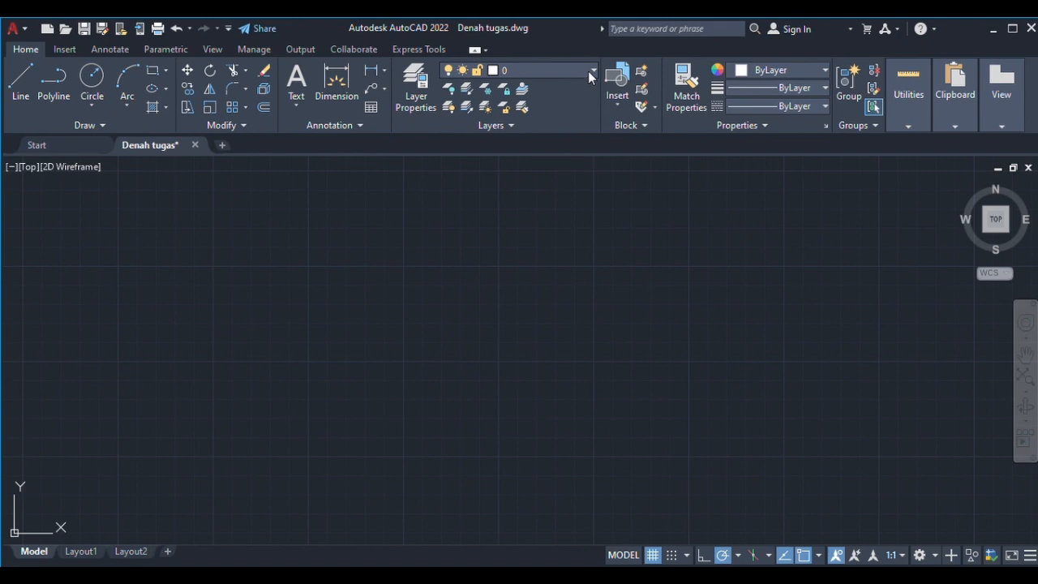
Step: Turn on the layer holding the yellow dash-dot axis lines of the floor plan
left_click(448, 164)
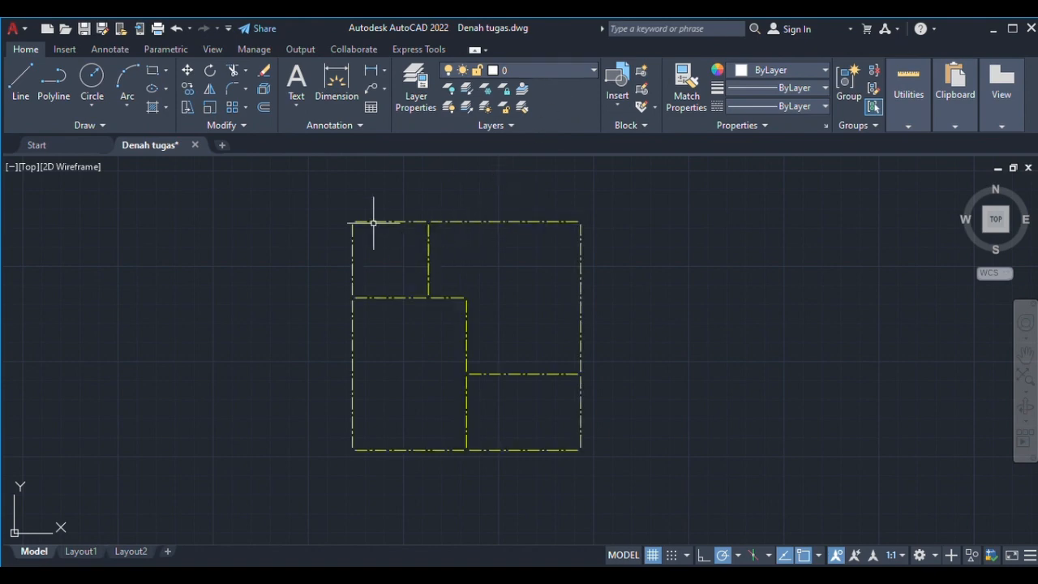
scroll(373, 223, "up", 8)
middle_click_drag(345, 218, 406, 261)
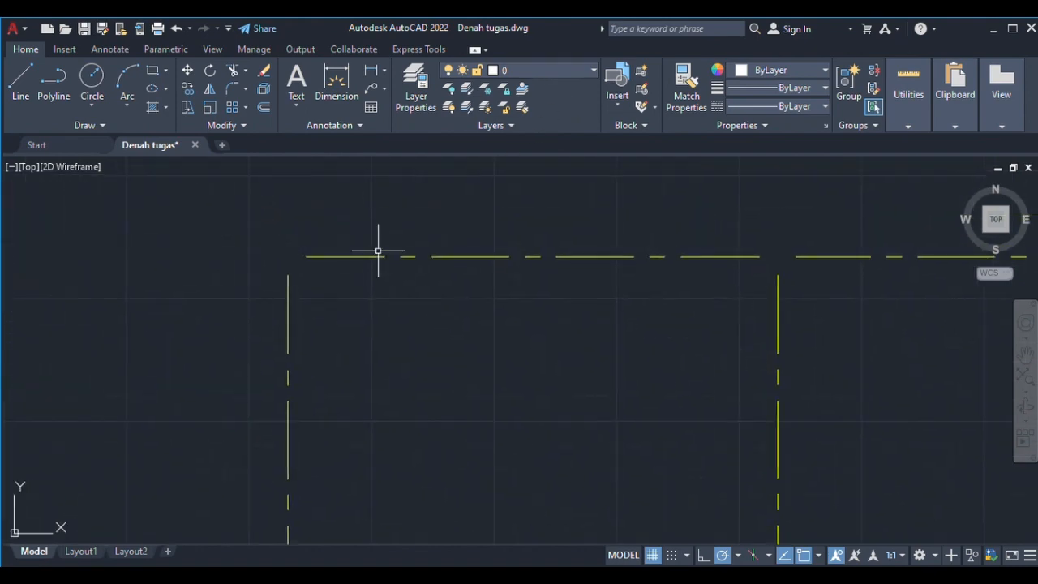
Step: Examine the yellow dash-dot axis lines of the floor plan, including the outer corners and the room divisions
left_click(418, 89)
scroll(404, 217, "down", 2)
scroll(385, 188, "down", 2)
scroll(519, 301, "down", 4)
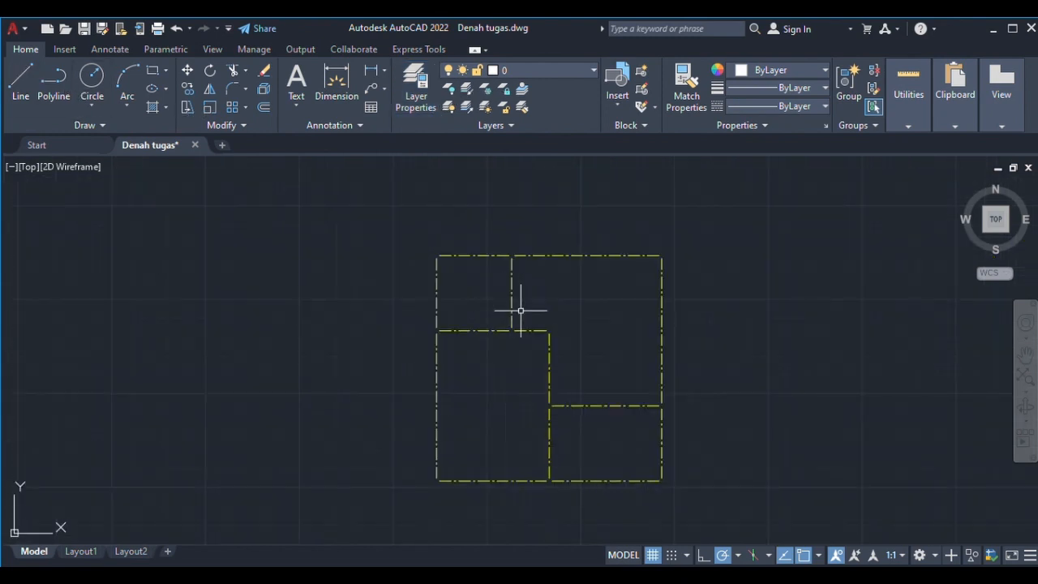
middle_click_drag(519, 301, 385, 235)
scroll(524, 248, "up", 6)
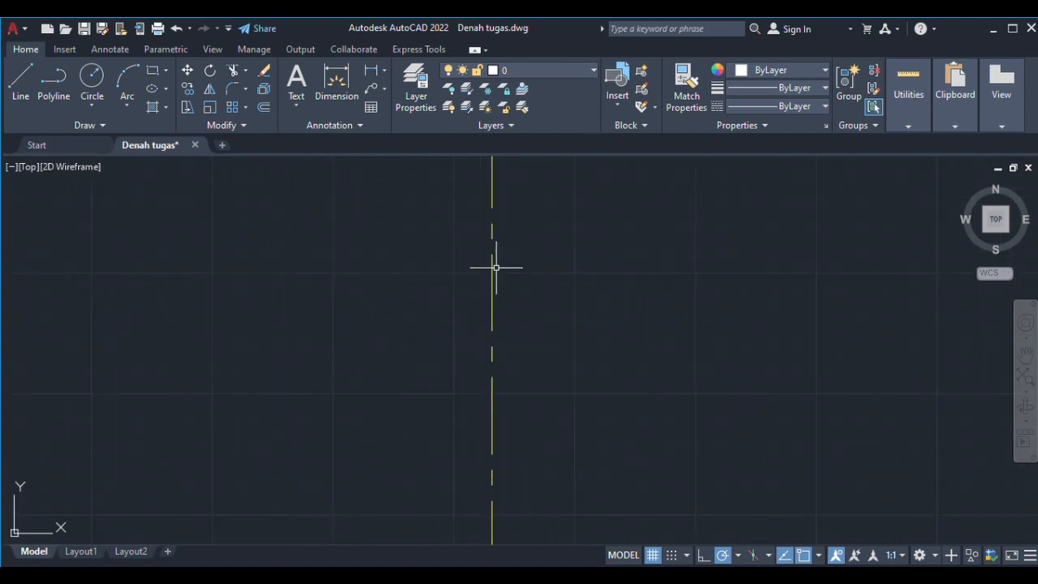
scroll(492, 271, "down", 8)
middle_click_drag(446, 257, 504, 297)
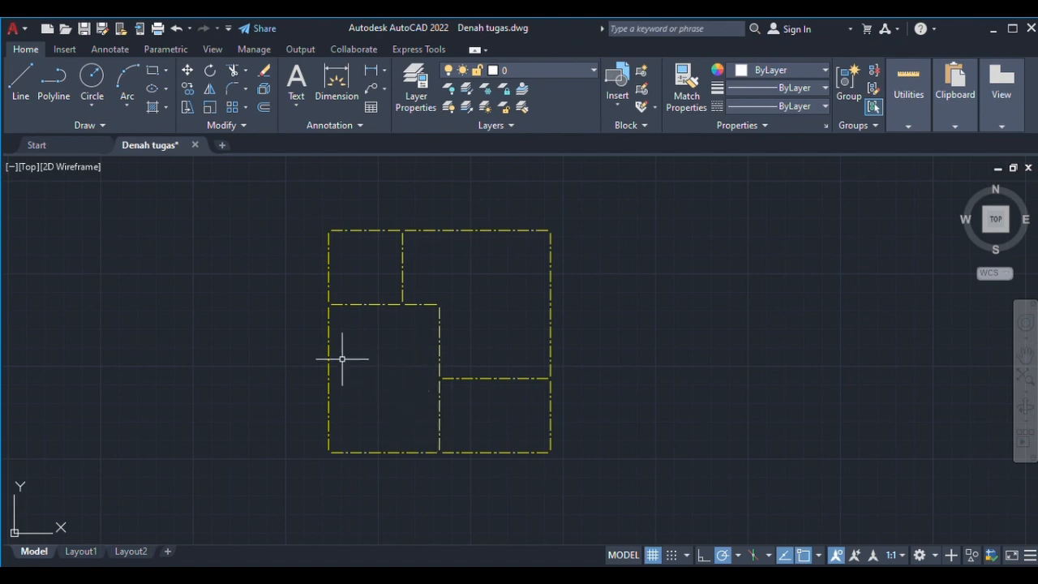
scroll(329, 303, "up", 5)
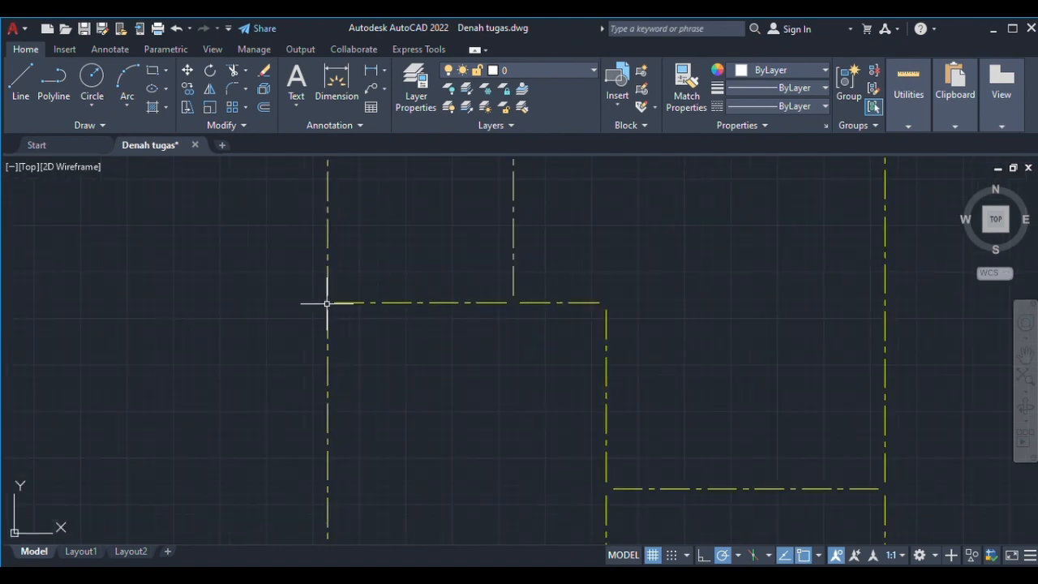
scroll(327, 303, "down", 6)
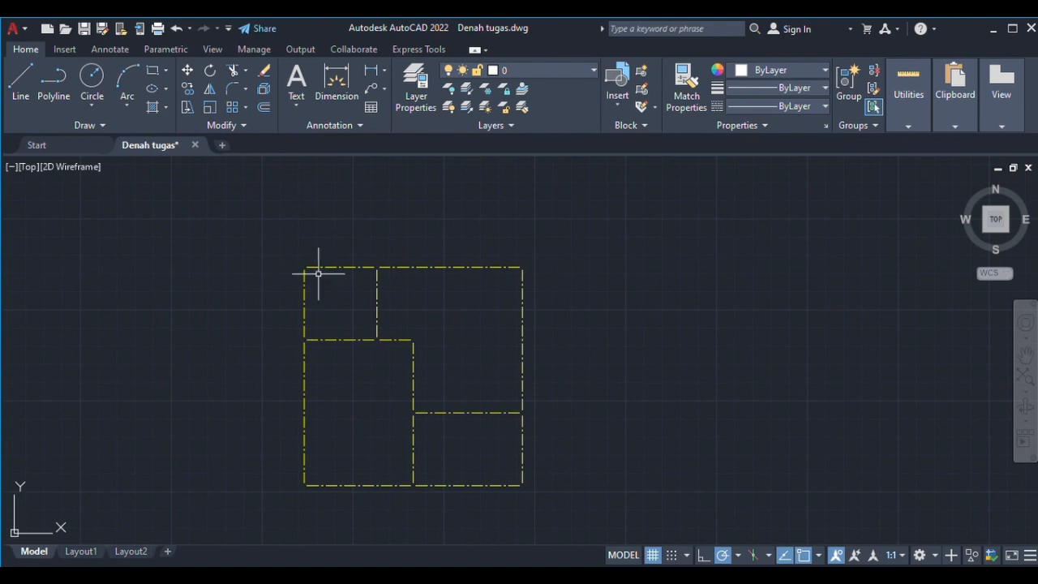
scroll(319, 274, "up", 8)
scroll(319, 274, "down", 6)
middle_click_drag(334, 284, 286, 201)
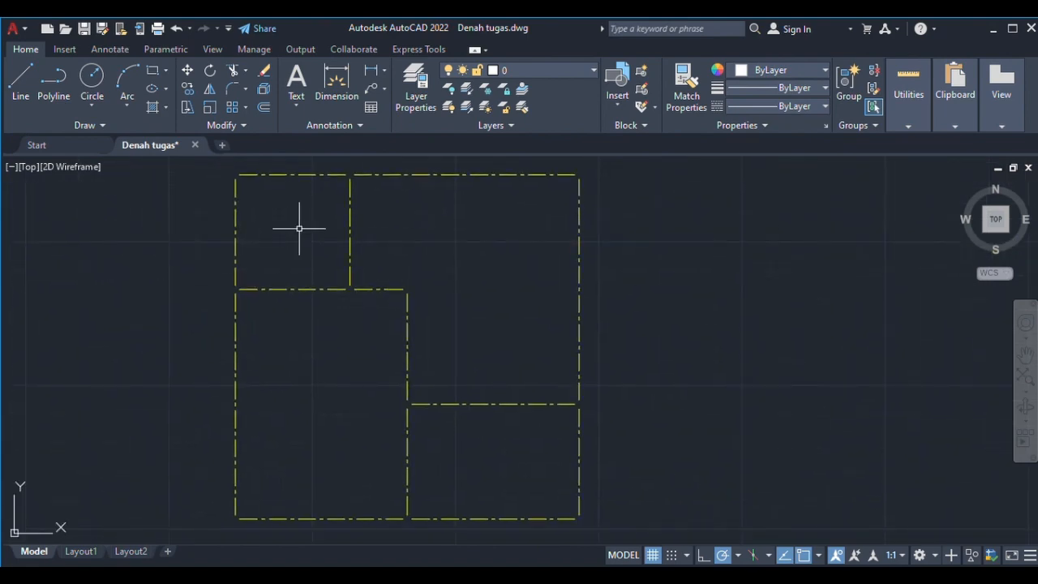
scroll(566, 345, "down", 4)
scroll(566, 345, "up", 4)
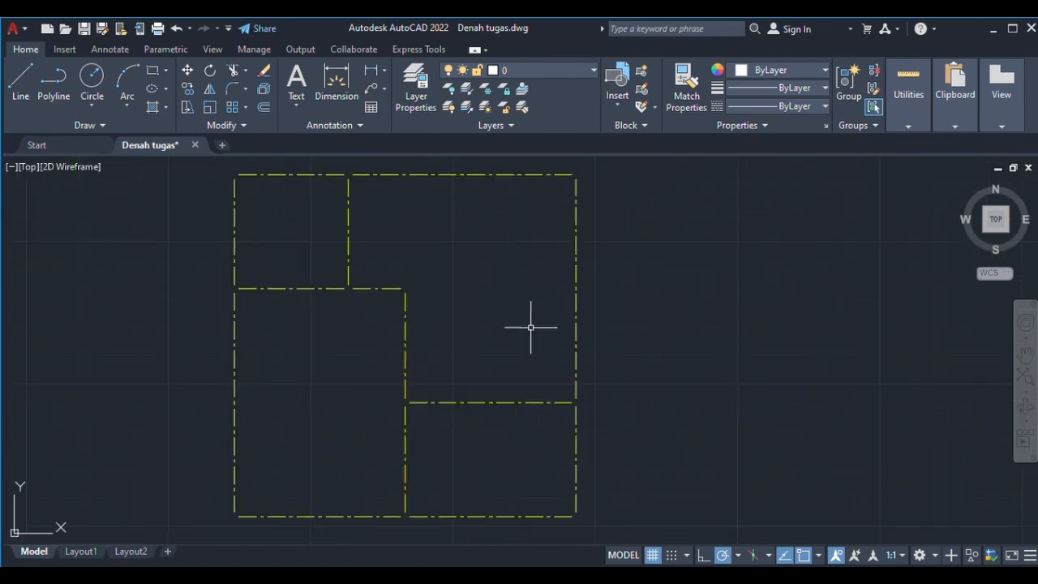
middle_click_drag(452, 304, 531, 388)
scroll(417, 256, "up", 6)
scroll(417, 256, "down", 4)
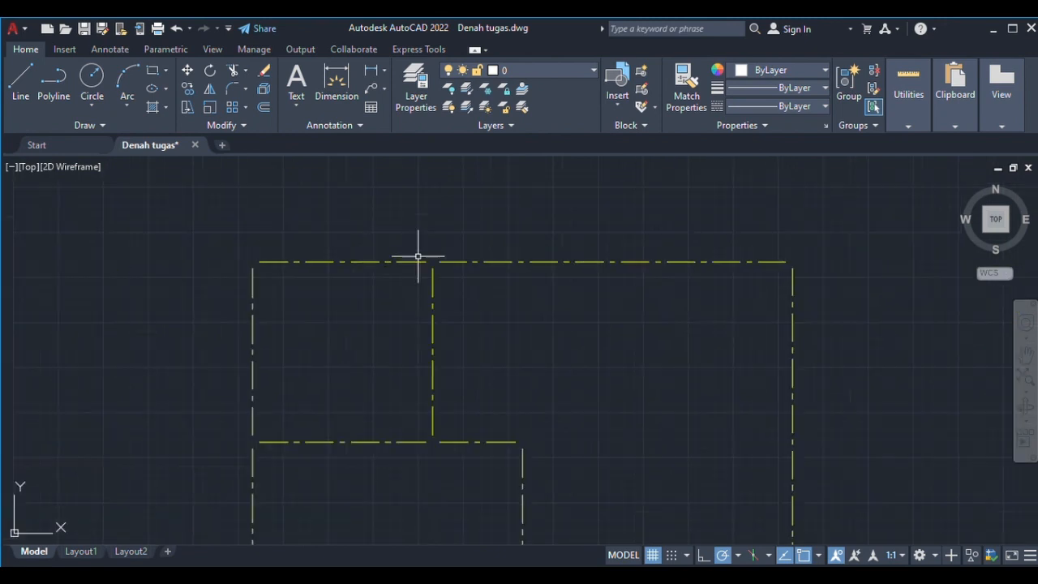
scroll(418, 257, "down", 2)
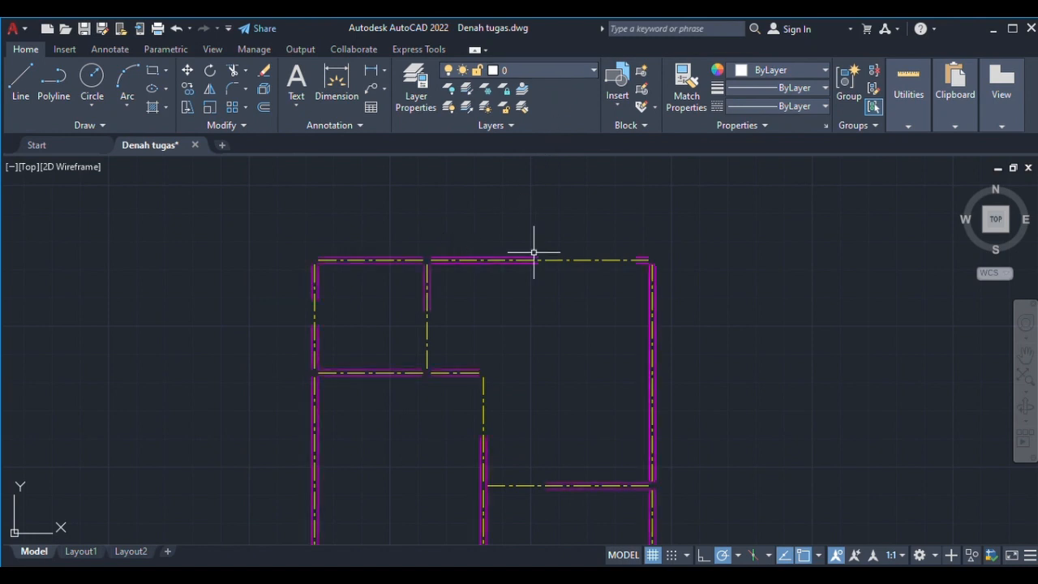
Step: Examine the magenta double wall lines along the axes, including the openings, corners and T-junctions
scroll(533, 259, "down", 4)
scroll(502, 221, "up", 6)
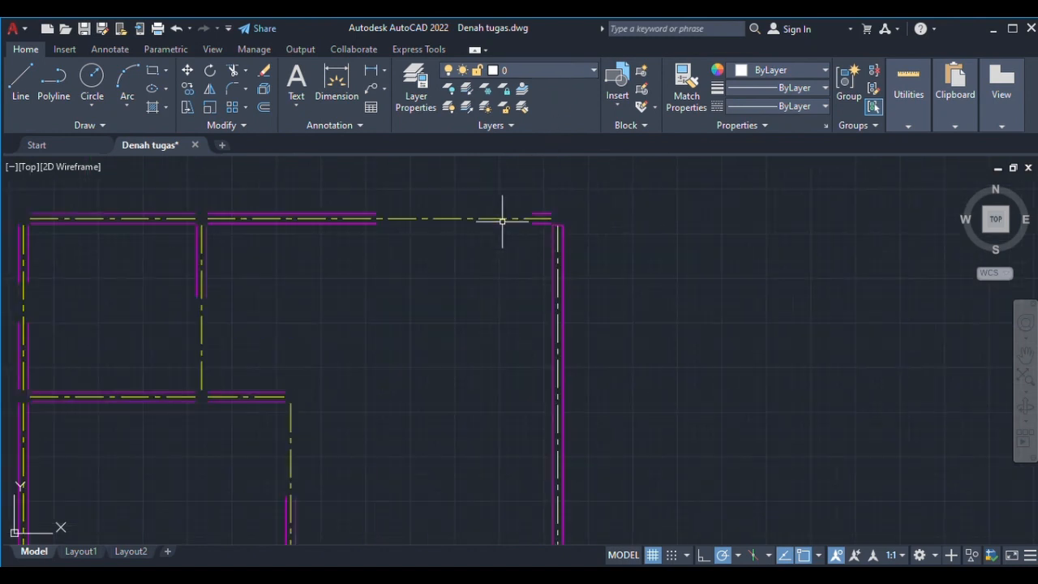
scroll(544, 215, "up", 7)
scroll(544, 213, "down", 7)
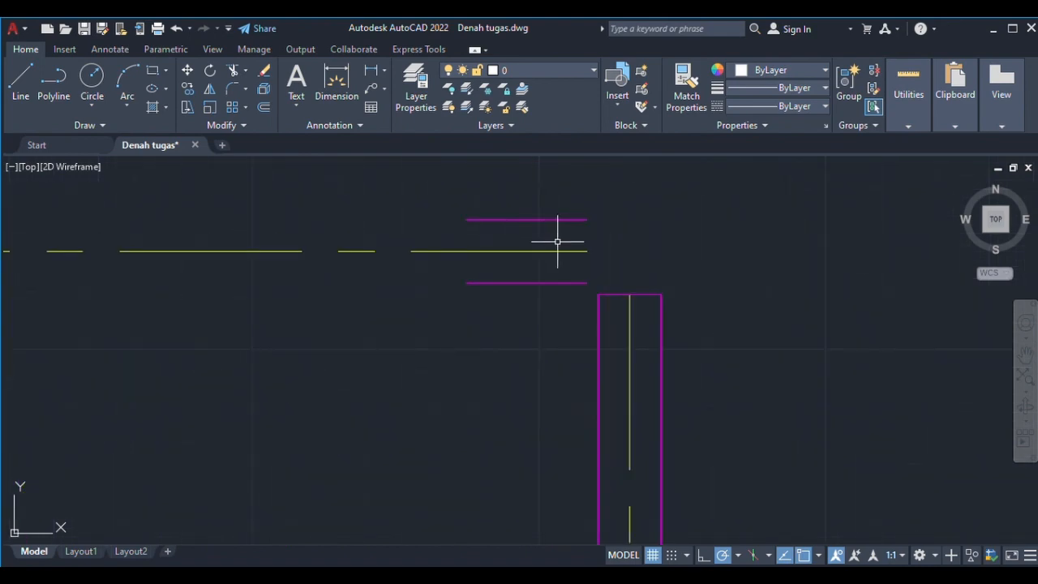
middle_click_drag(424, 254, 554, 249)
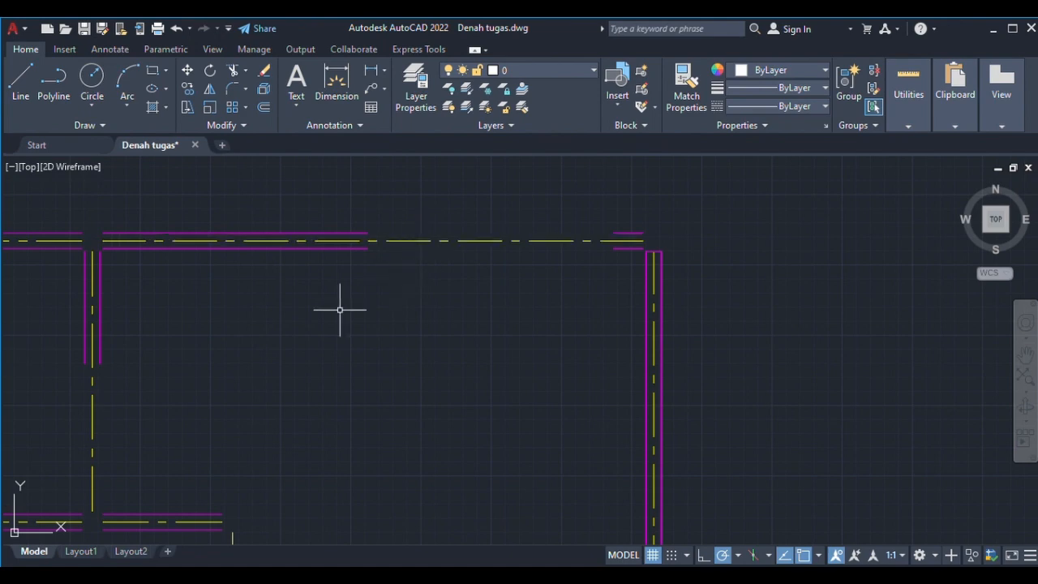
scroll(324, 333, "down", 4)
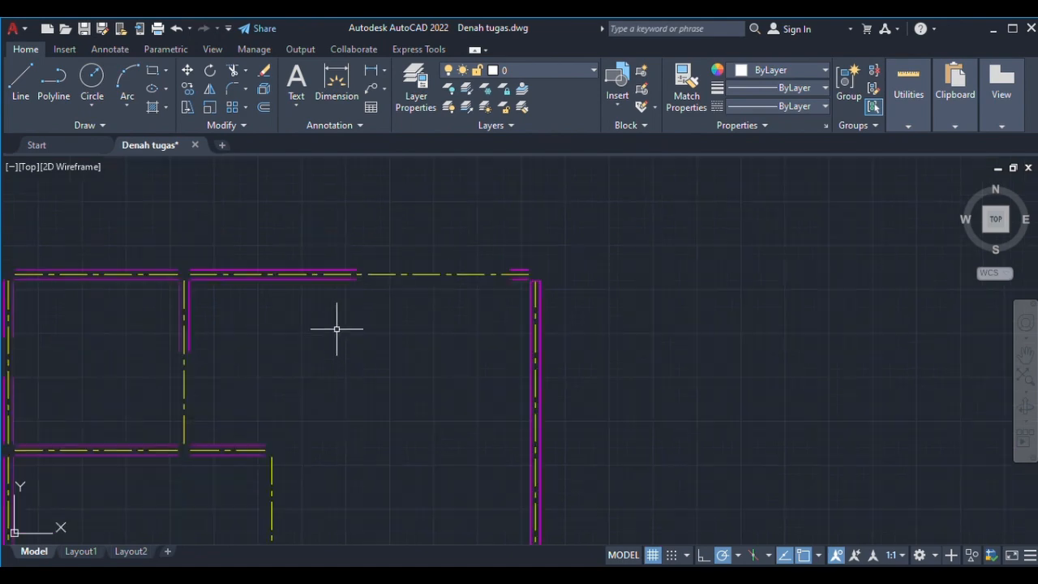
middle_click_drag(338, 330, 401, 289)
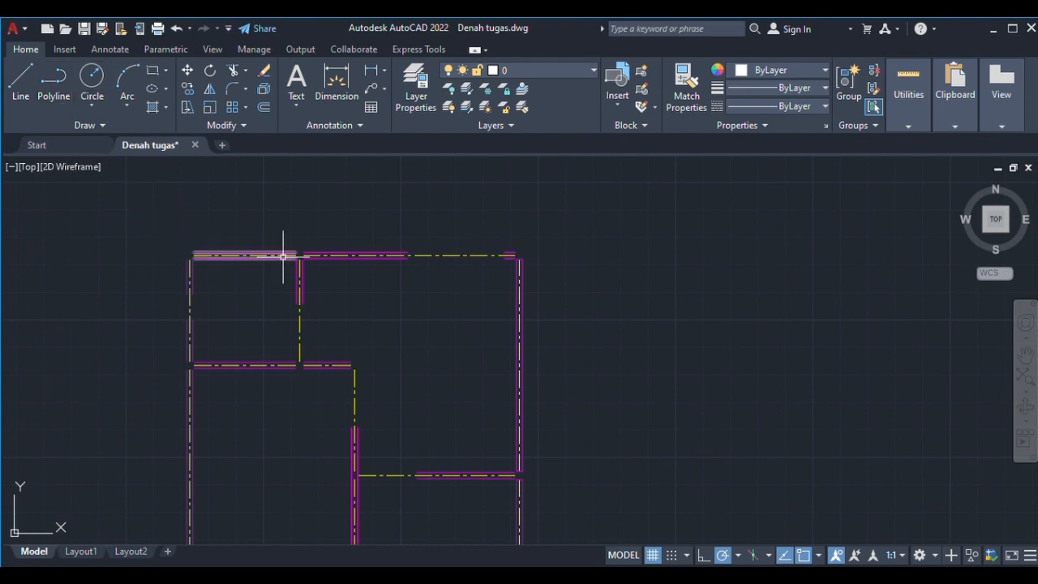
scroll(288, 262, "up", 8)
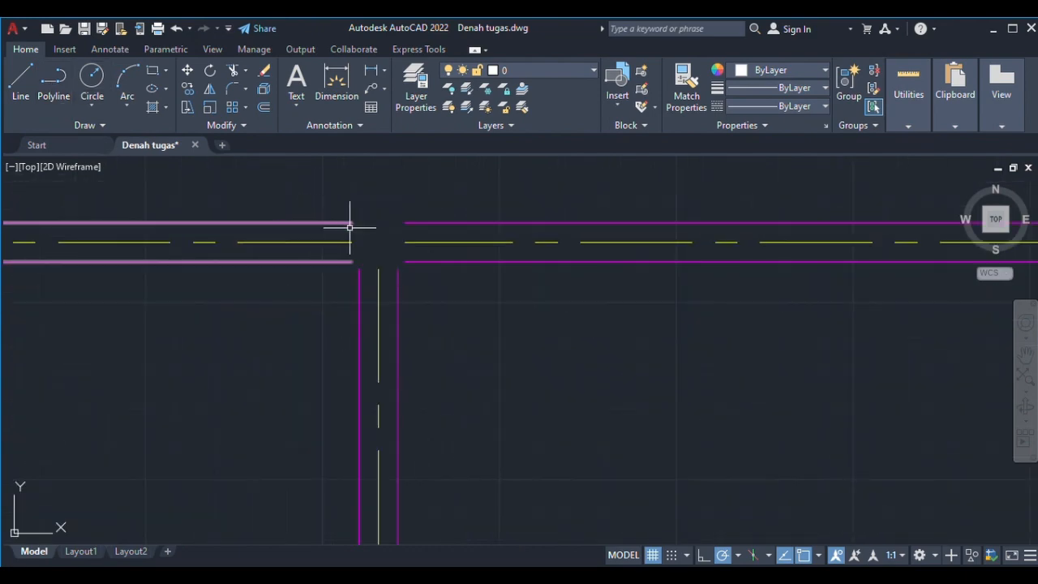
scroll(482, 310, "down", 6)
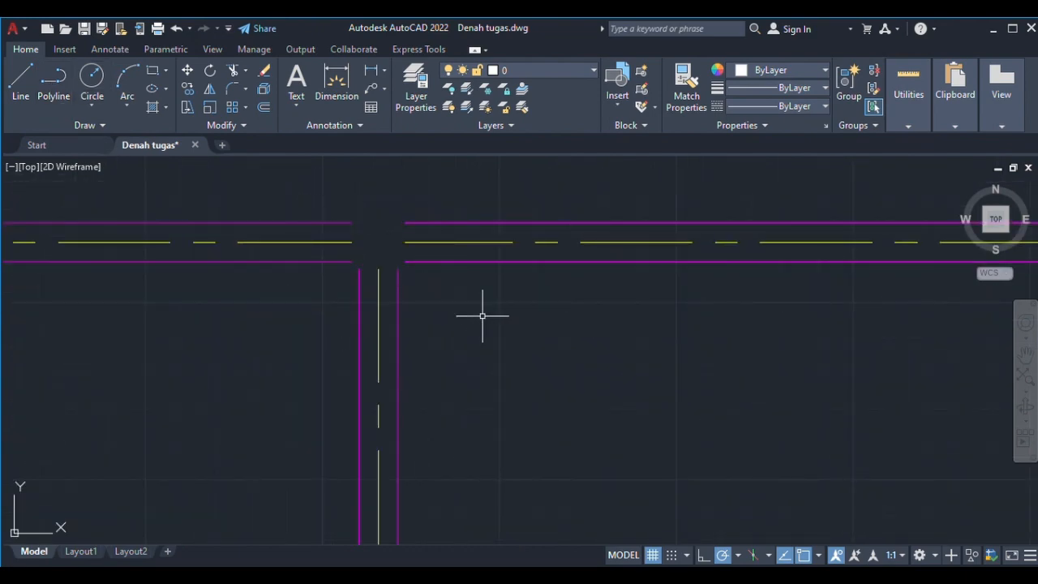
middle_click_drag(482, 317, 441, 277)
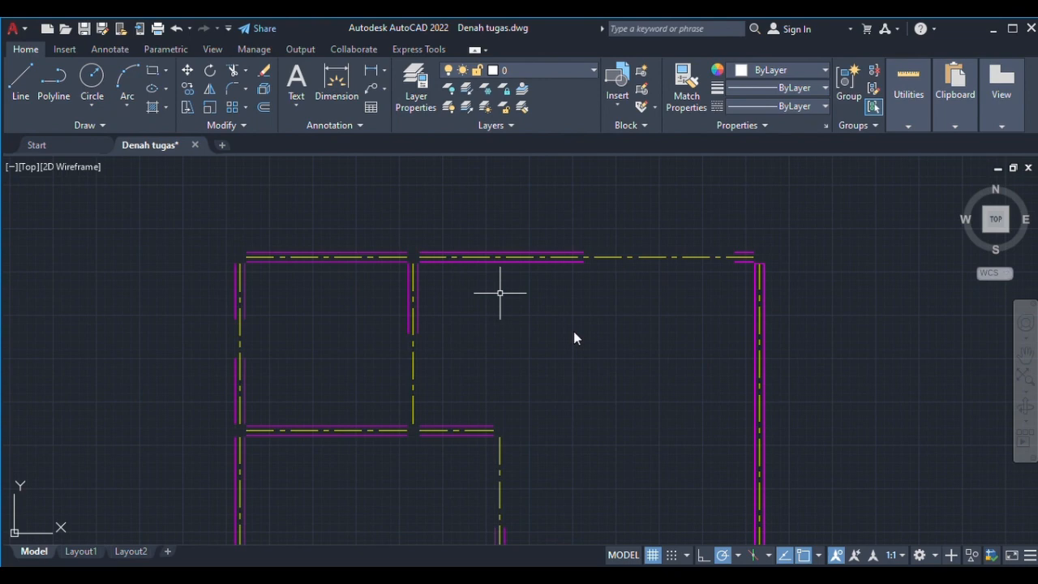
scroll(512, 331, "down", 2)
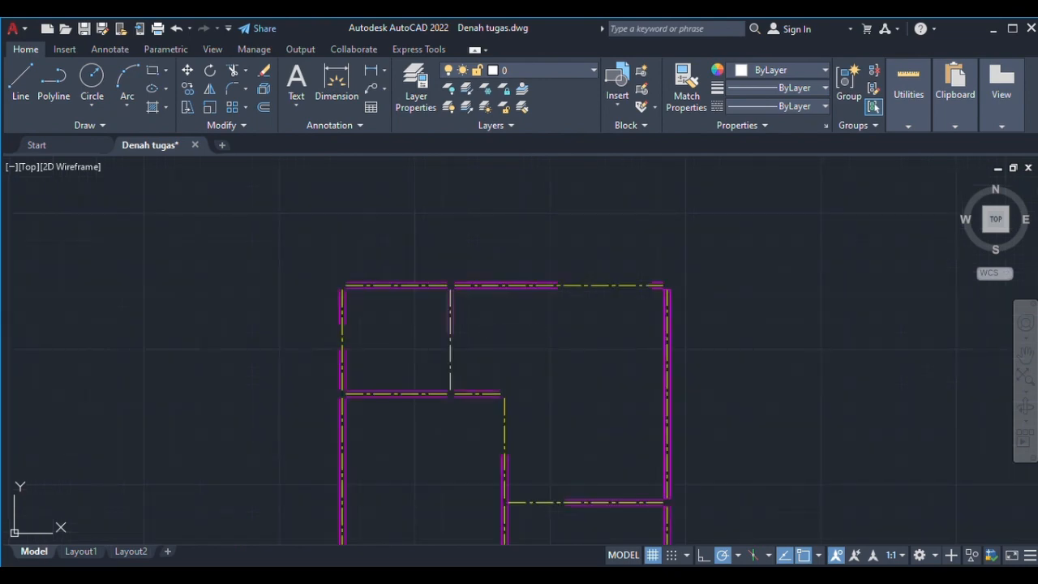
middle_click_drag(511, 333, 452, 181)
scroll(487, 246, "down", 2)
scroll(532, 295, "up", 4)
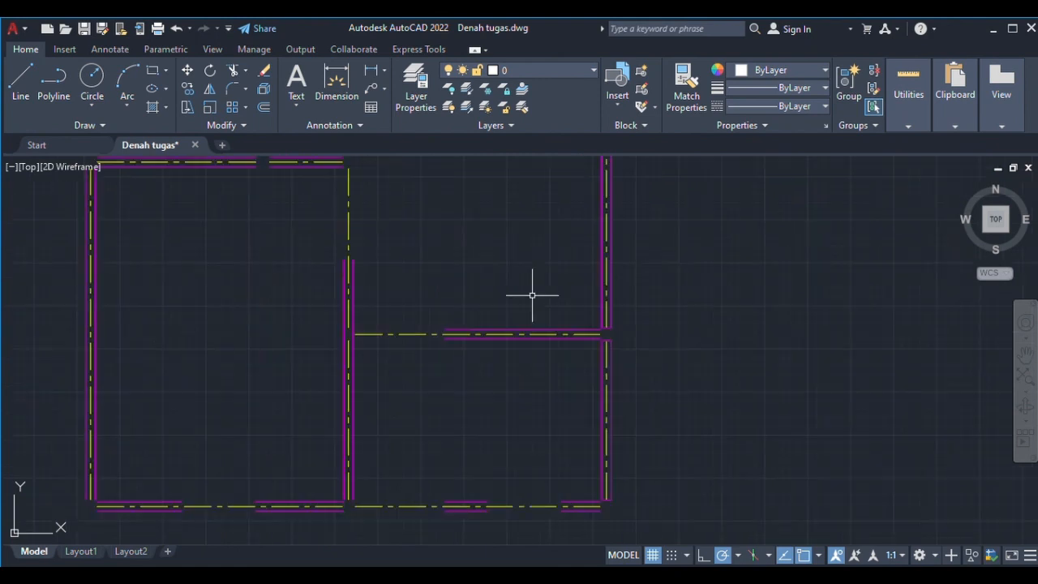
scroll(532, 295, "up", 2)
middle_click_drag(644, 303, 463, 332)
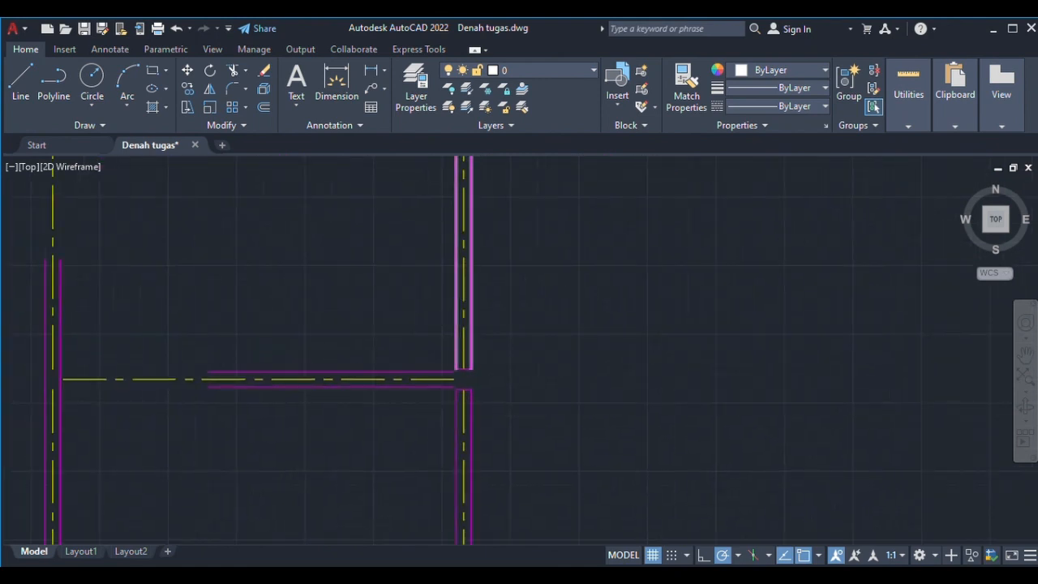
scroll(459, 317, "up", 4)
scroll(459, 314, "down", 4)
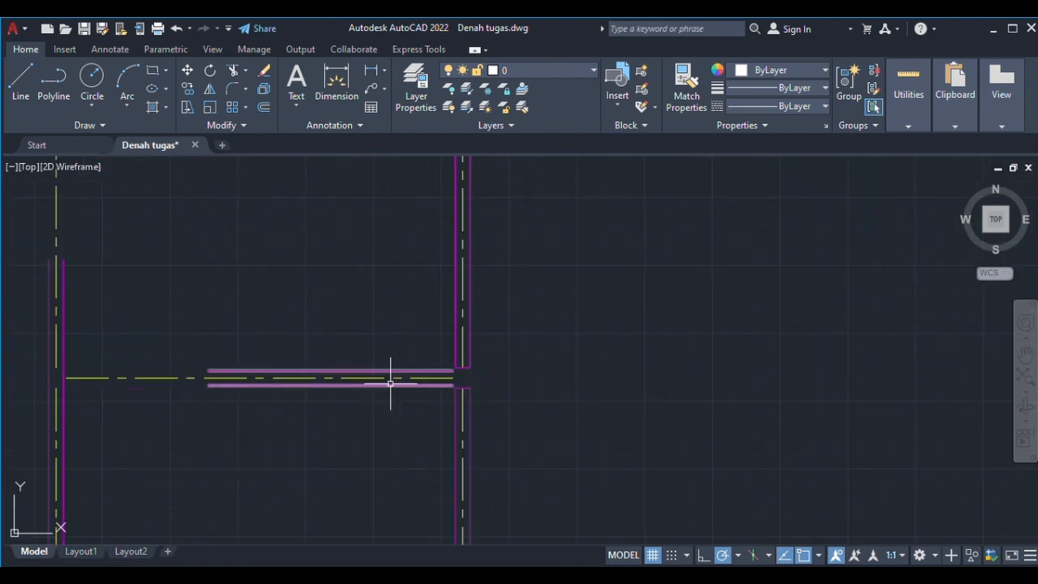
middle_click_drag(571, 311, 344, 342)
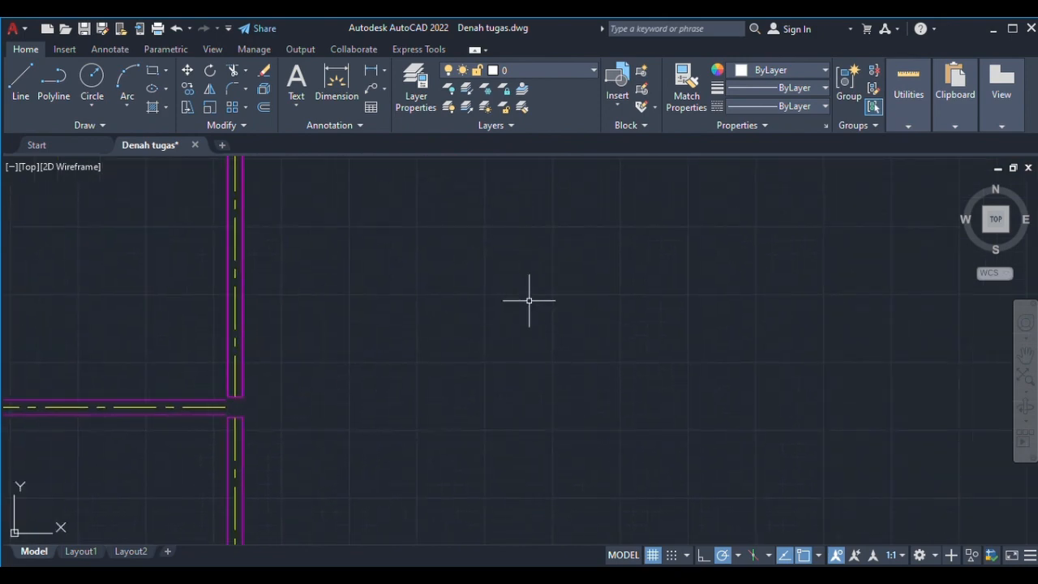
middle_click_drag(541, 292, 468, 292)
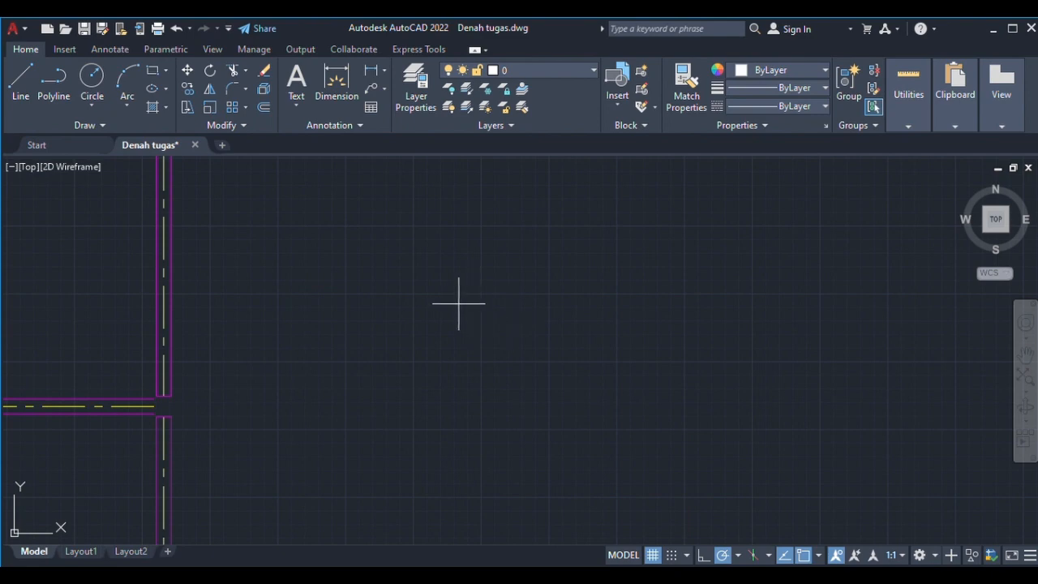
Step: Draw a closed four-cornered multiline as a wall sample in the empty space beside the floor plan
scroll(454, 302, "up", 3)
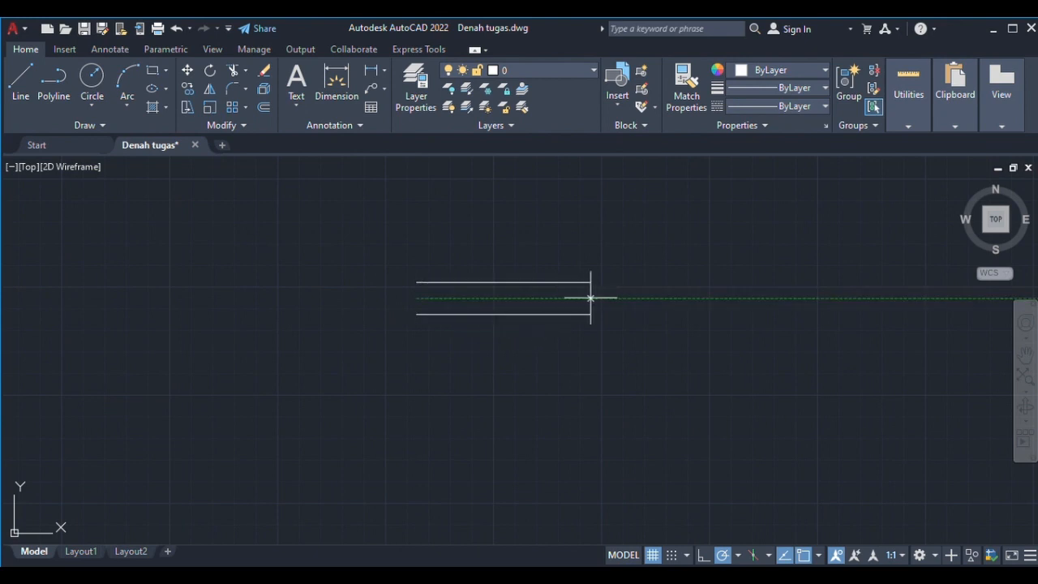
left_click(723, 298)
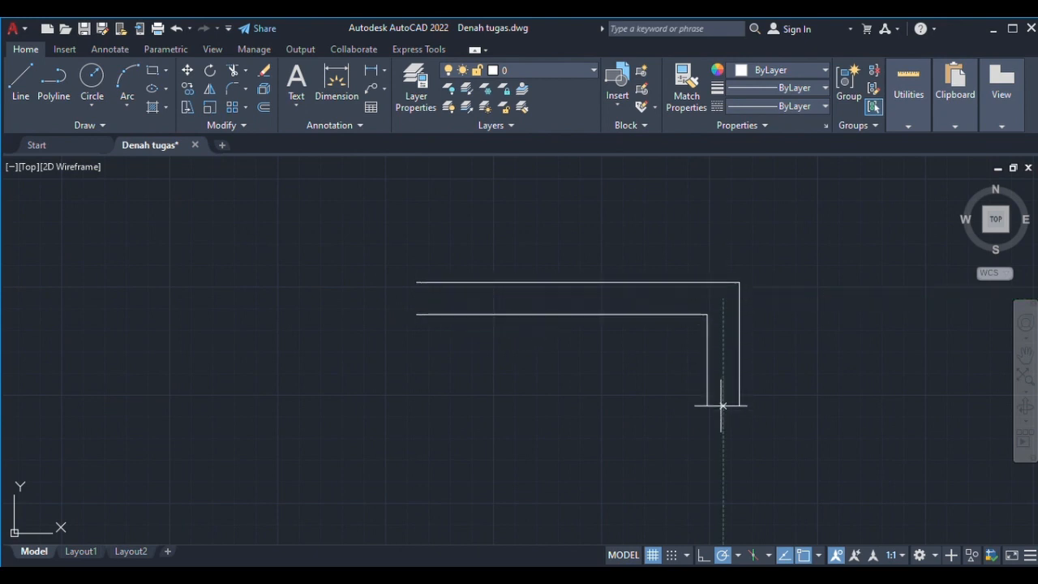
left_click(723, 448)
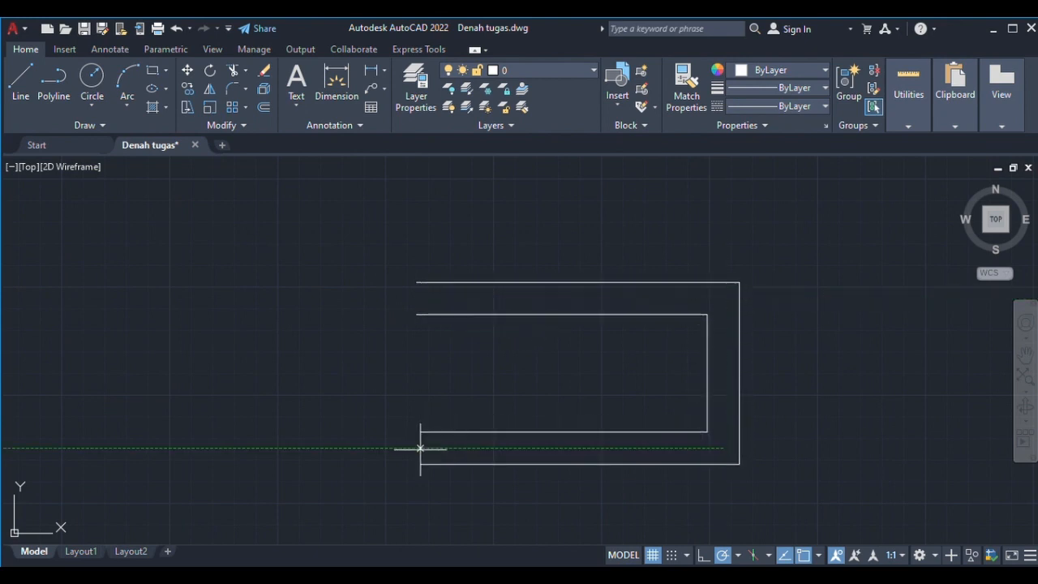
left_click(420, 447)
key("c")
key("Return")
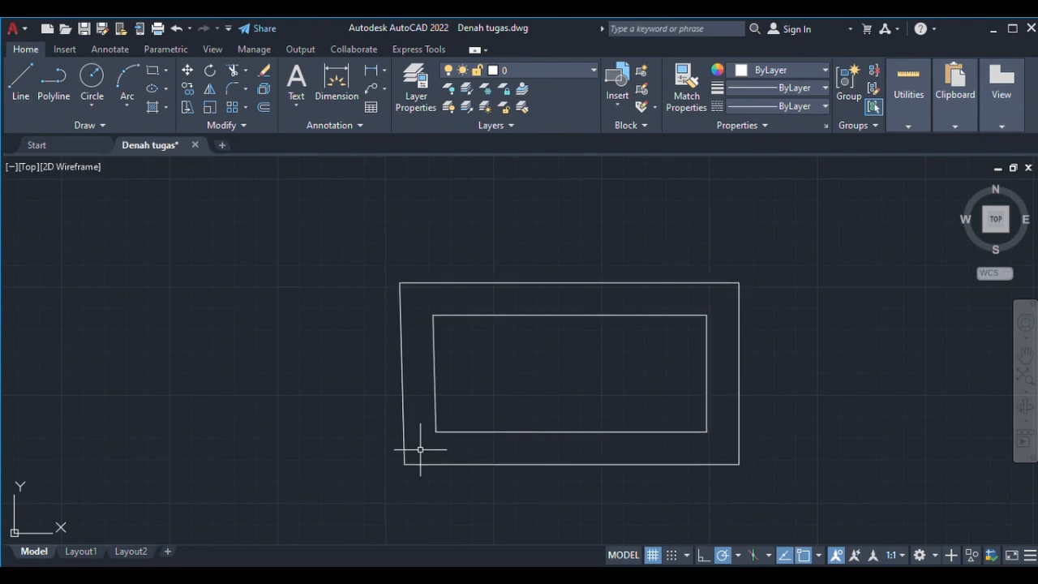
Step: Delete the closed multiline sample beside the floor plan
scroll(517, 435, "down", 4)
scroll(517, 435, "down", 2)
scroll(501, 411, "up", 5)
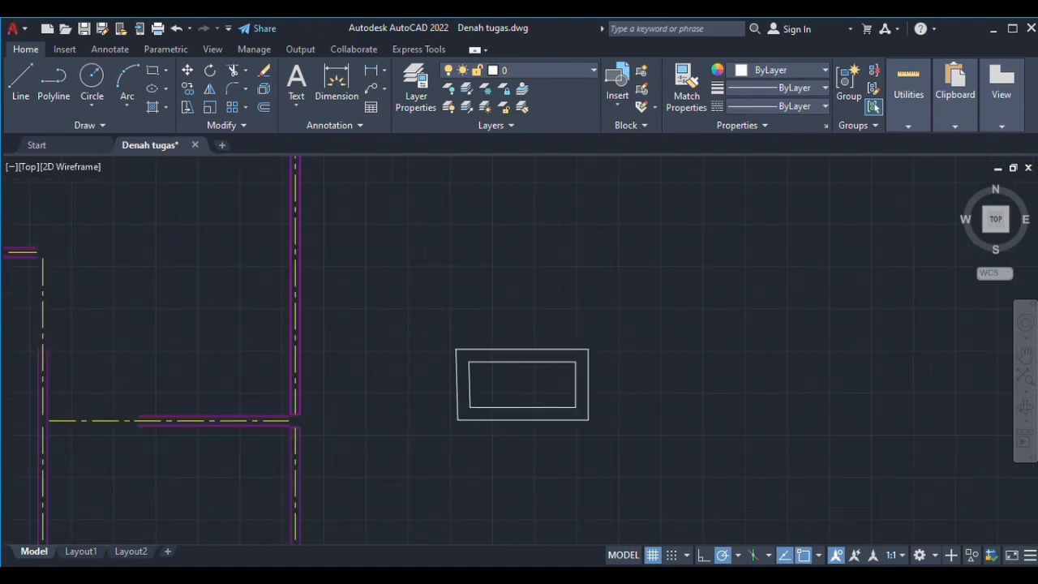
left_click(521, 413)
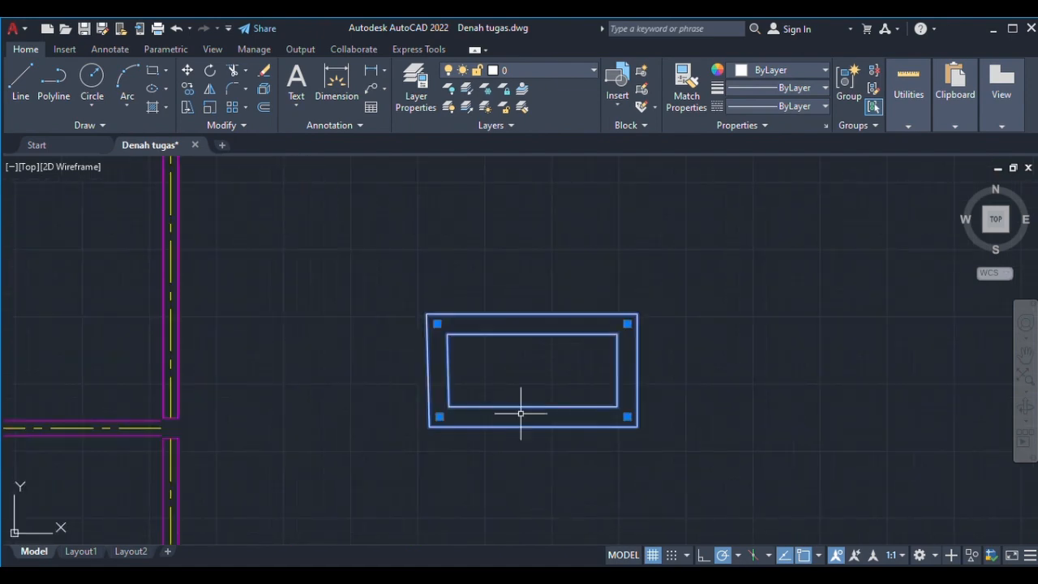
key("Delete")
Step: Turn on the layer with the orange-red outlines that run along the outside of the magenta wall lines
scroll(143, 371, "up", 2)
middle_click_drag(143, 371, 450, 357)
scroll(357, 373, "up", 1)
scroll(324, 371, "down", 3)
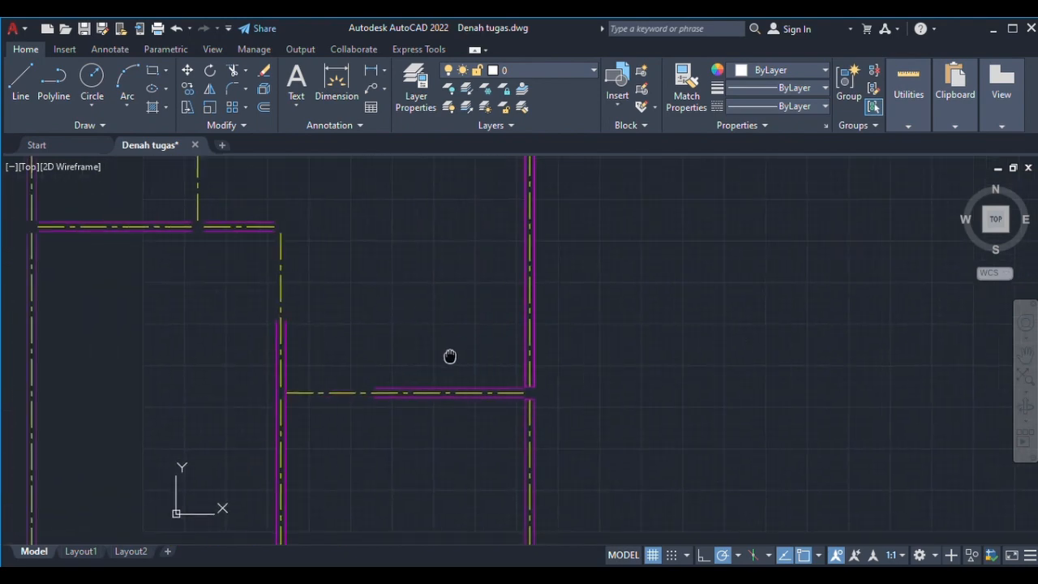
scroll(476, 352, "down", 4)
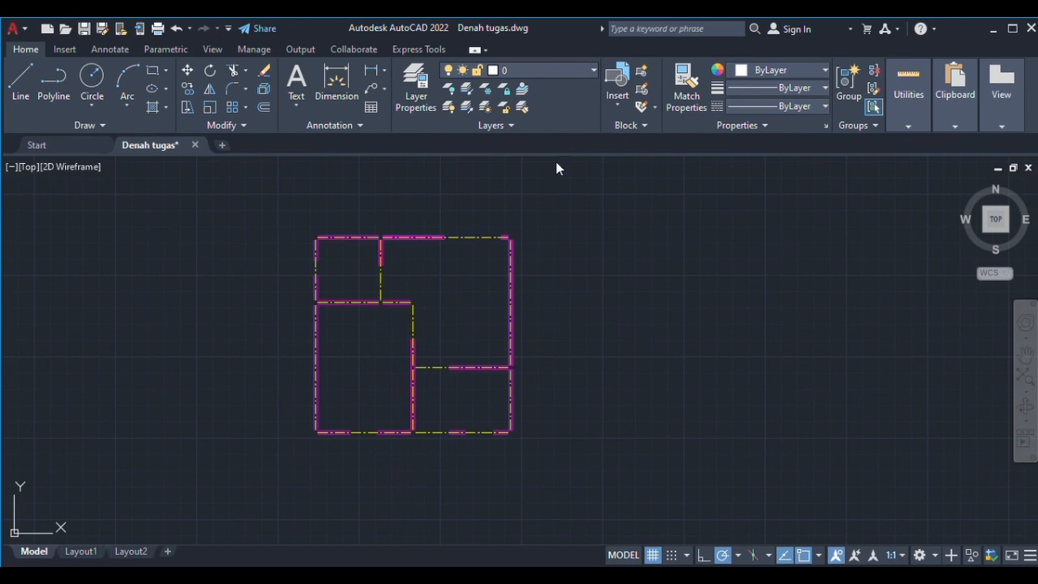
left_click(448, 259)
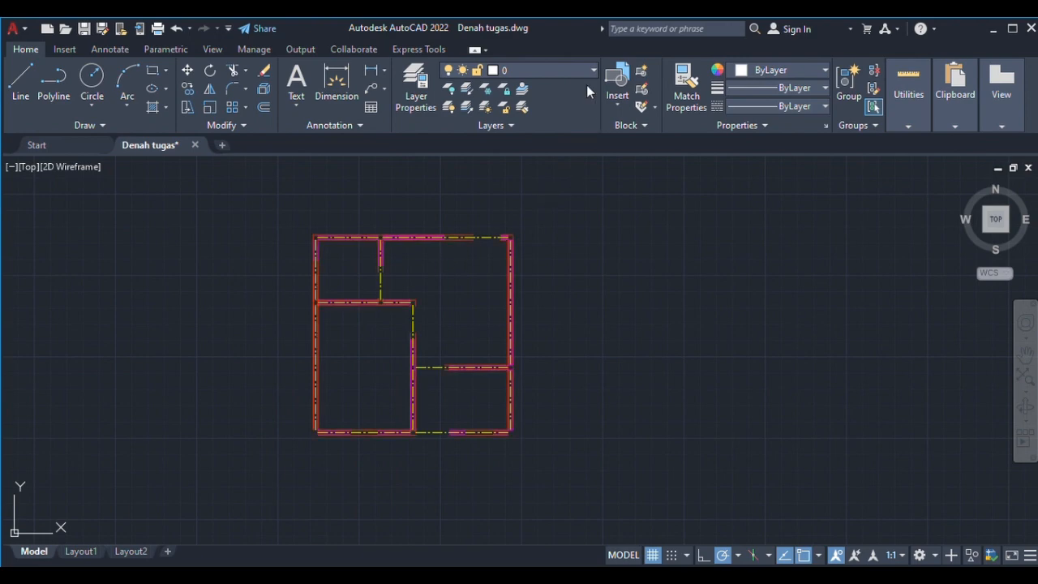
scroll(426, 225, "up", 6)
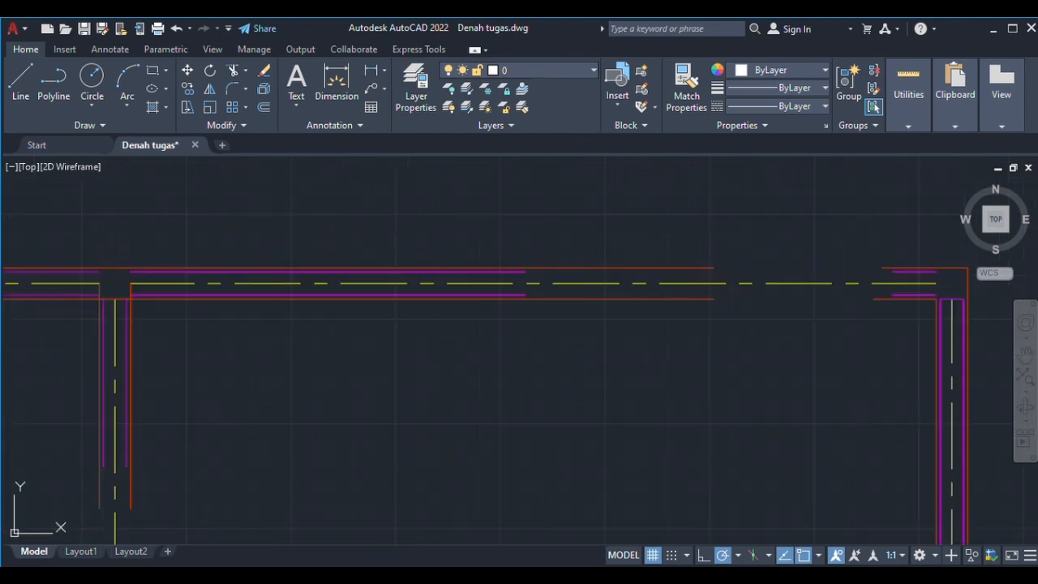
Step: Examine the orange-red outlines around the upper walls, including the openings, corners and T-junction
scroll(531, 262, "up", 6)
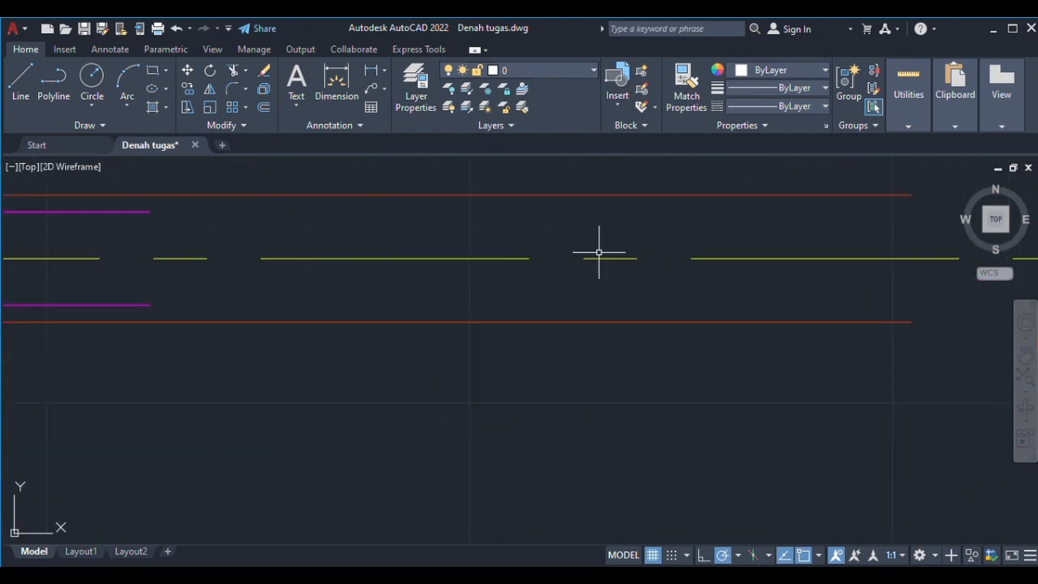
scroll(597, 282, "down", 4)
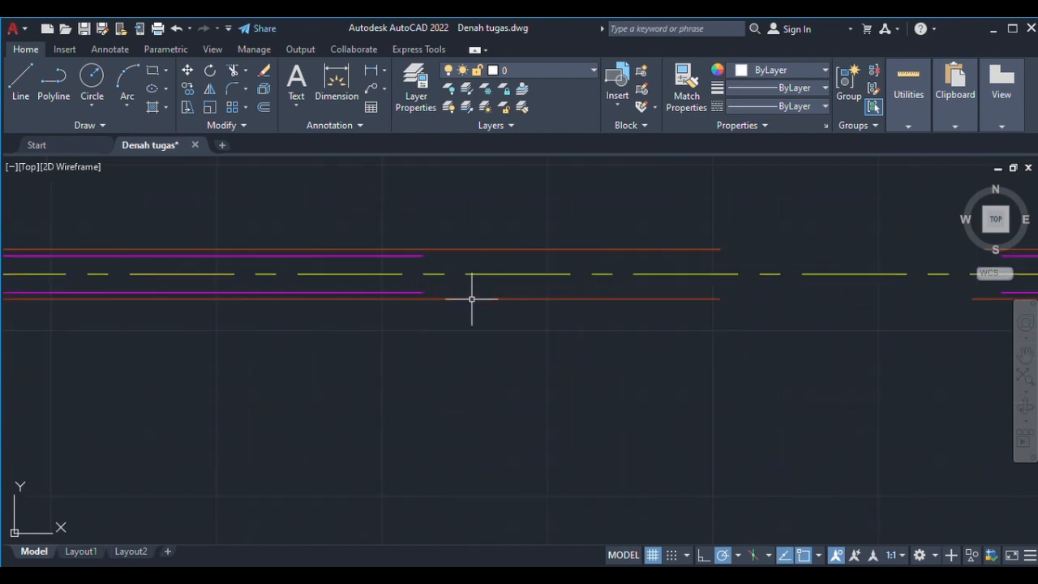
scroll(584, 273, "down", 3)
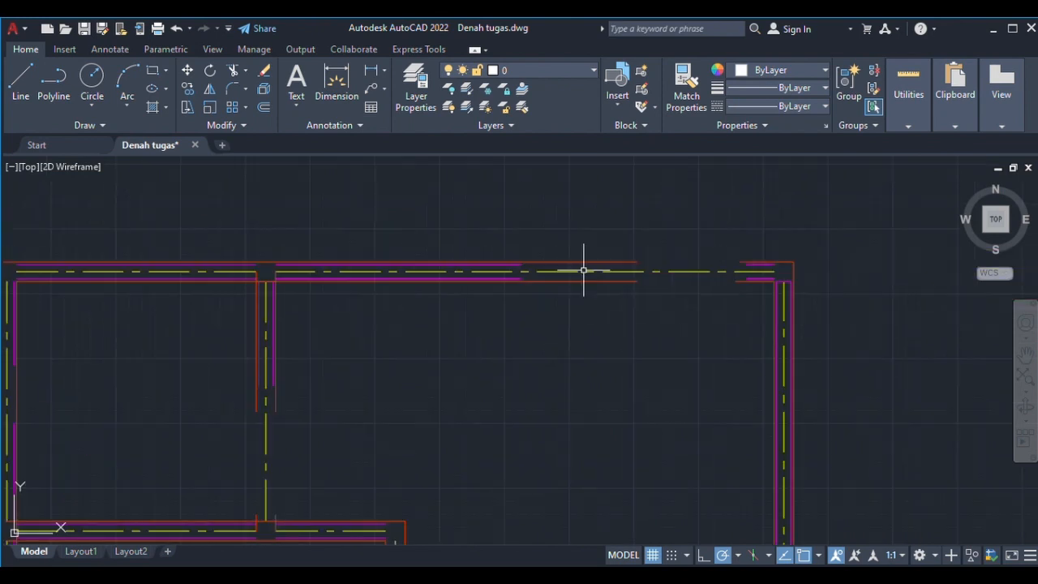
middle_click_drag(630, 320, 775, 281)
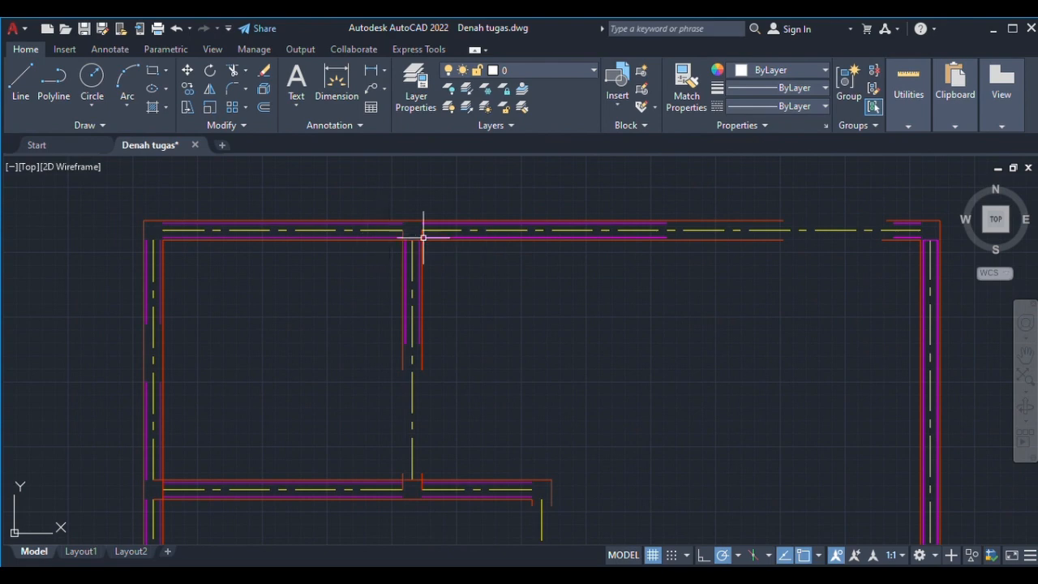
scroll(423, 237, "up", 3)
scroll(353, 213, "down", 3)
scroll(325, 245, "down", 2)
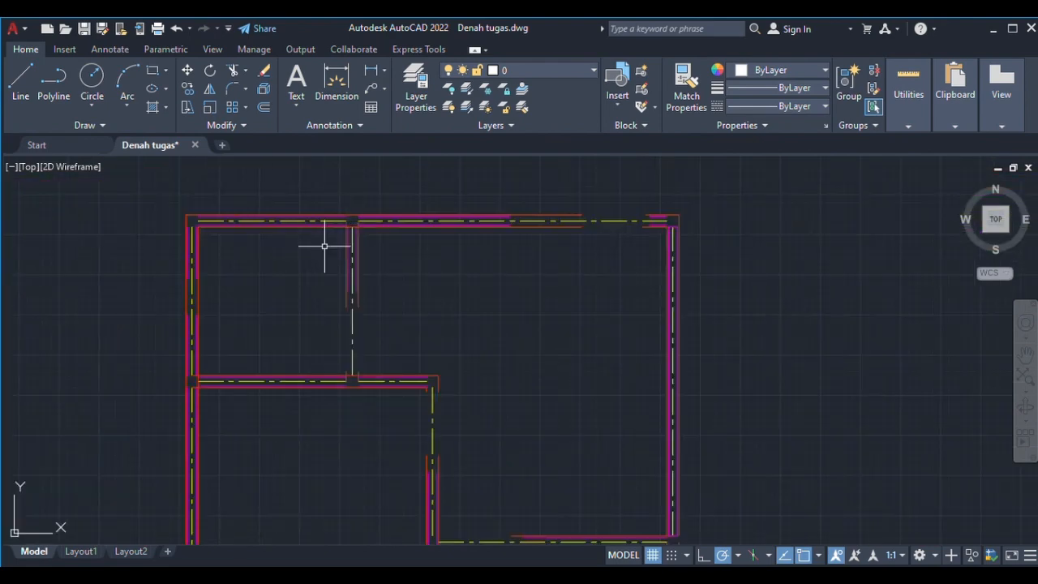
mouse_move(324, 245)
middle_mouse_down()
mouse_move(394, 225)
mouse_move(392, 169)
middle_mouse_up()
scroll(410, 302, "down", 2)
middle_click_drag(411, 306, 396, 206)
scroll(397, 209, "down", 2)
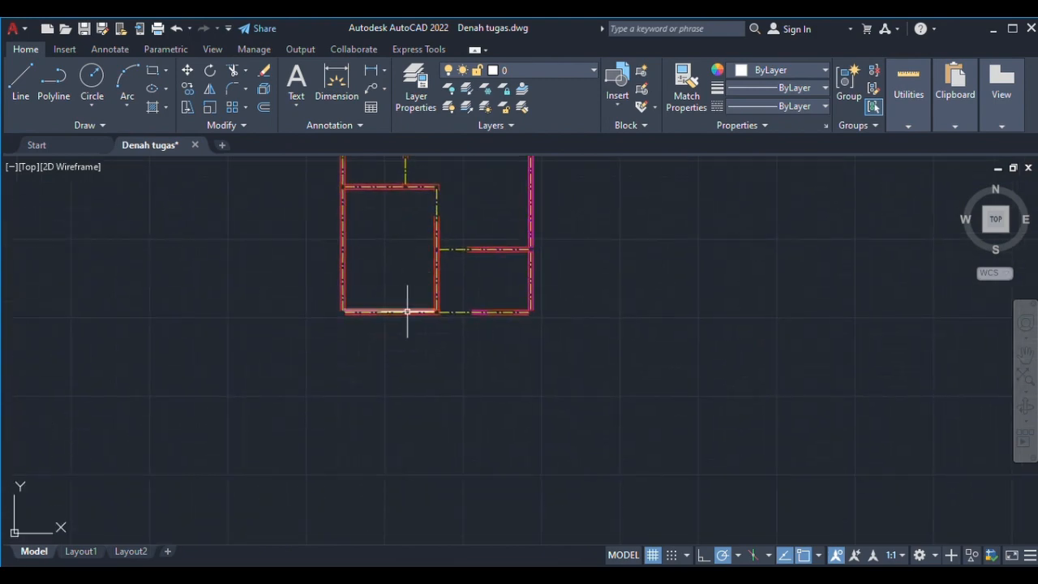
Step: Inspect how the orange-red outlines run beside the magenta lines on the lower, inner and long side walls
scroll(407, 311, "up", 5)
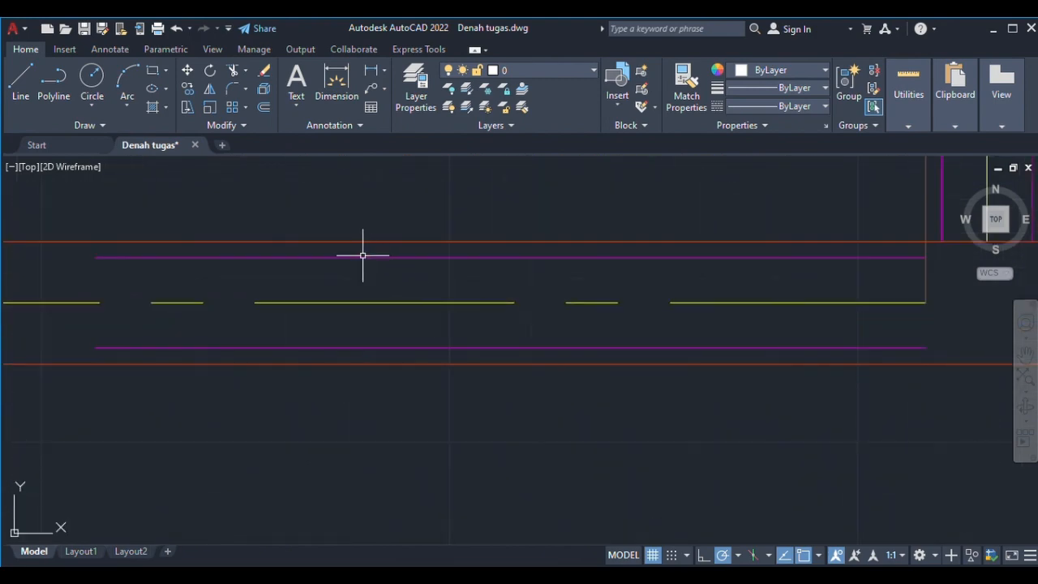
scroll(386, 284, "down", 5)
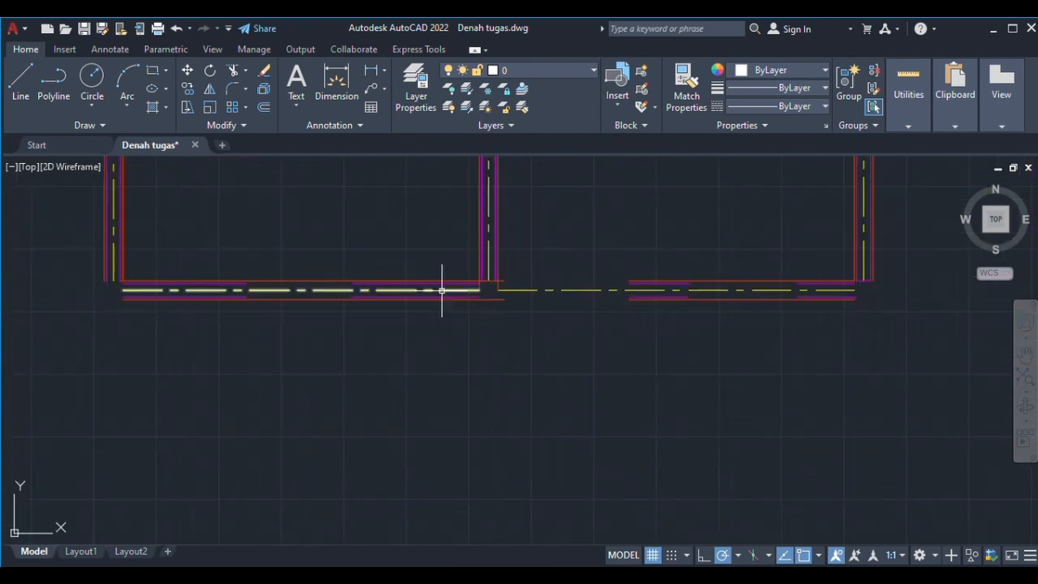
scroll(442, 289, "down", 5)
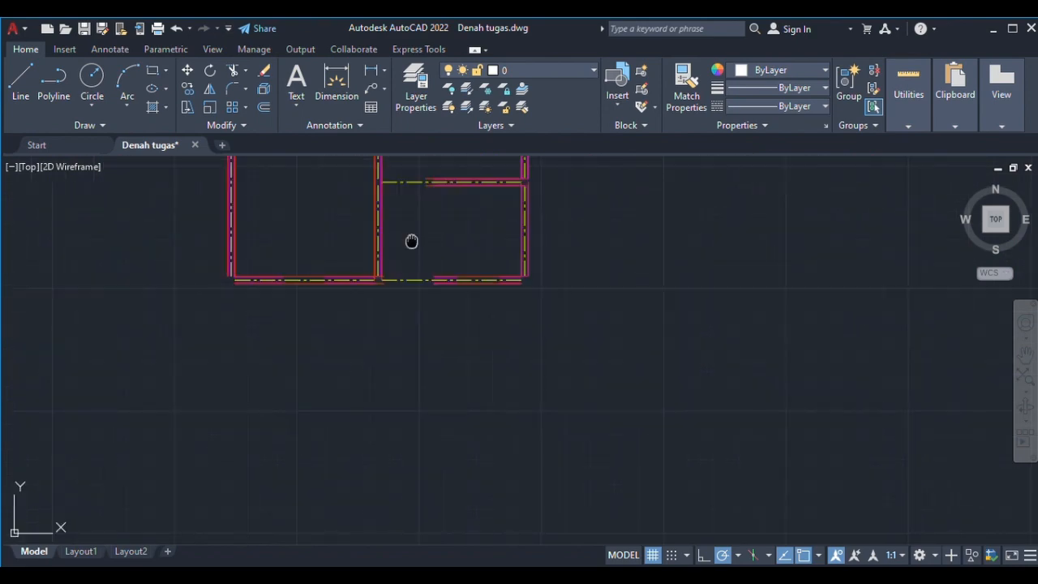
middle_click_drag(411, 241, 400, 356)
scroll(345, 266, "up", 6)
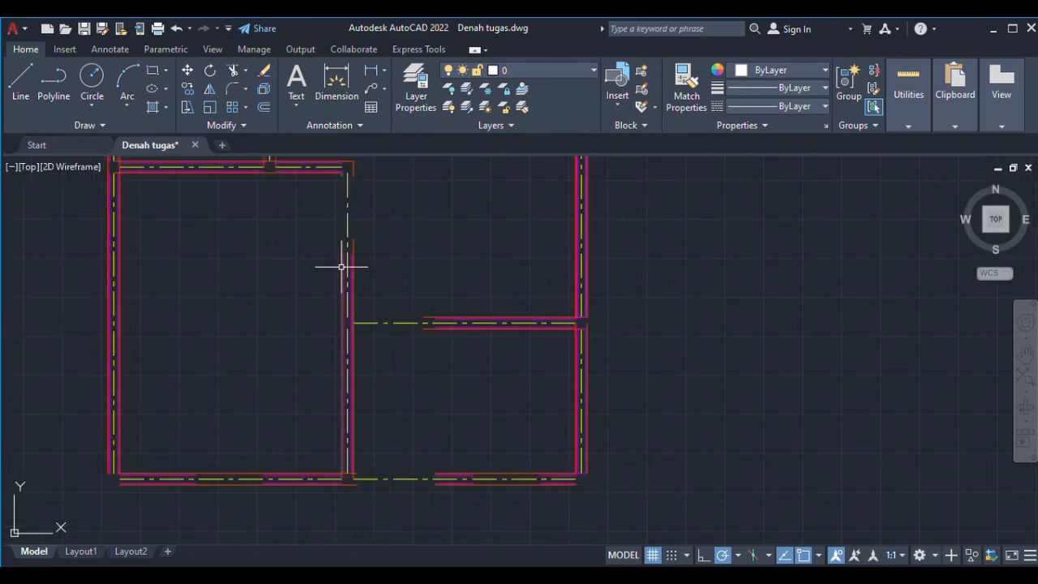
scroll(345, 264, "down", 6)
middle_click_drag(430, 249, 425, 371)
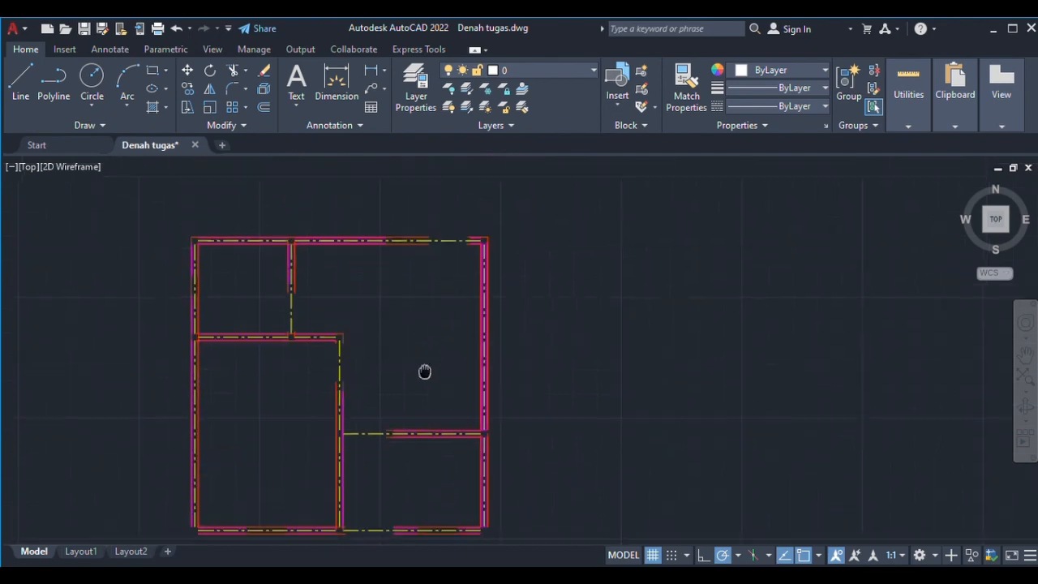
scroll(481, 280, "up", 5)
scroll(481, 283, "up", 4)
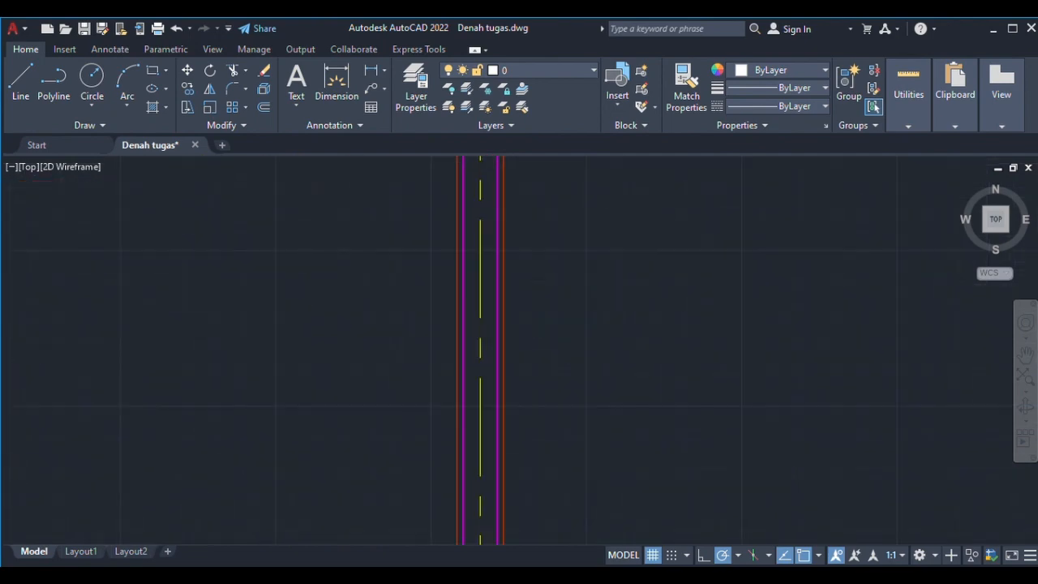
scroll(481, 281, "down", 8)
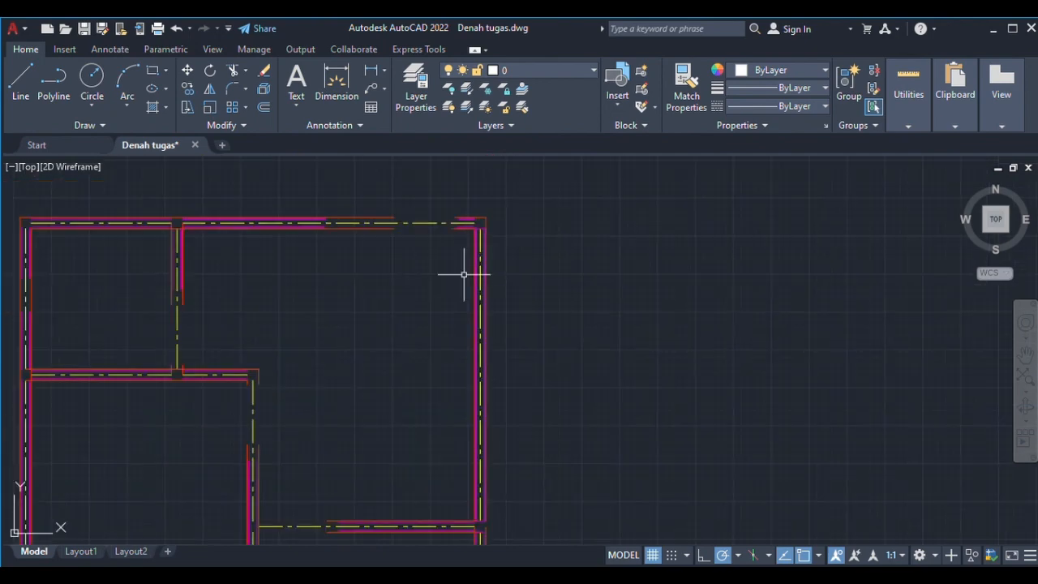
middle_click_drag(447, 259, 526, 315)
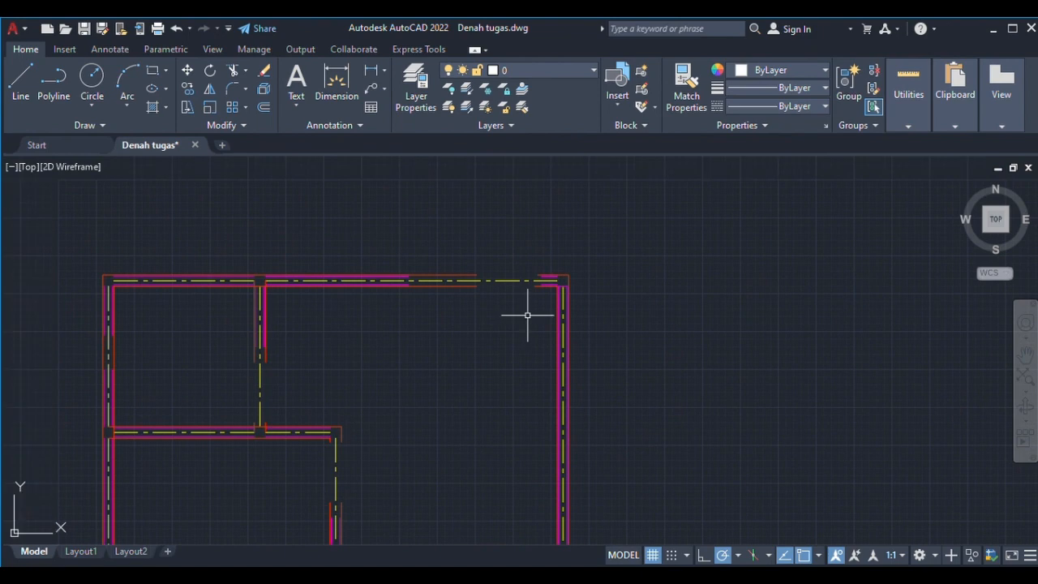
Step: Turn on the layer with the red door and window frames and inspect the frames in the upper wall openings
scroll(522, 310, "down", 4)
scroll(516, 299, "up", 4)
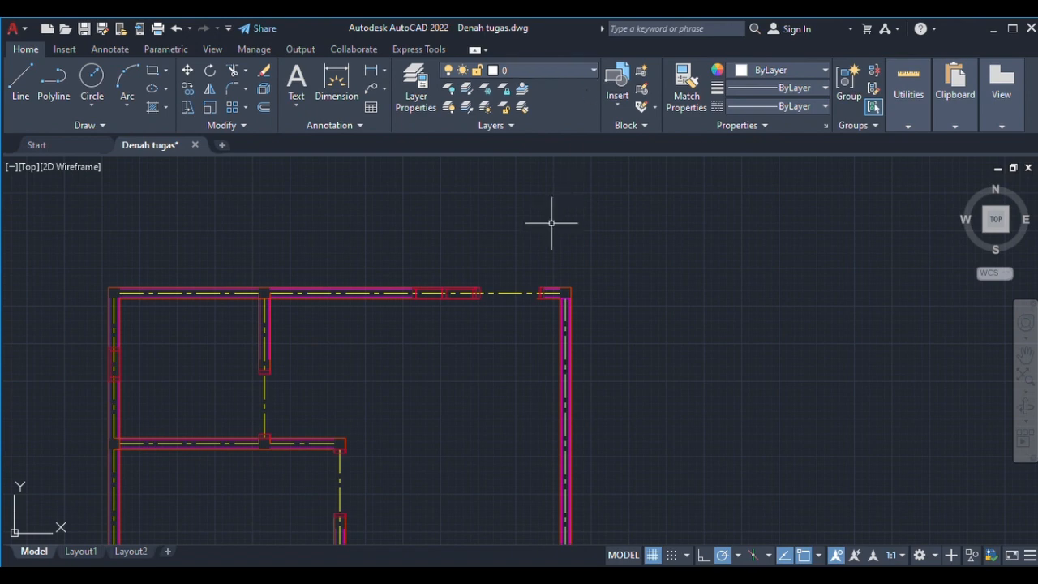
scroll(456, 292, "up", 10)
scroll(382, 267, "down", 8)
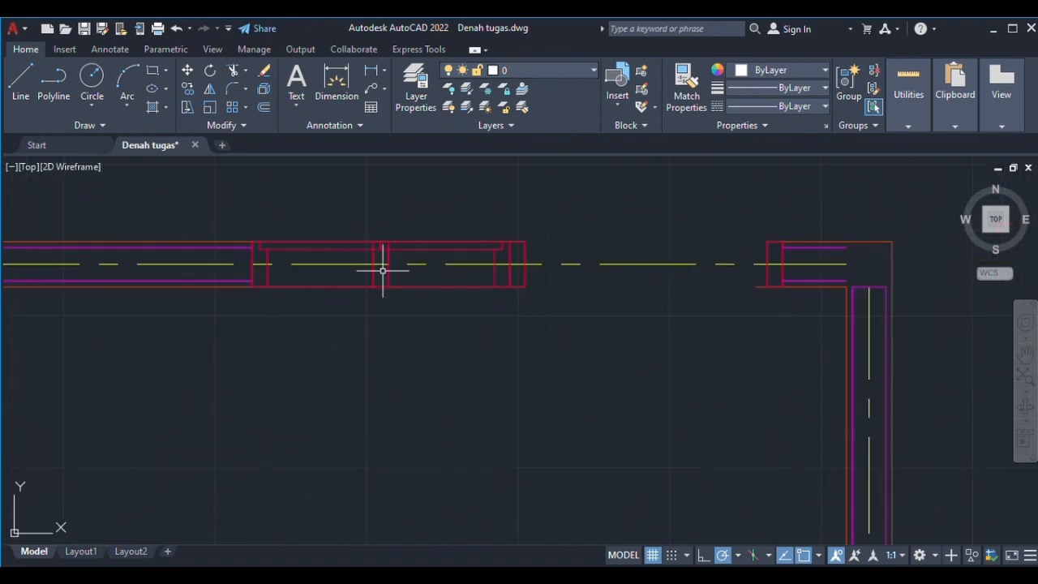
scroll(476, 283, "up", 6)
middle_click_drag(484, 267, 491, 305)
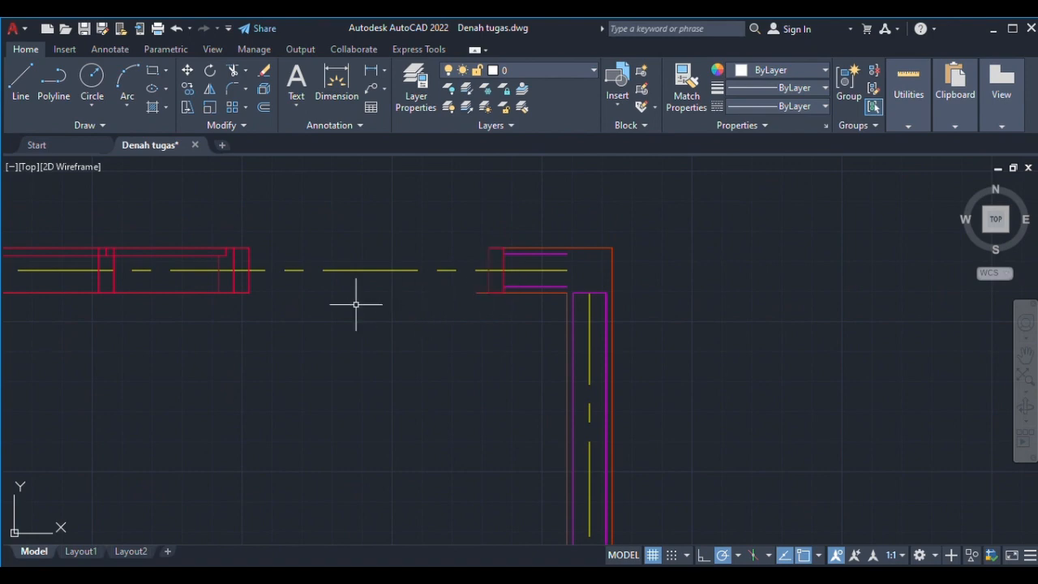
scroll(244, 284, "down", 5)
middle_click_drag(331, 292, 510, 238)
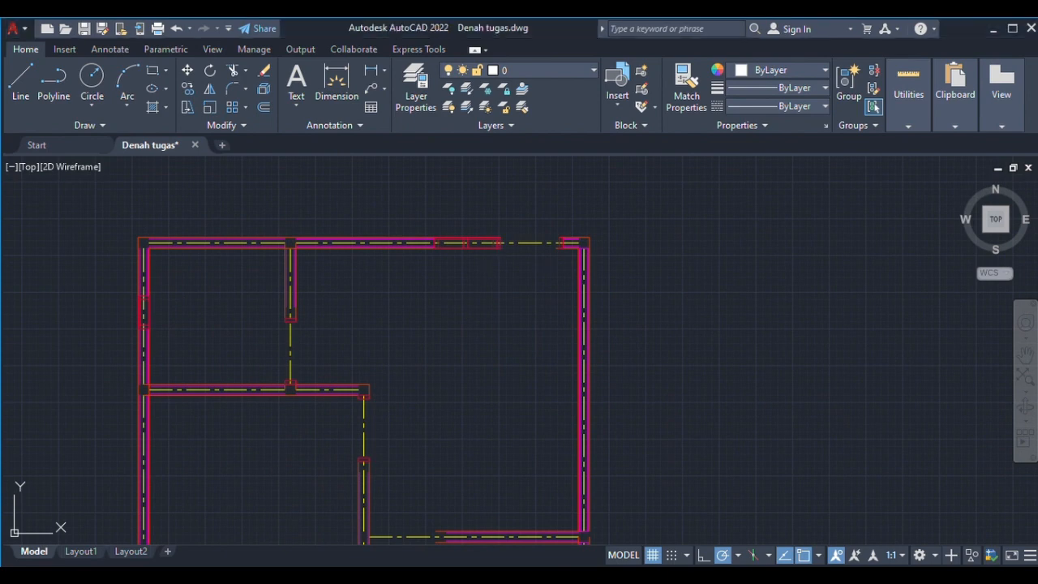
Step: Dimension the short side of the loose red frame rectangle nearest the floor plan
middle_click_drag(353, 417, 700, 357)
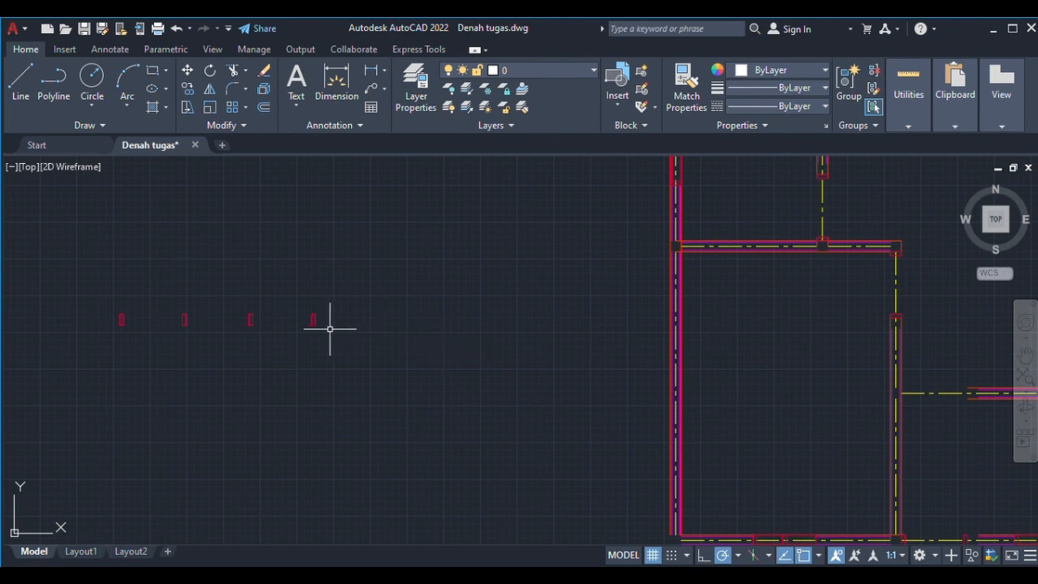
scroll(300, 318, "up", 12)
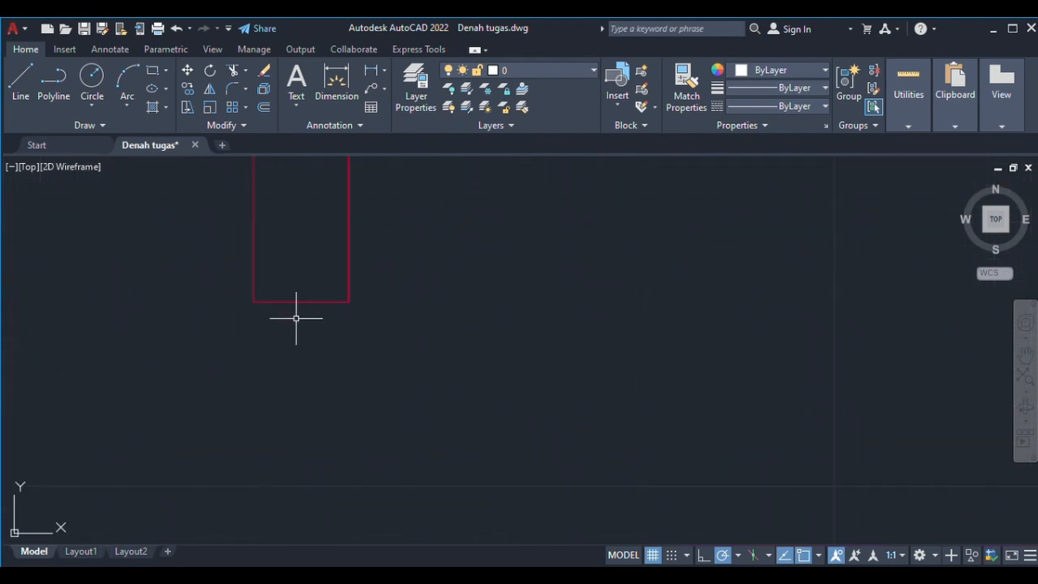
middle_click_drag(297, 318, 364, 377)
scroll(397, 336, "down", 2)
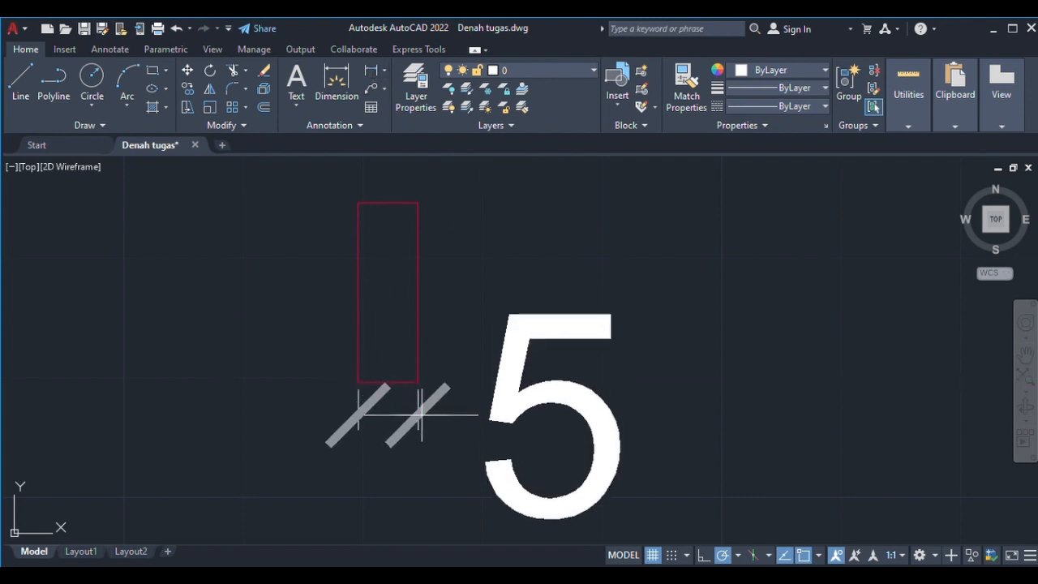
Step: Add a linear dimension to the long side of the neighbouring loose red frame rectangle
scroll(455, 414, "down", 5)
scroll(487, 410, "up", 2)
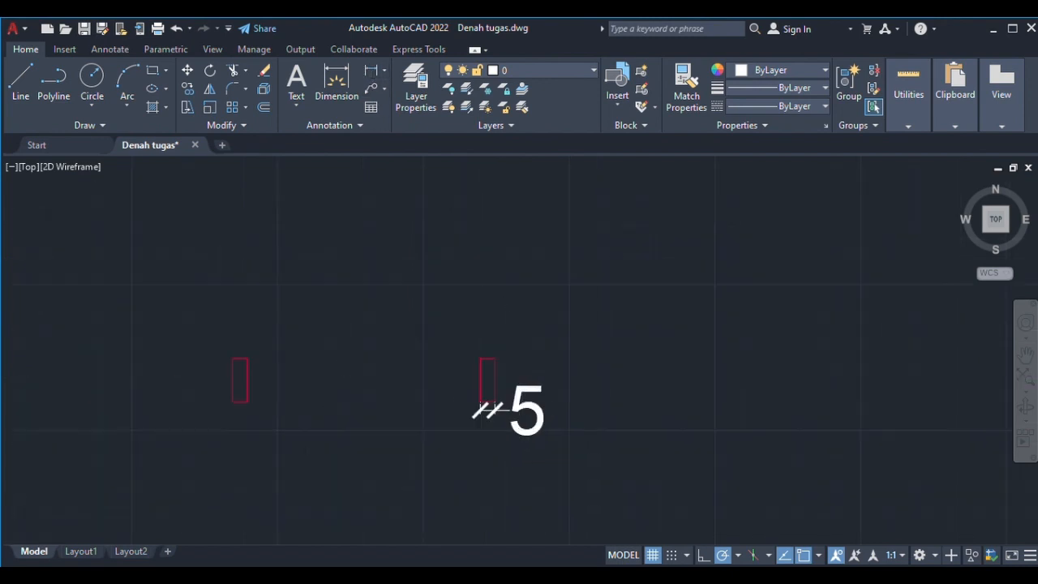
scroll(480, 413, "down", 2)
scroll(419, 406, "up", 4)
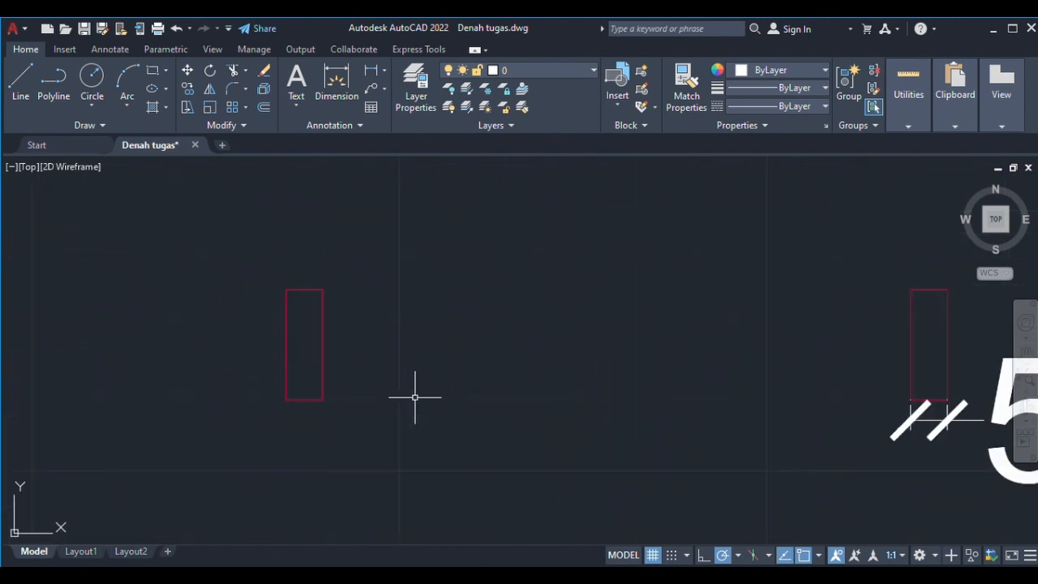
left_click(369, 71)
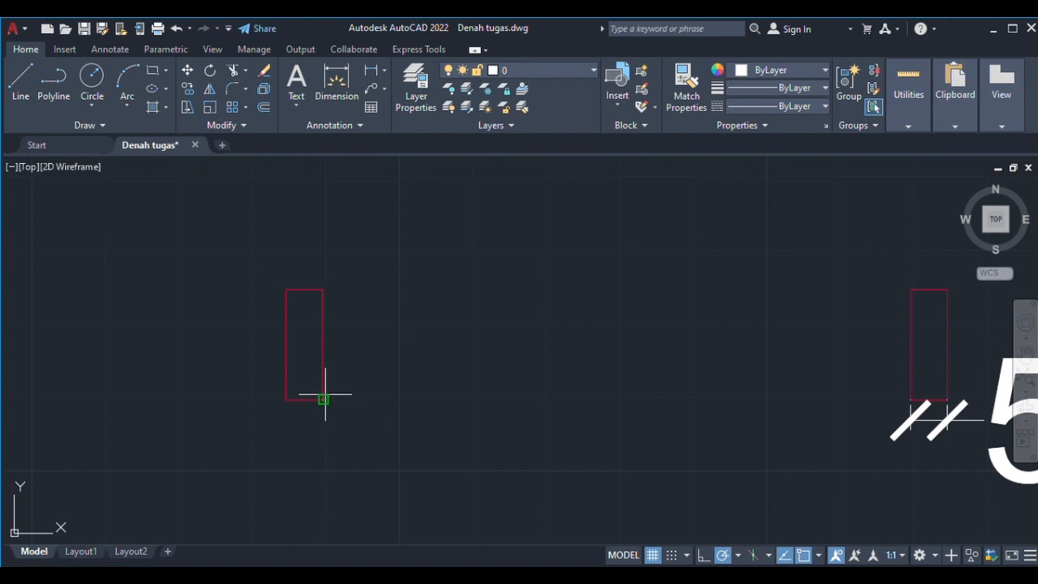
left_click(323, 399)
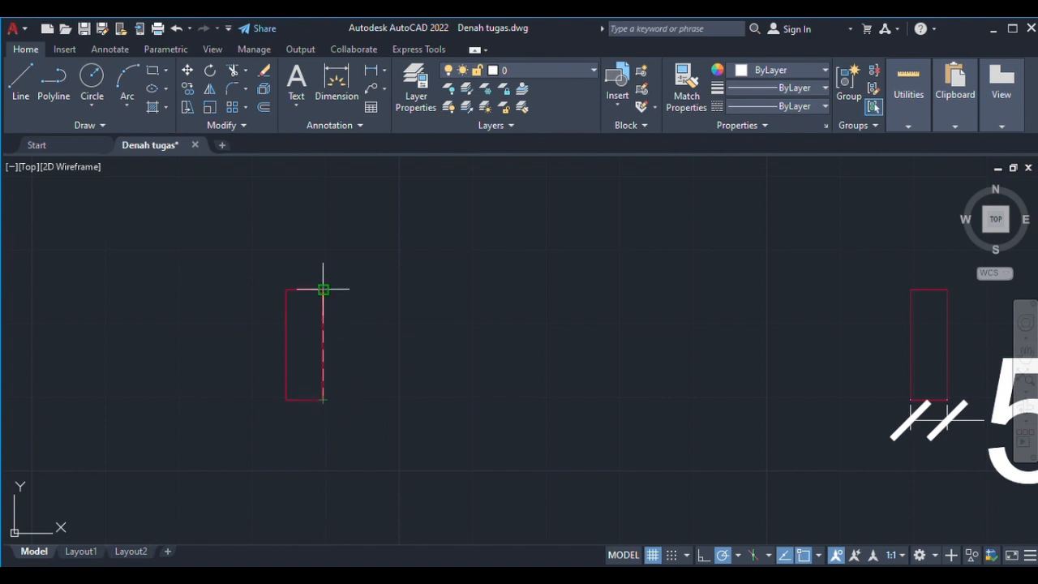
left_click(323, 289)
left_click(406, 340)
Step: Dimension the overall length of the loose two-bay window frame, placing the dimension line just above it
scroll(555, 334, "down", 4)
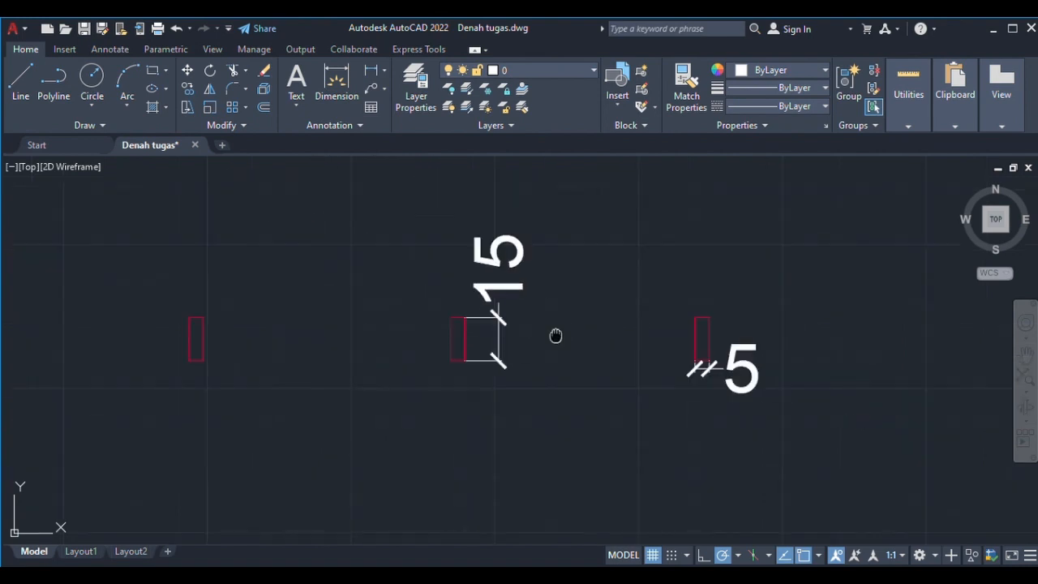
middle_click_drag(555, 334, 394, 341)
scroll(399, 341, "down", 8)
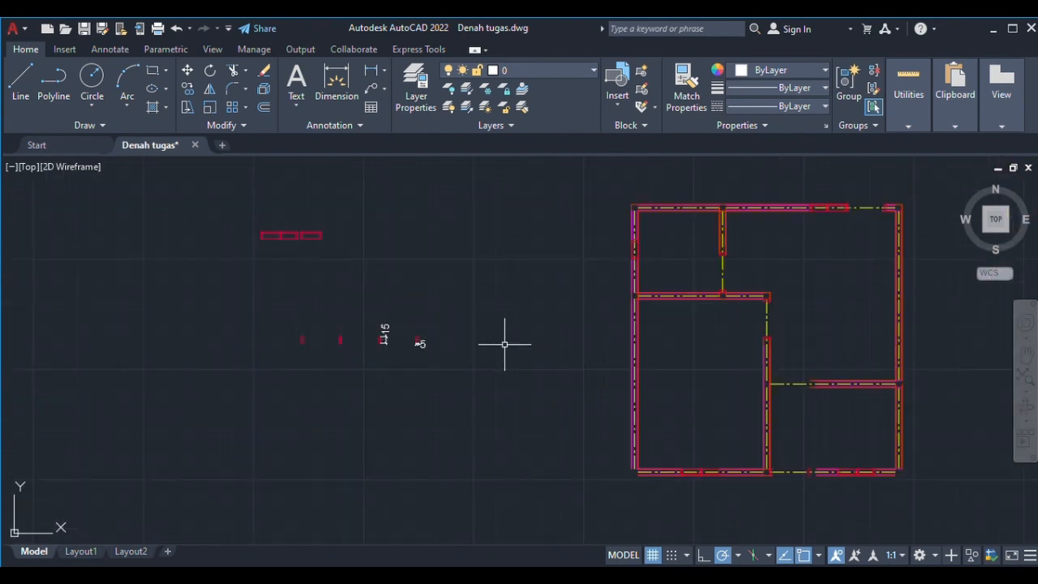
middle_click_drag(505, 344, 371, 351)
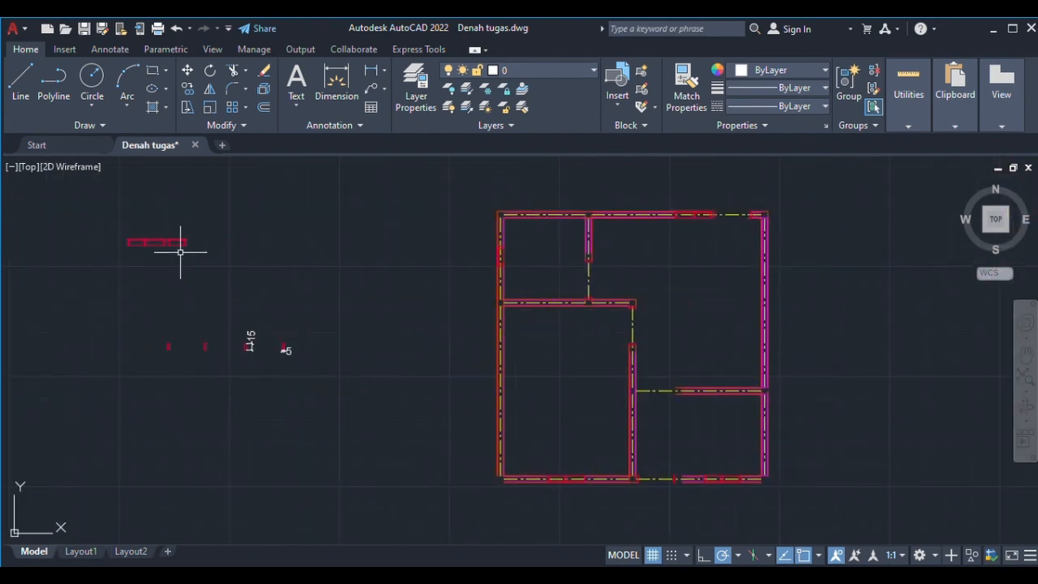
scroll(144, 239, "up", 8)
middle_click_drag(139, 239, 316, 326)
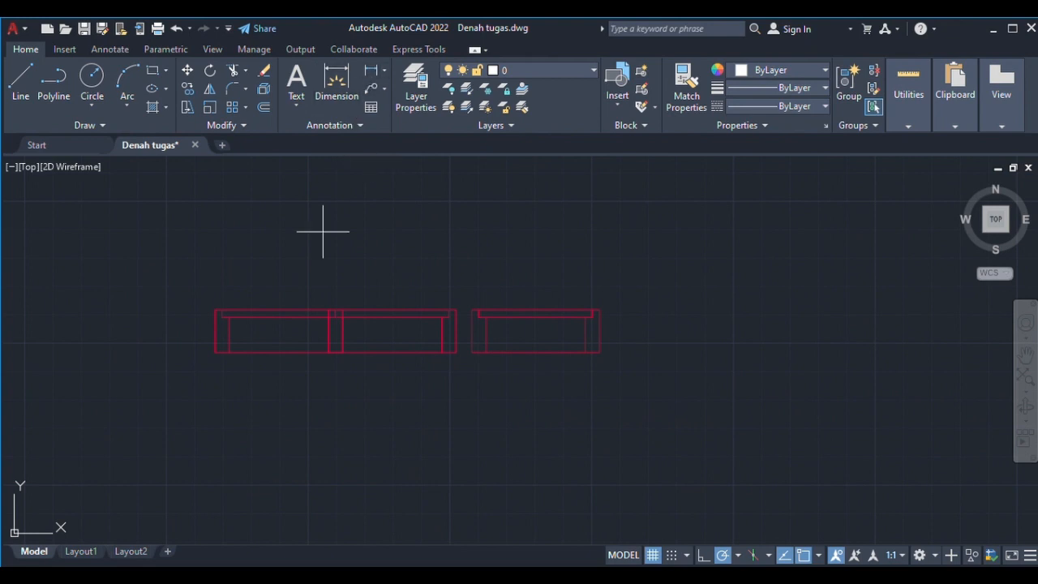
left_click(215, 309)
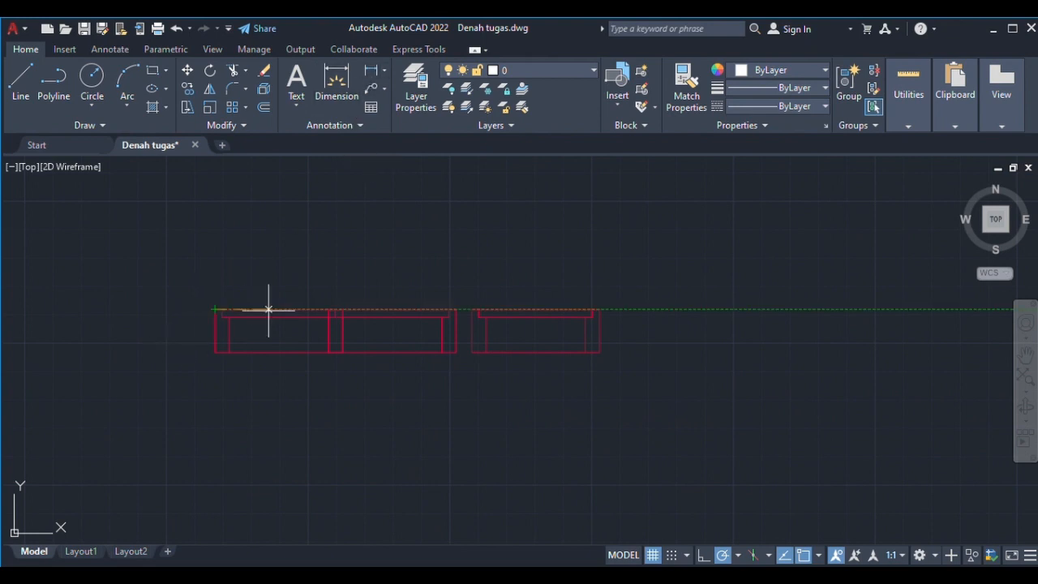
left_click(458, 309)
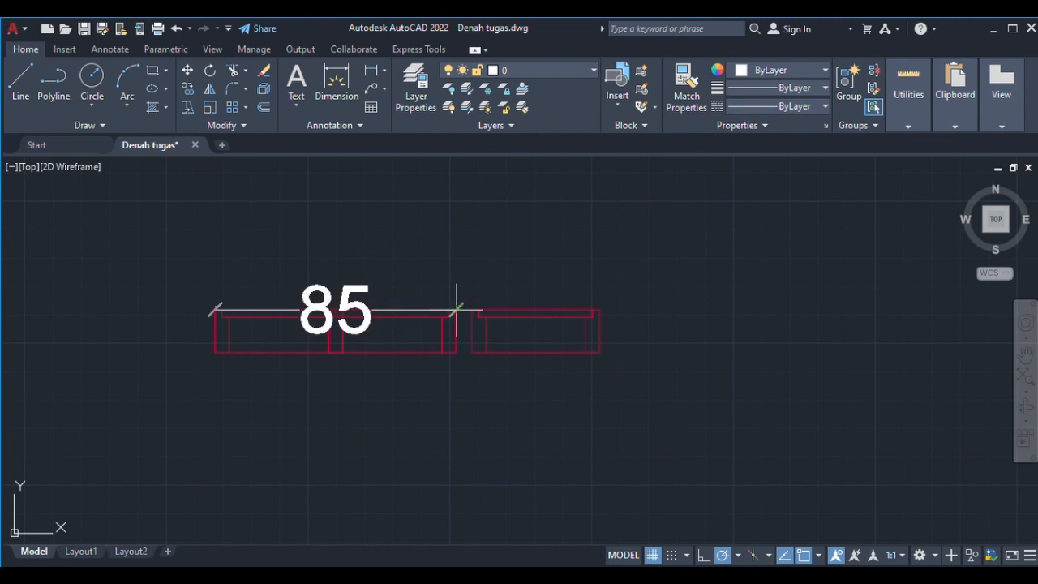
left_click(457, 278)
Step: Dimension the overall length of the loose single-bay window frame, placing the dimension line above it
scroll(531, 351, "down", 2)
scroll(530, 349, "up", 2)
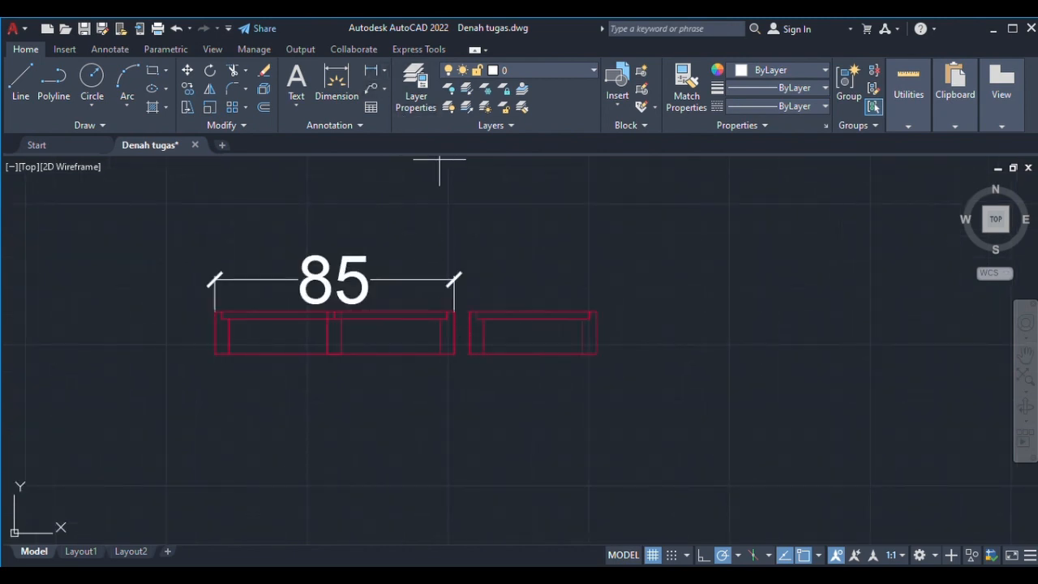
left_click(471, 312)
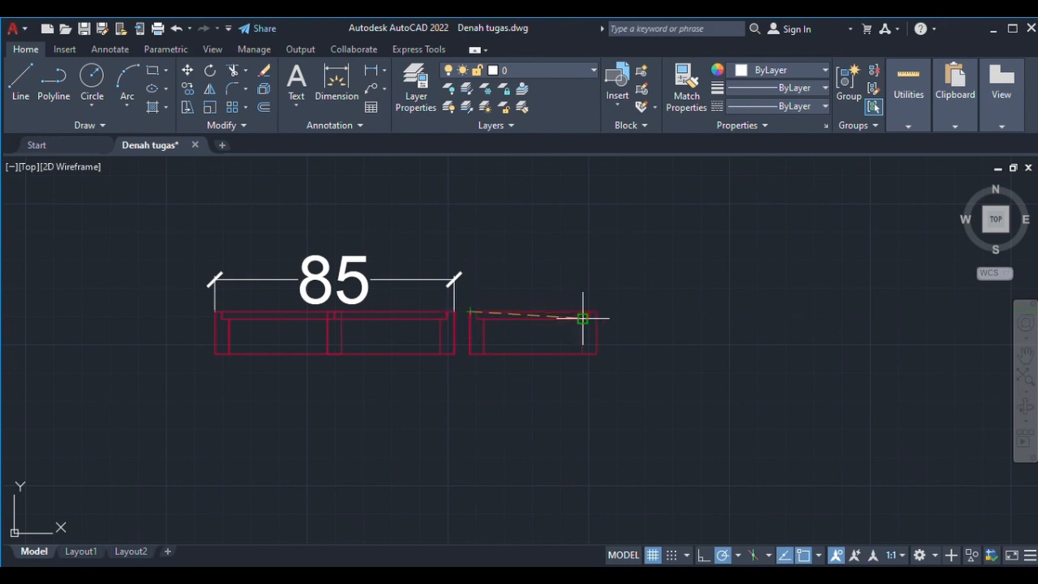
left_click(597, 312)
left_click(597, 282)
scroll(626, 352, "down", 6)
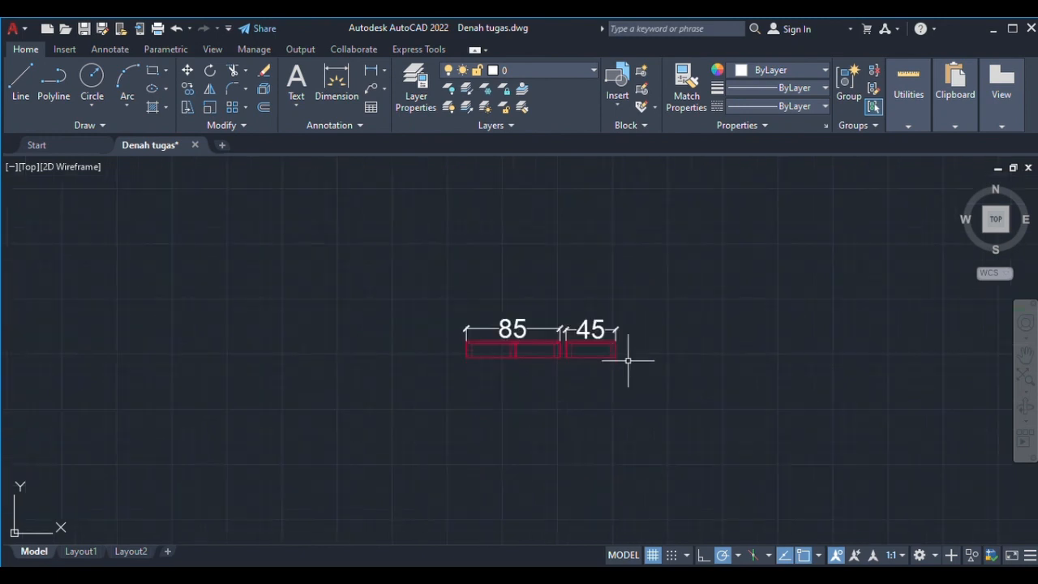
middle_click_drag(626, 360, 389, 365)
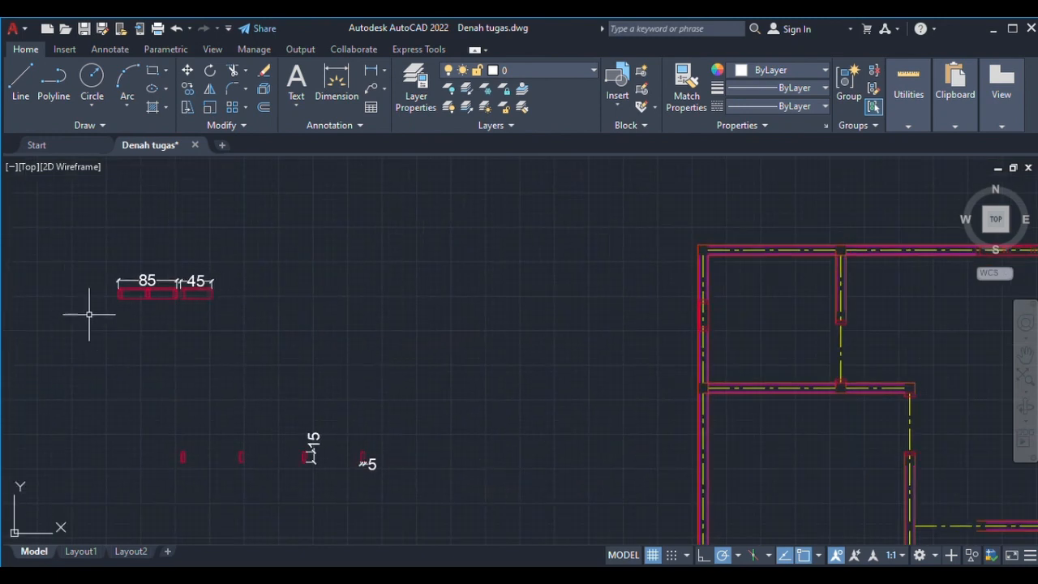
Step: Examine the door and window frames set into the floor plan's walls, including the lone frame post at the lower entrance opening
scroll(343, 366, "down", 4)
middle_click_drag(292, 359, 122, 332)
scroll(264, 312, "up", 6)
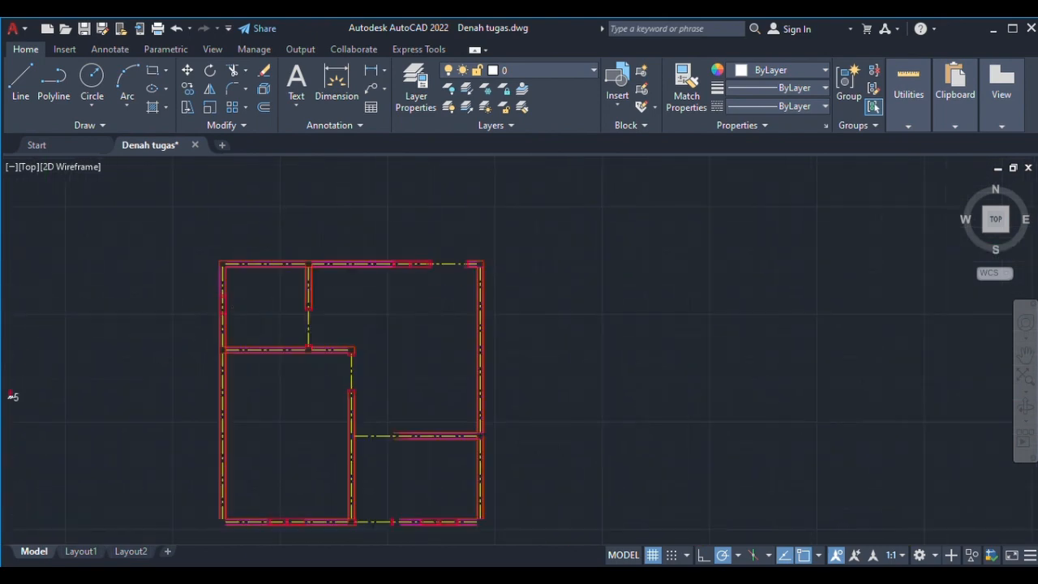
scroll(403, 361, "up", 2)
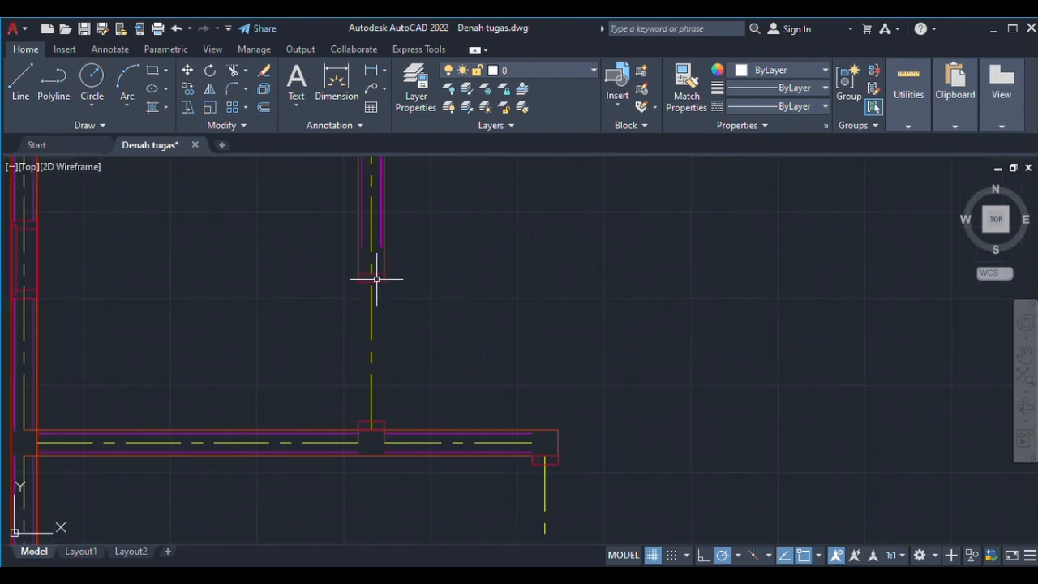
middle_click_drag(564, 470, 459, 224)
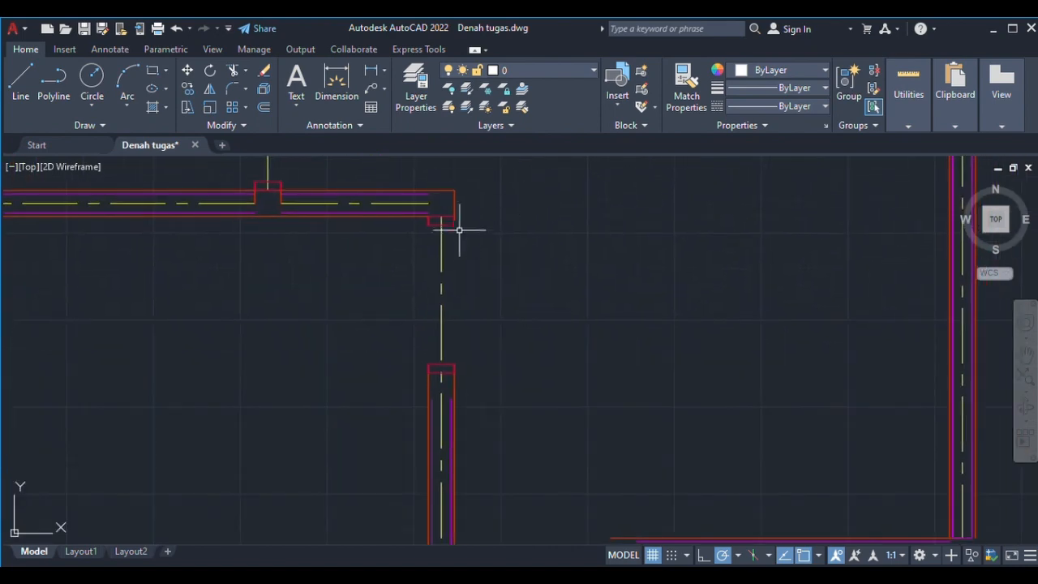
middle_click_drag(382, 273, 740, 292)
scroll(377, 370, "down", 4)
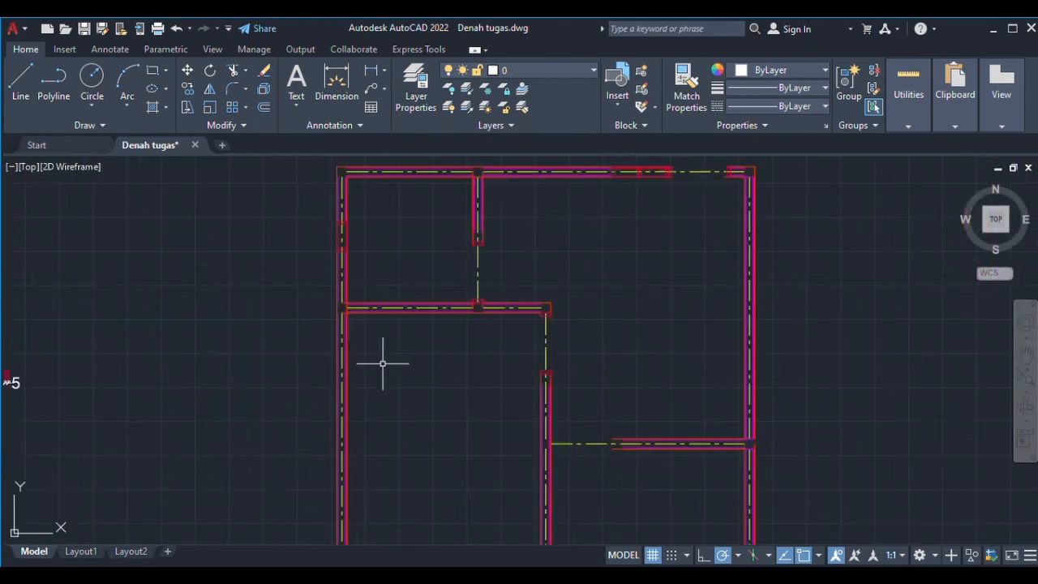
middle_click_drag(382, 360, 424, 398)
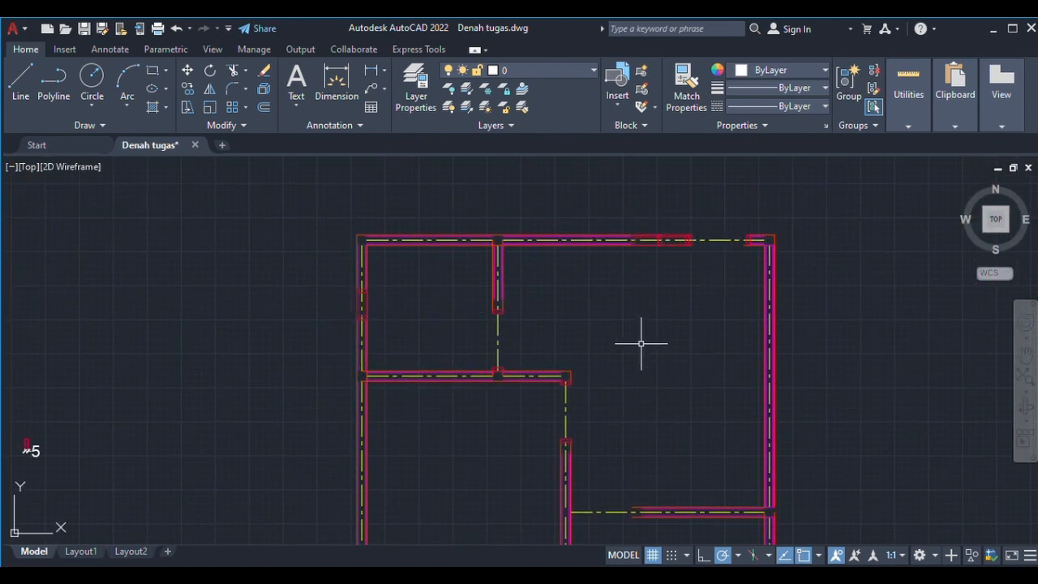
scroll(637, 342, "down", 2)
middle_click_drag(636, 341, 552, 165)
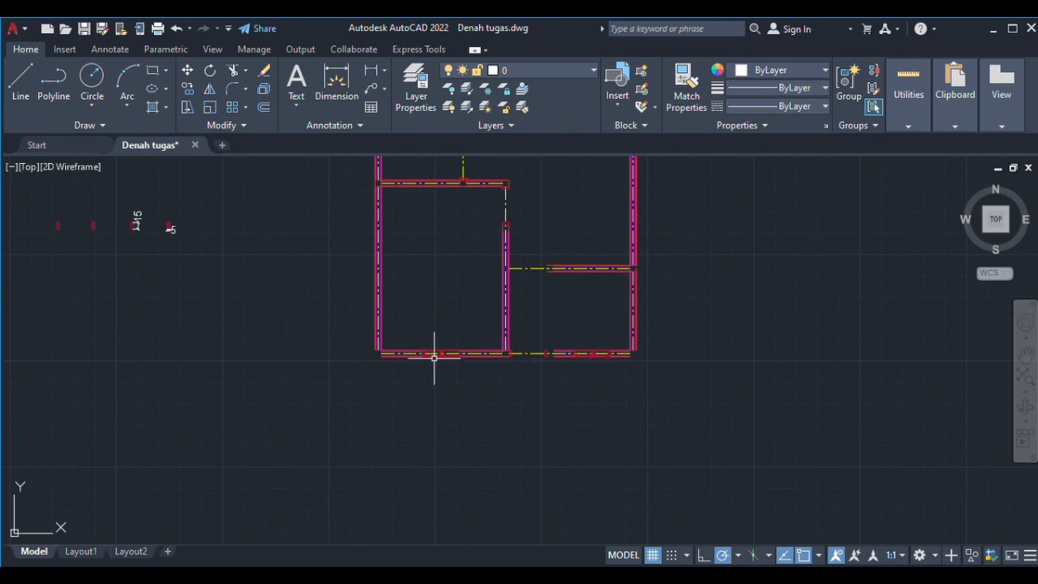
scroll(559, 354, "up", 7)
scroll(567, 357, "up", 4)
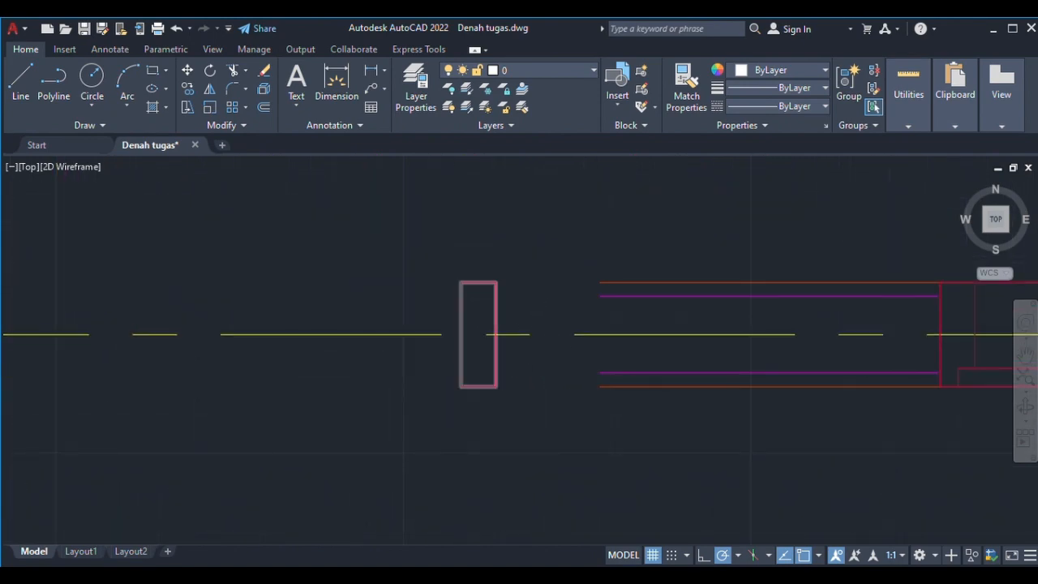
scroll(496, 296, "down", 2)
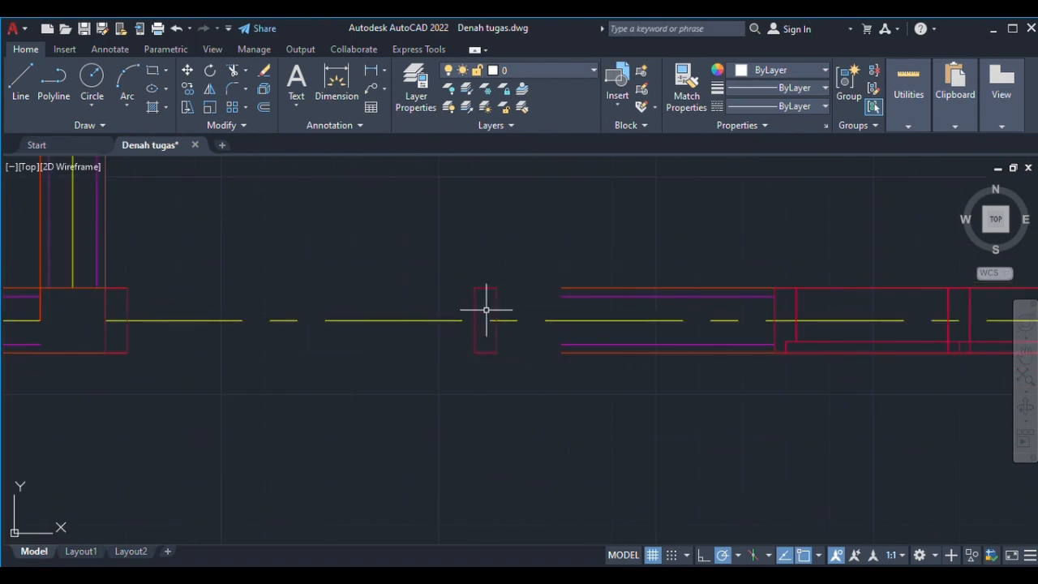
scroll(494, 322, "down", 8)
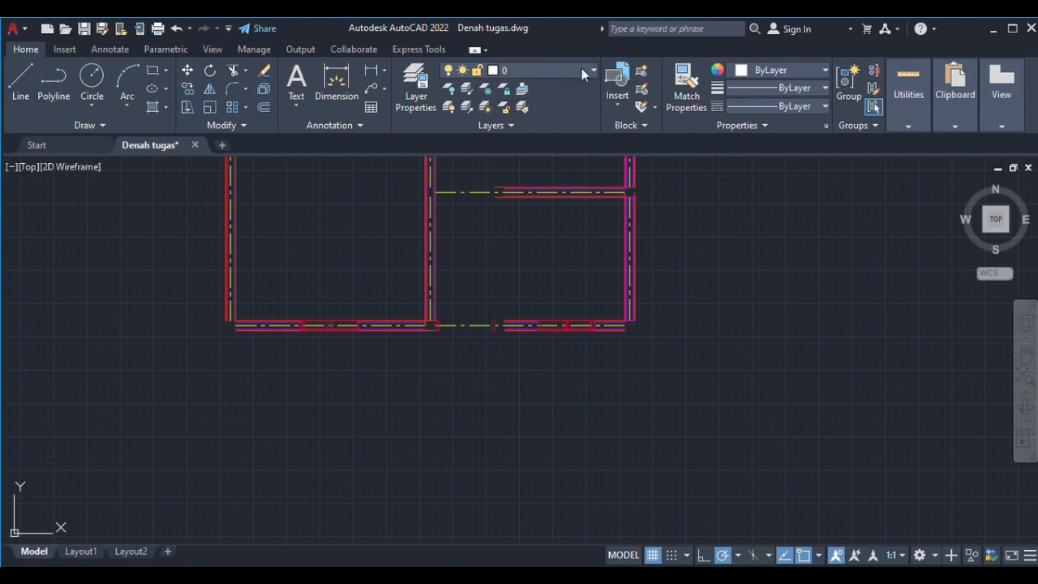
Step: Turn on the layer holding the green column squares and review them at the wall corners, junctions and openings
left_click(446, 310)
scroll(424, 324, "up", 6)
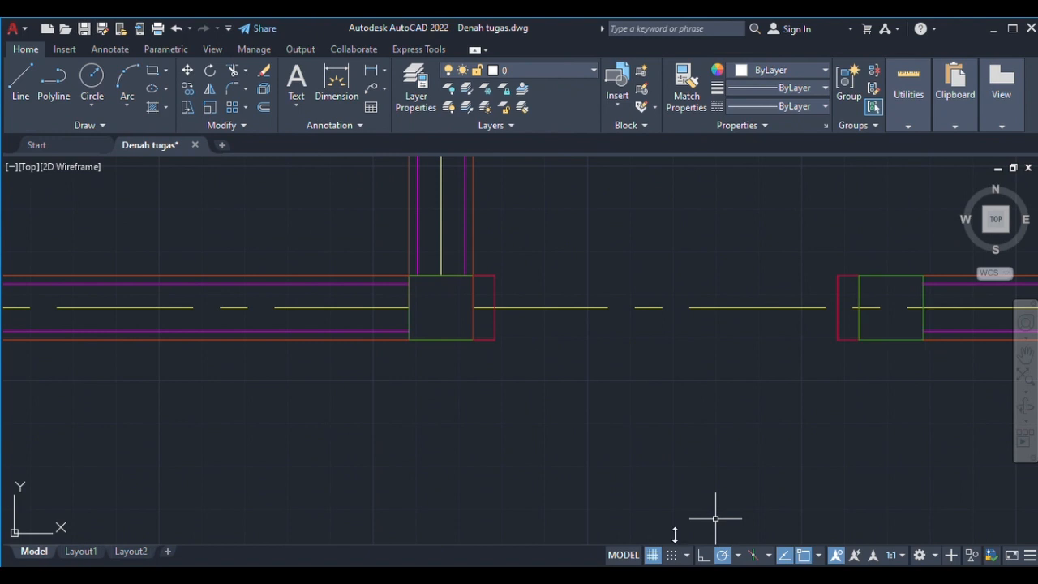
scroll(629, 356, "down", 5)
scroll(627, 356, "down", 2)
middle_click_drag(605, 269, 590, 455)
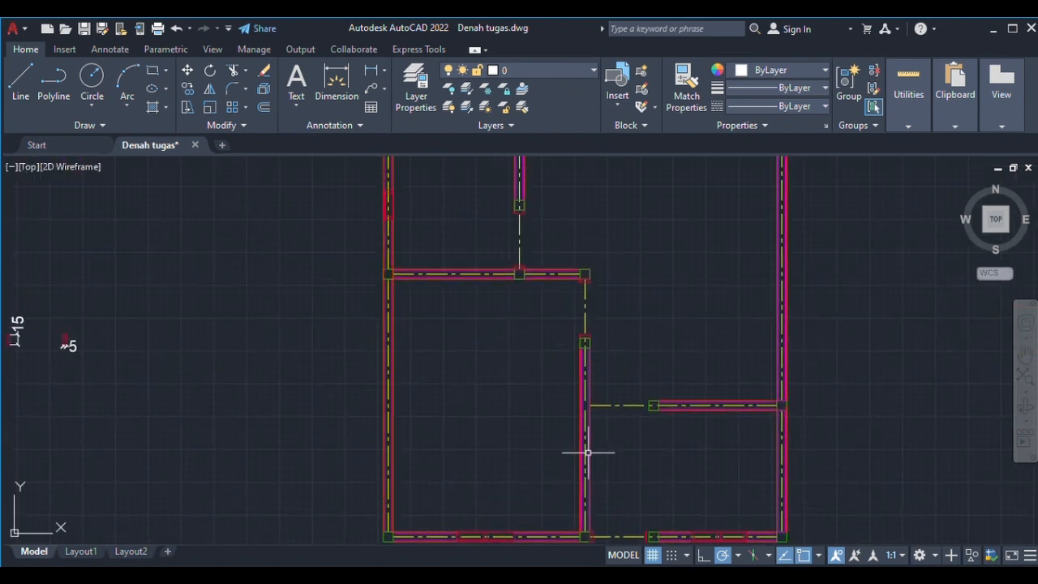
middle_click_drag(550, 367, 517, 493)
middle_click_drag(581, 358, 473, 283)
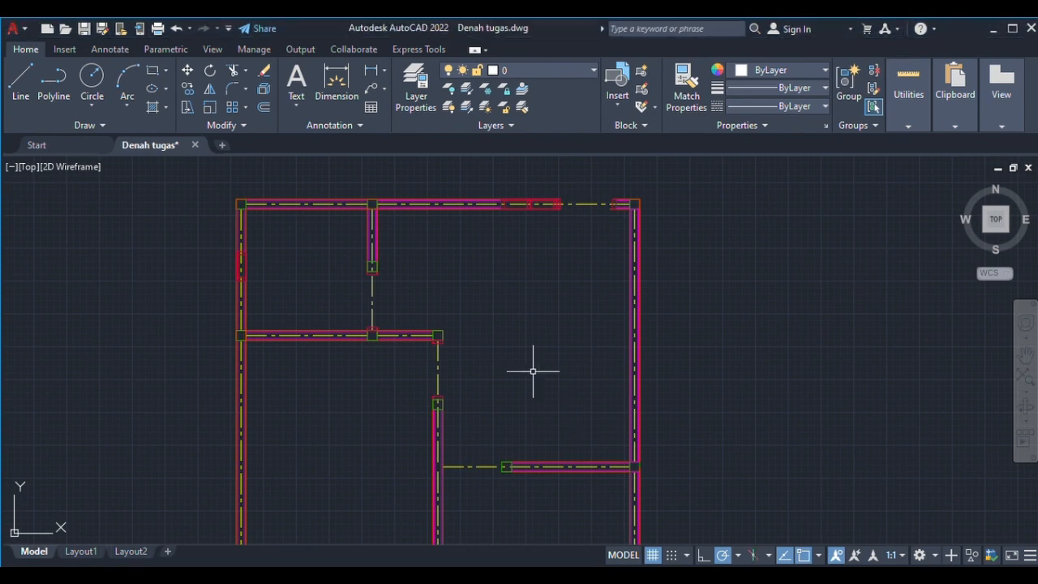
scroll(489, 309, "up", 2)
scroll(489, 308, "down", 2)
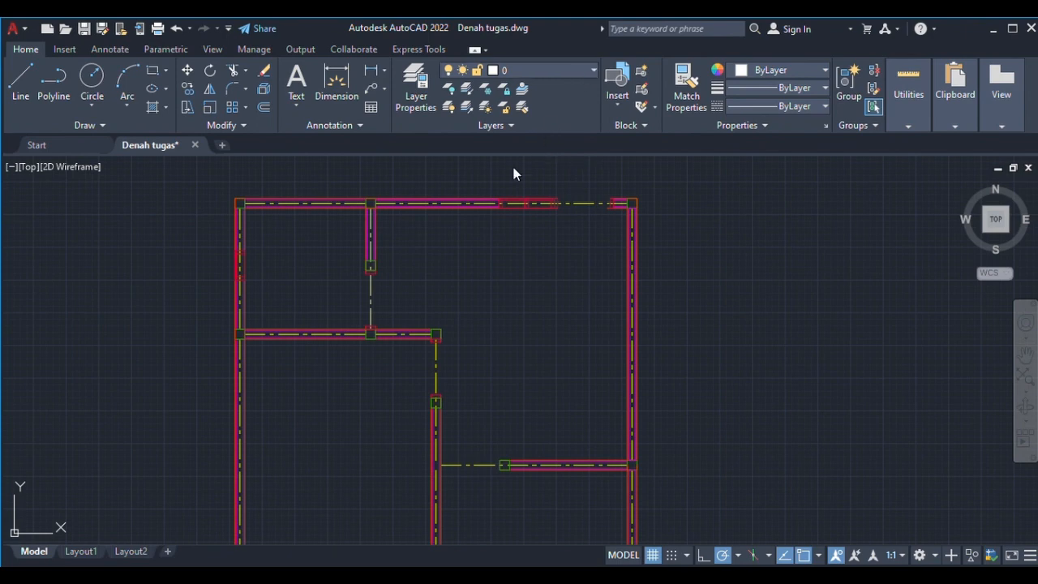
Step: Turn on the DAUN PINTU door leaf layer and review the doors in the plan and the two loose doors beside it
left_click(451, 195)
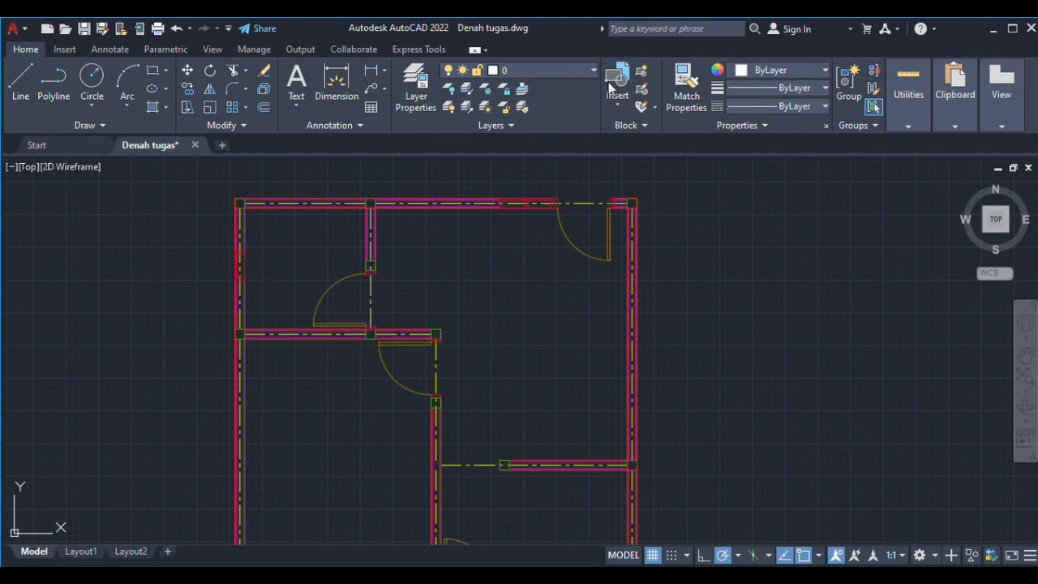
middle_click_drag(352, 283, 910, 251)
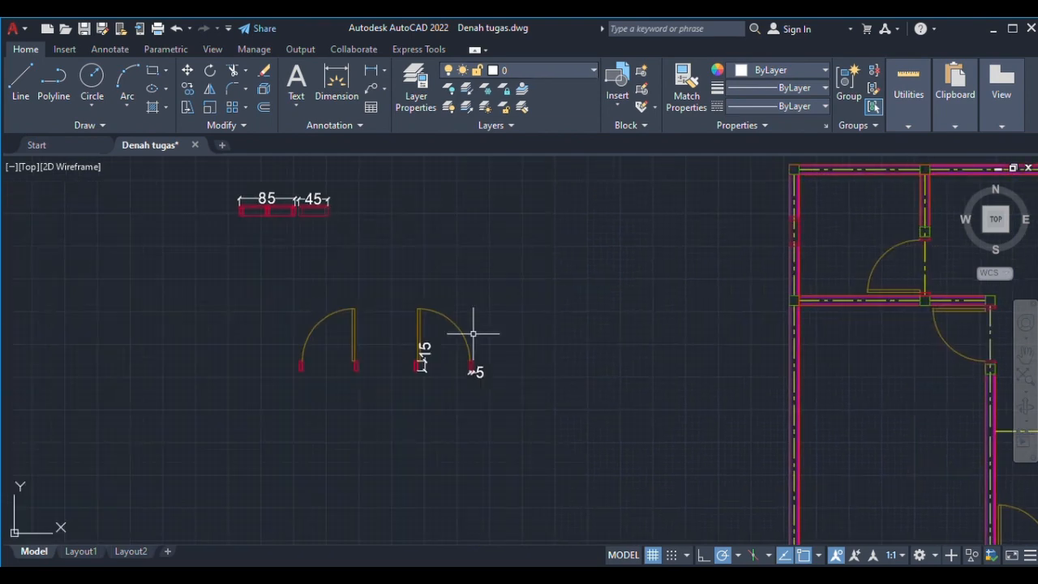
scroll(473, 335, "up", 2)
middle_click_drag(296, 339, 443, 312)
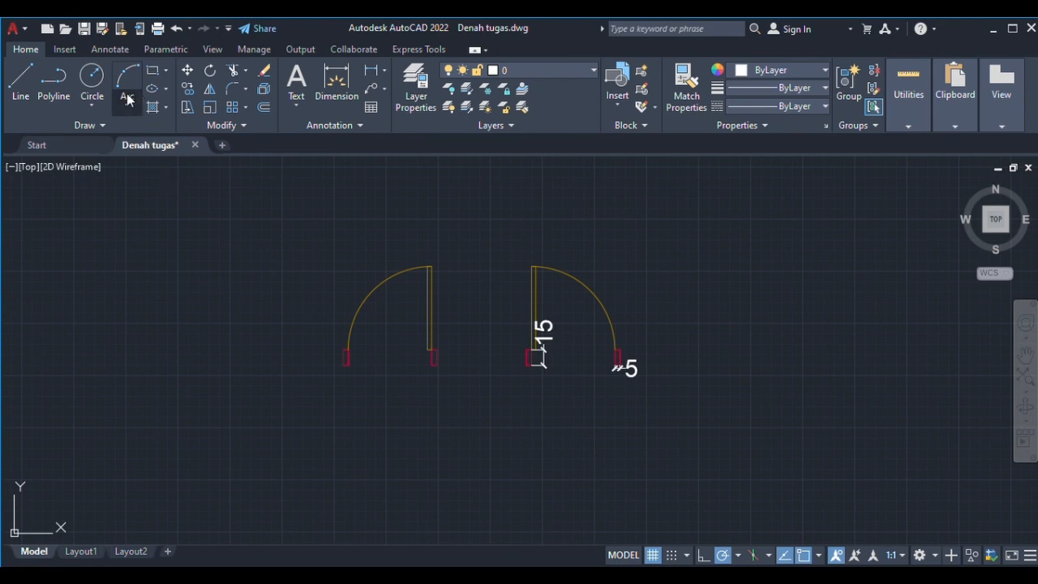
scroll(412, 331, "down", 2)
scroll(408, 328, "up", 4)
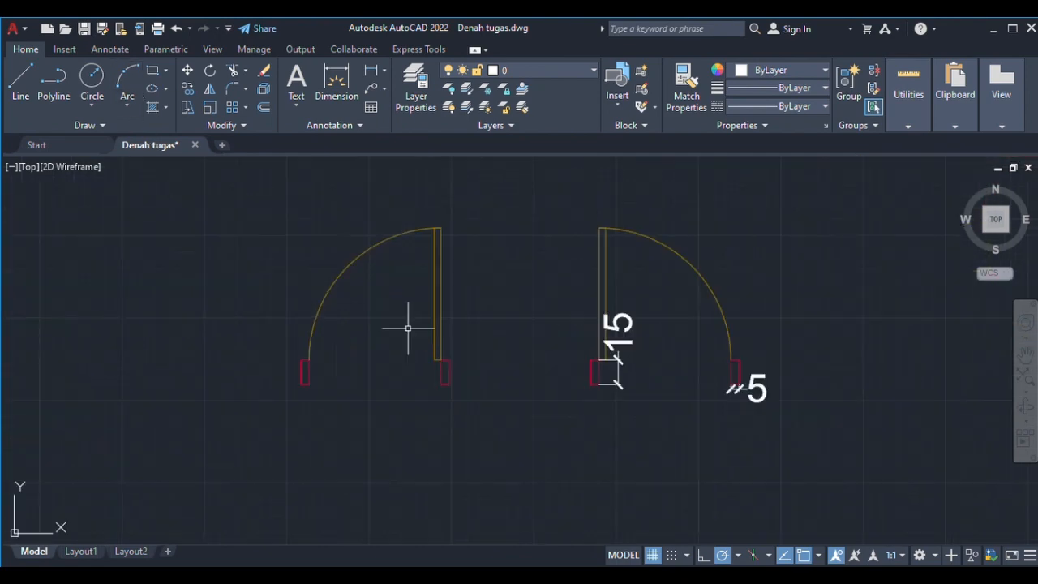
mouse_move(414, 346)
middle_mouse_down()
mouse_move(376, 281)
mouse_move(324, 292)
middle_mouse_up()
scroll(388, 297, "down", 4)
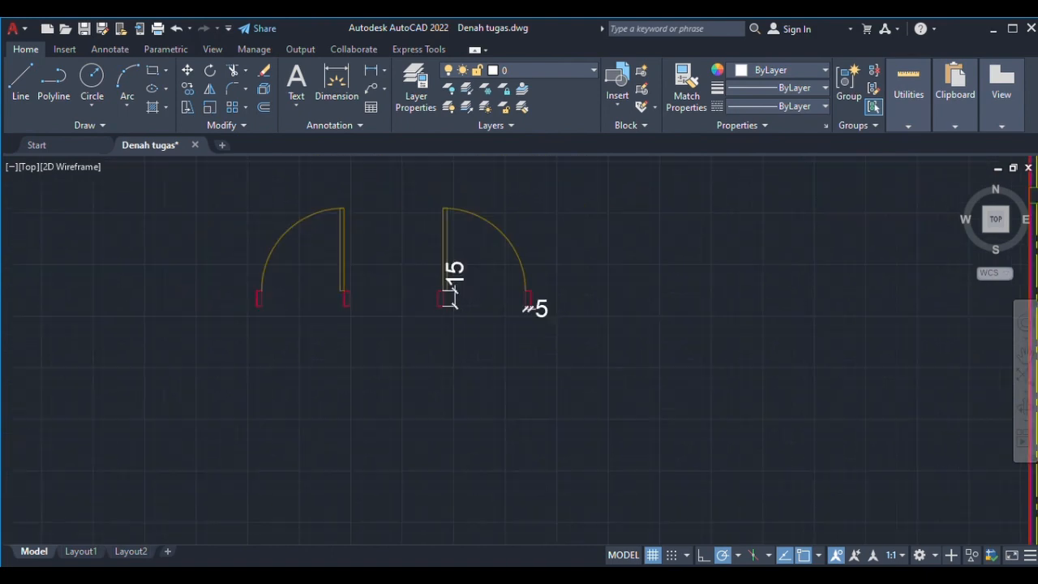
mouse_move(484, 310)
middle_mouse_down()
mouse_move(415, 333)
mouse_move(408, 350)
middle_mouse_up()
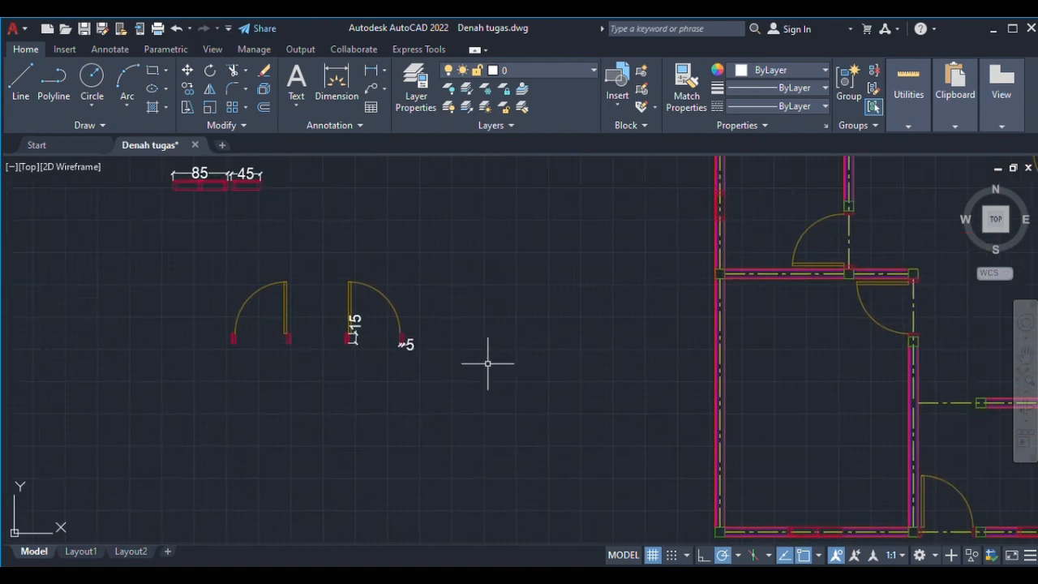
middle_click_drag(228, 349, 271, 348)
scroll(271, 349, "up", 4)
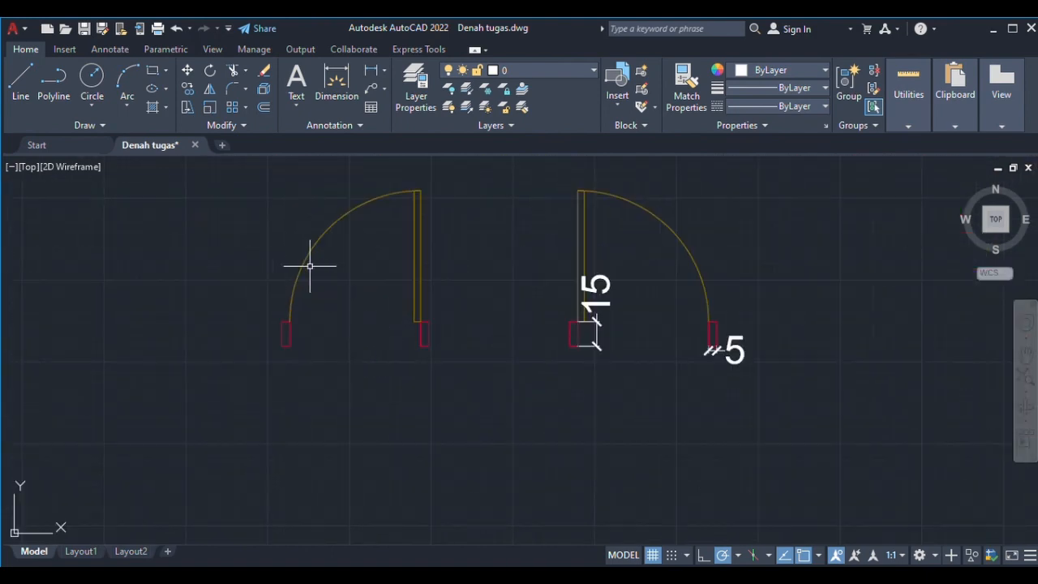
Step: Delete the swing arc of the undimensioned loose door and make DAUN PINTU the current layer
left_click(305, 263)
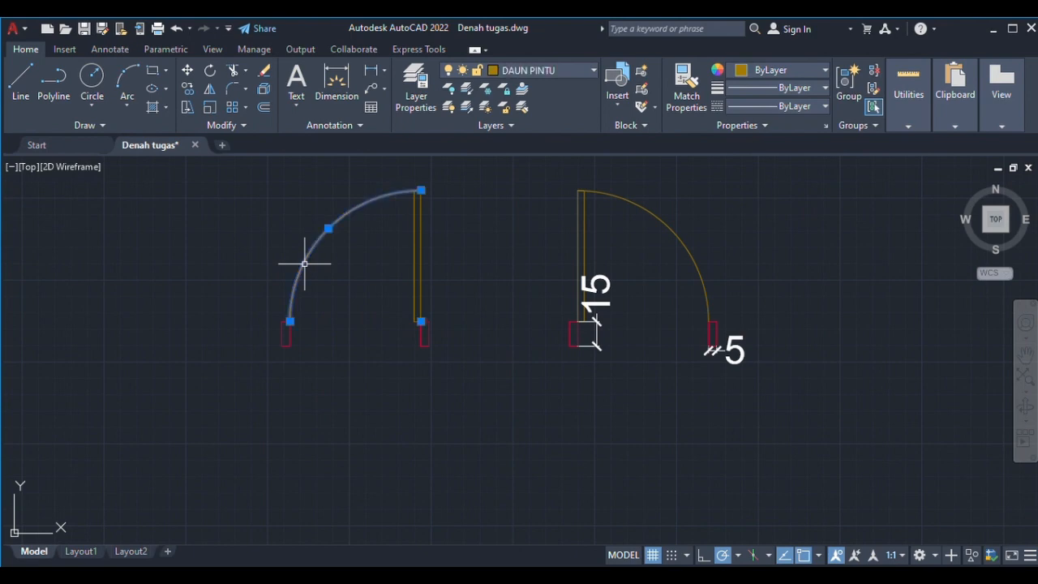
key("Delete")
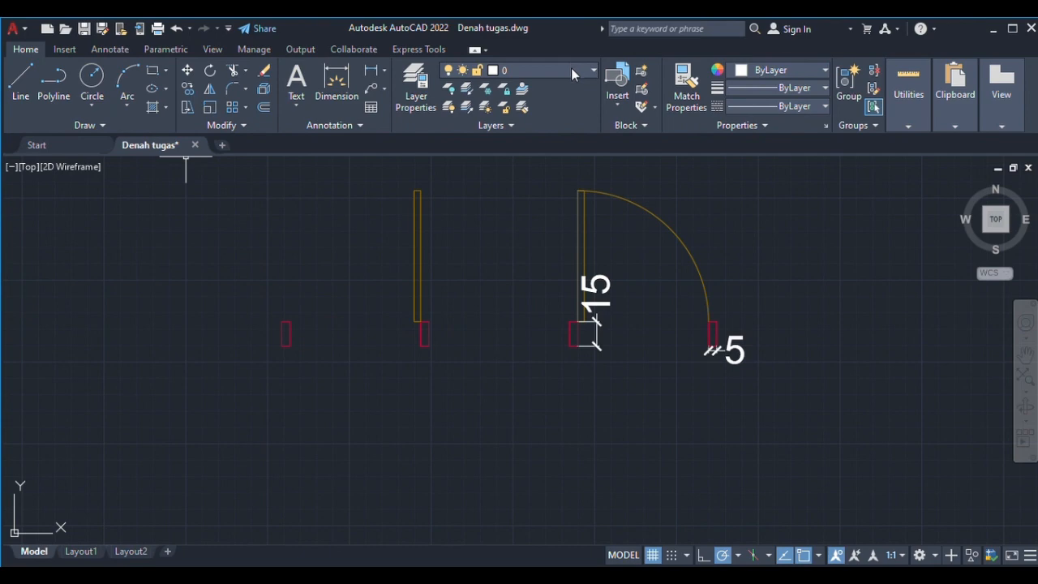
left_click(520, 197)
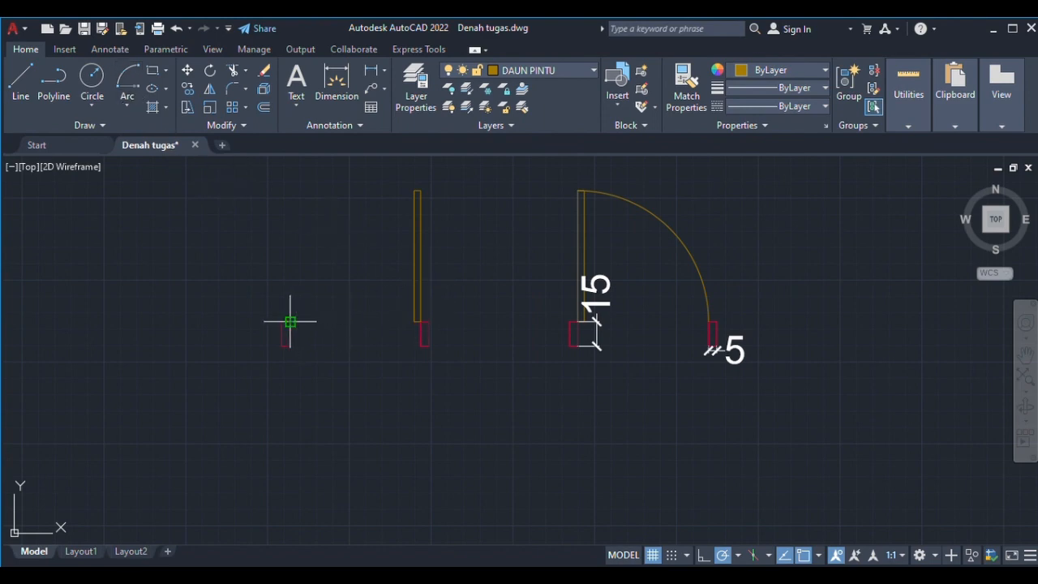
left_click(421, 322)
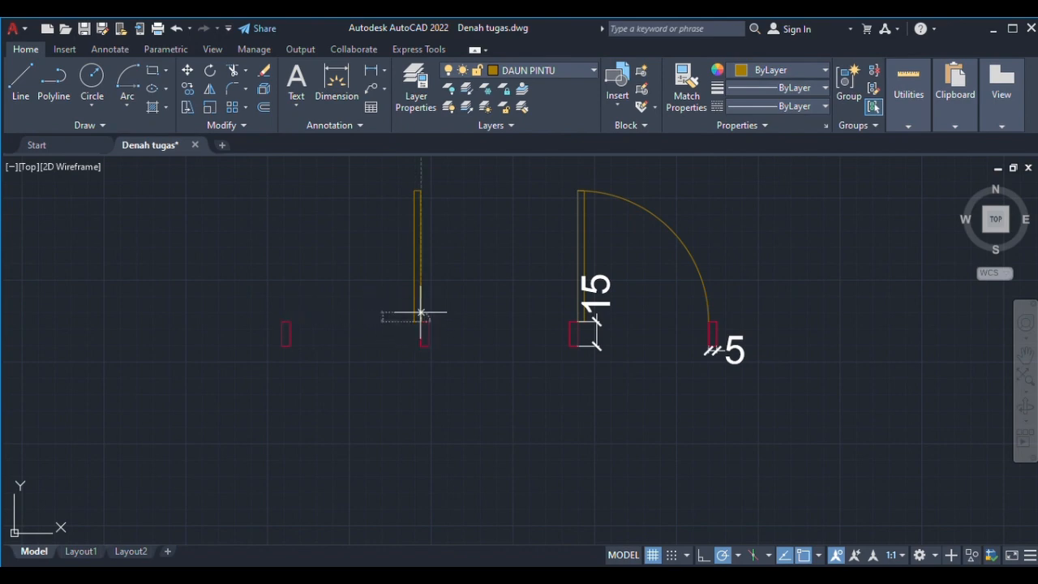
left_click(421, 190)
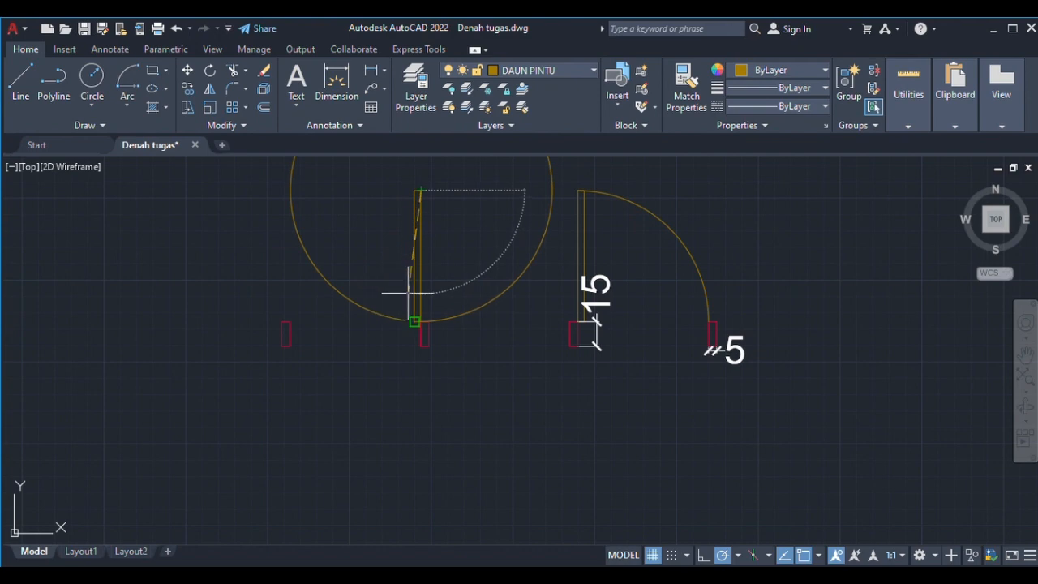
key("Escape")
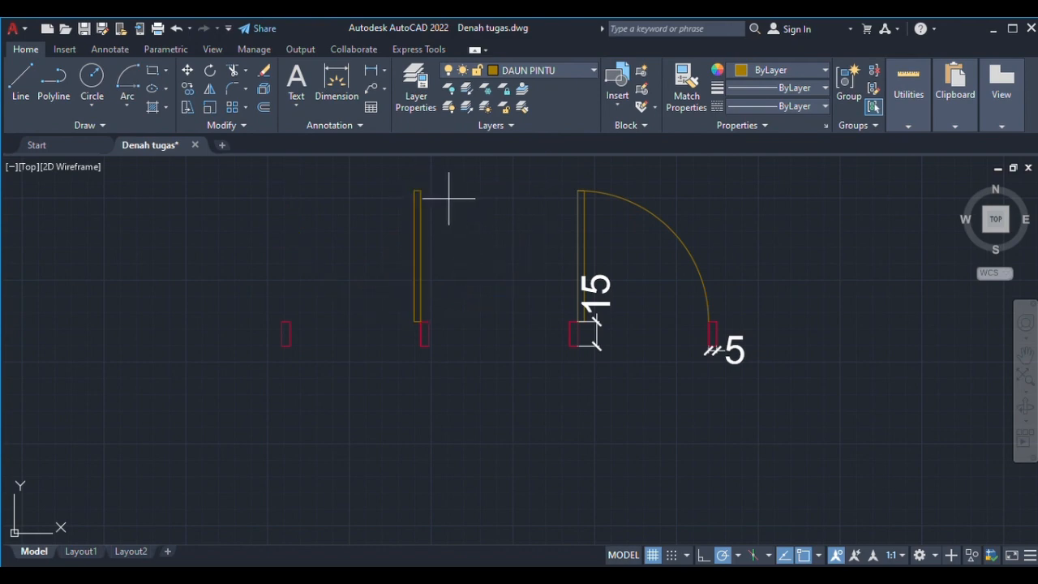
left_click(421, 191)
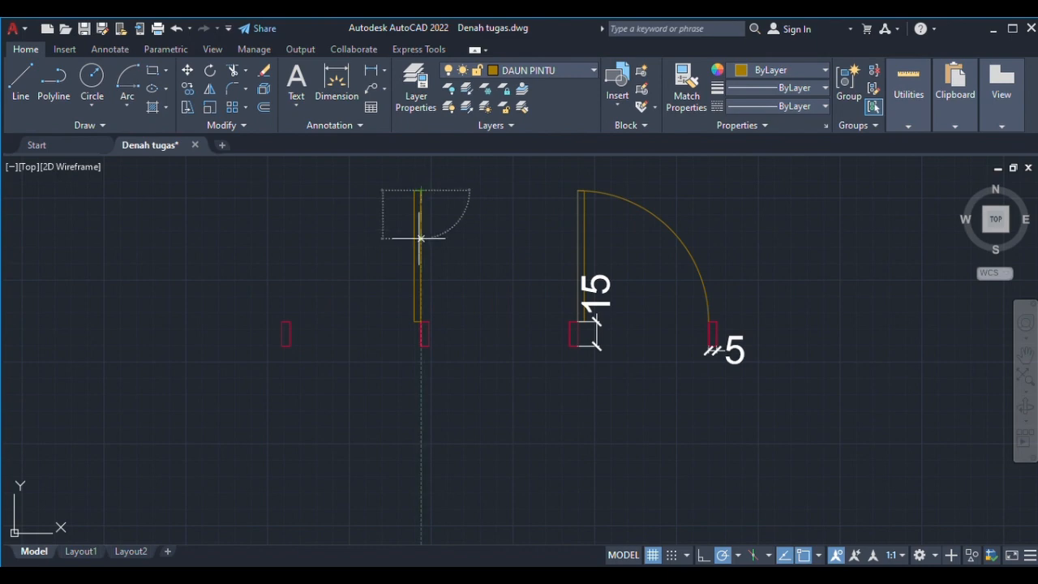
left_click(421, 322)
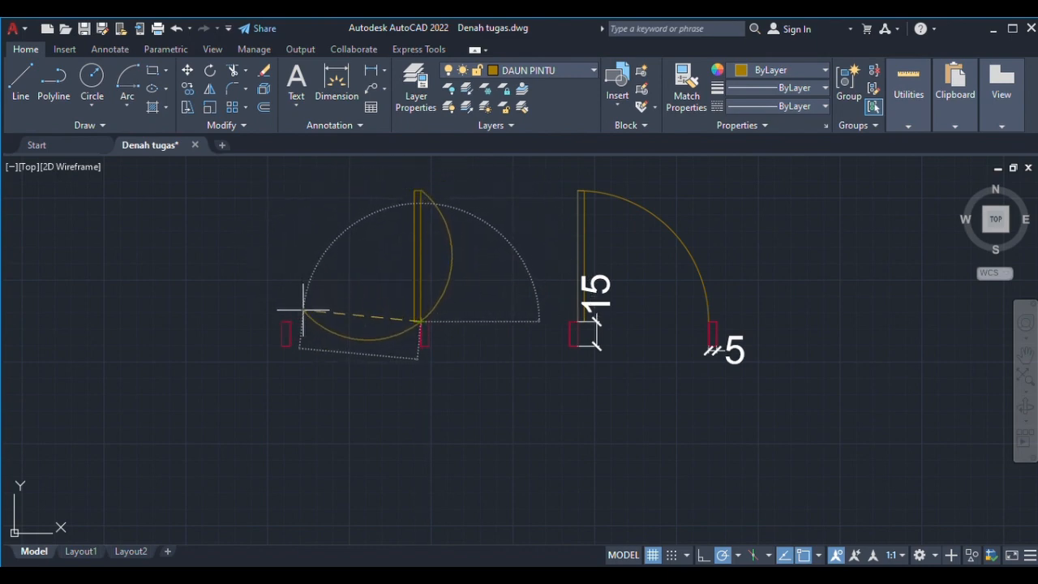
key("Escape")
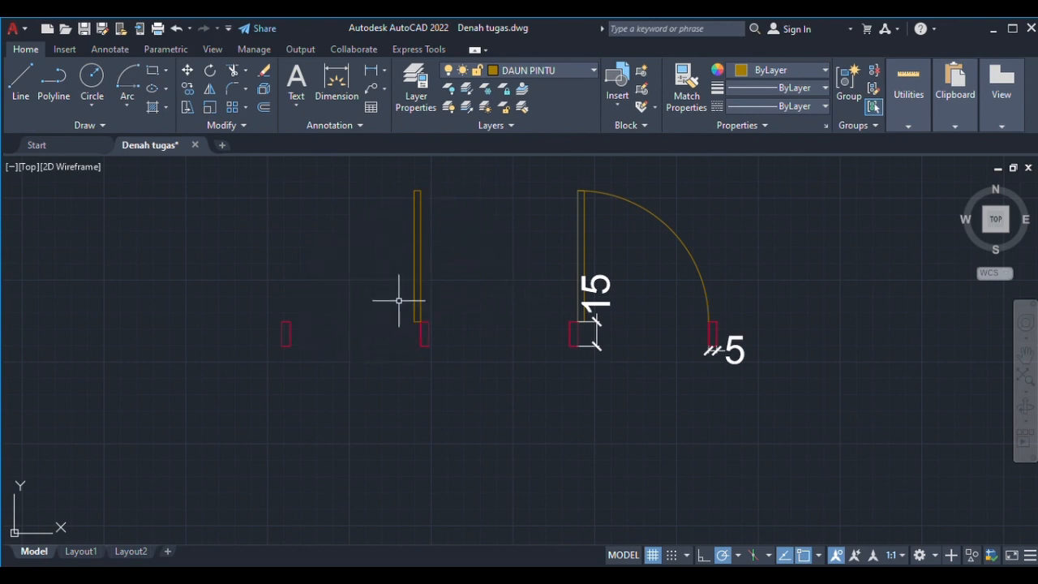
left_click(290, 322)
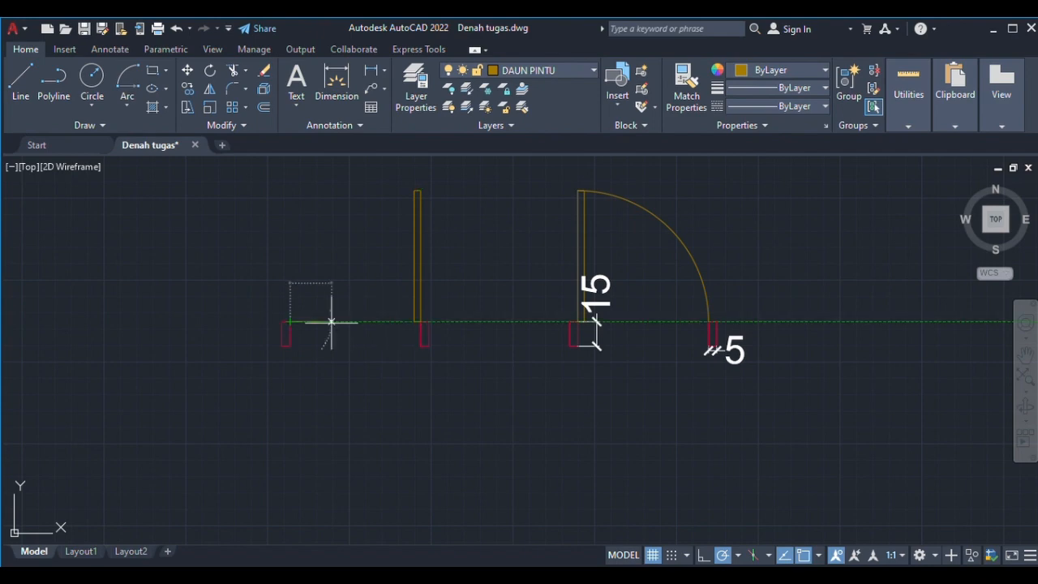
left_click(421, 322)
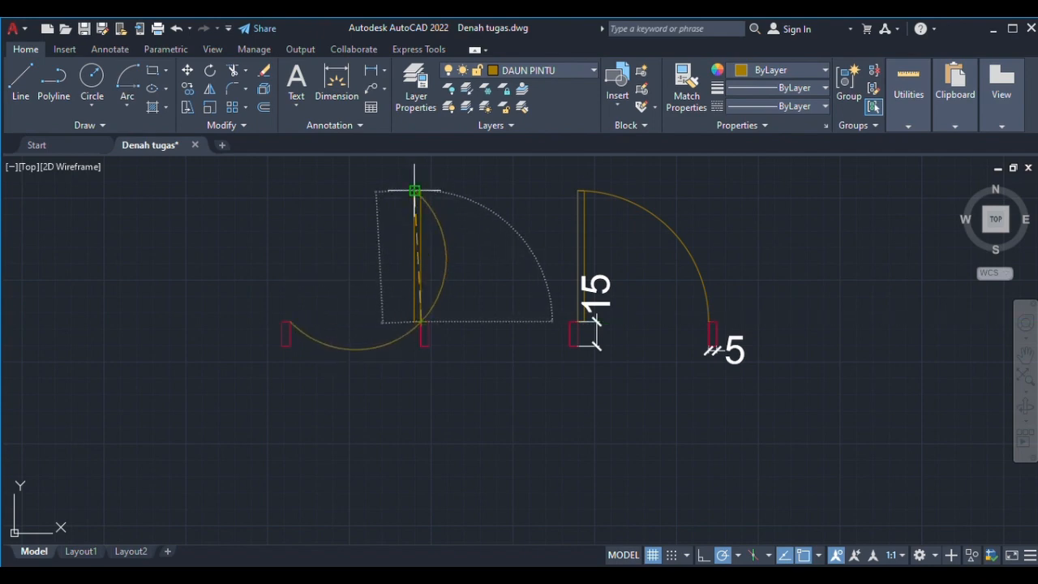
key("Escape")
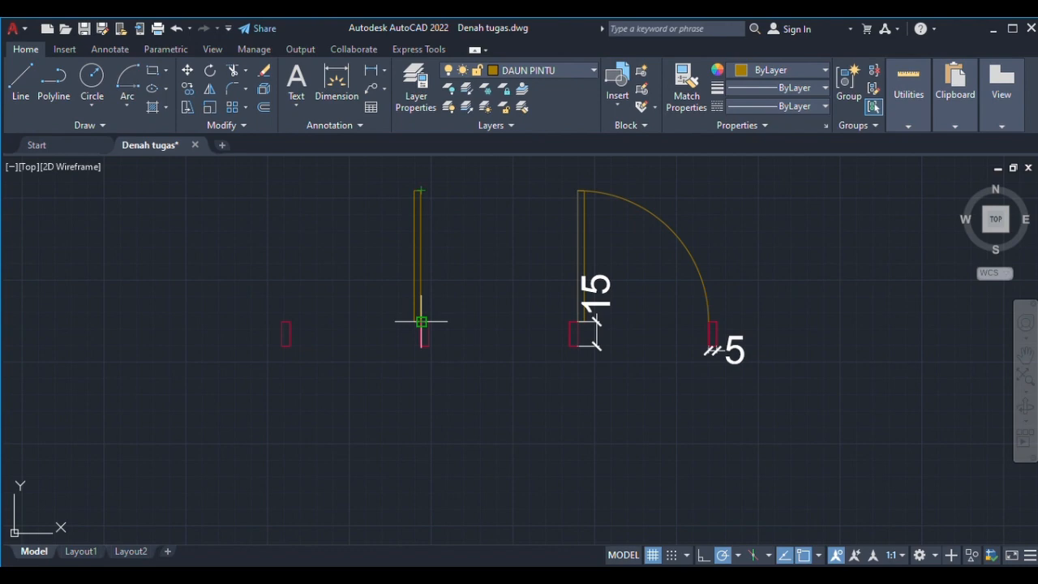
Step: Inspect the swing arc of the dimensioned loose door, including its centre and end points, as a reference for the missing one
left_click(667, 224)
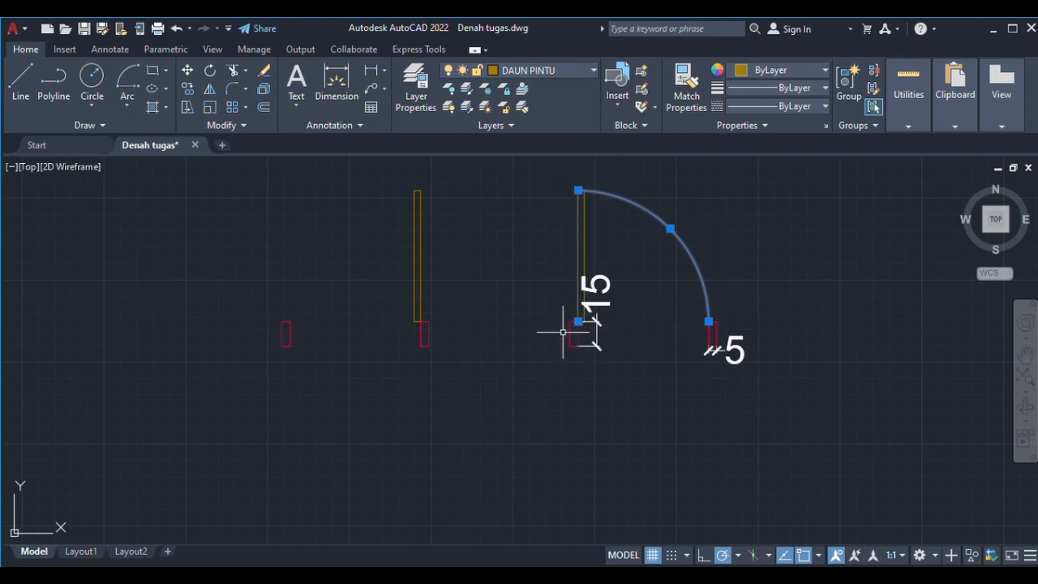
key("Escape")
scroll(528, 297, "down", 5)
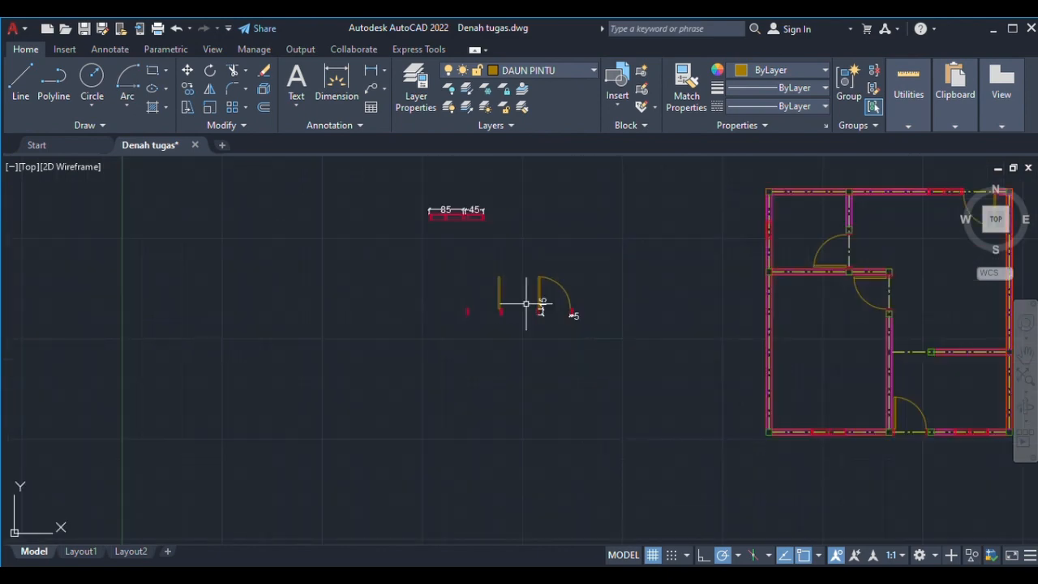
scroll(461, 308, "up", 5)
middle_click_drag(475, 308, 340, 352)
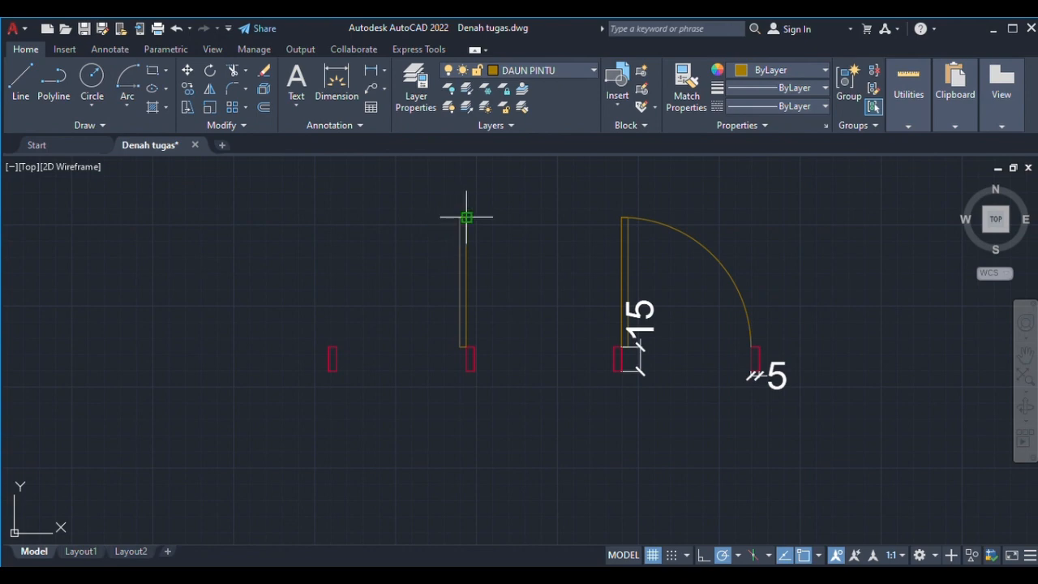
Step: Try to draw the undimensioned door's swing arc starting from the ends of its leaf, picked in different orders, and cancel each arc
left_click(466, 346)
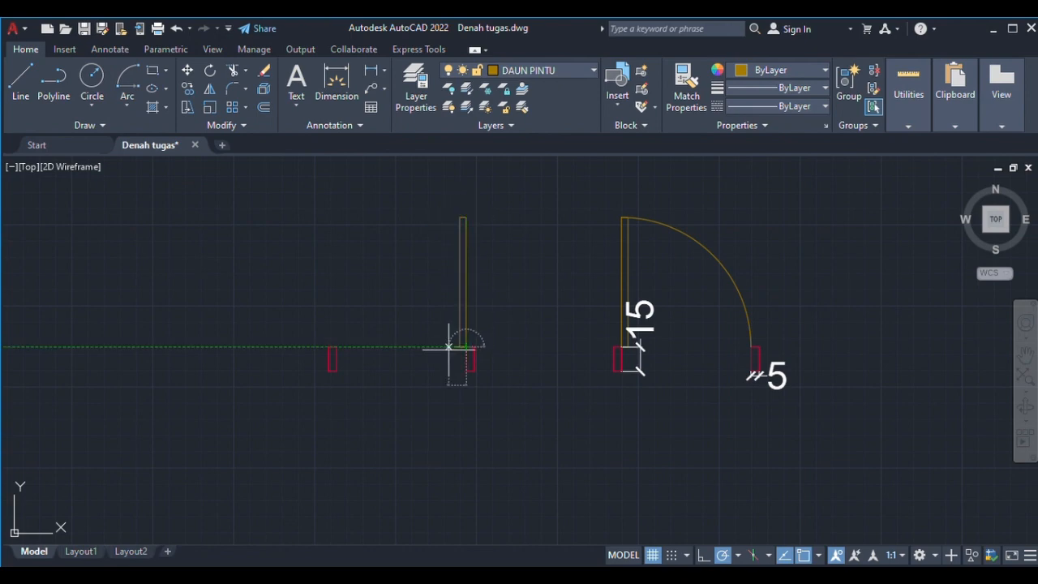
left_click(467, 217)
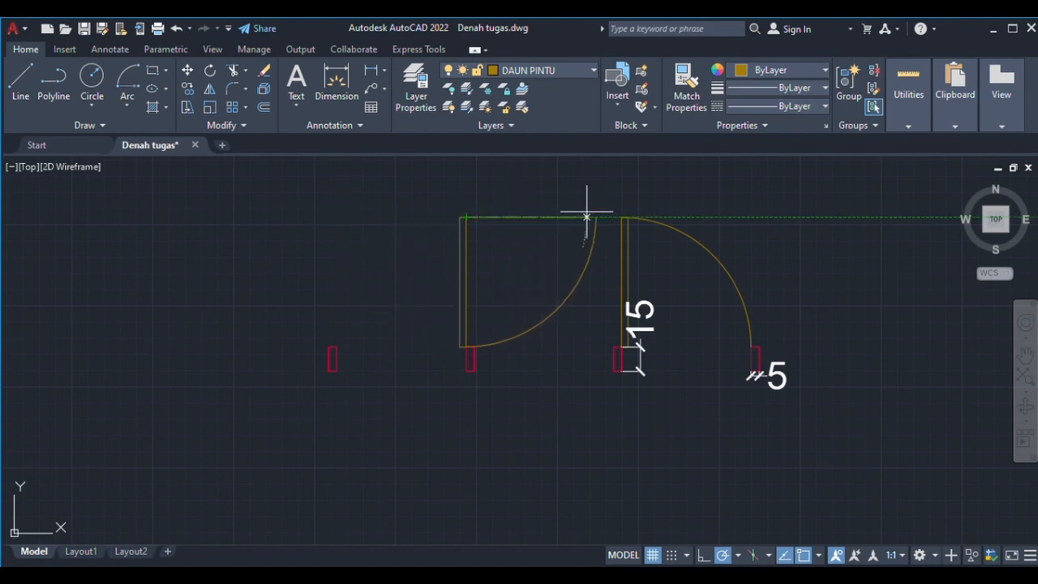
key("Escape")
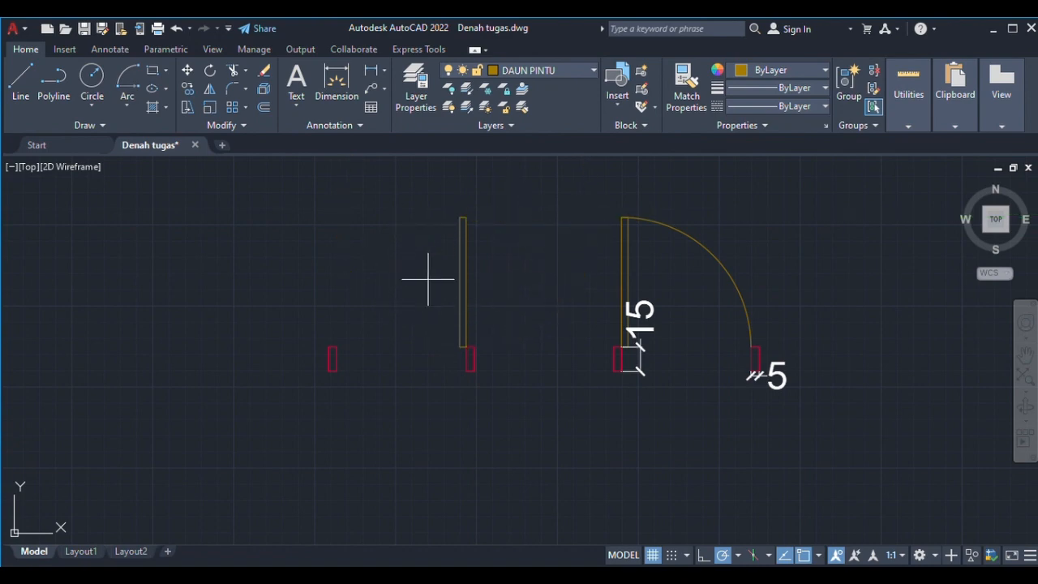
left_click(466, 218)
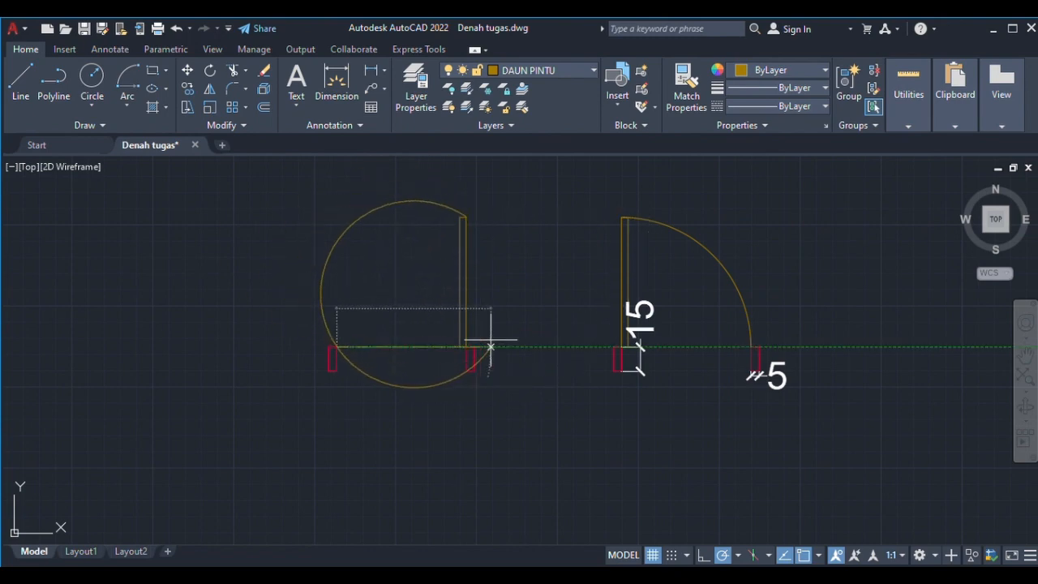
key("Escape")
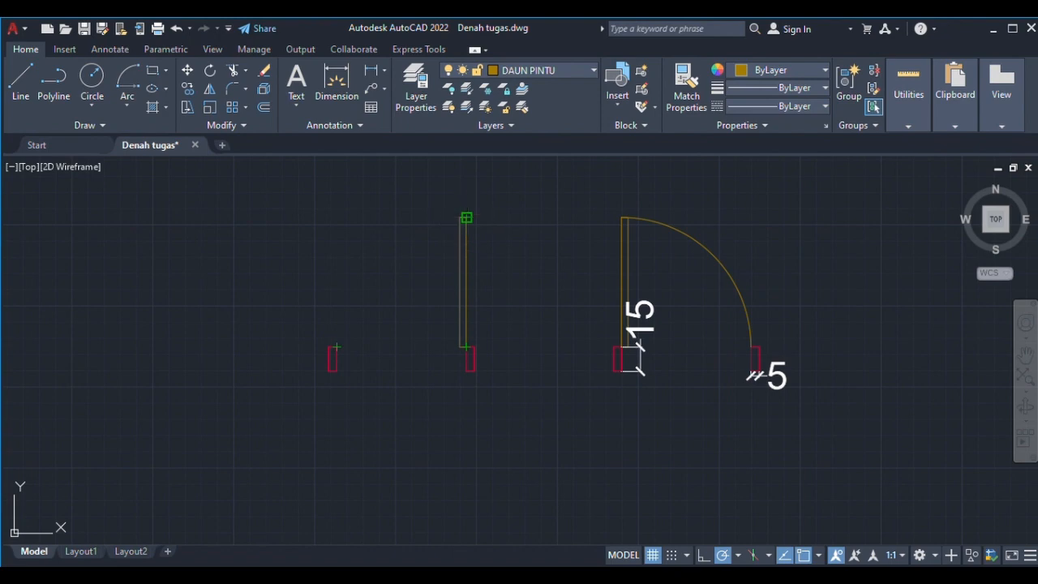
left_click(466, 217)
left_click(467, 347)
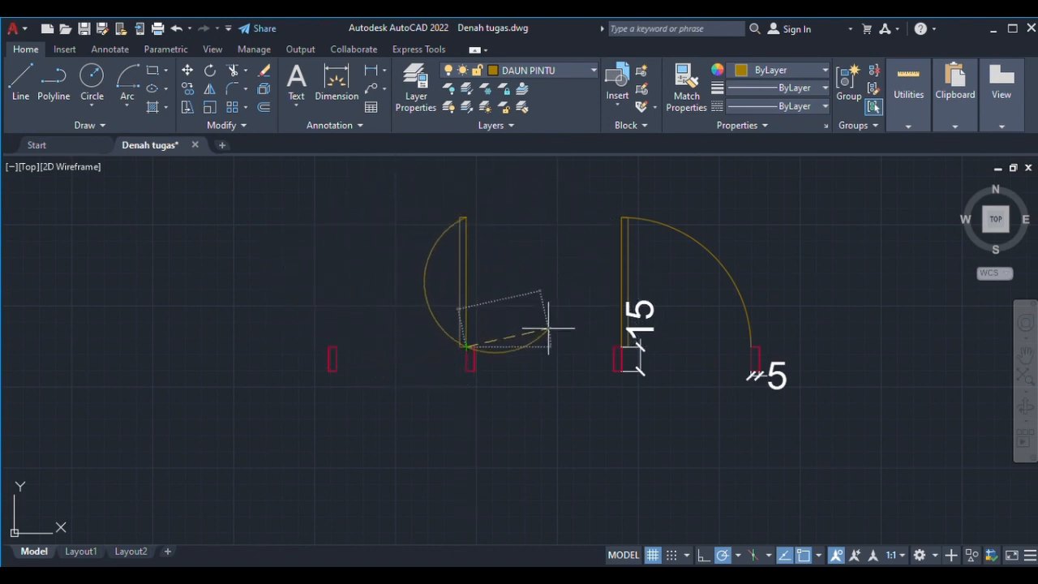
key("Escape")
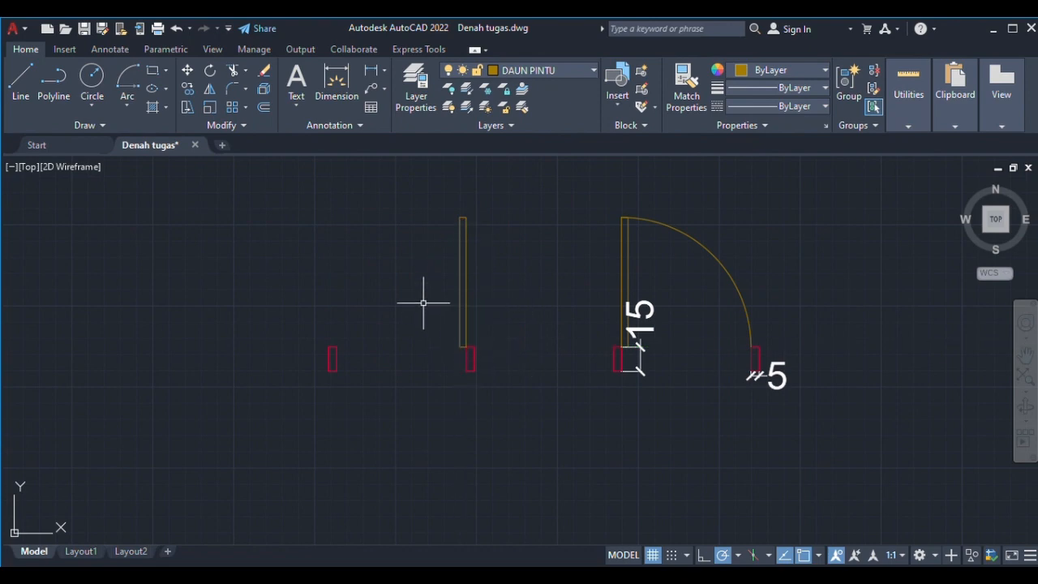
Step: Try to draw the swing arc starting from the opposite frame's inner corner, with the leaf's hinge end or tip as second point, and cancel it
left_click(337, 347)
left_click(466, 348)
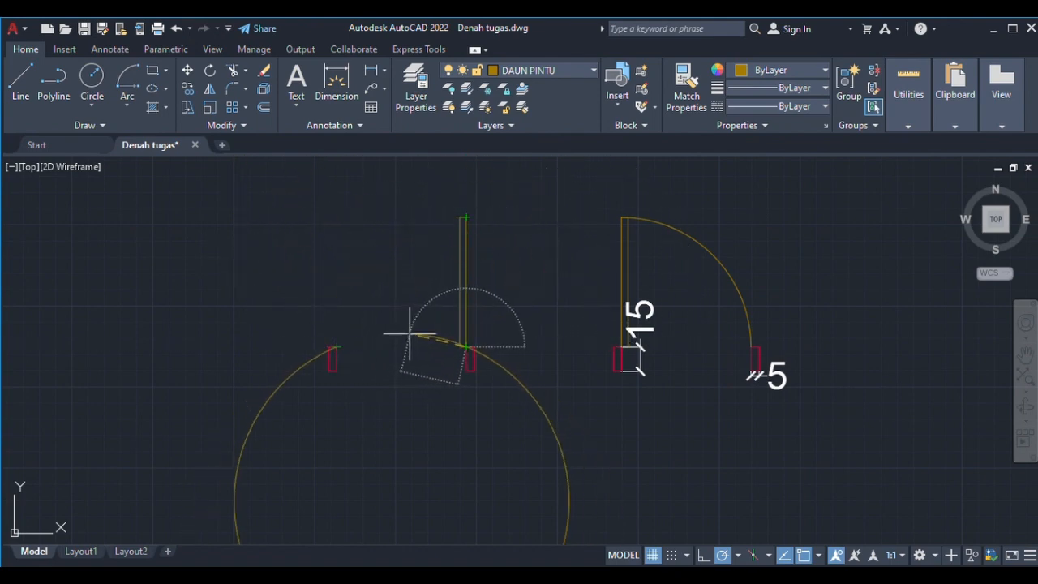
key("Escape")
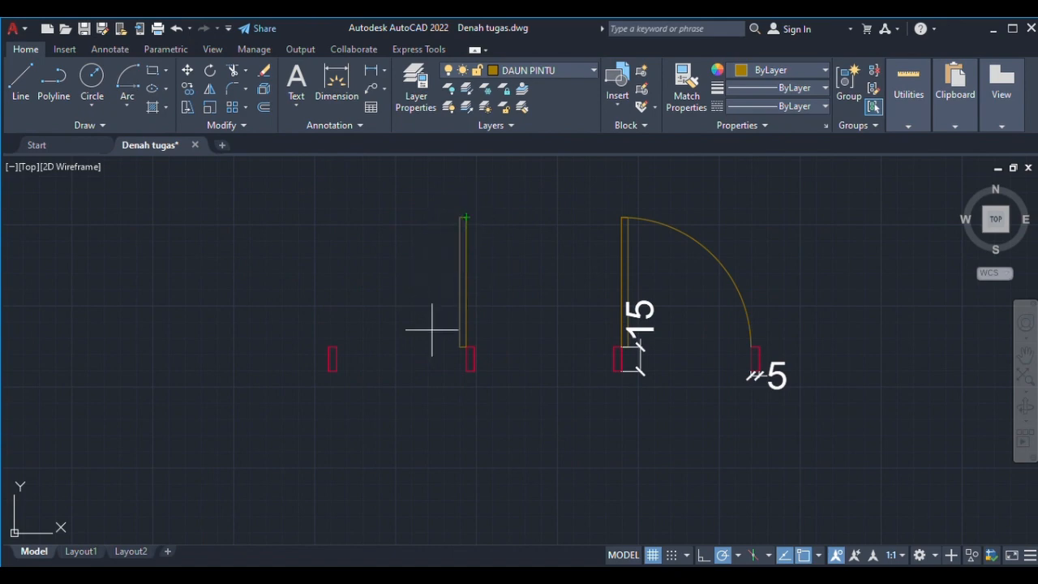
left_click(334, 349)
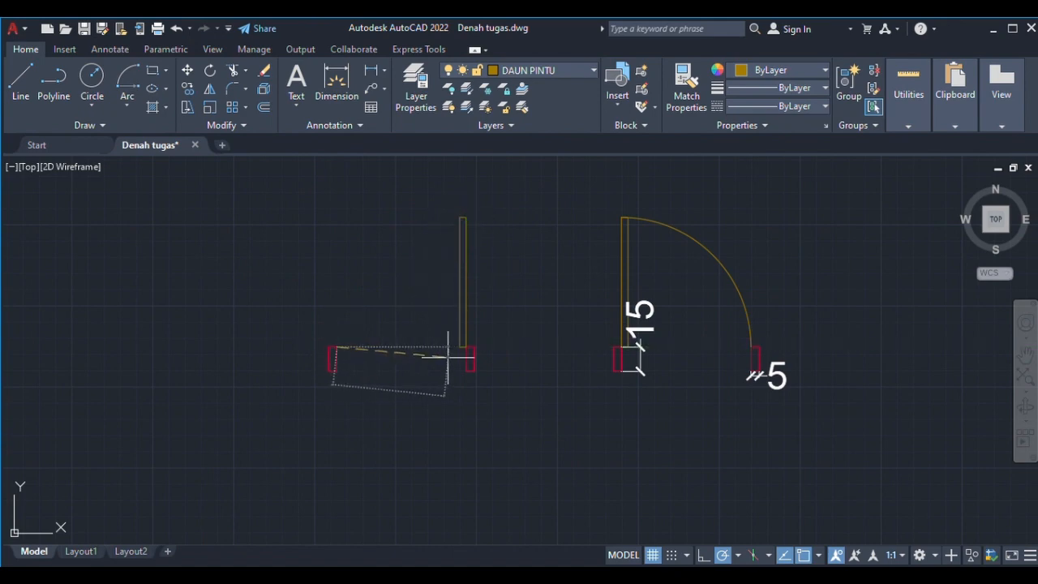
left_click(467, 217)
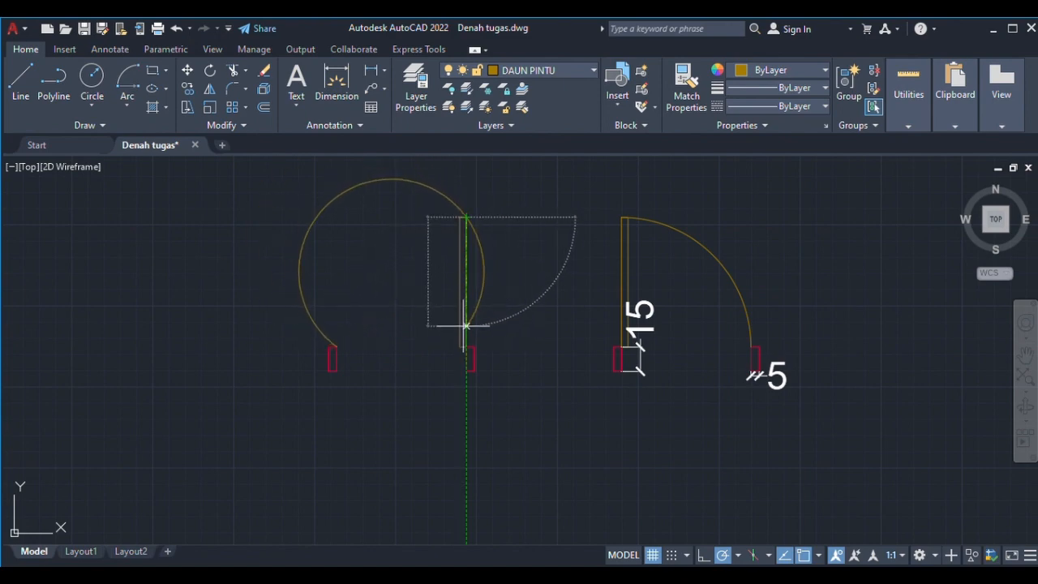
key("Escape")
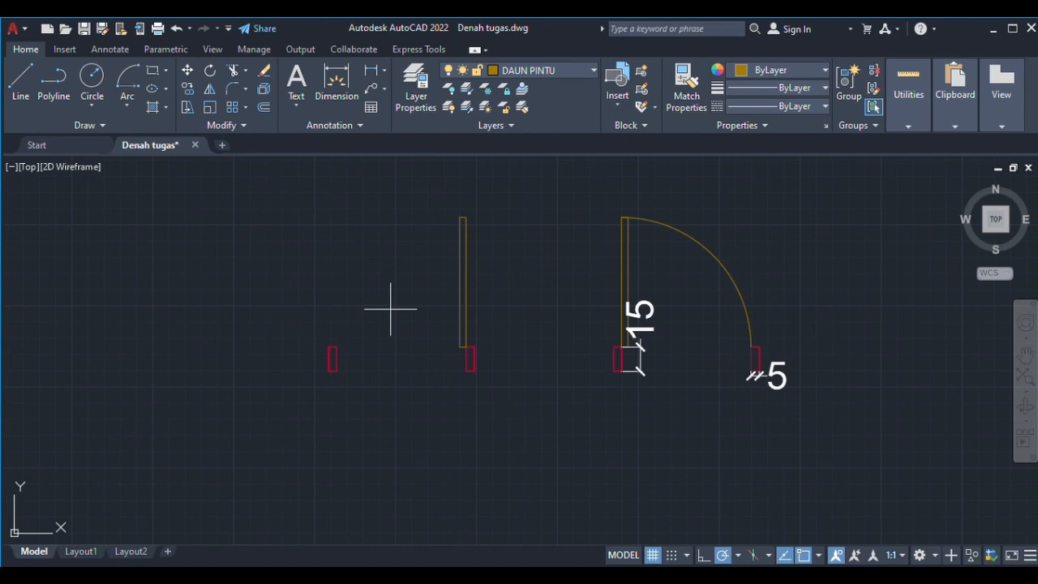
Step: Draw a three-point arc from the opposite frame's inner corner through the leaf's hinge end to its tip, and undo it
scroll(390, 308, "down", 5)
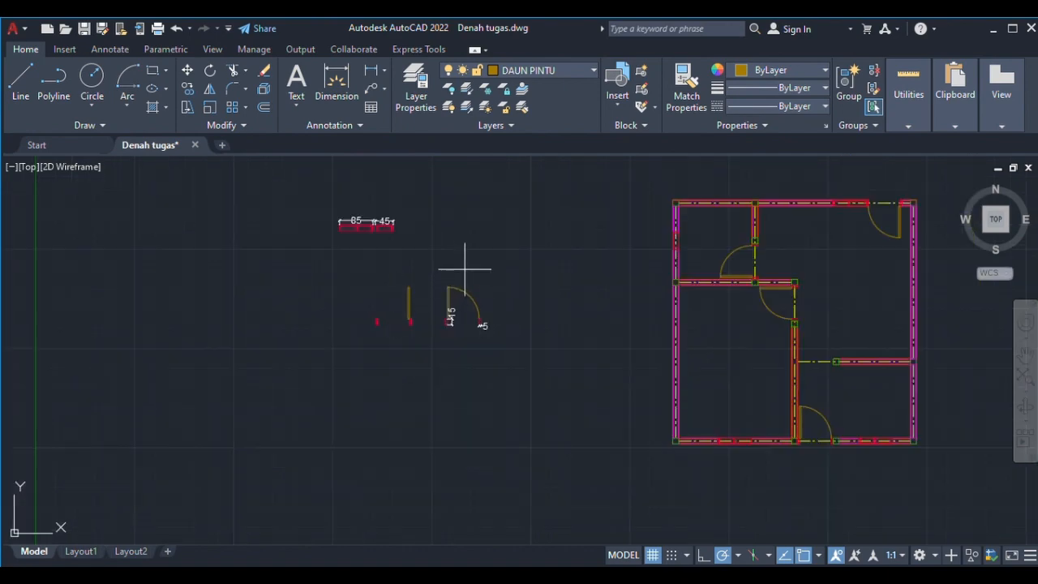
scroll(465, 267, "up", 5)
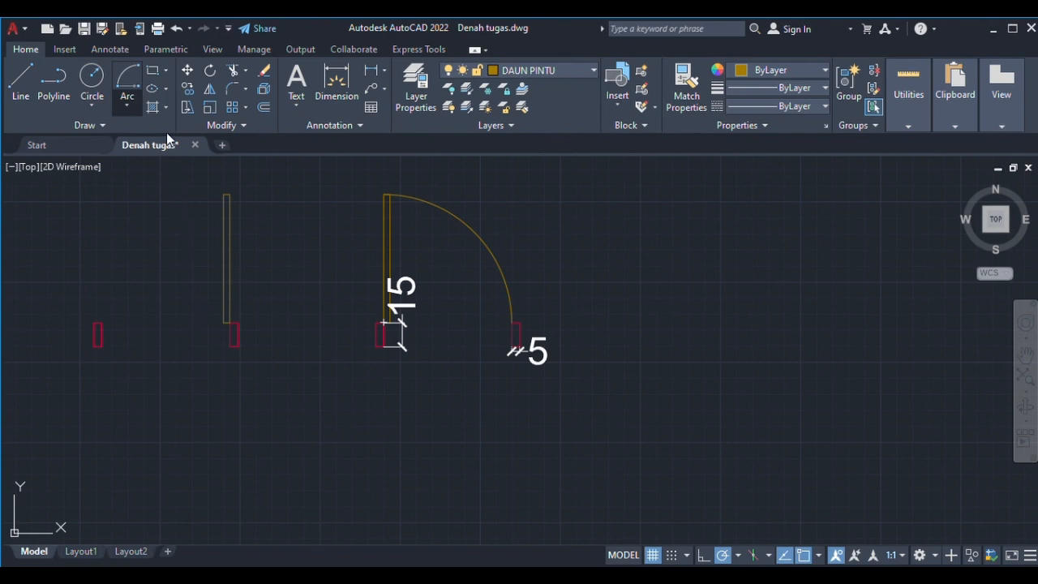
middle_click_drag(176, 304, 257, 329)
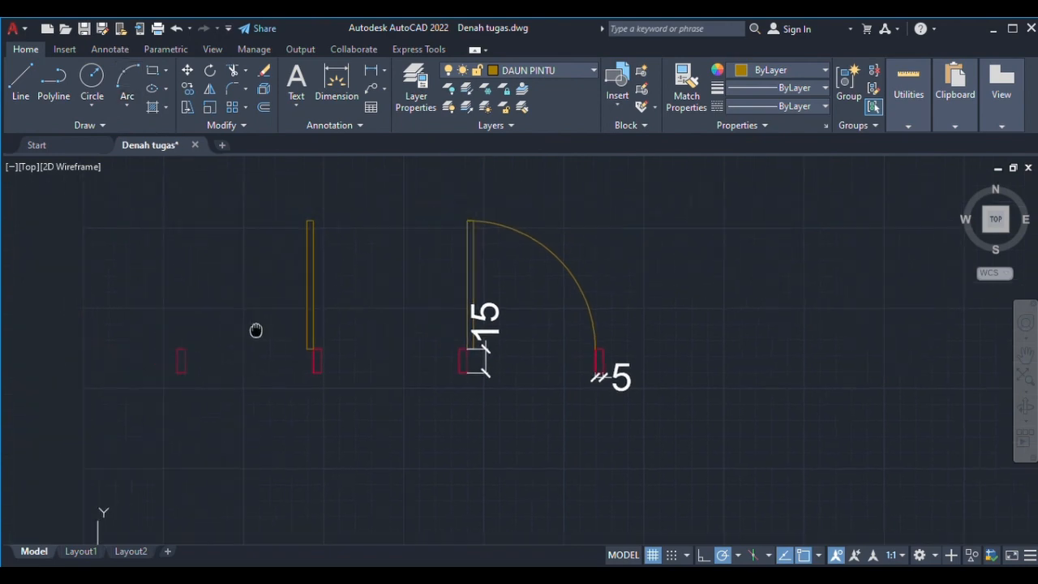
left_click(186, 349)
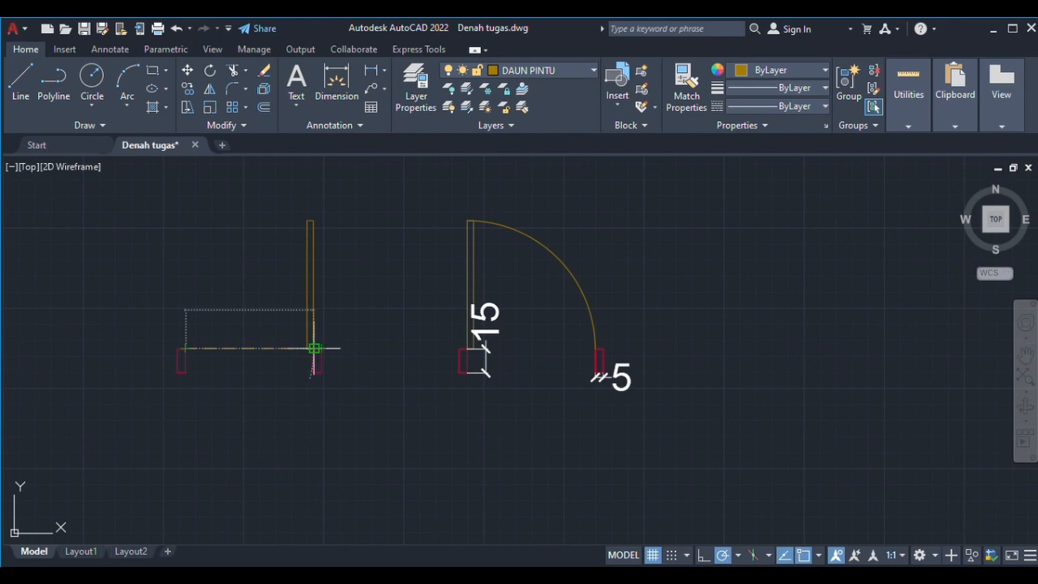
left_click(315, 349)
left_click(314, 220)
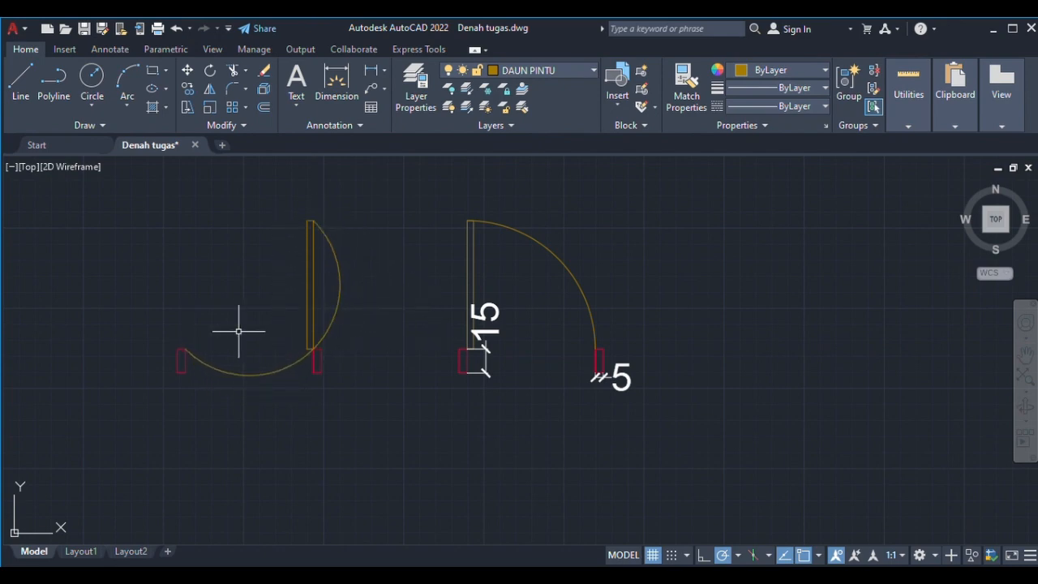
key("ctrl+z")
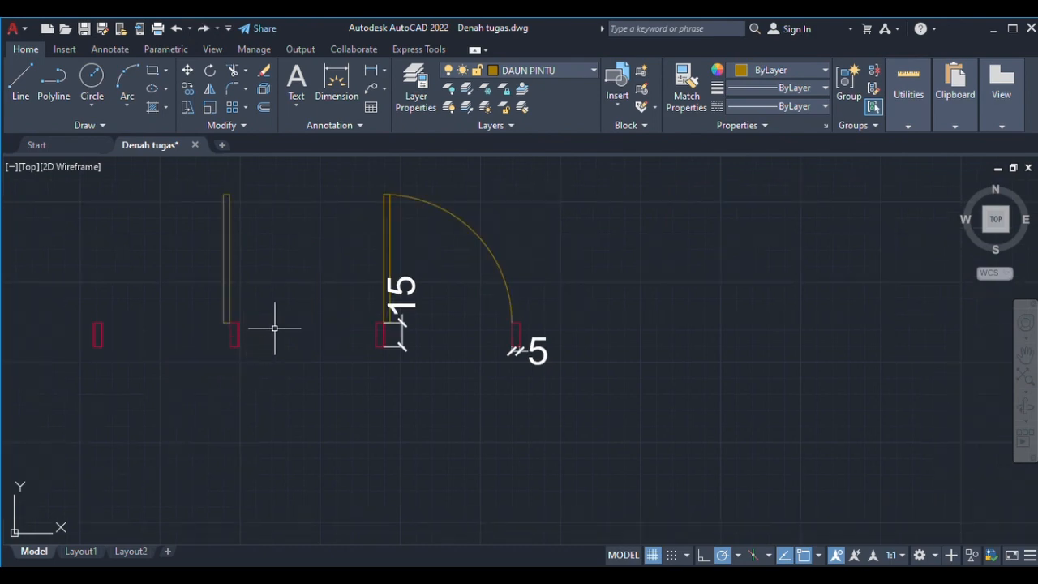
Step: Examine the interior doors in the floor plan, including their leaves, swing arcs and frames, and the column on the upper wall
scroll(276, 324, "down", 8)
middle_click_drag(389, 324, 260, 349)
scroll(361, 332, "up", 8)
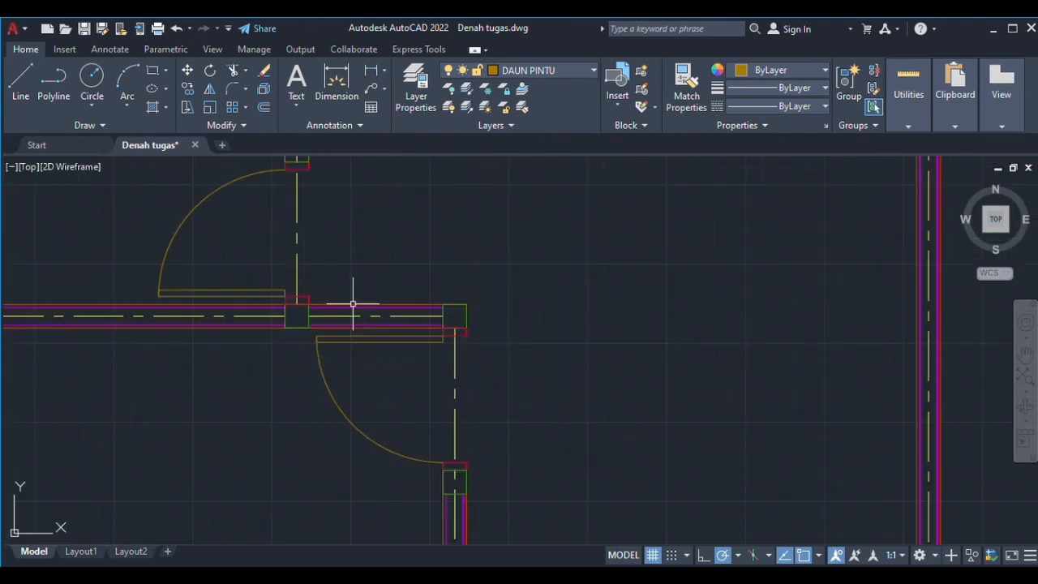
scroll(396, 260, "down", 6)
middle_click_drag(393, 261, 410, 321)
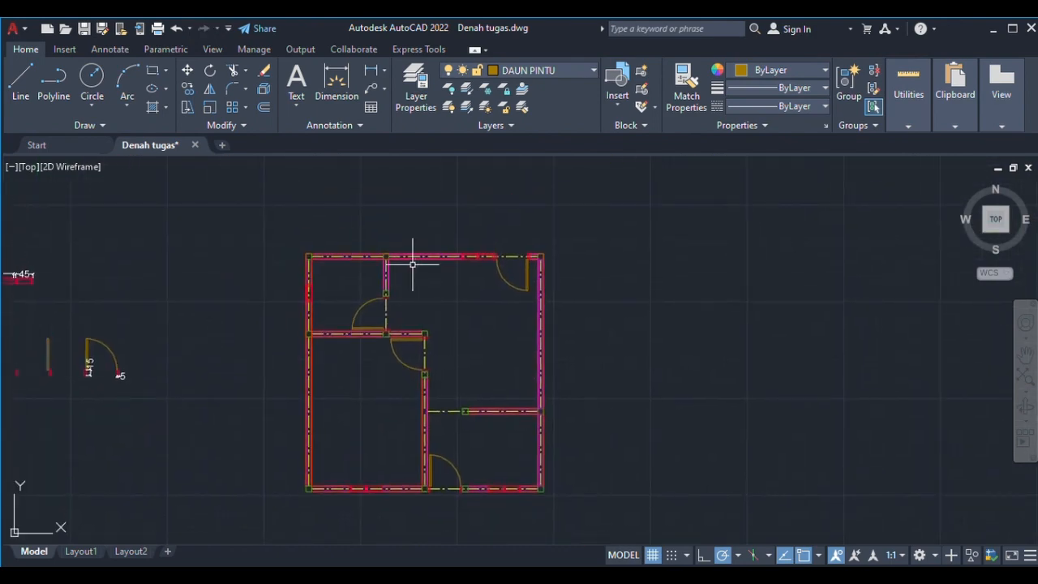
scroll(412, 238, "up", 4)
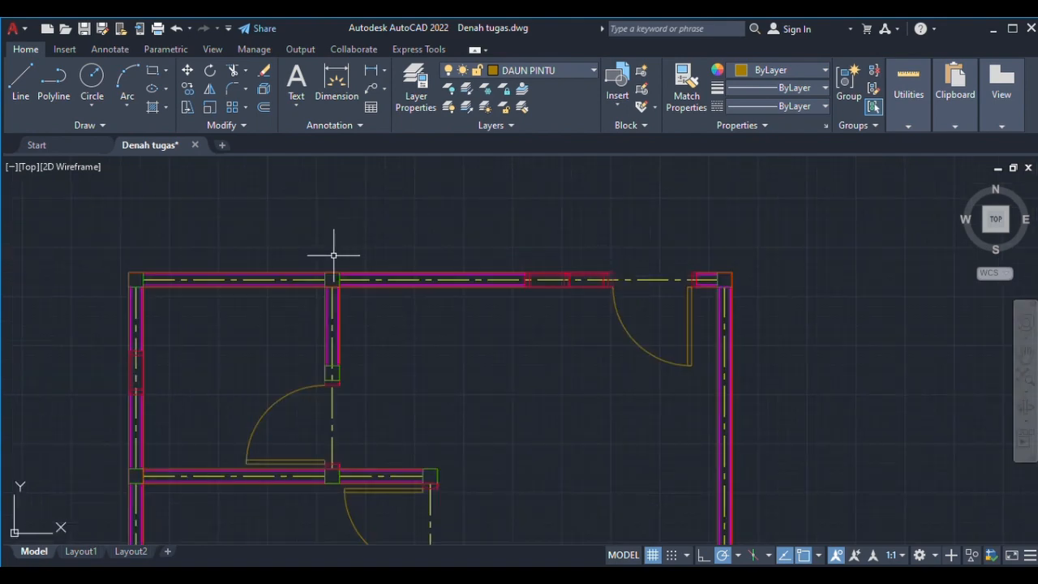
middle_click_drag(336, 244, 394, 162)
scroll(411, 310, "up", 2)
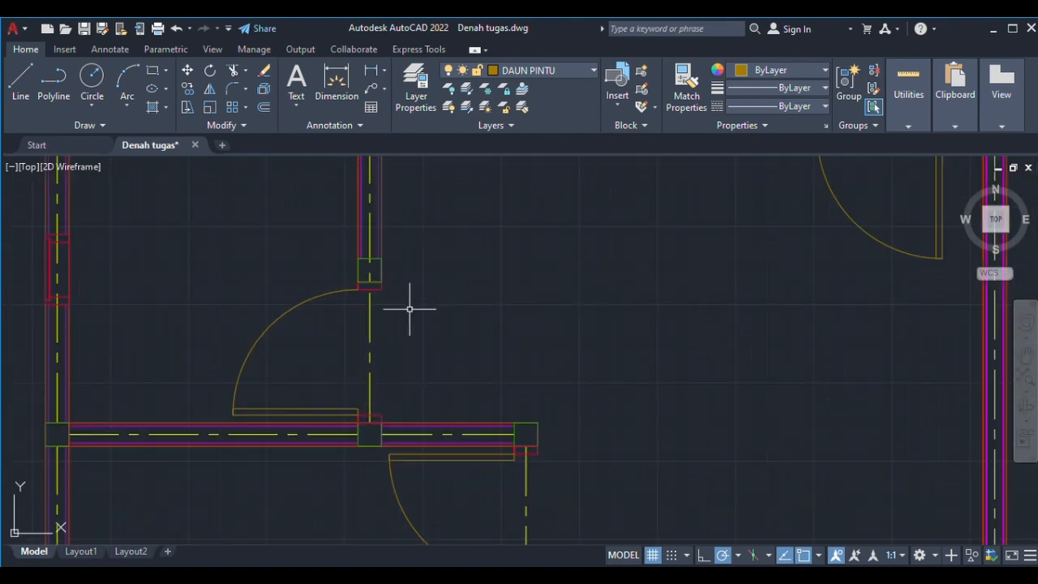
scroll(410, 309, "down", 4)
scroll(416, 236, "up", 6)
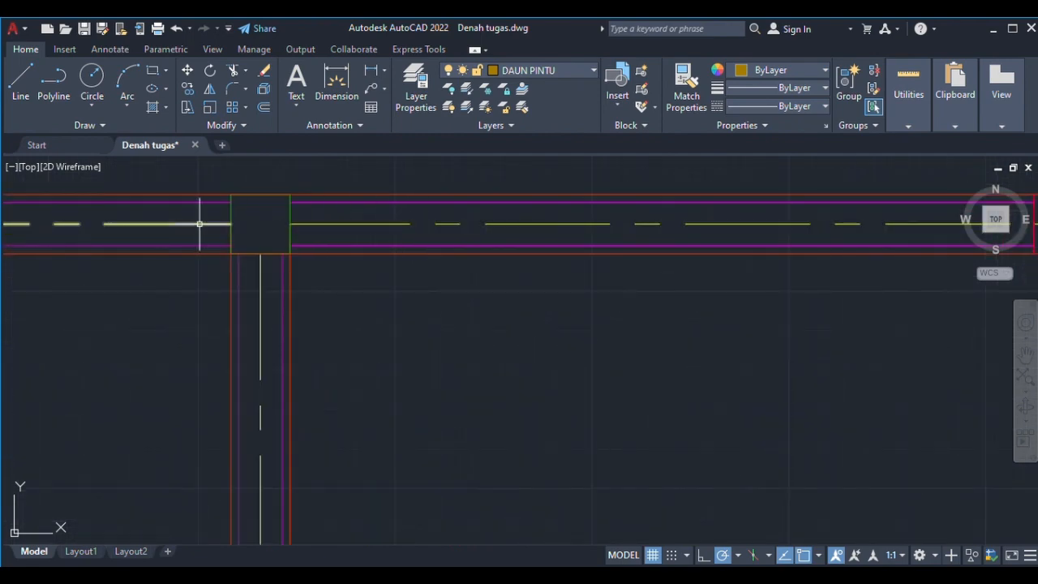
Step: Examine the column squares at the wall ends and door openings across the whole floor plan
scroll(324, 301, "down", 10)
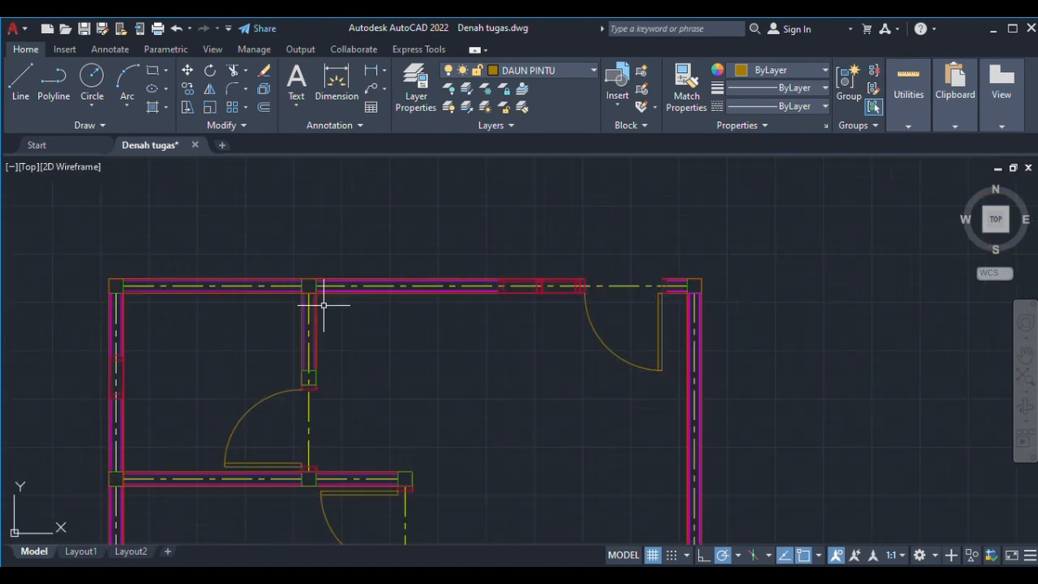
middle_click_drag(336, 311, 366, 231)
scroll(387, 324, "up", 12)
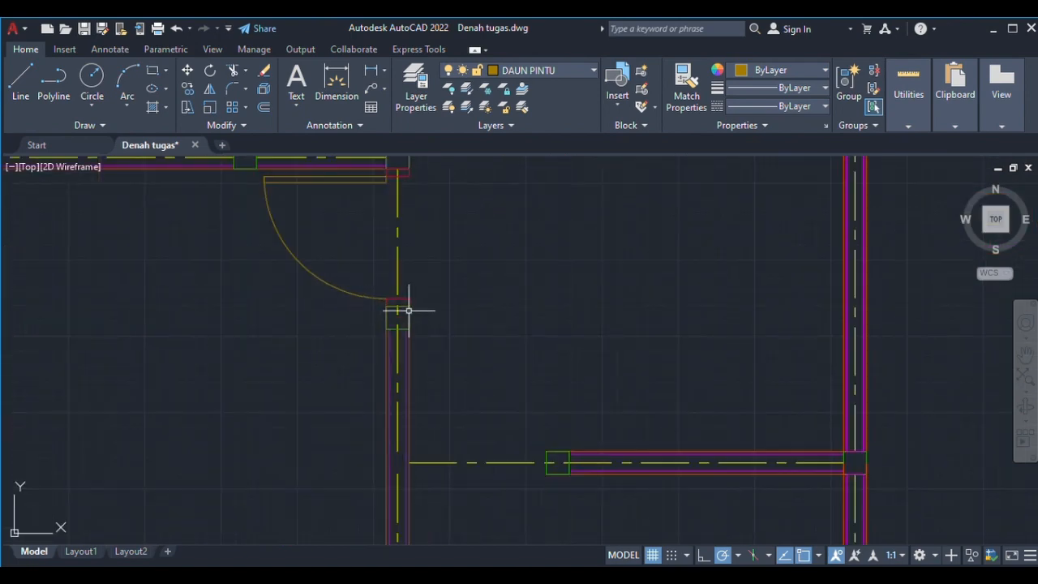
scroll(409, 311, "down", 8)
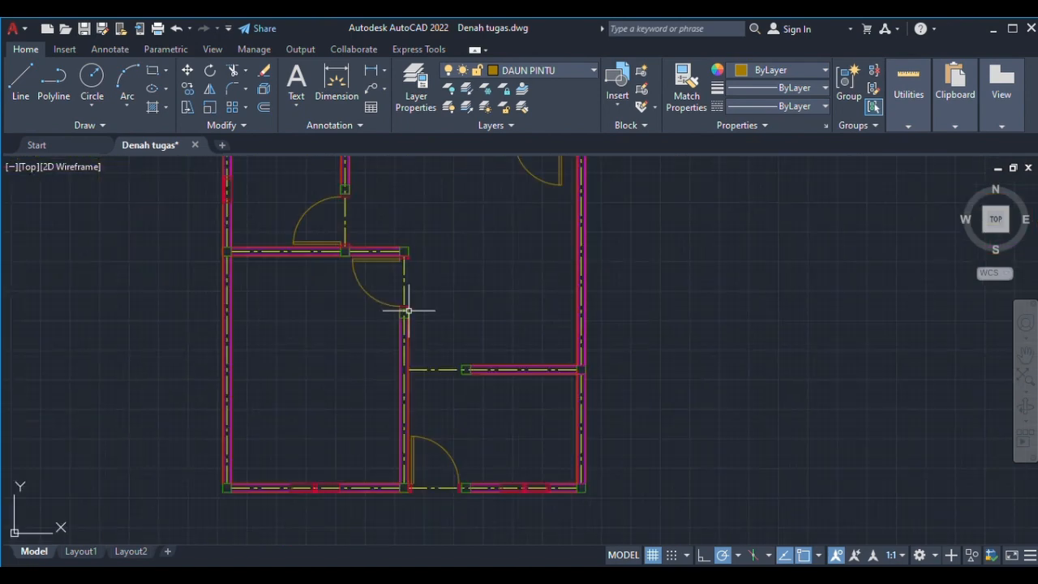
scroll(408, 311, "down", 4)
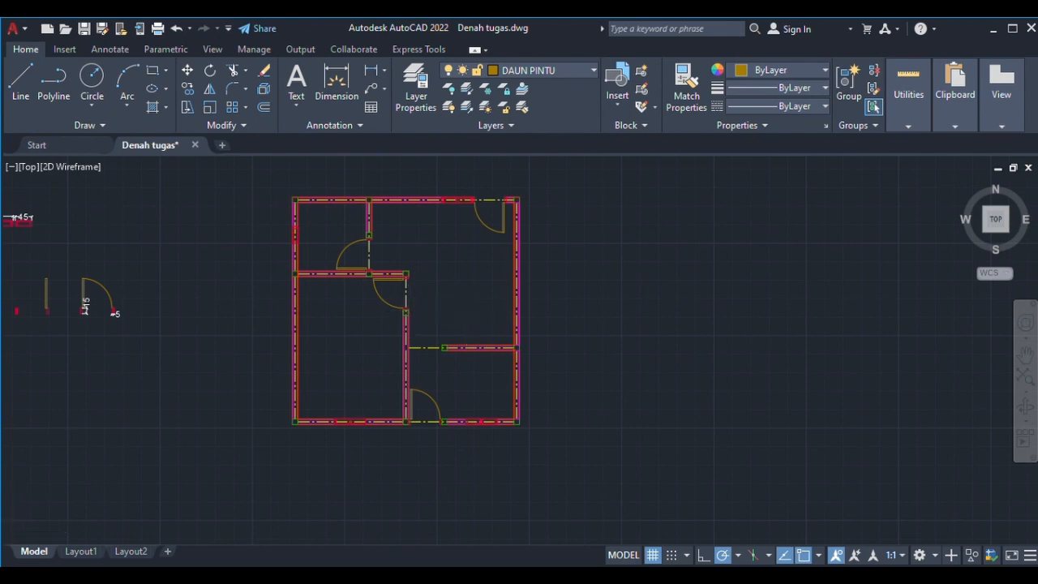
scroll(469, 319, "up", 2)
scroll(469, 319, "down", 4)
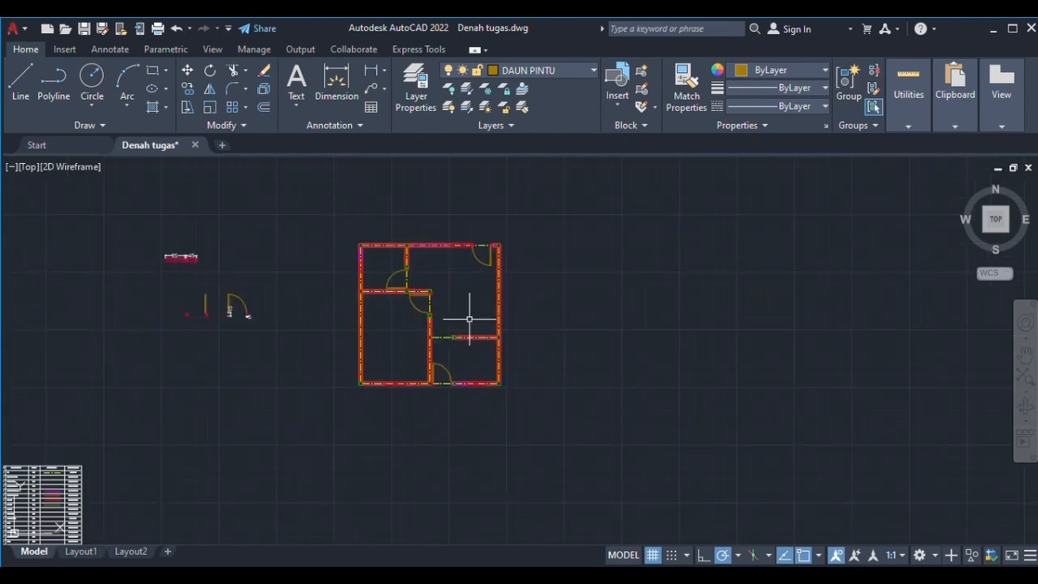
scroll(468, 319, "up", 4)
scroll(470, 320, "up", 2)
middle_click_drag(430, 280, 508, 426)
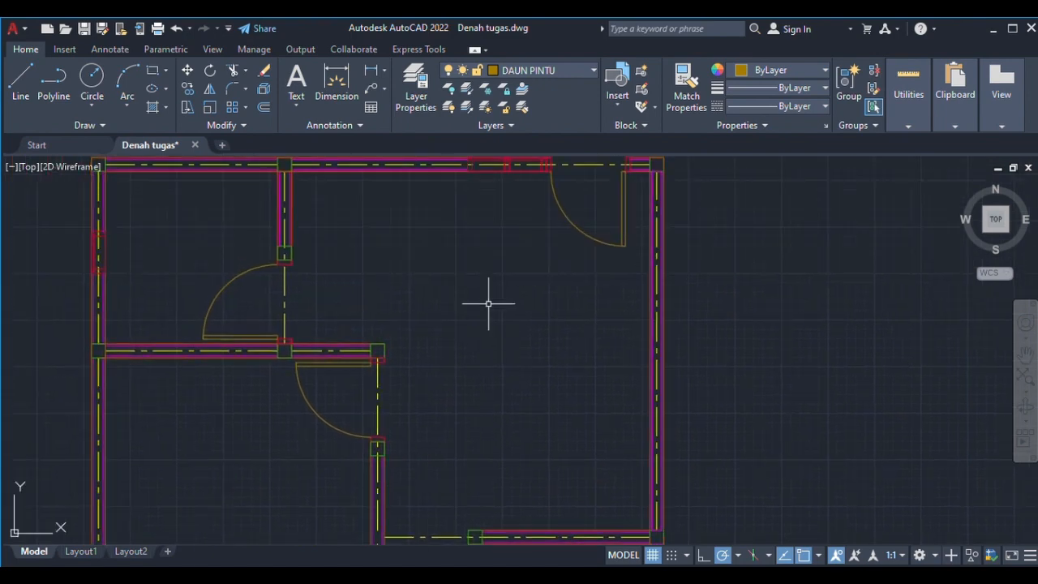
Step: Turn on the layer holding the solid purple column fills and review them beside the interior door openings
middle_click_drag(468, 274, 508, 401)
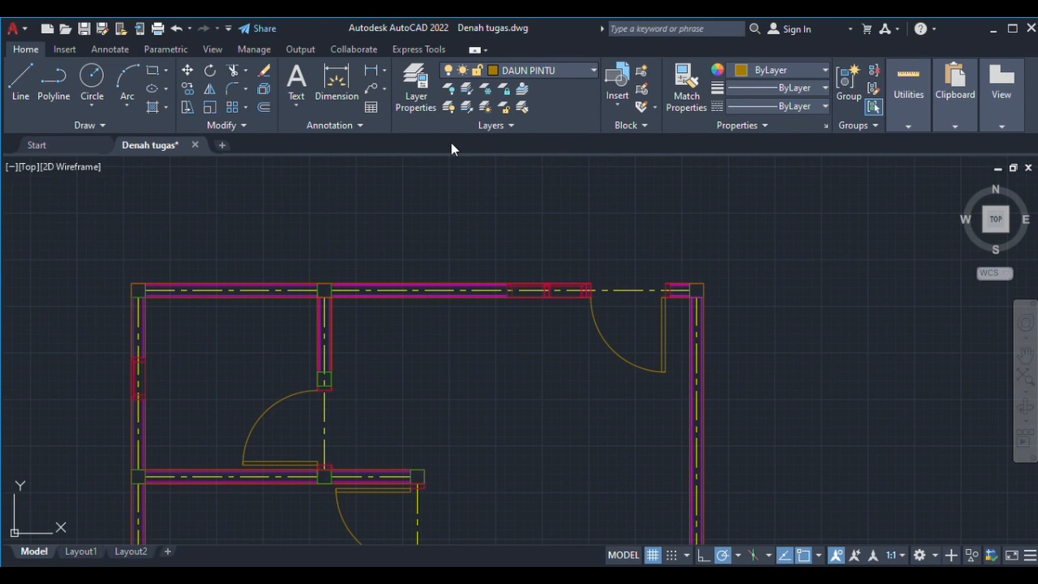
key("ctrl+a")
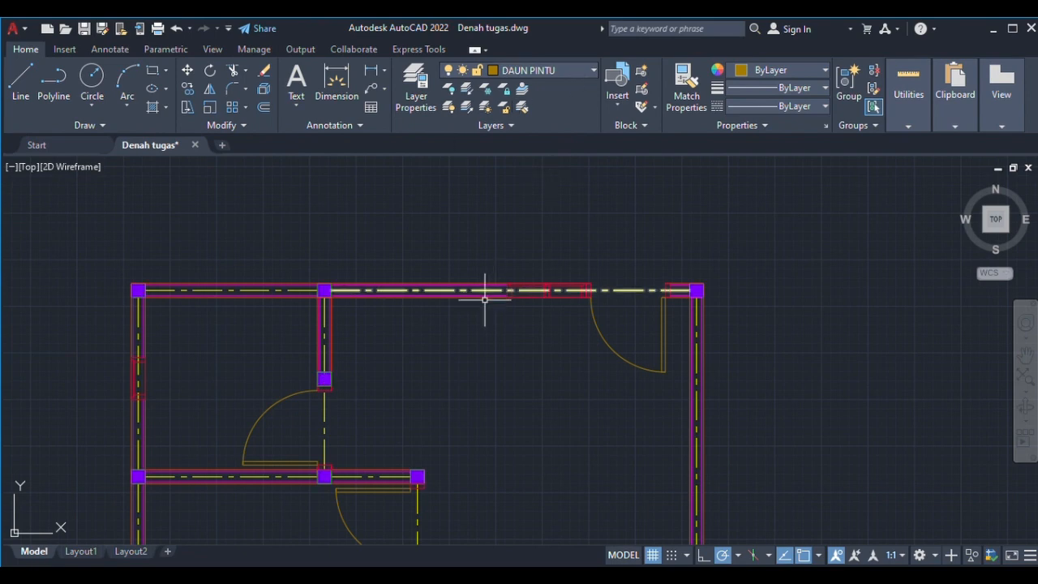
scroll(484, 298, "down", 4)
middle_click_drag(484, 298, 447, 228)
scroll(460, 261, "up", 7)
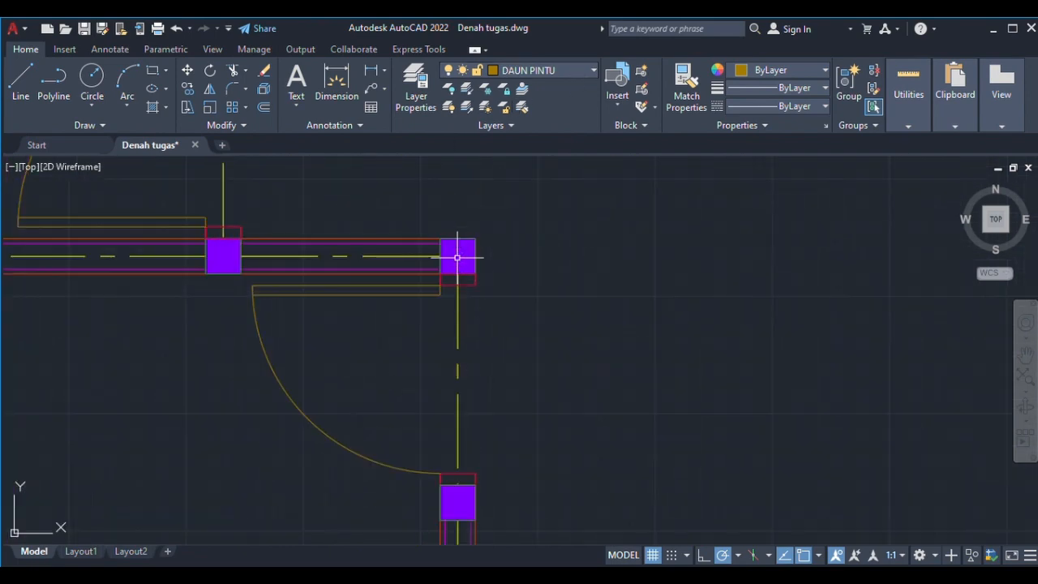
scroll(458, 258, "up", 8)
scroll(458, 258, "down", 8)
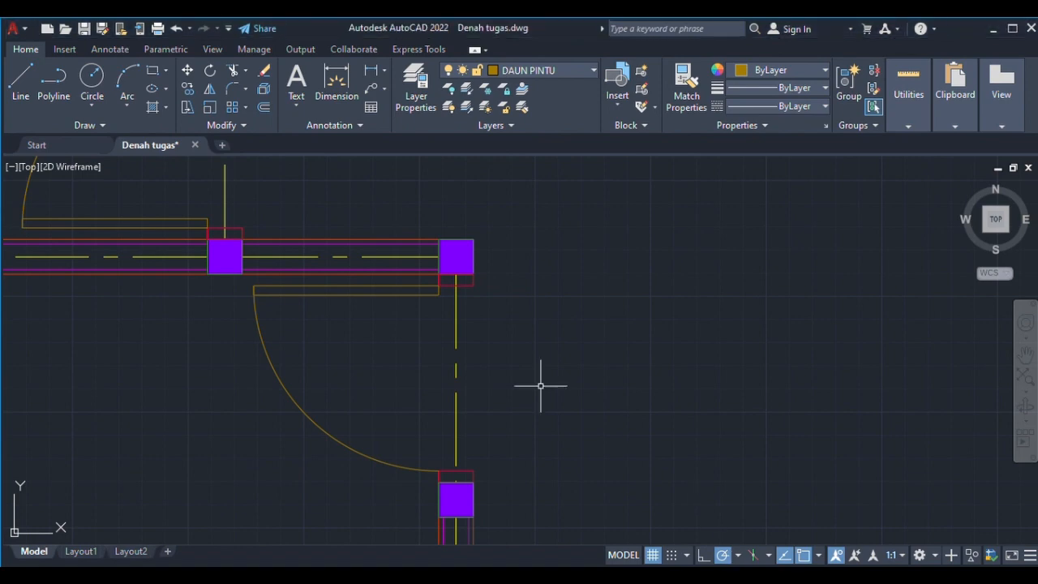
Step: View the column fills across the whole floor plan, and open the Hatch command to look at its patterns without placing a hatch
scroll(460, 306, "down", 6)
mouse_move(460, 302)
middle_mouse_down()
mouse_move(511, 247)
mouse_move(515, 205)
mouse_move(515, 374)
middle_mouse_up()
scroll(488, 346, "up", 6)
scroll(486, 344, "down", 6)
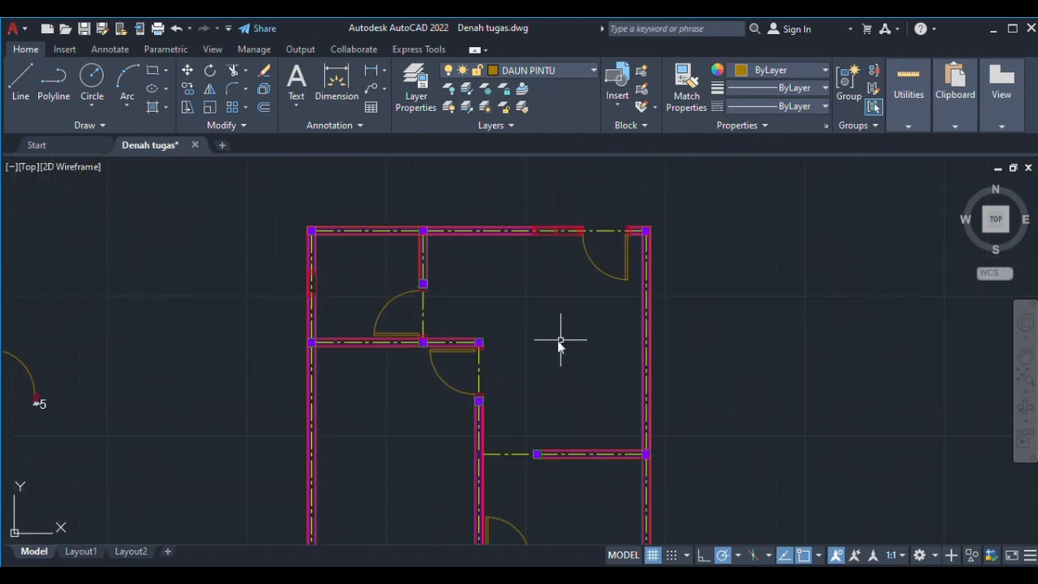
type("h")
key("Return")
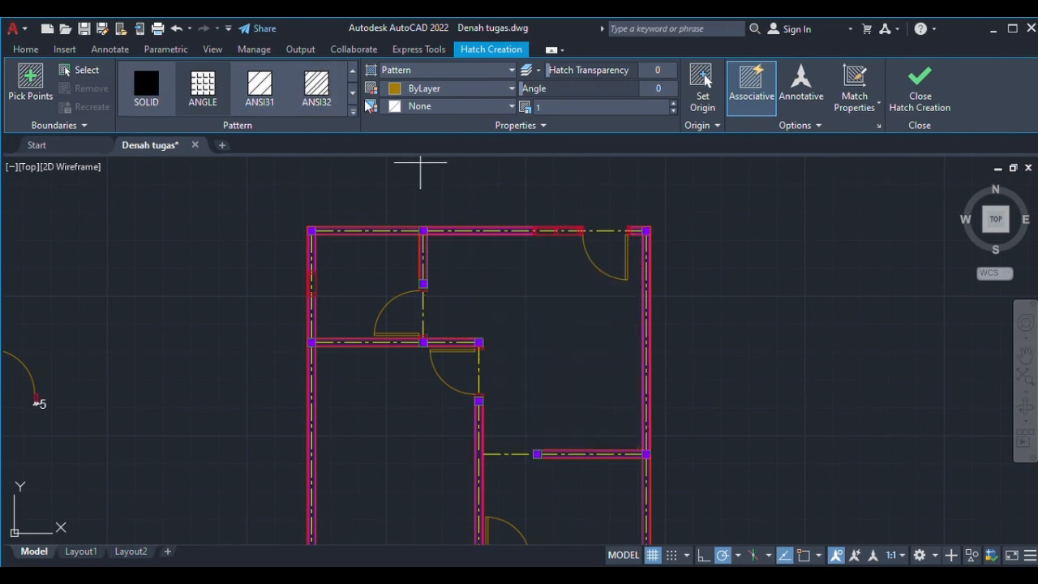
key("Escape")
Step: Turn on the layer holding the furniture and sanitary fixtures in all rooms of the floor plan
scroll(433, 232, "up", 2)
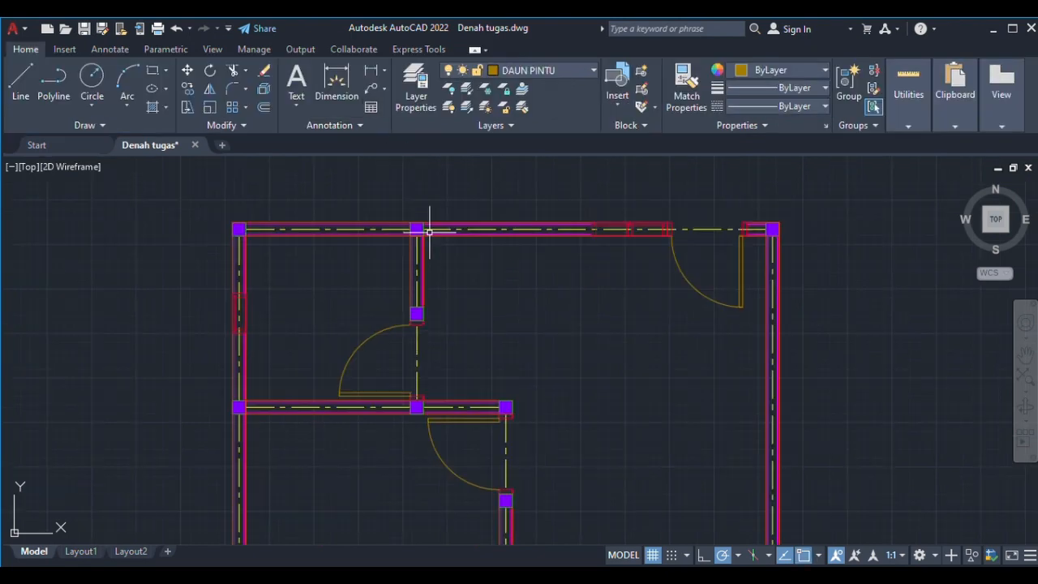
scroll(430, 233, "down", 2)
middle_click_drag(450, 274, 365, 168)
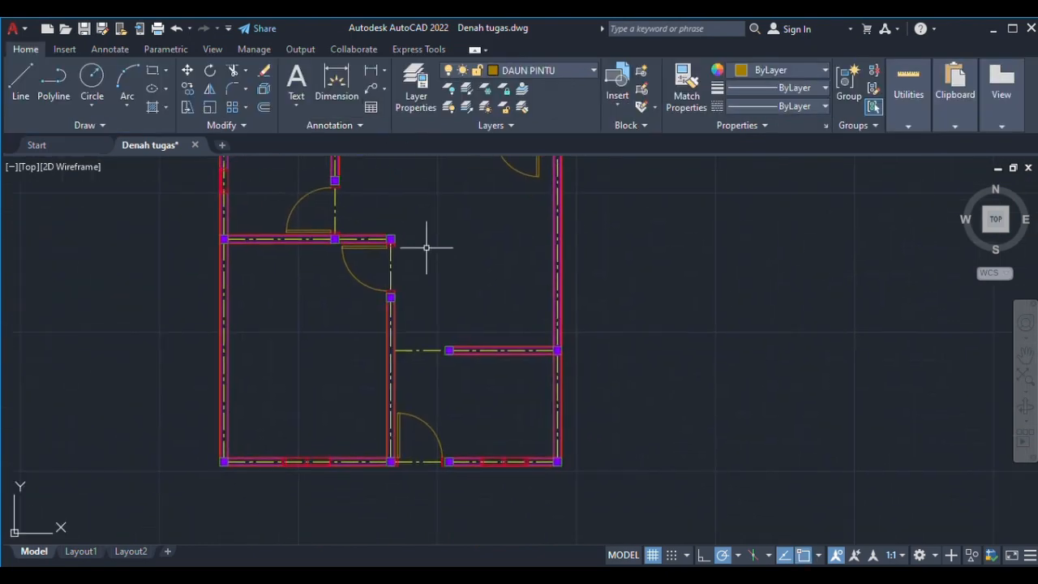
middle_click_drag(430, 239, 436, 199)
middle_click_drag(359, 255, 393, 347)
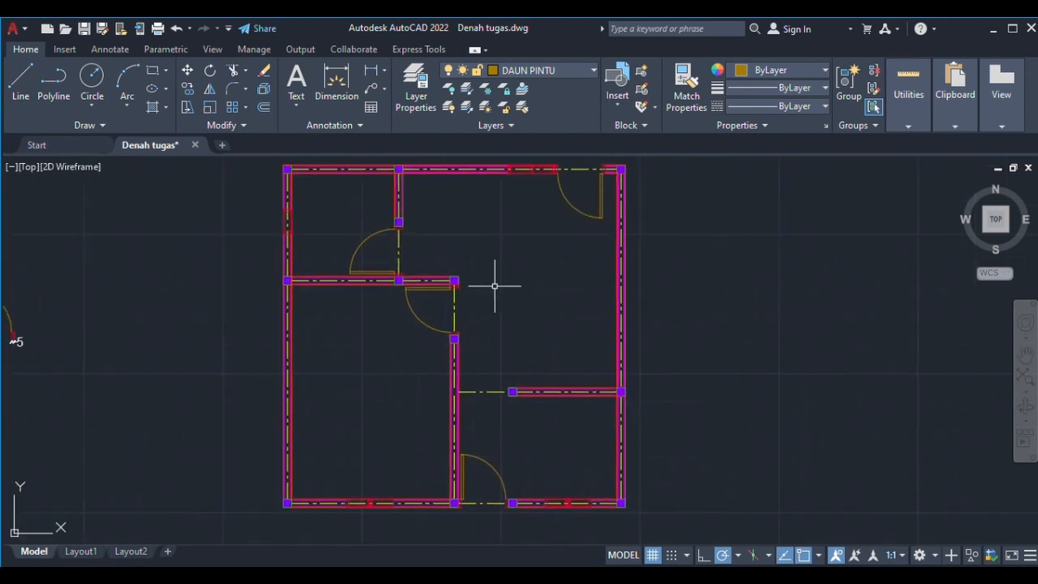
middle_click_drag(496, 284, 492, 320)
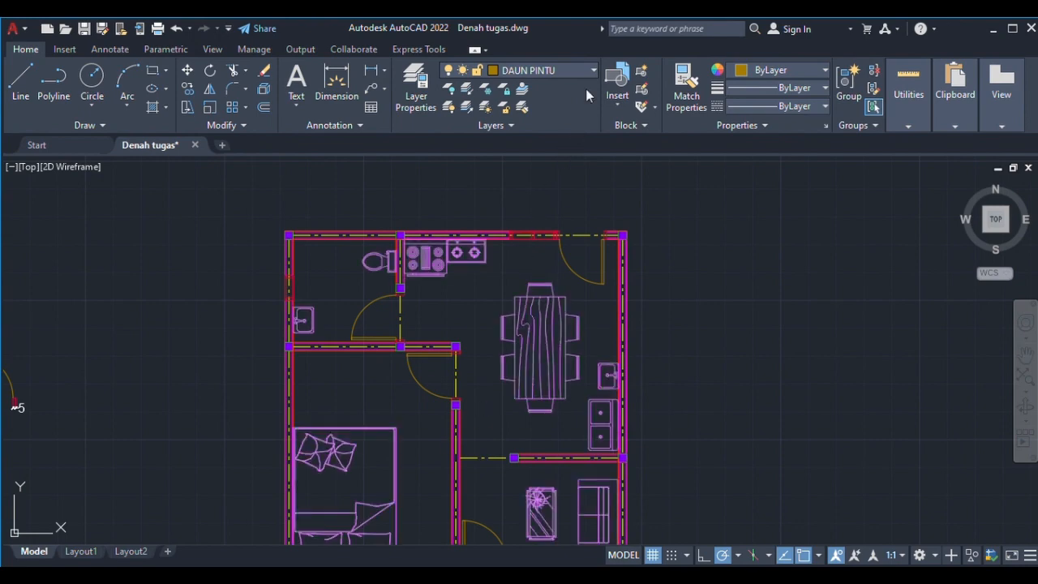
Step: Examine the bathroom's toilet and washbasin and the kitchen's stove and cooktop along the upper wall
scroll(471, 345, "down", 4)
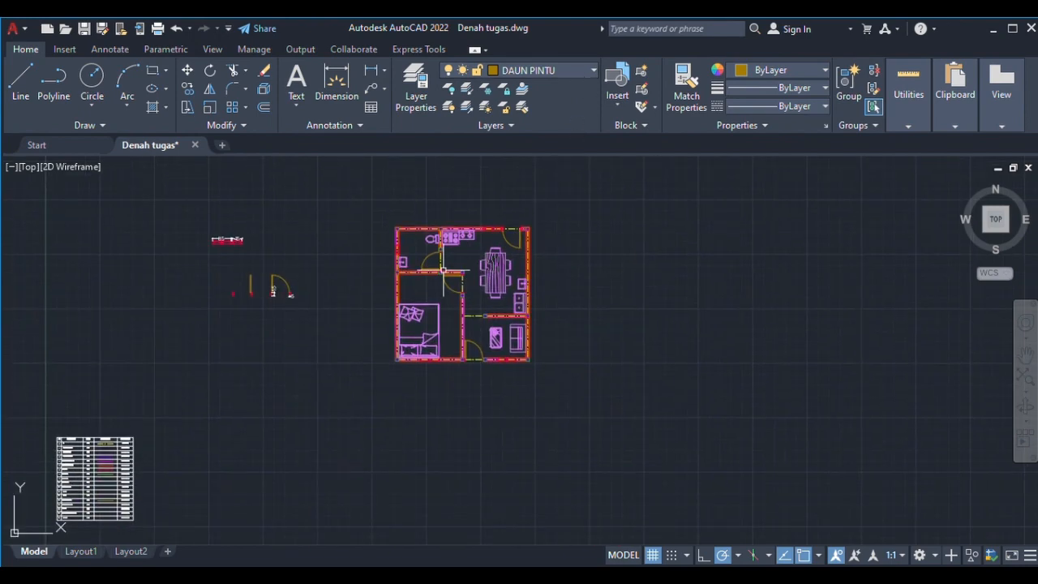
scroll(403, 251, "up", 8)
middle_click_drag(366, 241, 371, 343)
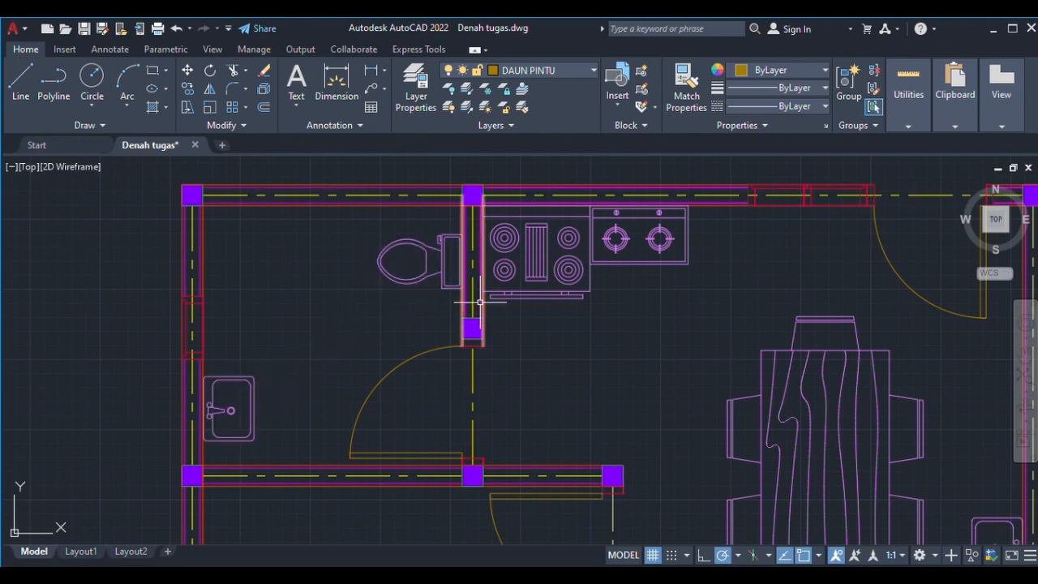
scroll(527, 329, "down", 3)
scroll(441, 339, "up", 2)
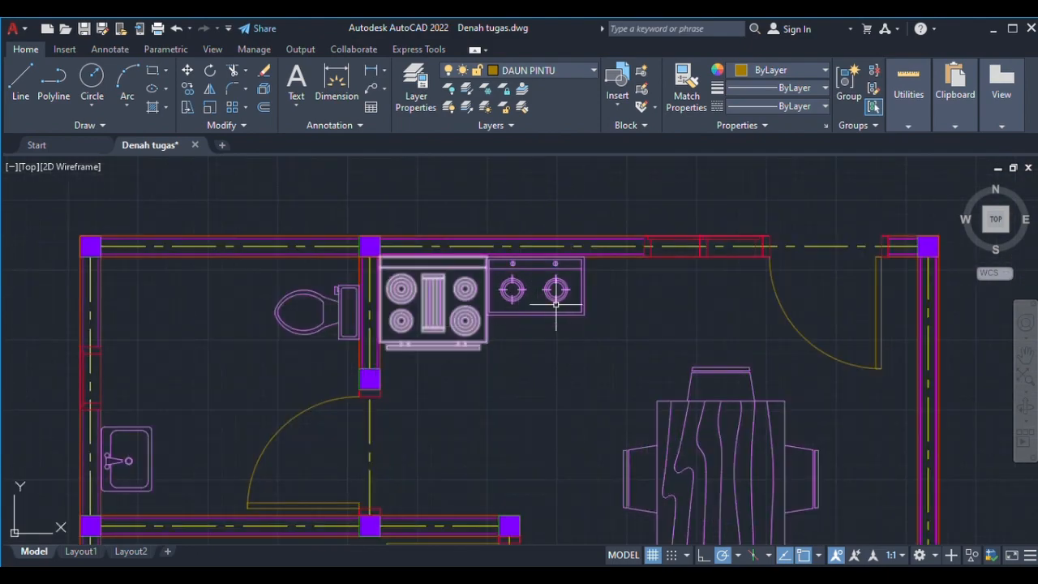
scroll(564, 365, "down", 2)
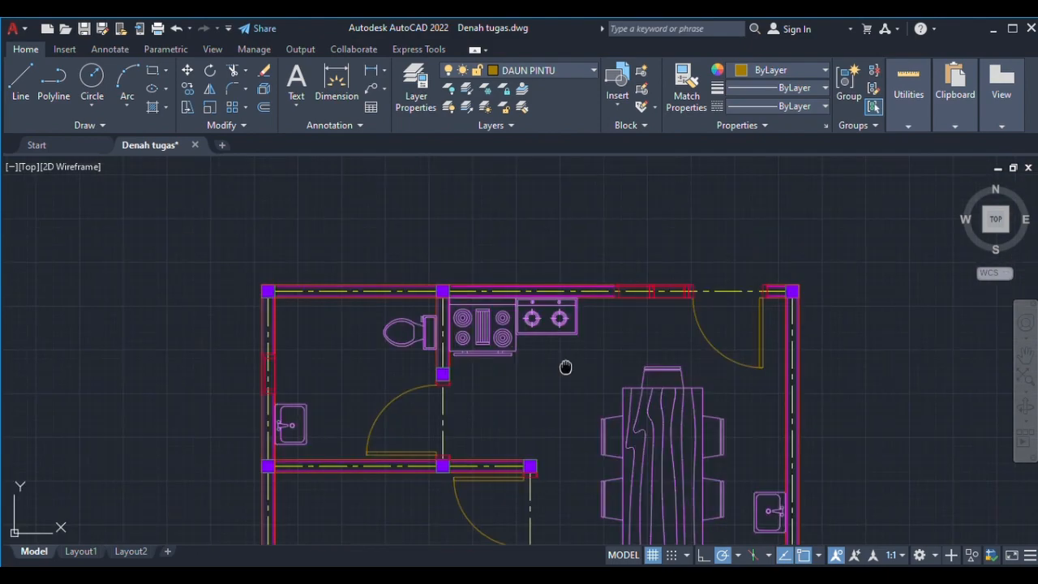
middle_click_drag(566, 366, 417, 301)
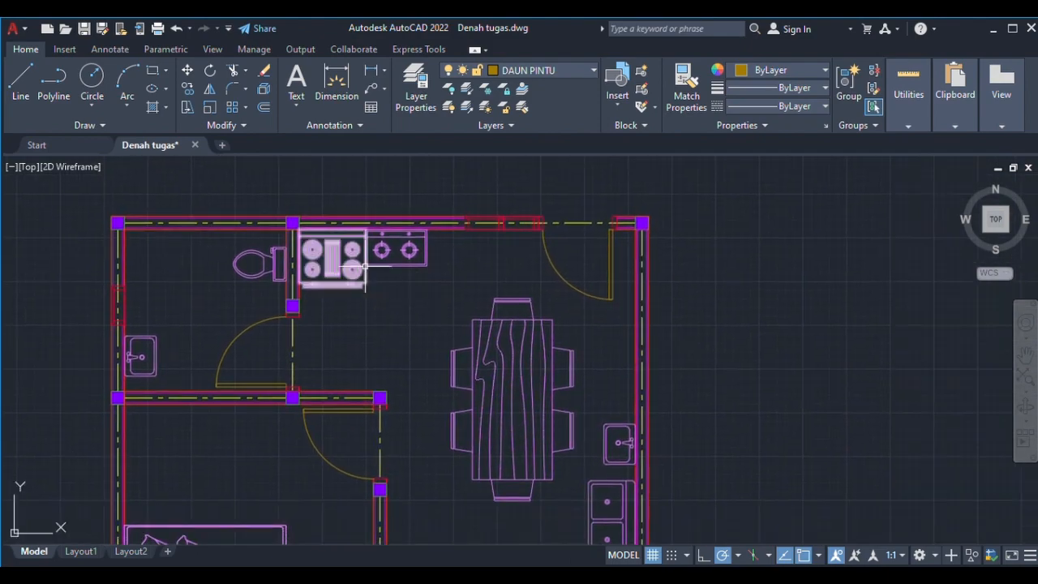
middle_click_drag(394, 302, 355, 246)
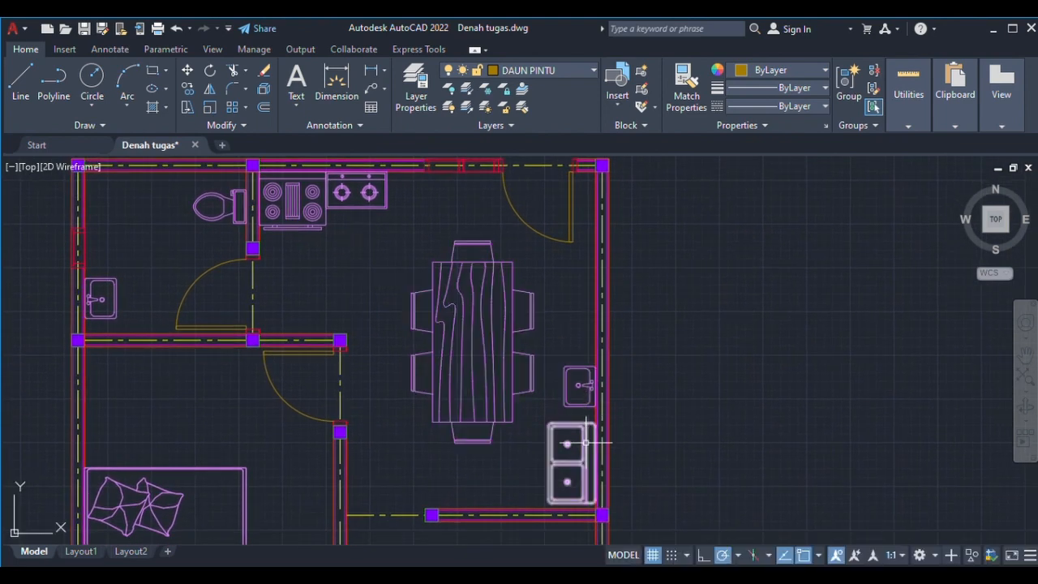
Step: Examine the washbasin and double sink along the outer wall and the six-seat dining table with its chairs
scroll(585, 444, "up", 6)
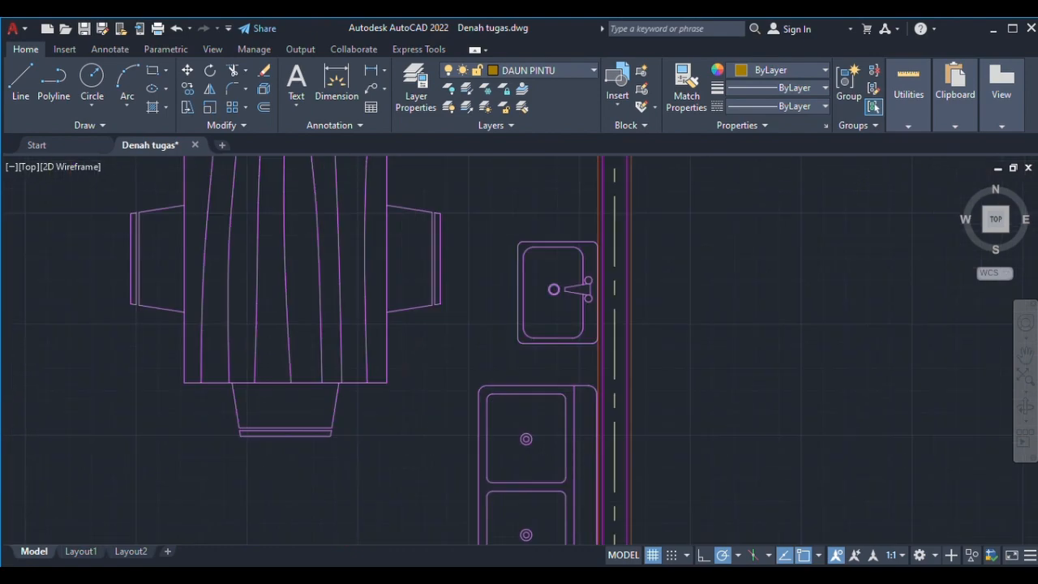
middle_click_drag(559, 362, 569, 326)
scroll(568, 326, "down", 6)
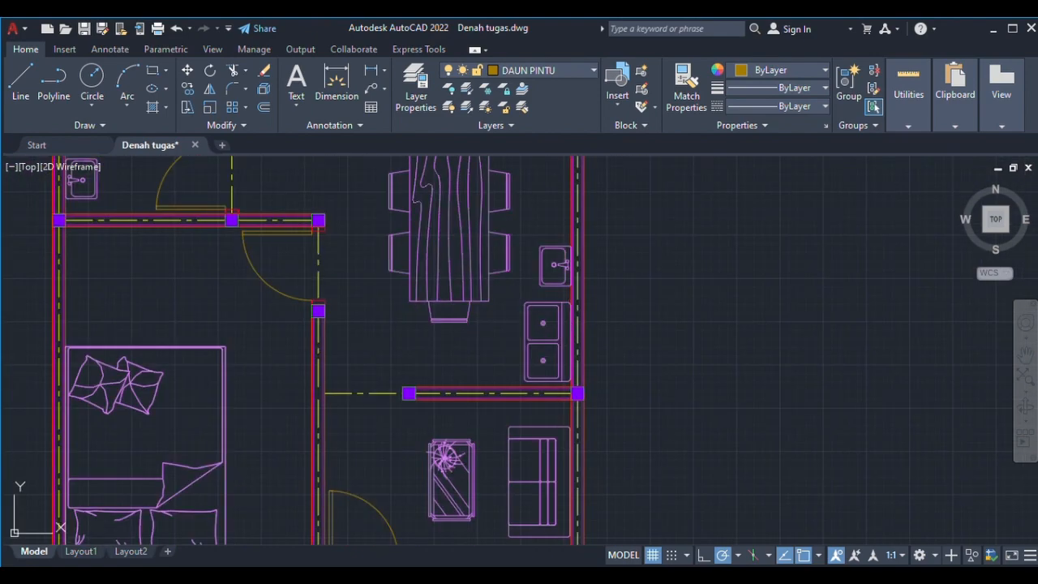
middle_click_drag(482, 289, 494, 354)
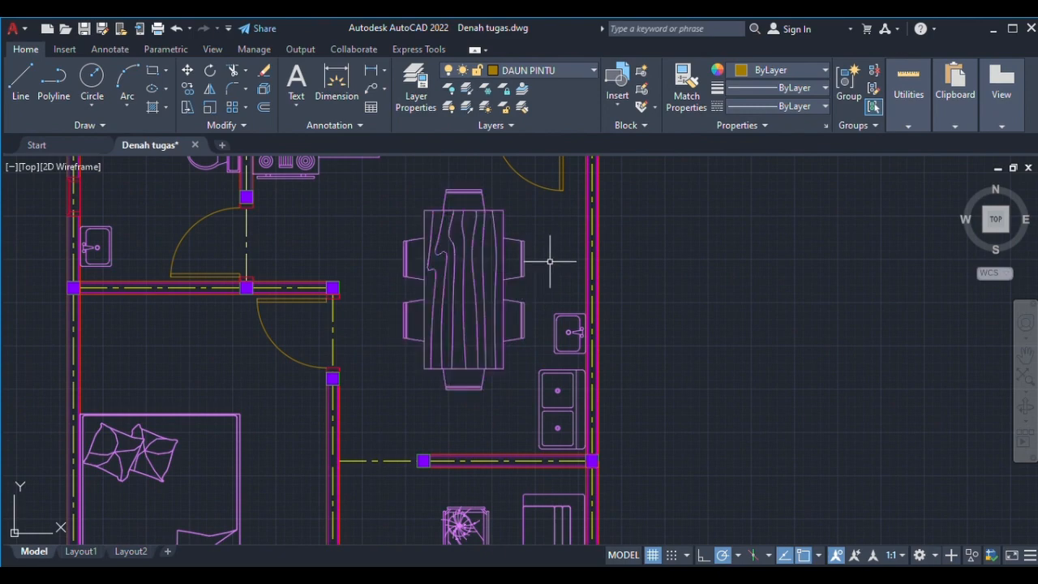
scroll(523, 254, "up", 2)
scroll(519, 254, "up", 2)
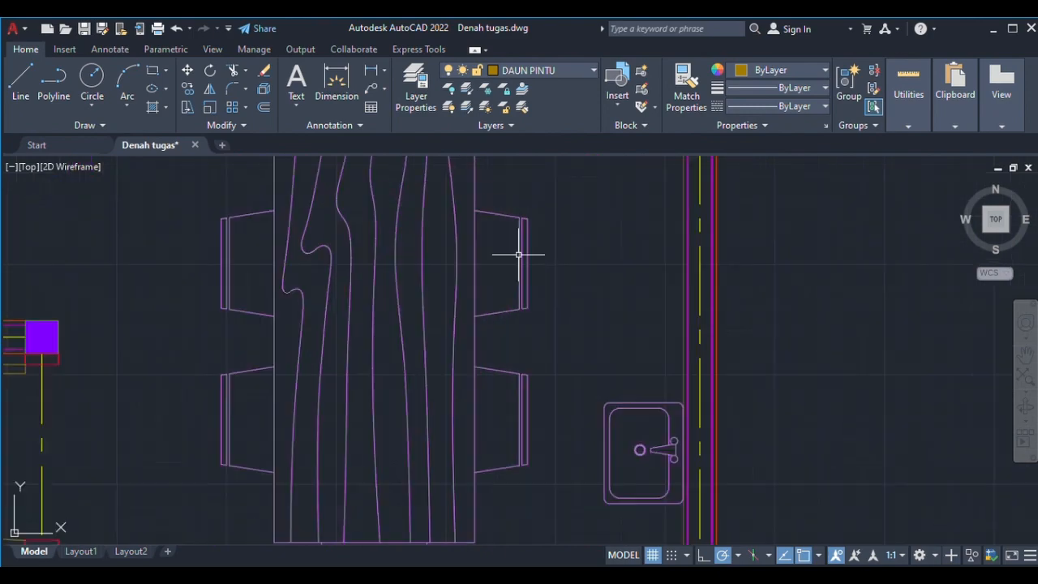
scroll(518, 254, "down", 2)
scroll(519, 253, "down", 4)
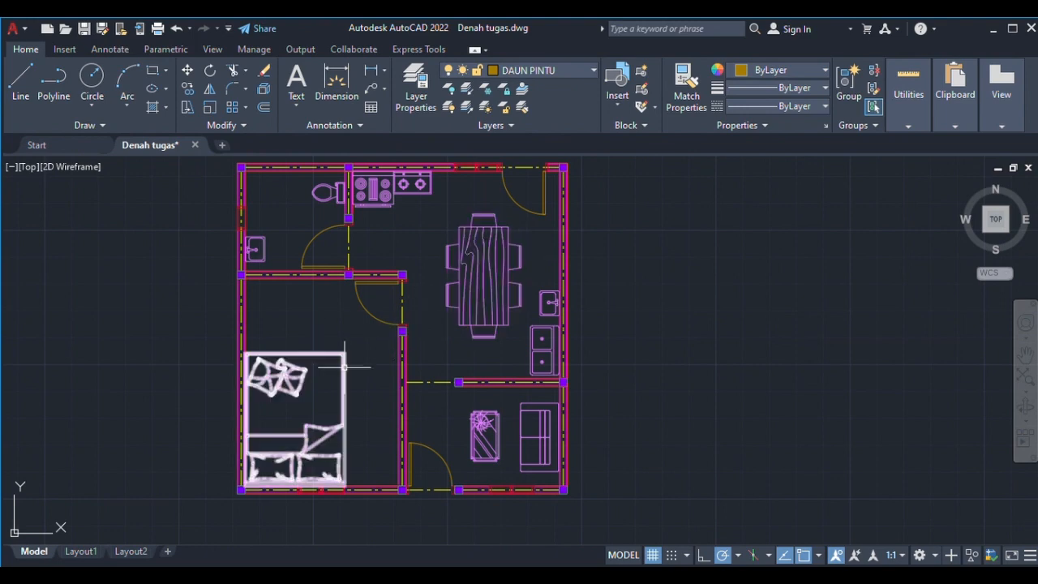
Step: Examine the bed in the bedroom and the coffee table and sofa in the front room, including within the whole plan
middle_click_drag(318, 381, 418, 313)
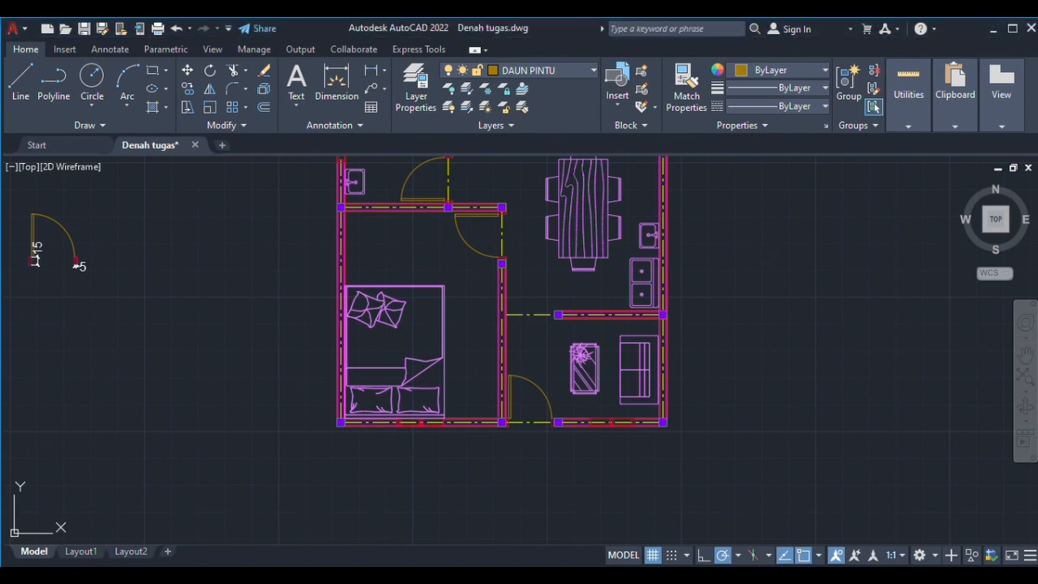
scroll(582, 378, "up", 4)
scroll(581, 378, "up", 2)
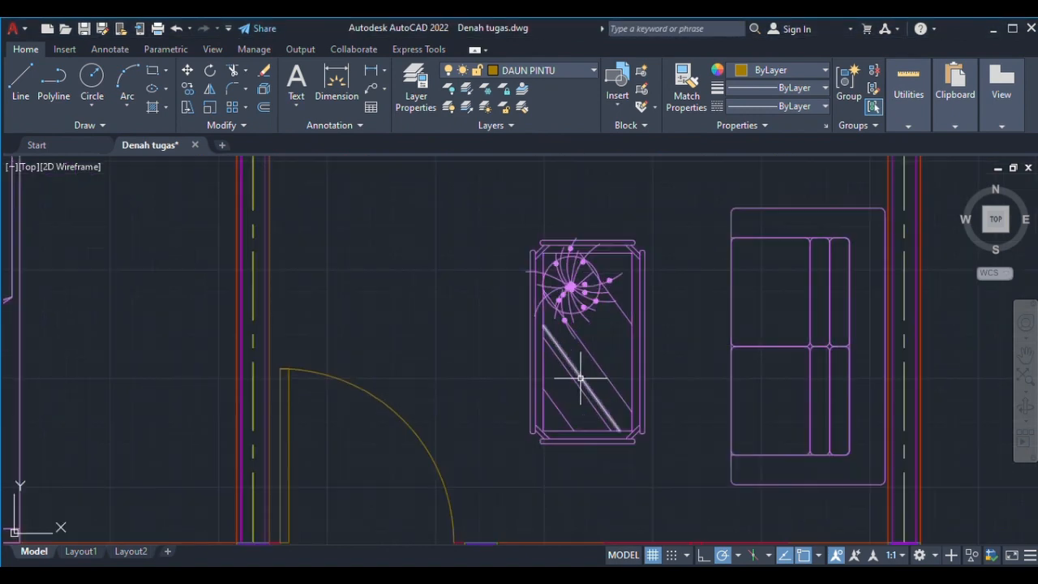
middle_click_drag(575, 370, 374, 389)
scroll(381, 381, "down", 3)
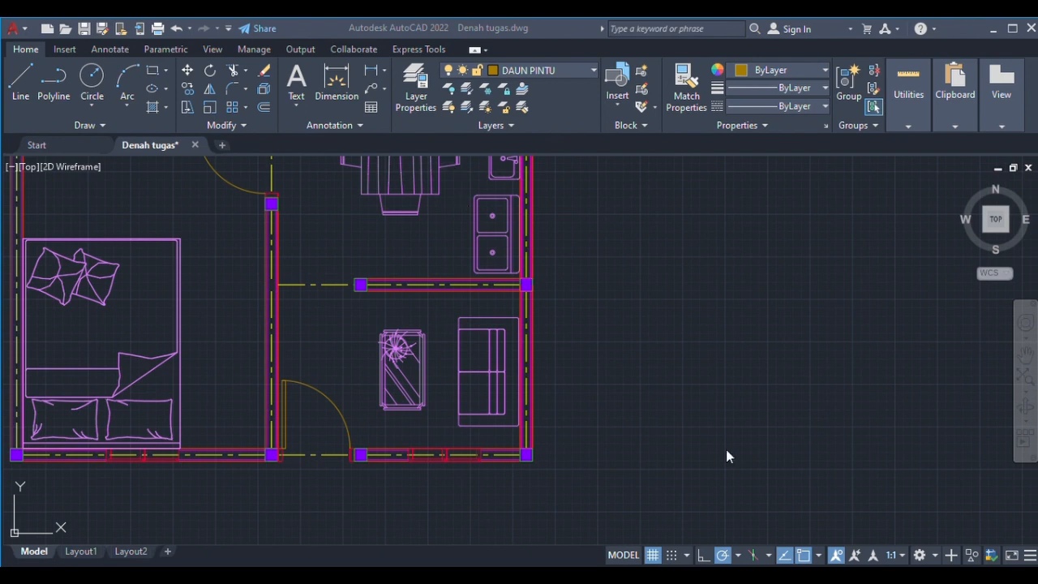
scroll(441, 348, "up", 2)
scroll(440, 348, "down", 3)
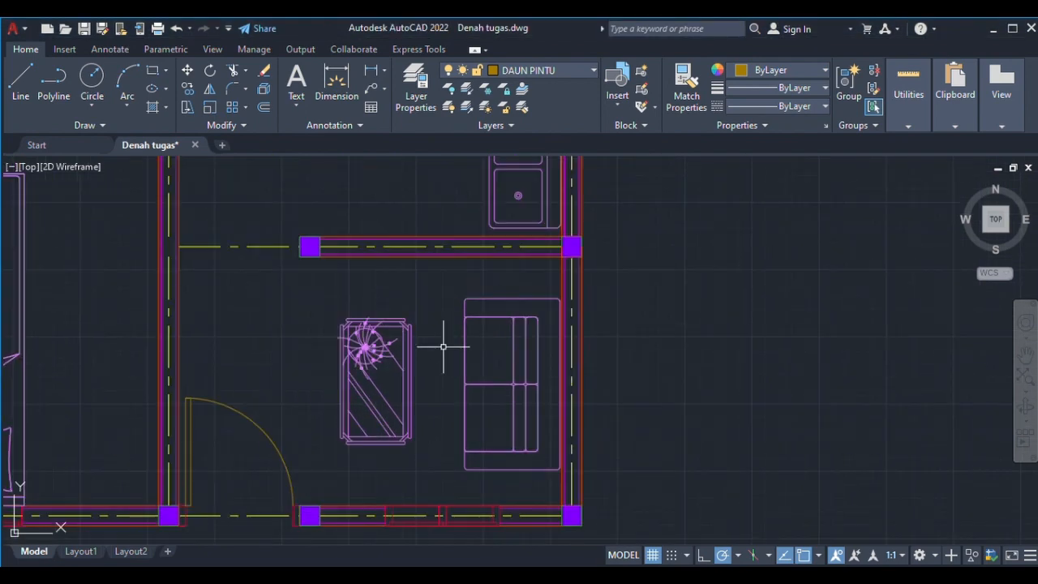
scroll(443, 360, "down", 2)
middle_click_drag(443, 359, 479, 455)
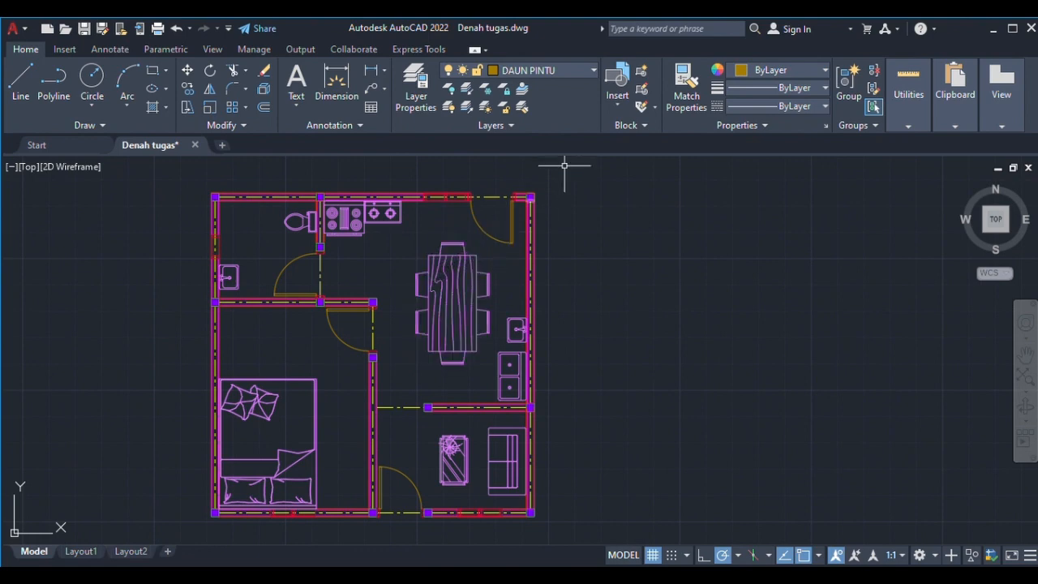
Step: Make layer 0 the current layer
left_click(521, 102)
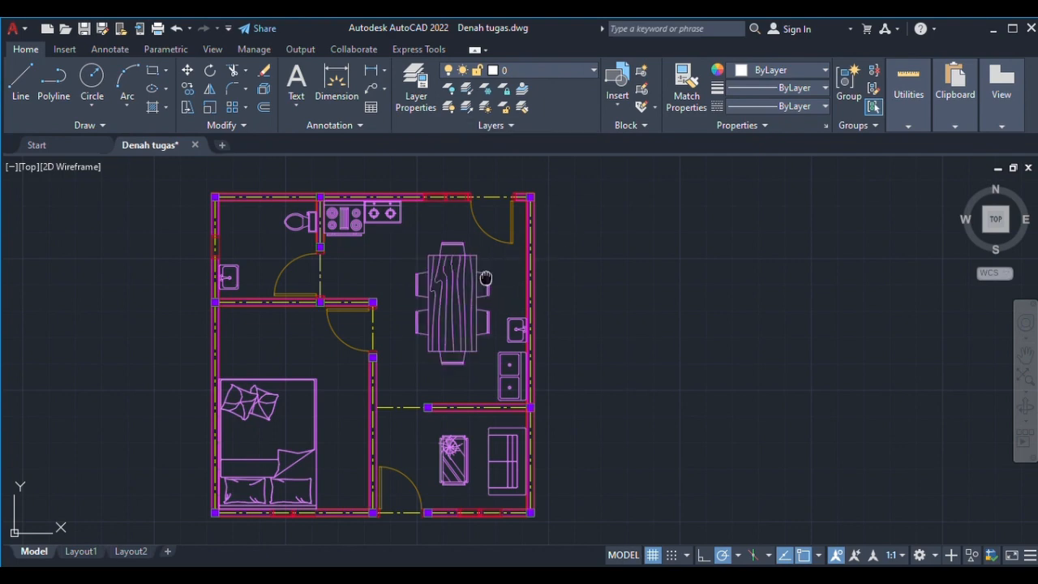
middle_click_drag(486, 278, 516, 280)
middle_click_drag(434, 245, 469, 243)
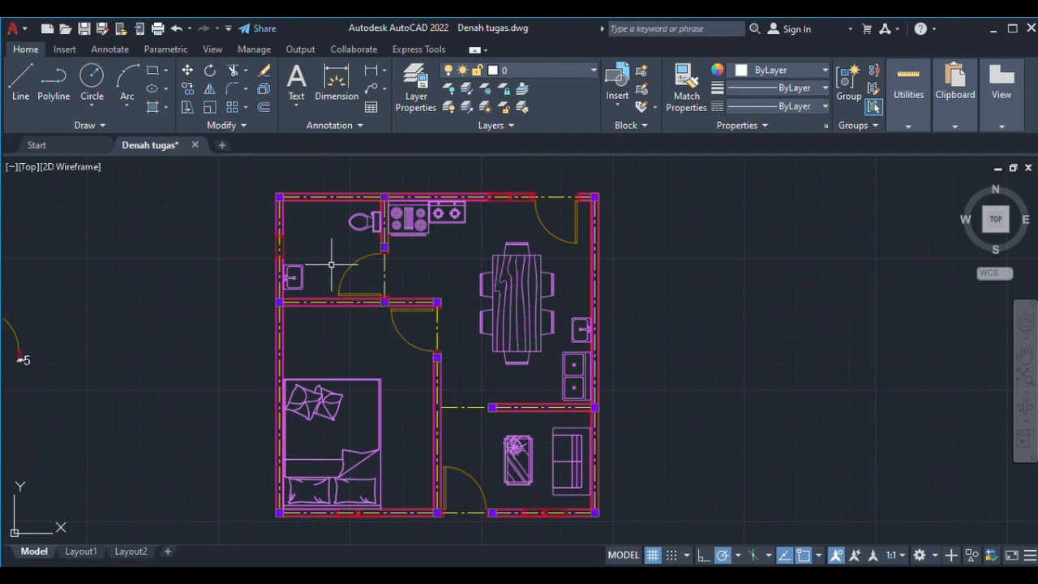
Step: Turn on the layer holding the floor tile hatches in the rooms and outside both exterior doors
scroll(324, 245, "up", 2)
middle_click_drag(323, 246, 330, 284)
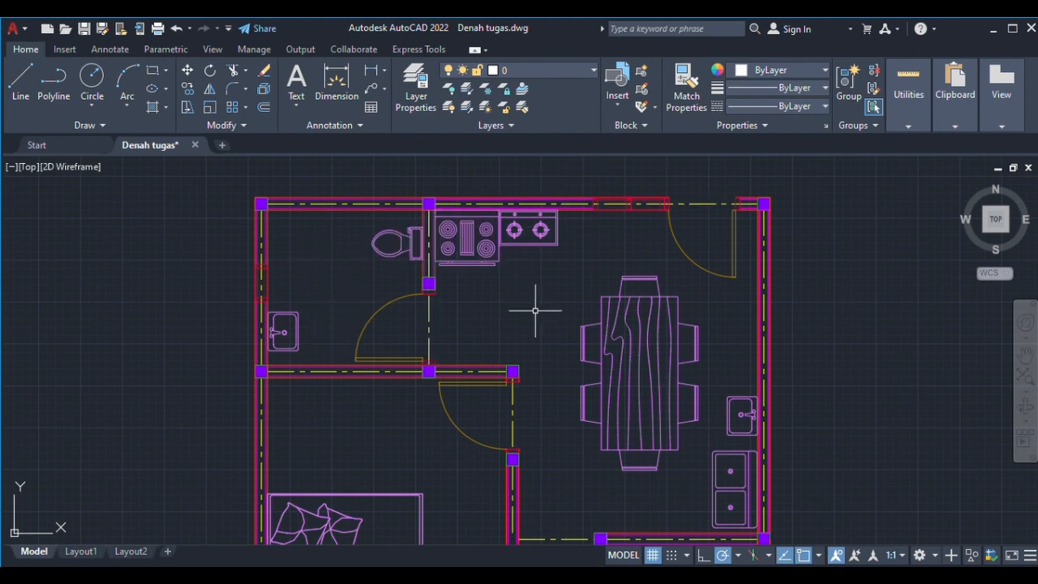
scroll(430, 289, "up", 5)
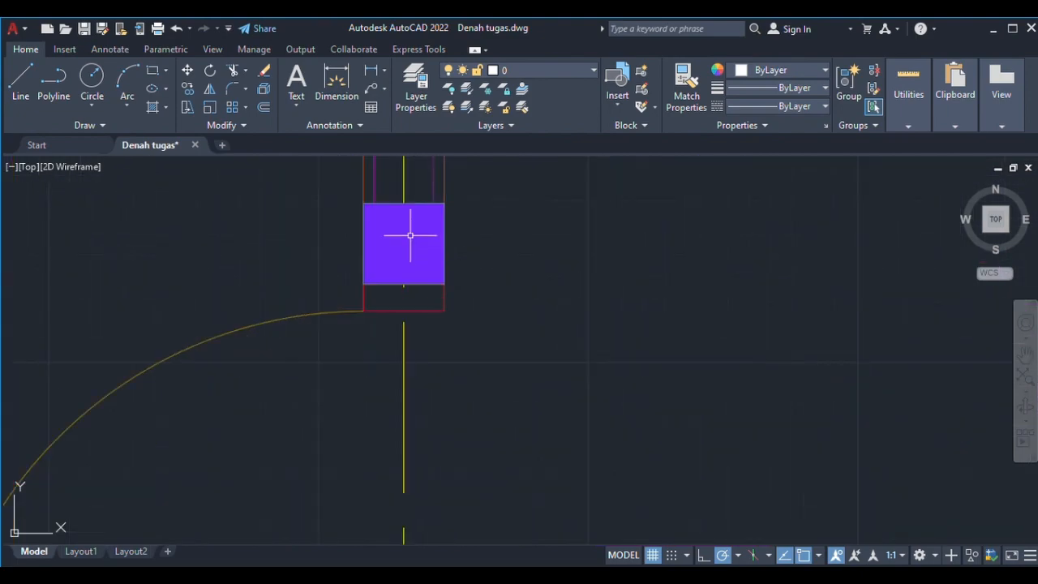
scroll(454, 262, "down", 7)
scroll(485, 272, "down", 2)
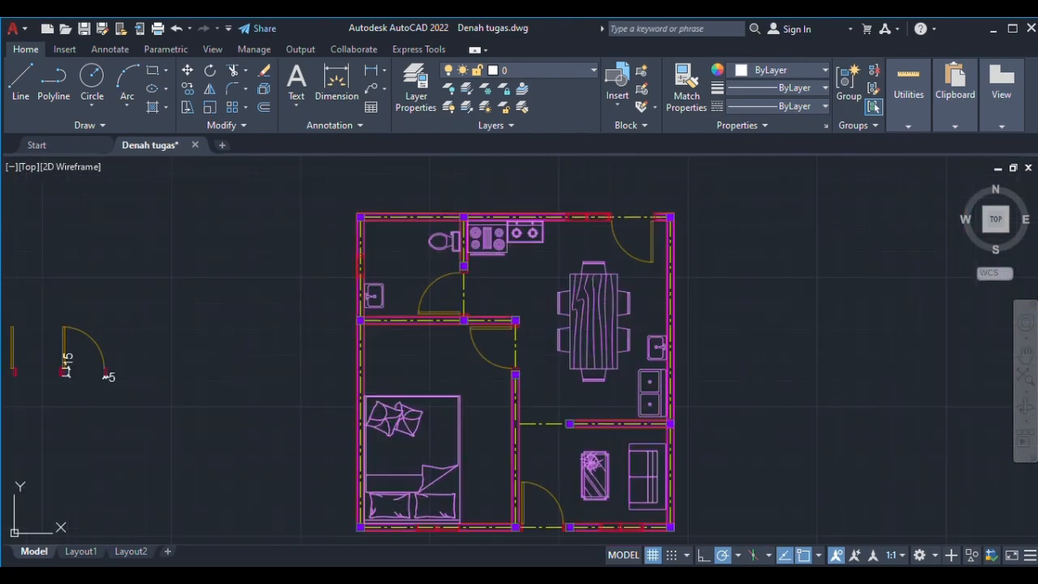
middle_click_drag(501, 252, 423, 241)
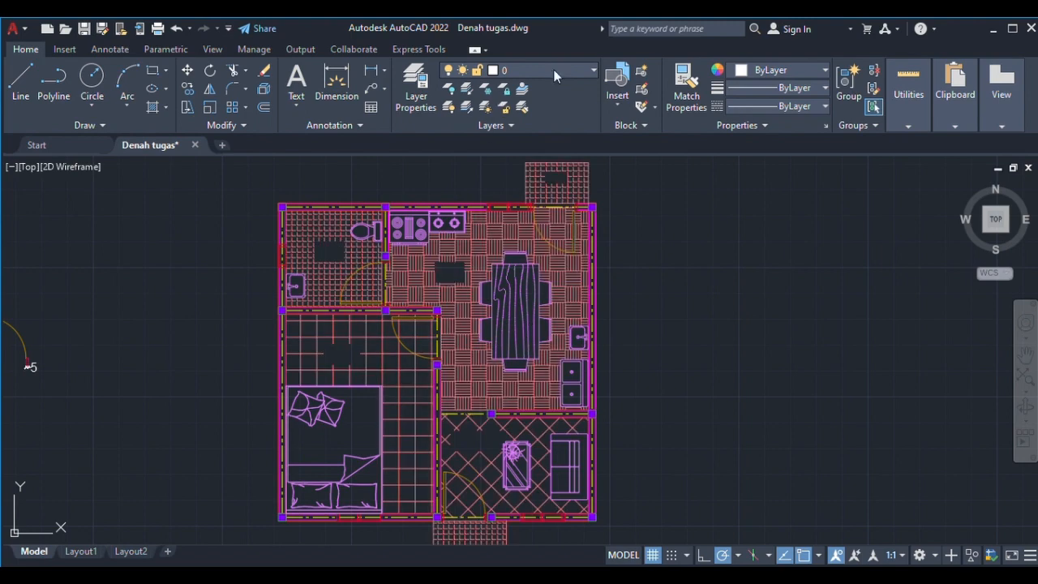
Step: Examine the bathroom and kitchen floor hatches, and open the Hatch command to look at its patterns without placing a hatch
scroll(342, 243, "up", 4)
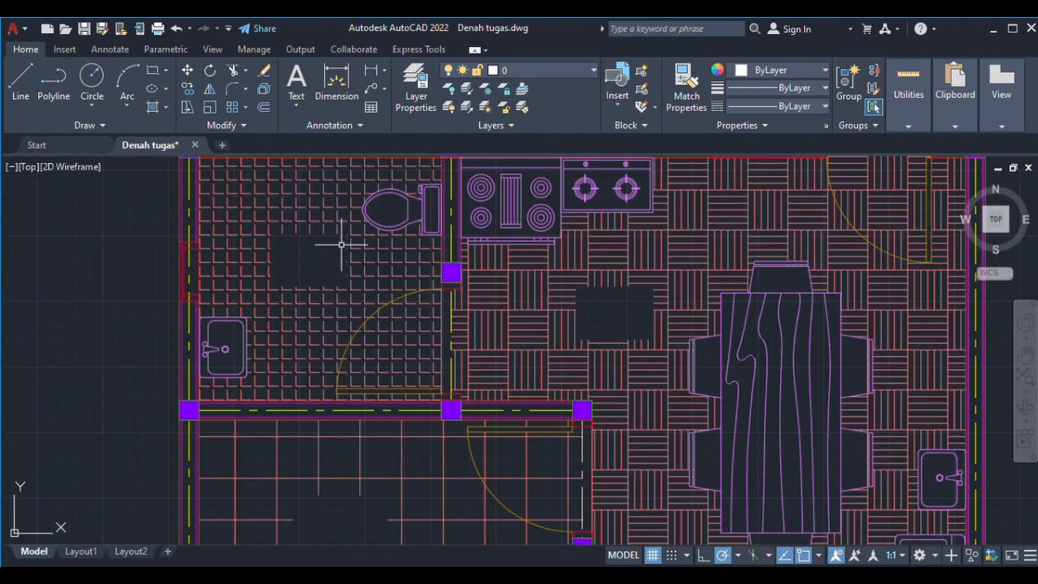
scroll(341, 243, "up", 4)
scroll(343, 241, "down", 4)
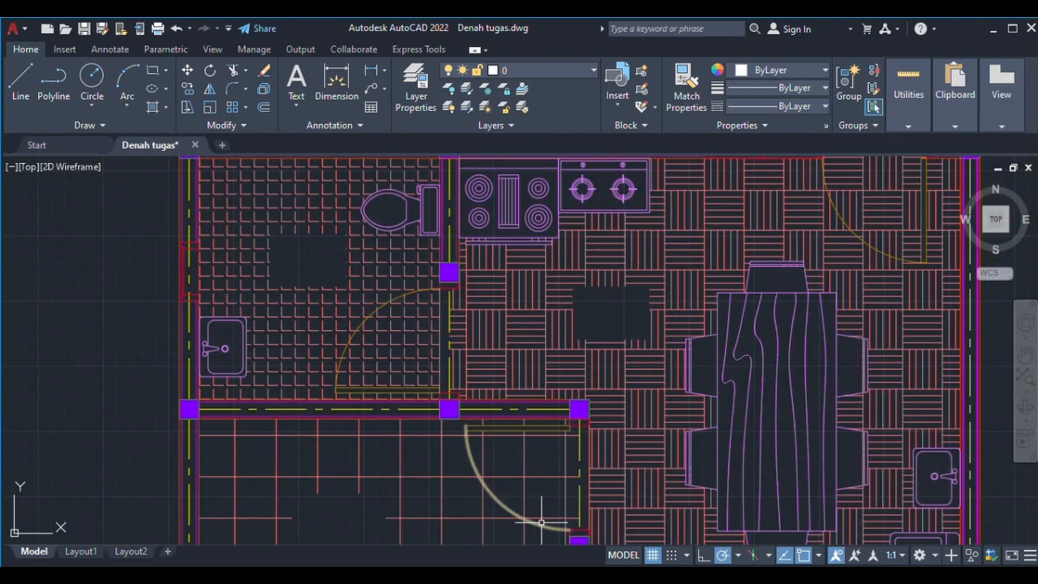
middle_click_drag(341, 273, 393, 288)
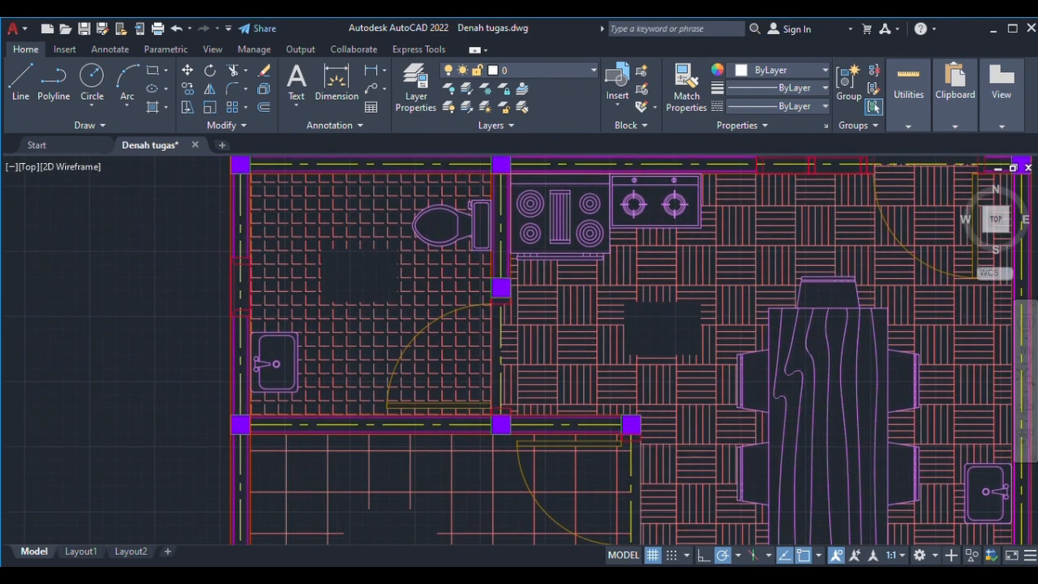
scroll(383, 271, "down", 2)
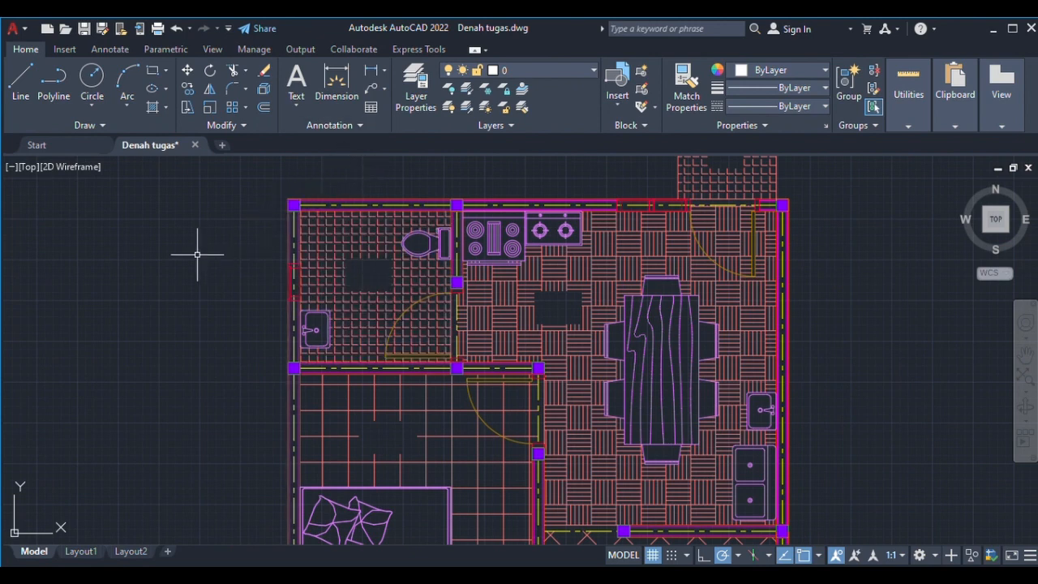
key("h")
key("Return")
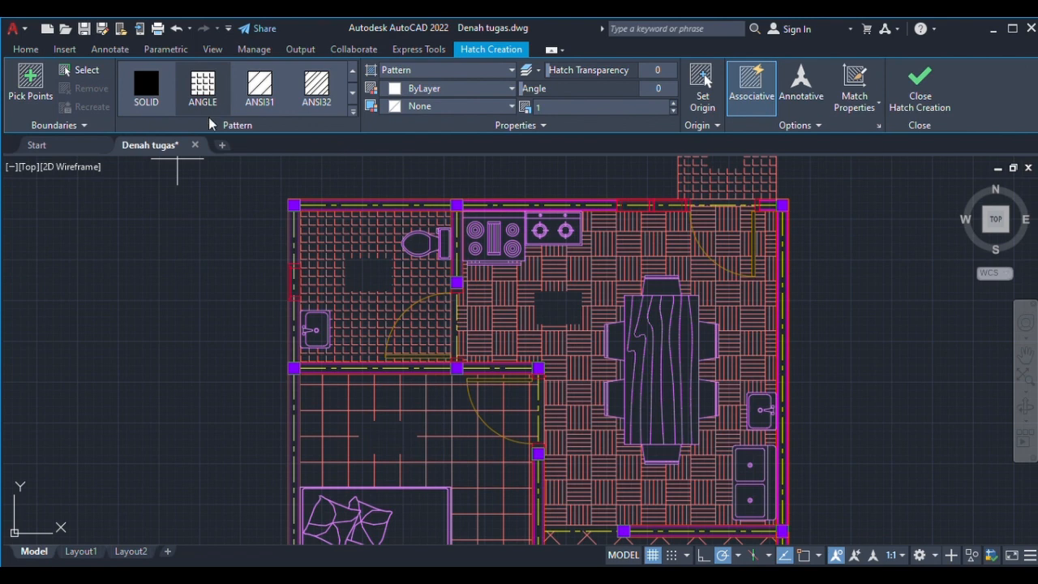
key("Return")
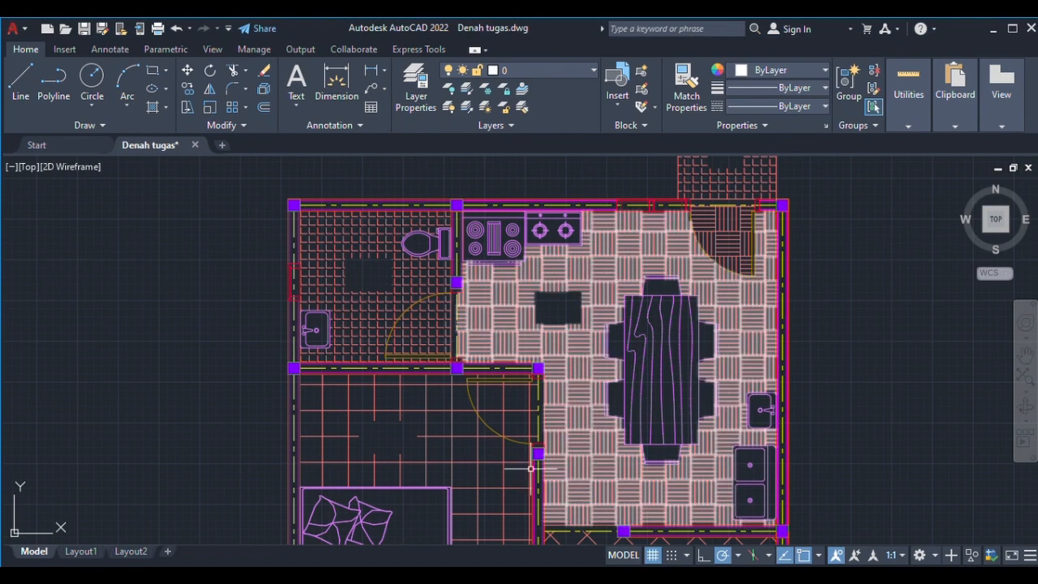
Step: Examine the floor hatches in the bedroom, the front room and outside the front door
scroll(417, 435, "down", 4)
scroll(417, 434, "up", 4)
middle_click_drag(409, 421, 198, 146)
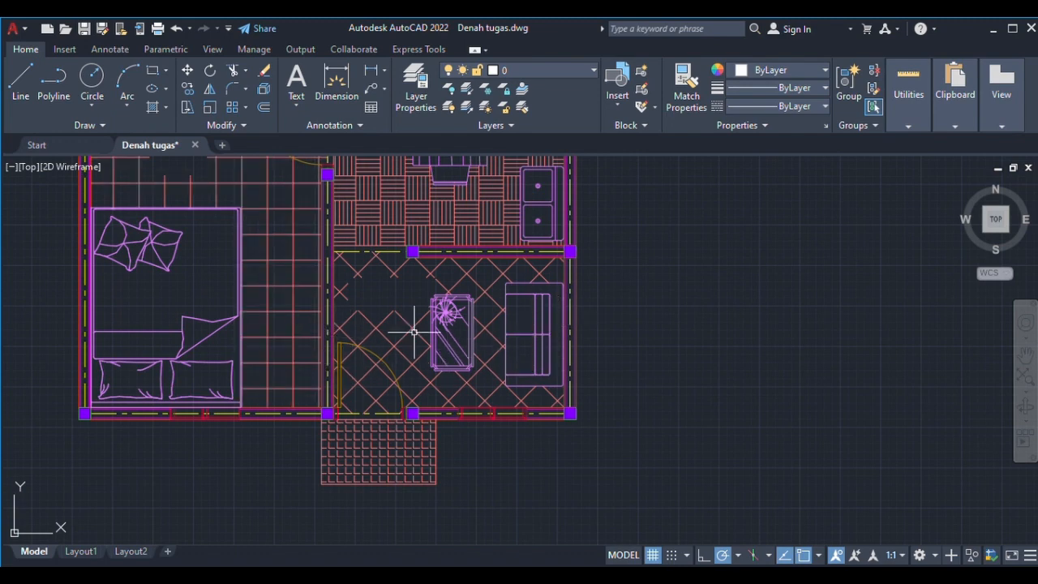
Step: Turn on the layer holding the wall hatches around the bathroom, kitchen and other rooms
scroll(591, 313, "down", 4)
middle_click_drag(594, 284, 575, 354)
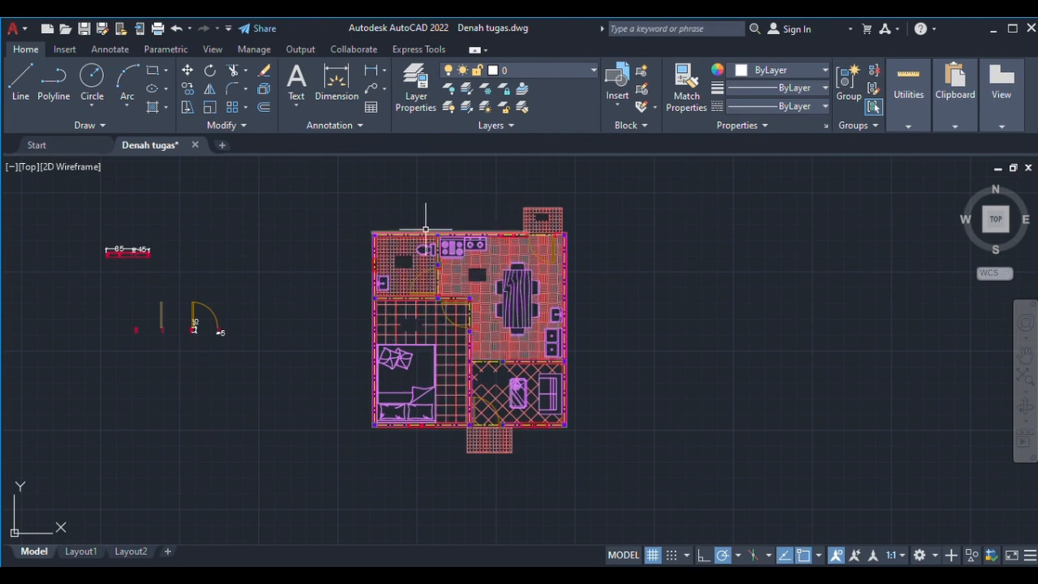
scroll(438, 234, "up", 5)
scroll(432, 250, "up", 6)
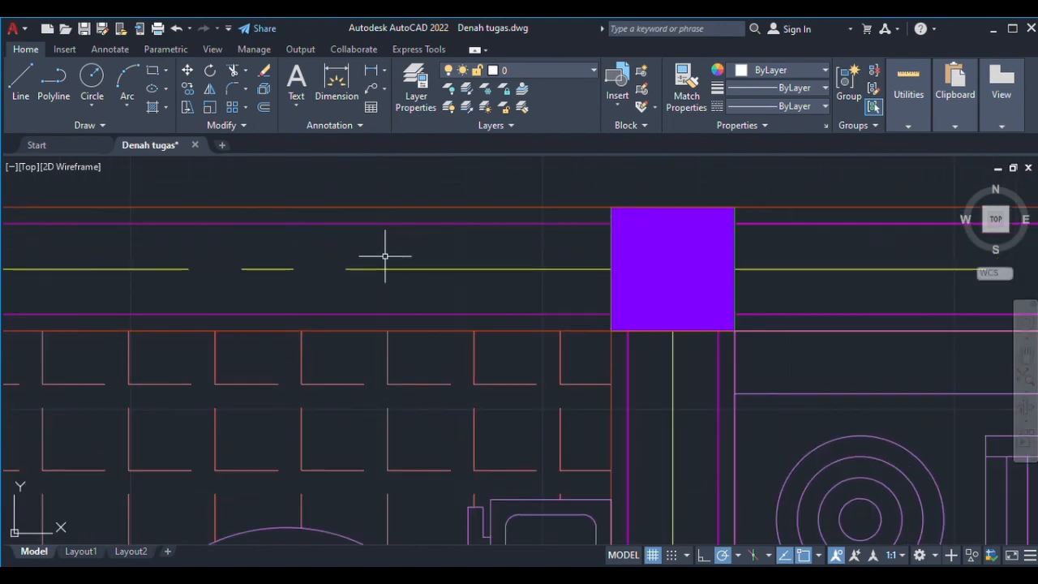
scroll(385, 256, "down", 4)
mouse_move(346, 259)
middle_mouse_down()
mouse_move(475, 268)
mouse_move(520, 260)
middle_mouse_up()
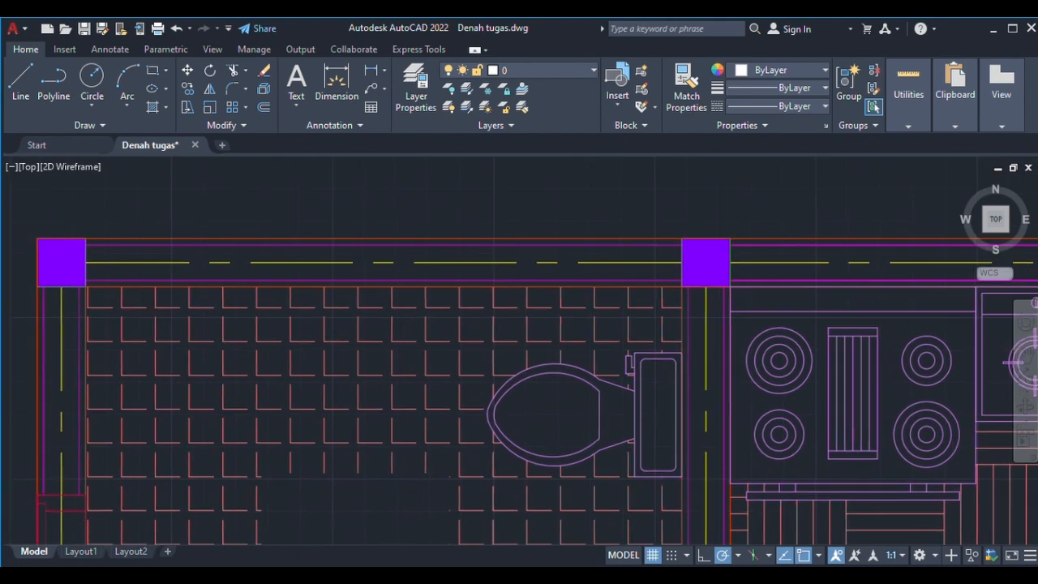
scroll(520, 259, "down", 2)
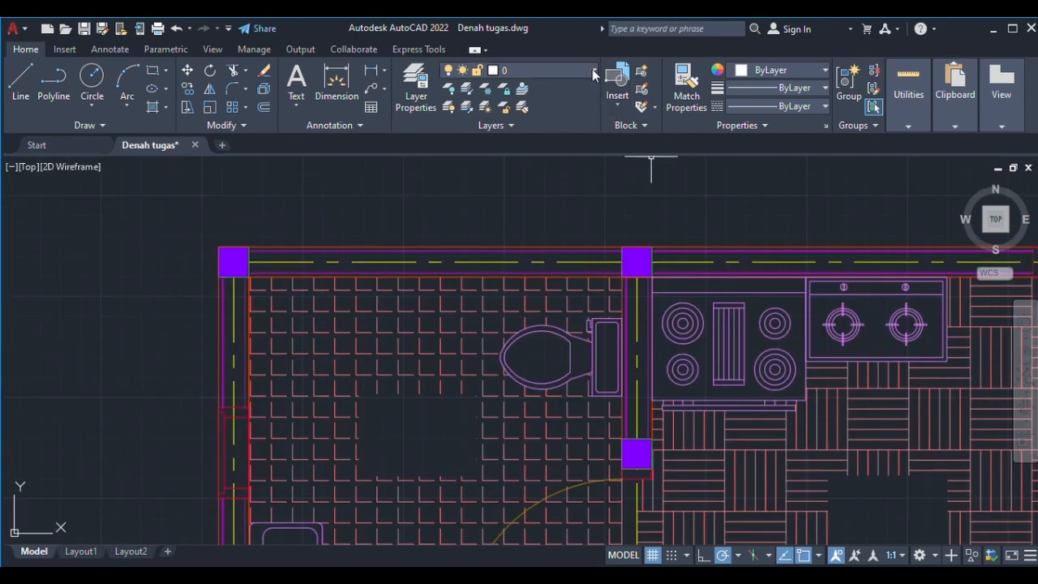
left_click(450, 116)
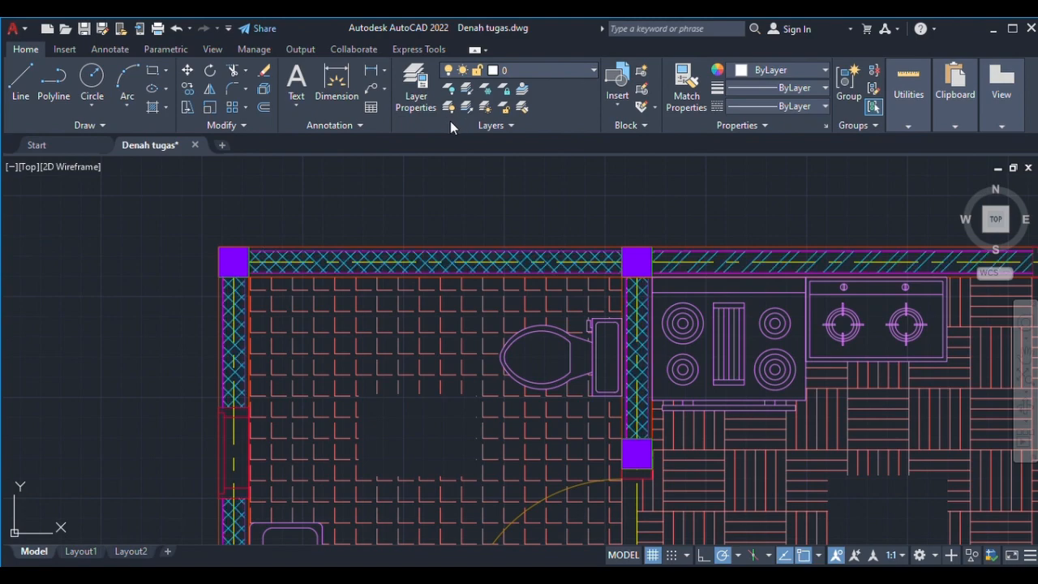
Step: Compare the wall hatch patterns around the bathroom with those along the kitchen's rear wall
scroll(575, 243, "down", 4)
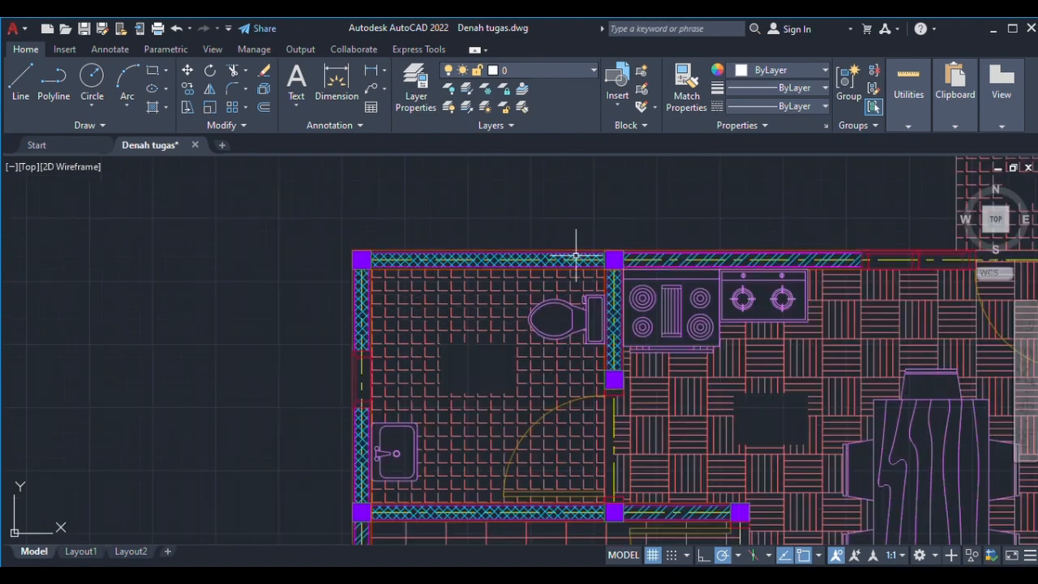
middle_click_drag(546, 251, 347, 239)
scroll(442, 229, "up", 6)
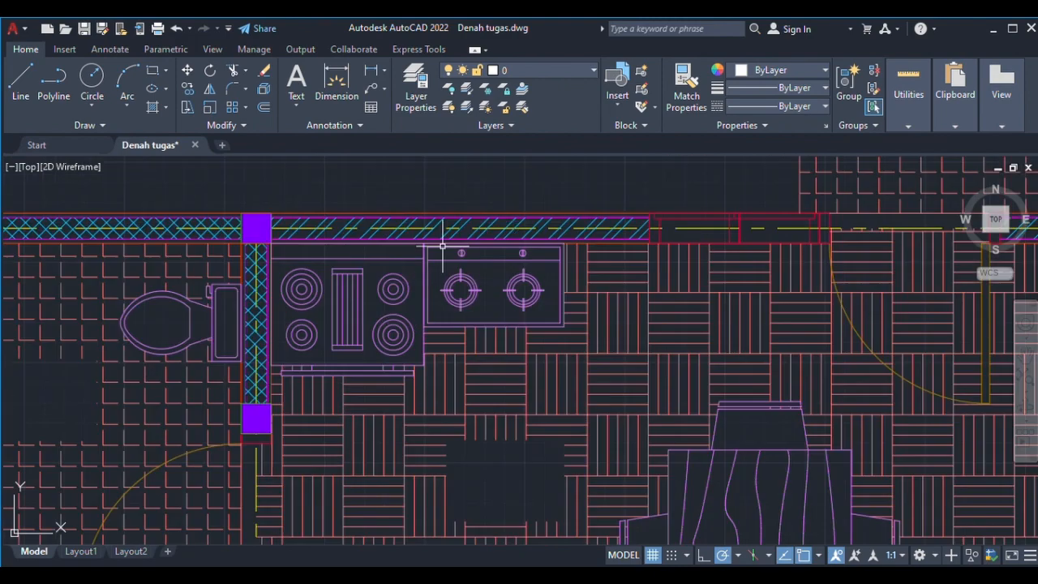
middle_click_drag(434, 220, 486, 283)
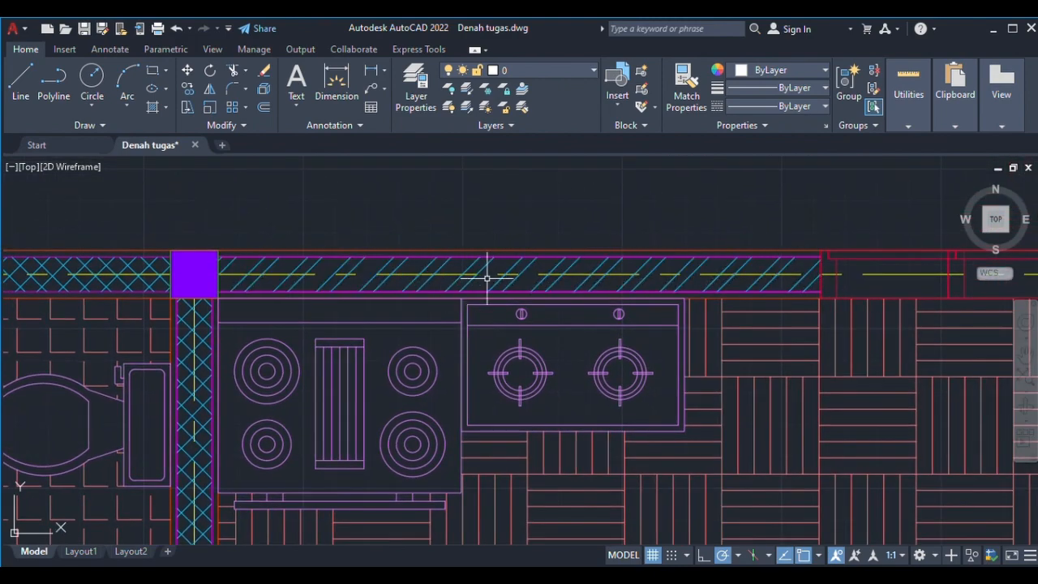
scroll(514, 277, "down", 4)
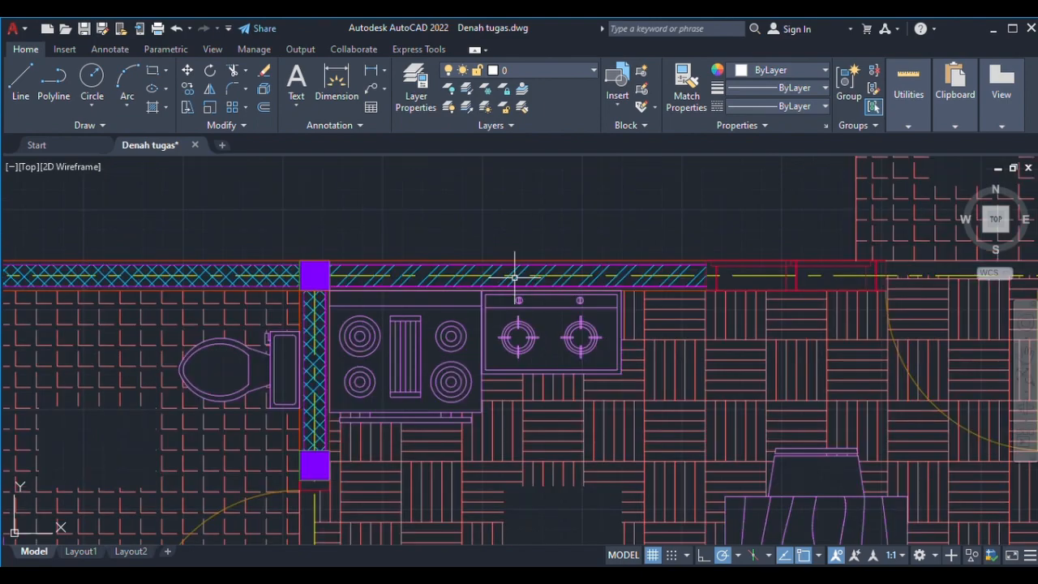
scroll(368, 261, "up", 4)
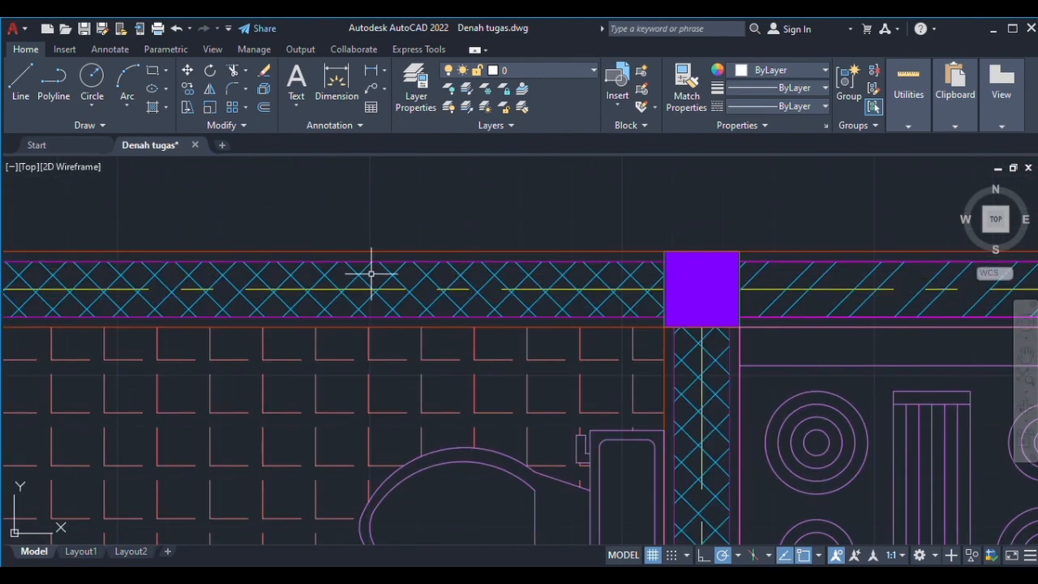
scroll(368, 262, "down", 4)
mouse_move(369, 261)
middle_mouse_down()
mouse_move(415, 287)
mouse_move(417, 187)
middle_mouse_up()
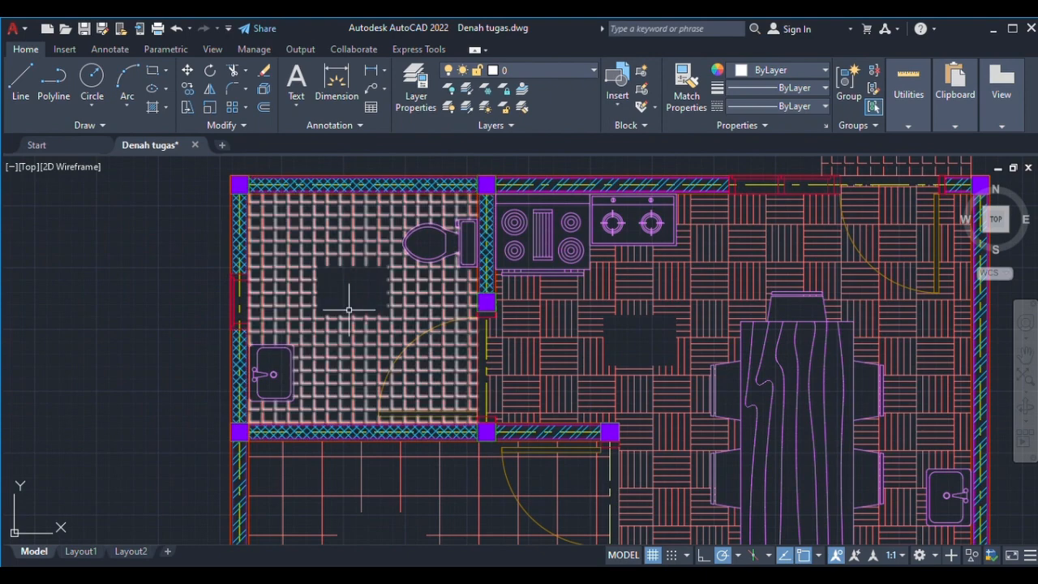
Step: Examine the wall hatches along the kitchen's side wall, the front room and the front facade, and review the whole plan
scroll(364, 345, "down", 4)
middle_click_drag(605, 348, 488, 264)
scroll(488, 264, "up", 8)
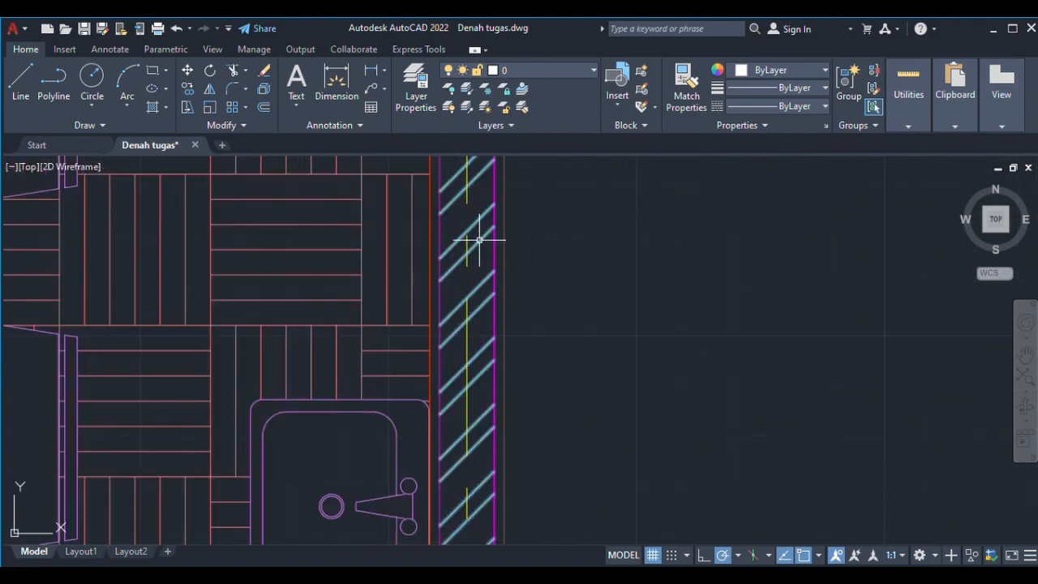
scroll(476, 290, "down", 3)
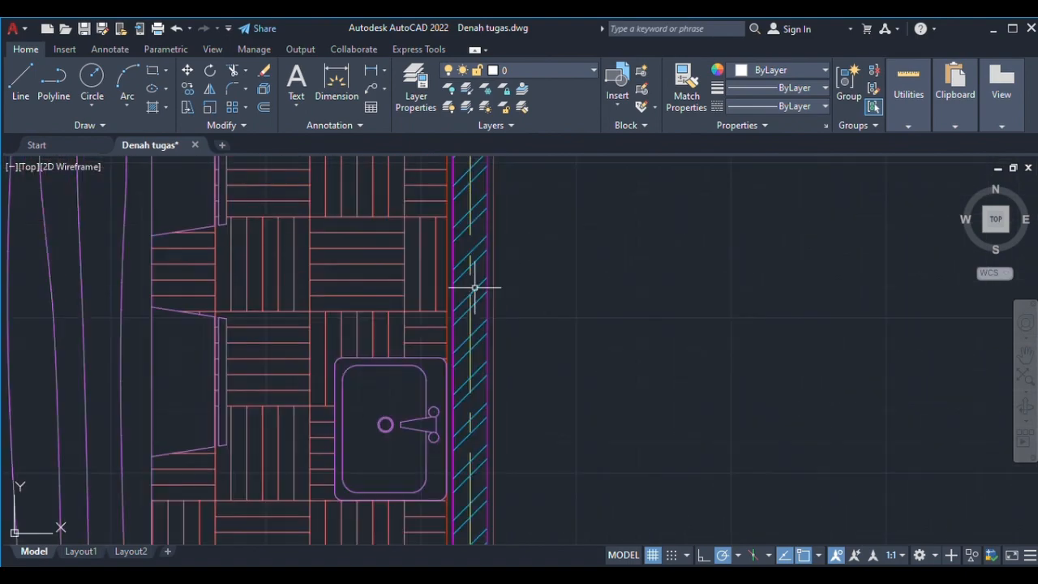
scroll(490, 408, "down", 3)
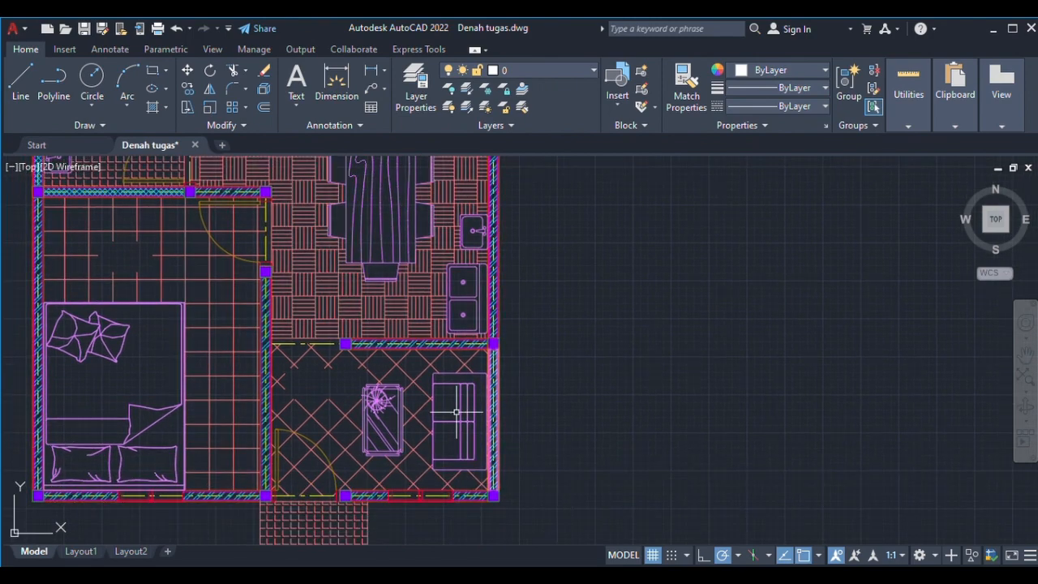
middle_click_drag(456, 412, 548, 329)
scroll(468, 403, "up", 6)
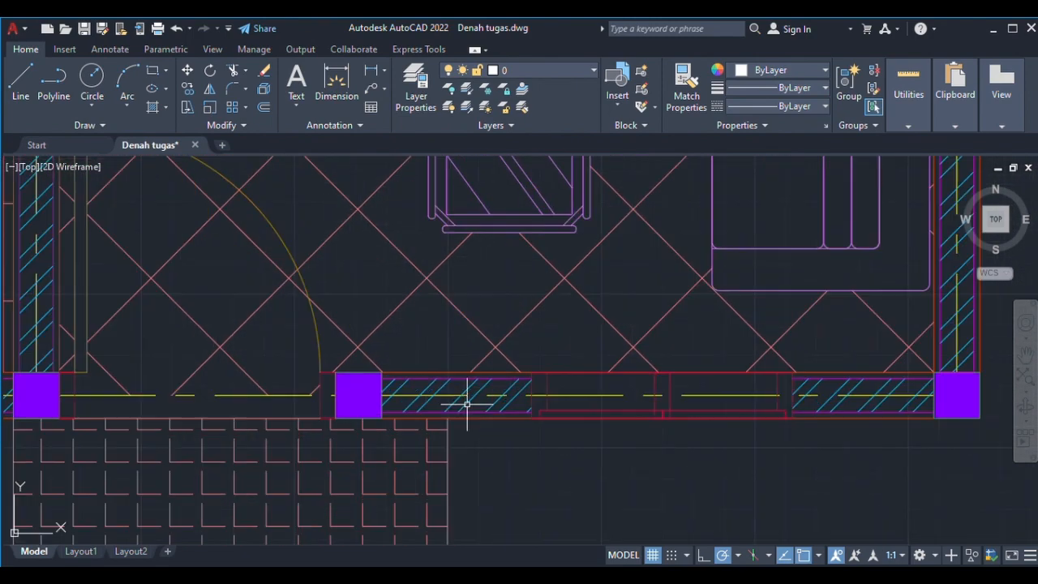
scroll(467, 403, "down", 5)
mouse_move(465, 333)
middle_mouse_down()
mouse_move(459, 439)
mouse_move(460, 301)
middle_mouse_up()
scroll(460, 428, "down", 4)
scroll(438, 354, "up", 6)
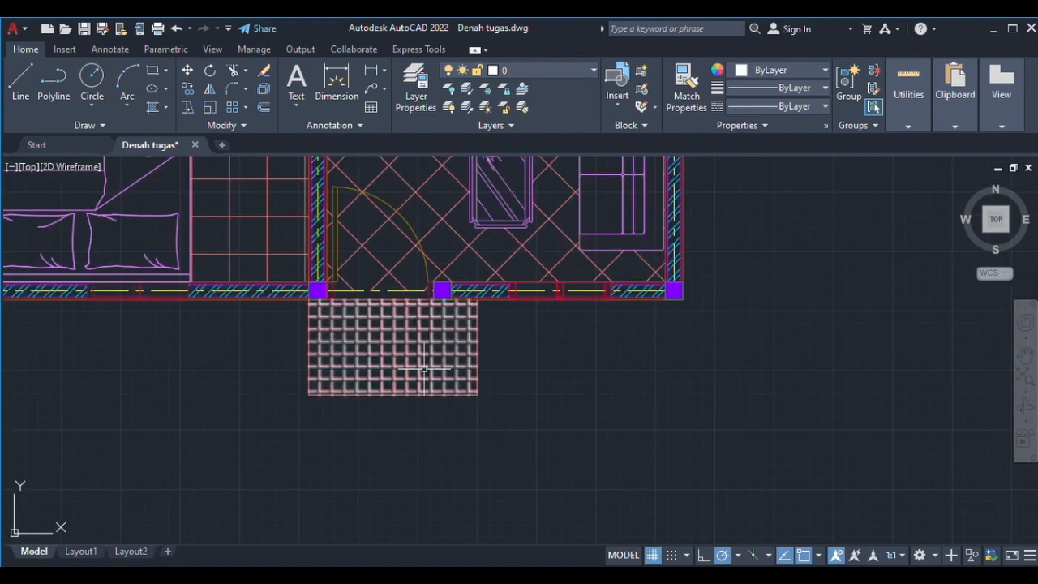
scroll(466, 343, "down", 6)
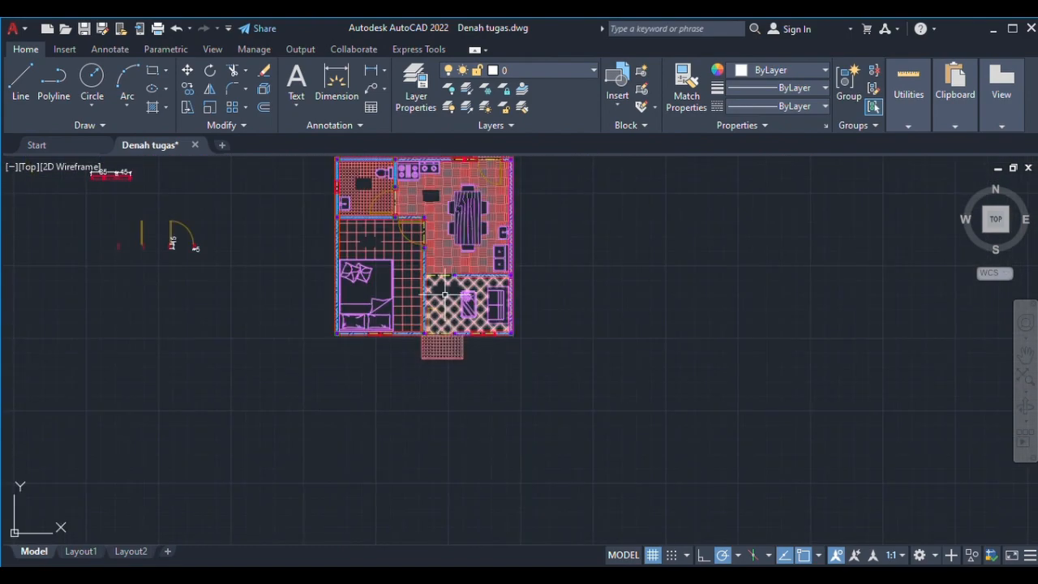
middle_click_drag(388, 268, 404, 349)
scroll(398, 297, "up", 6)
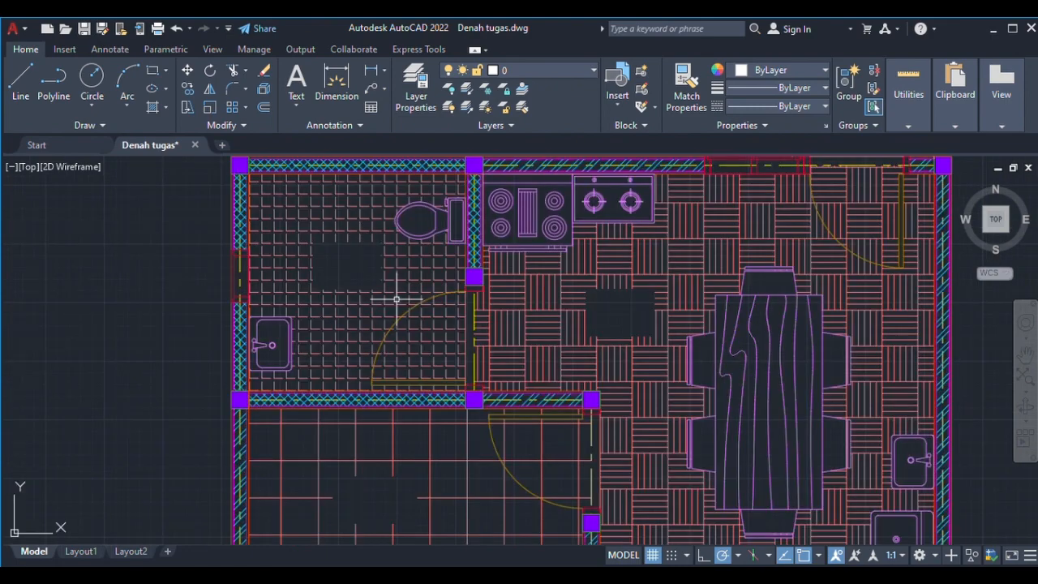
scroll(571, 324, "down", 4)
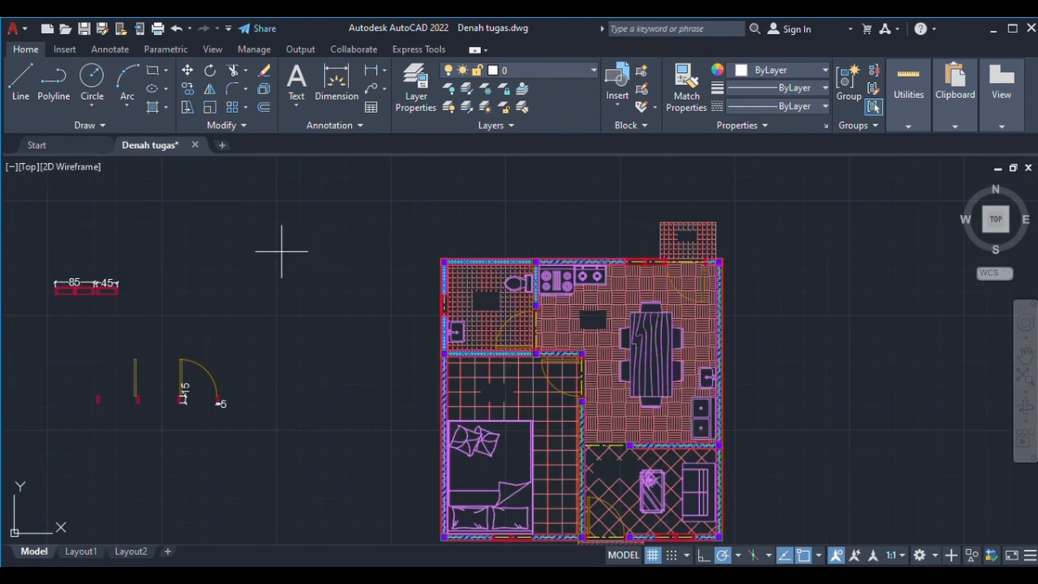
type("h")
key("Return")
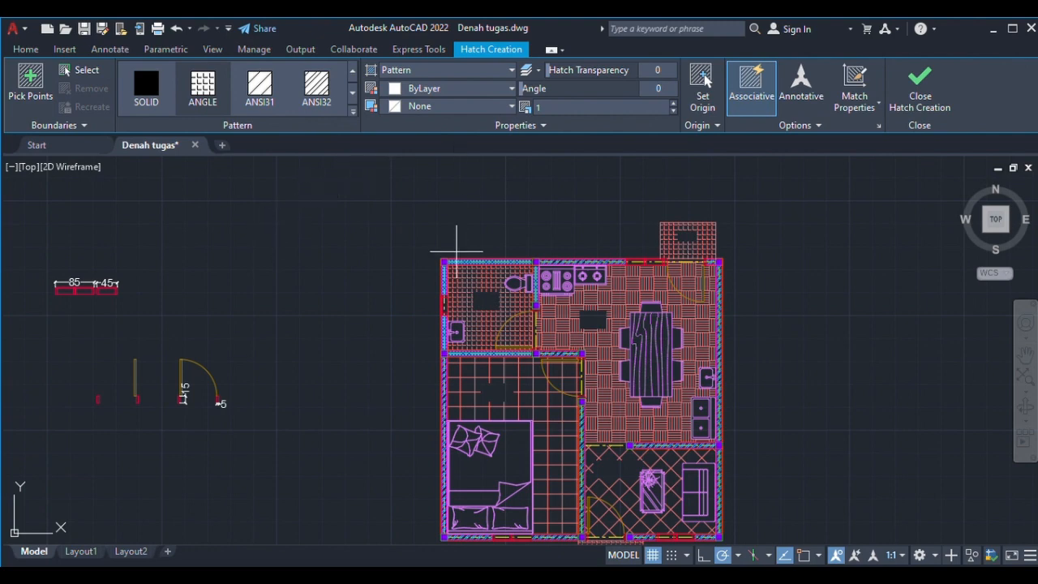
key("Return")
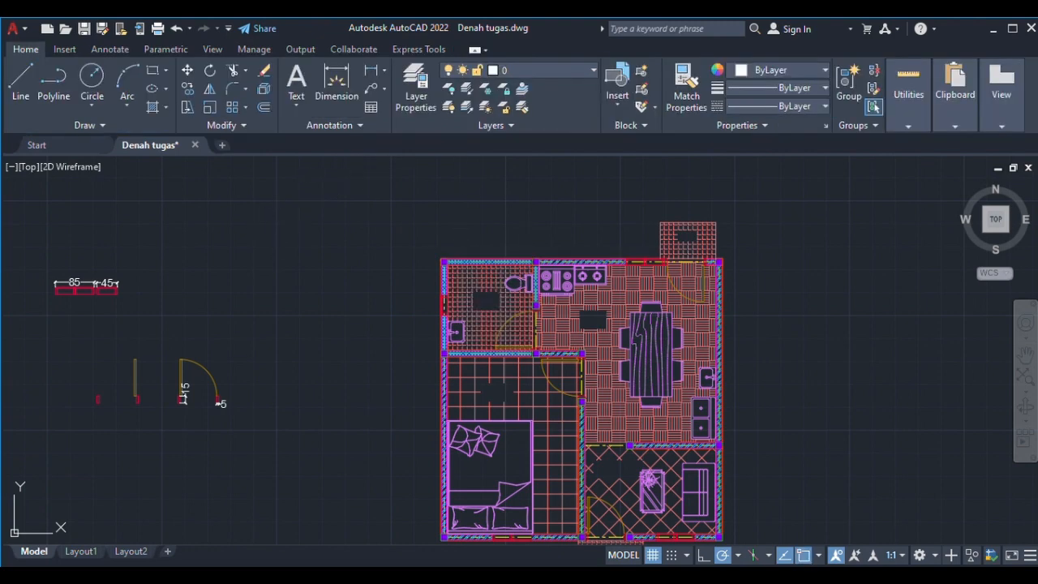
Step: Turn on the display of the dimensions, room names and floor level labels in the plan
middle_click_drag(522, 254, 428, 247)
middle_click_drag(440, 169, 421, 185)
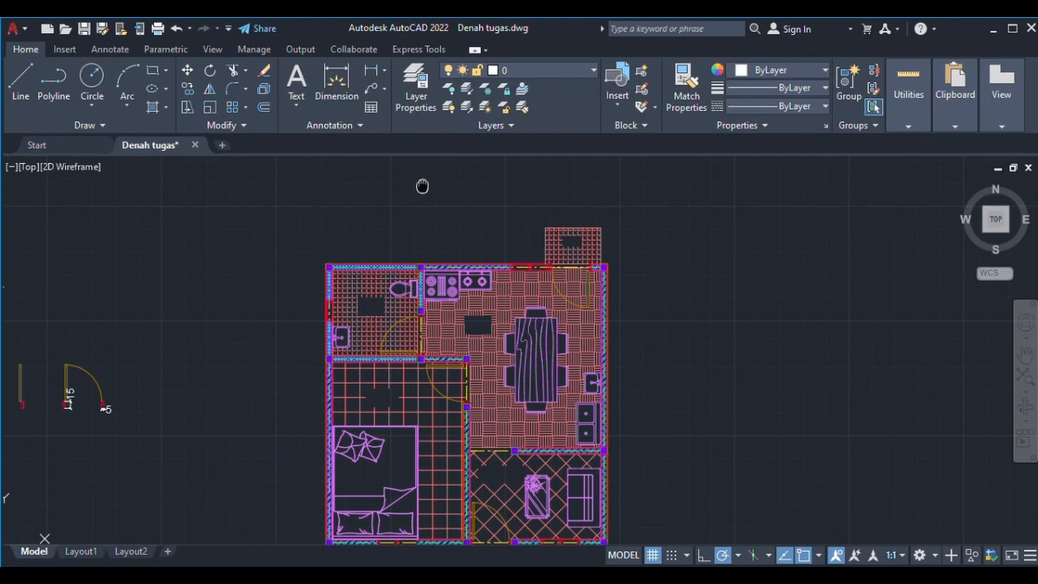
scroll(518, 241, "up", 4)
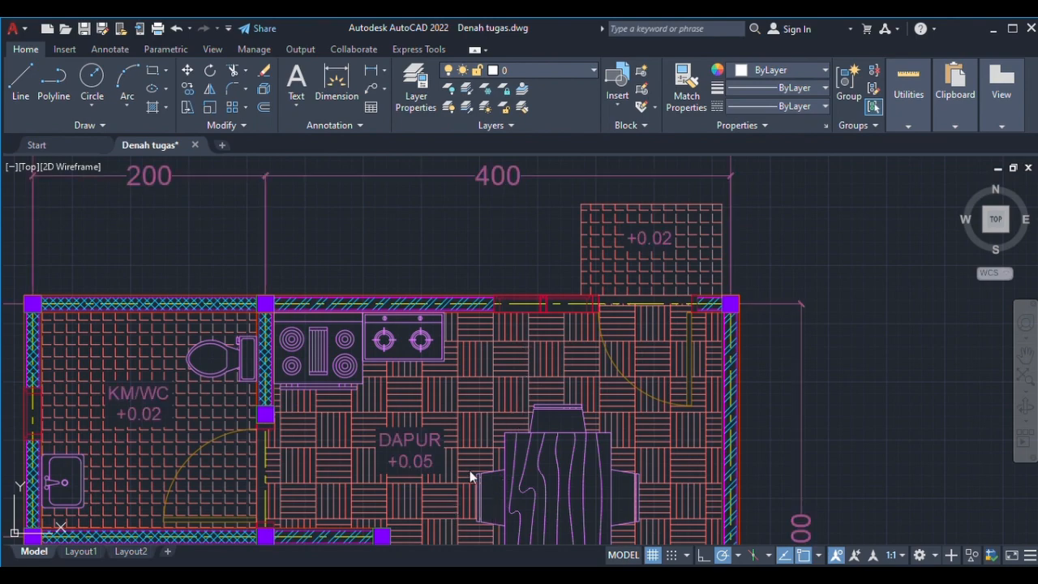
Step: Examine the room name and floor level labels in the bathroom and the kitchen
middle_click_drag(219, 364, 435, 272)
scroll(365, 308, "up", 2)
middle_click_drag(366, 309, 369, 235)
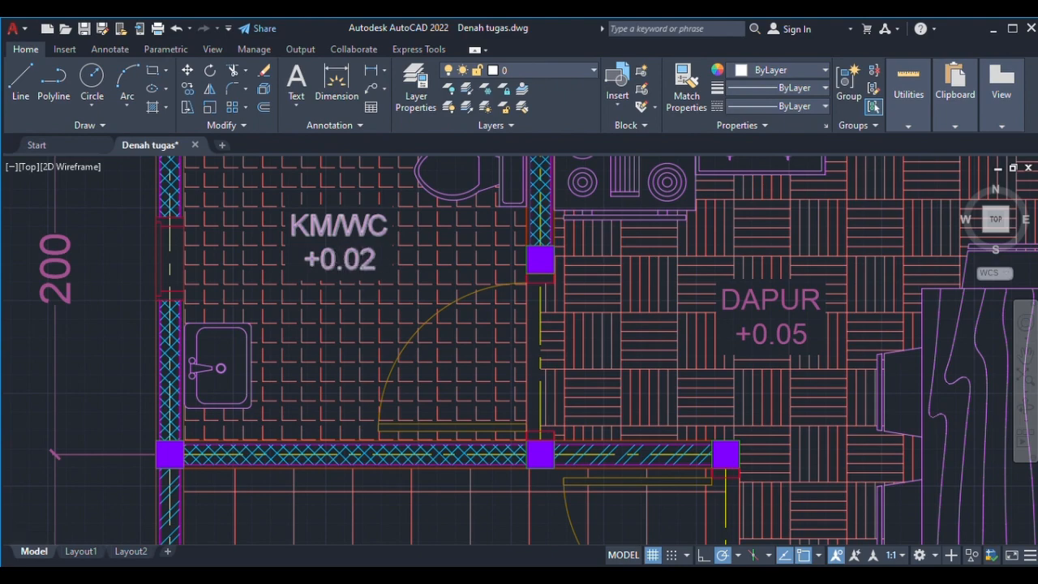
scroll(344, 261, "down", 2)
middle_click_drag(360, 262, 162, 274)
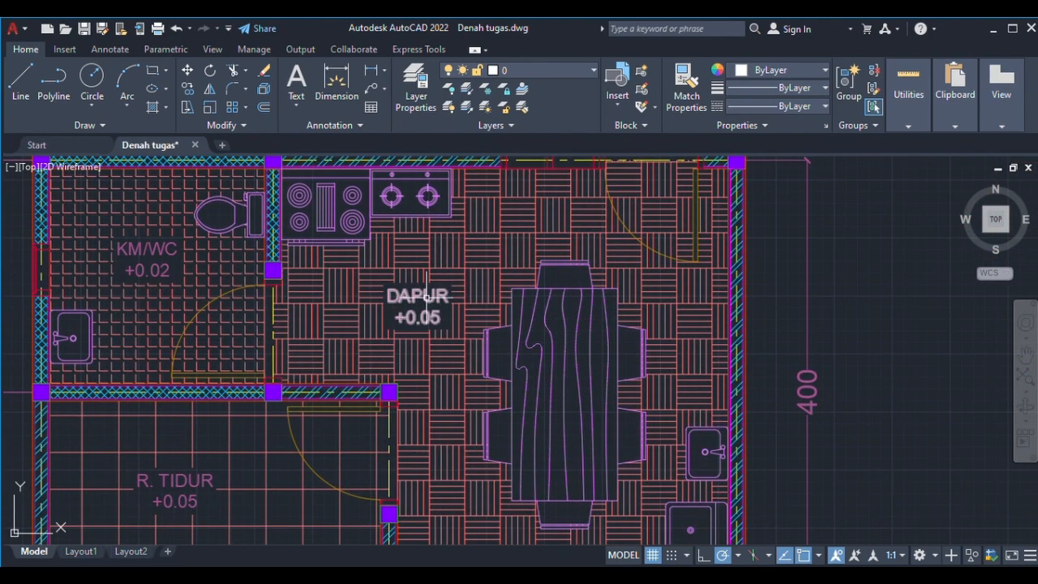
scroll(426, 302, "up", 2)
scroll(454, 325, "down", 2)
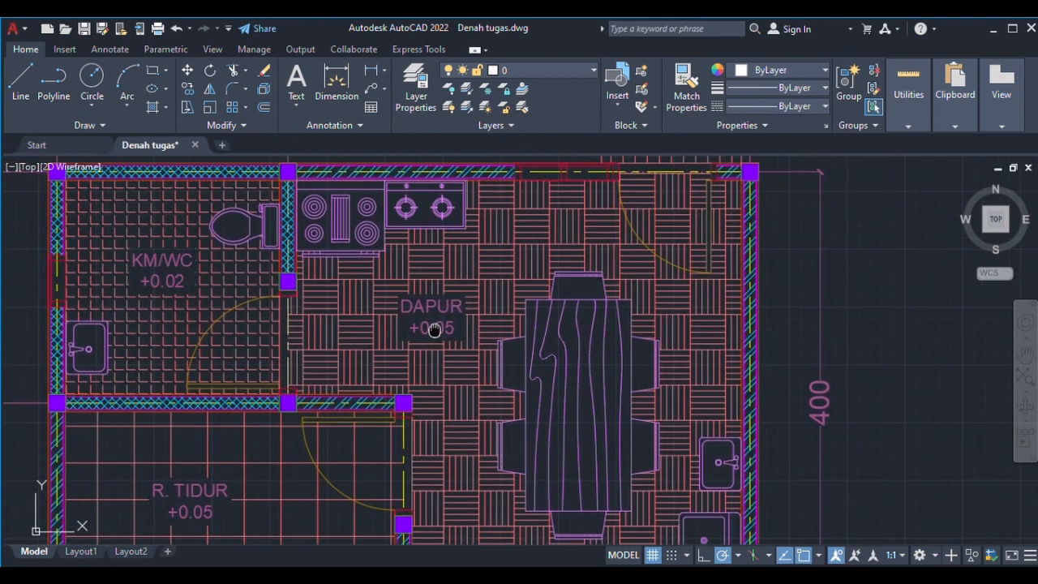
middle_click_drag(454, 324, 485, 325)
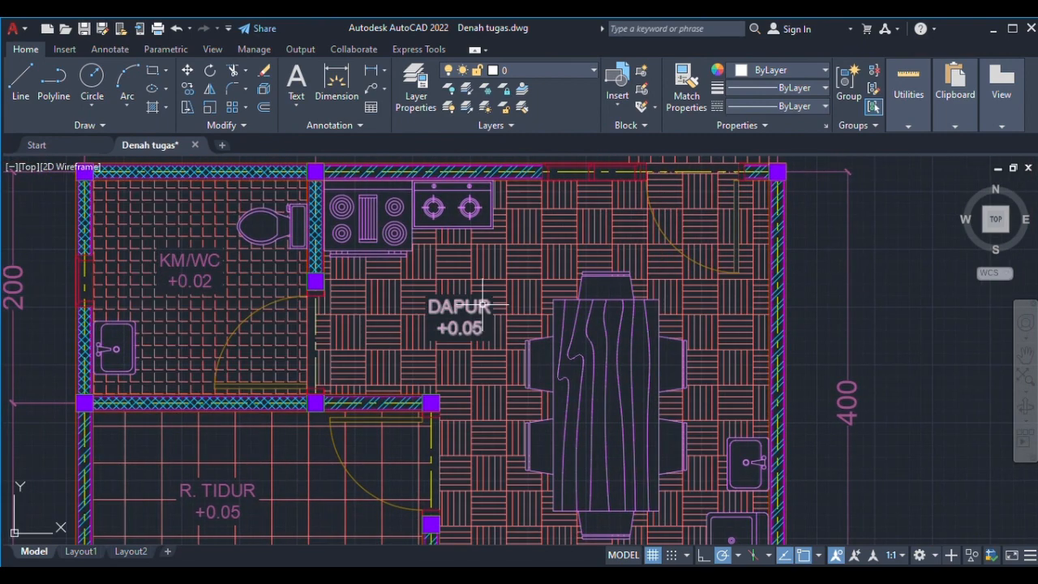
Step: Examine the room name and floor level labels in the bedroom and front room, and the level label outside the front door
scroll(487, 304, "down", 2)
middle_click_drag(487, 304, 492, 189)
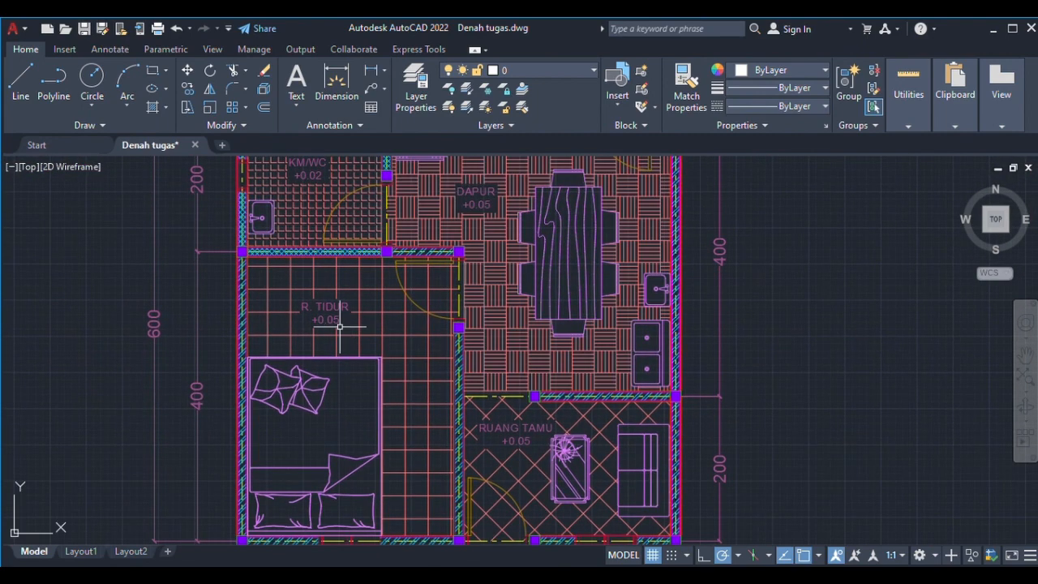
scroll(337, 323, "up", 2)
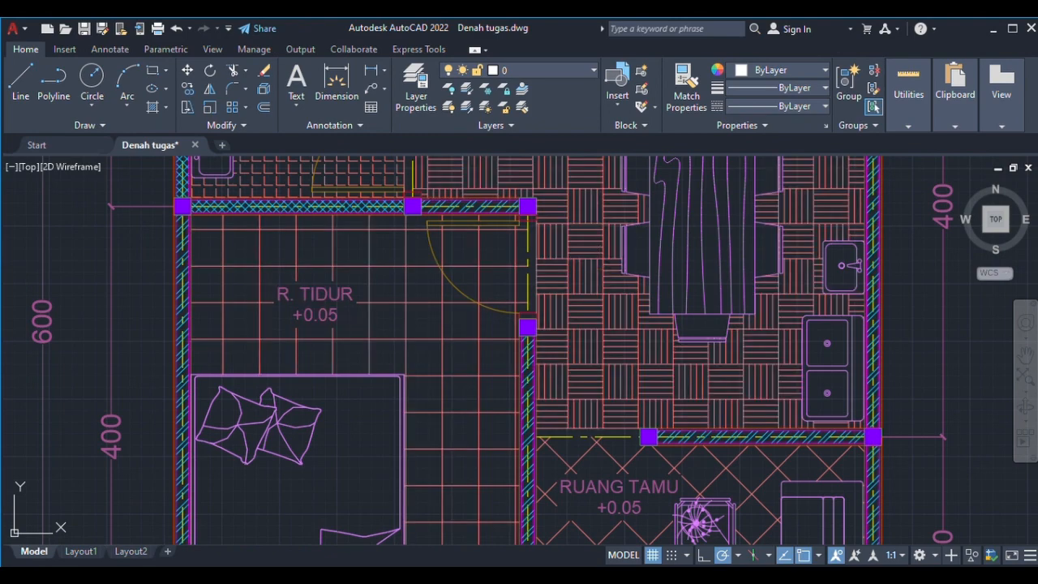
middle_click_drag(596, 284, 528, 370)
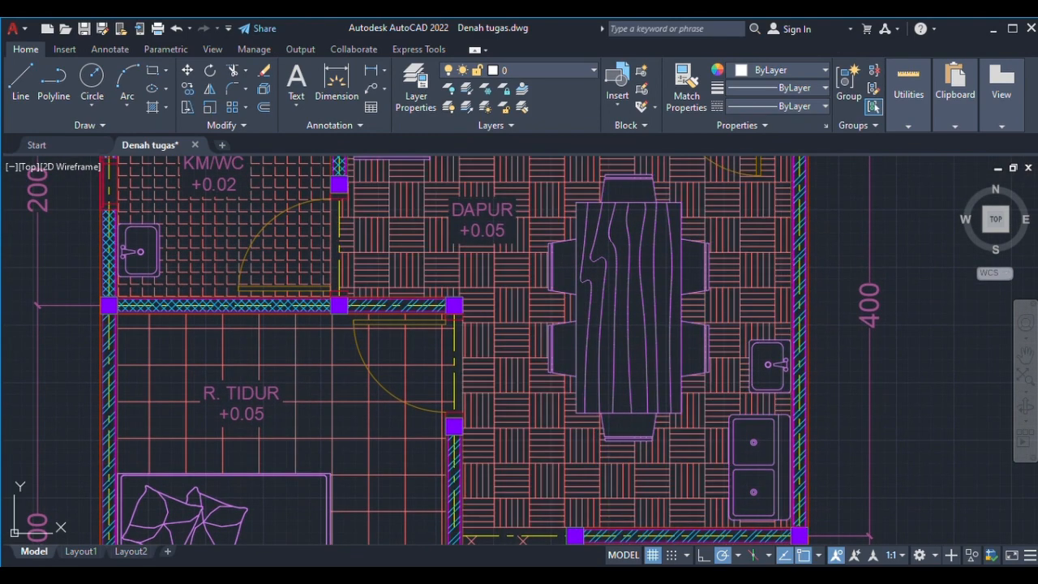
scroll(499, 366, "down", 2)
scroll(457, 334, "up", 2)
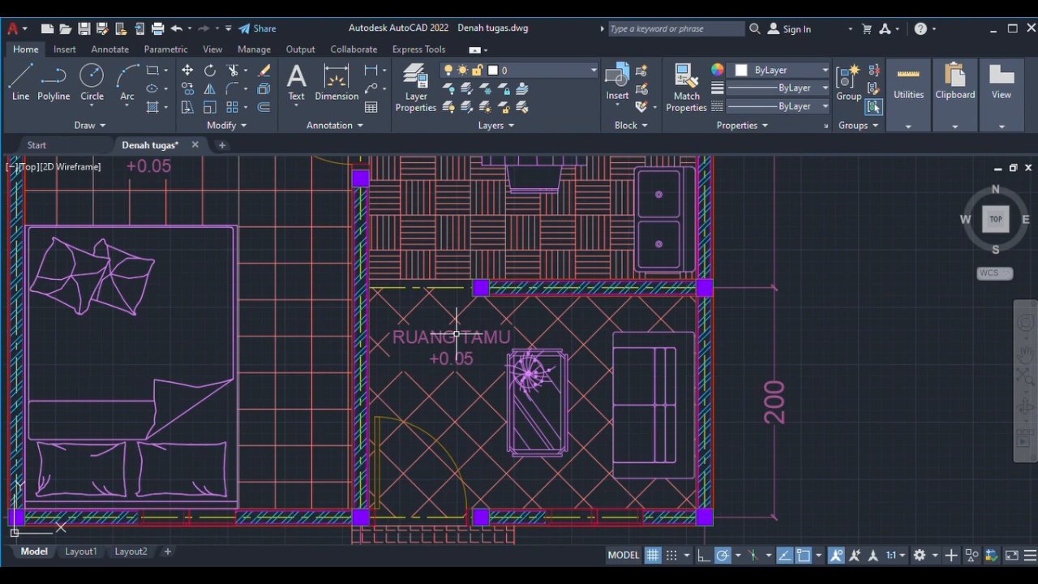
scroll(455, 333, "down", 2)
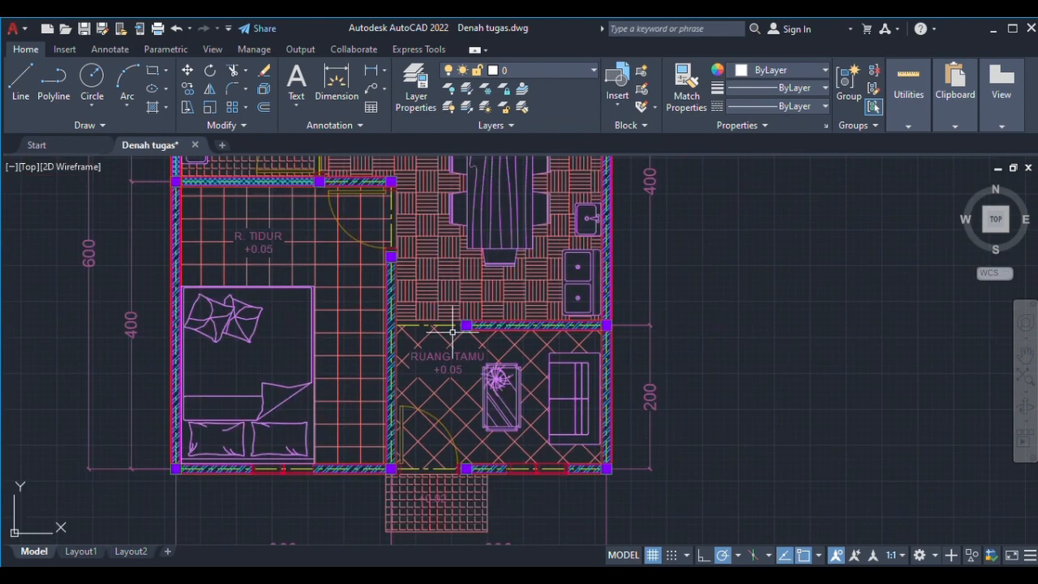
middle_click_drag(470, 390, 444, 256)
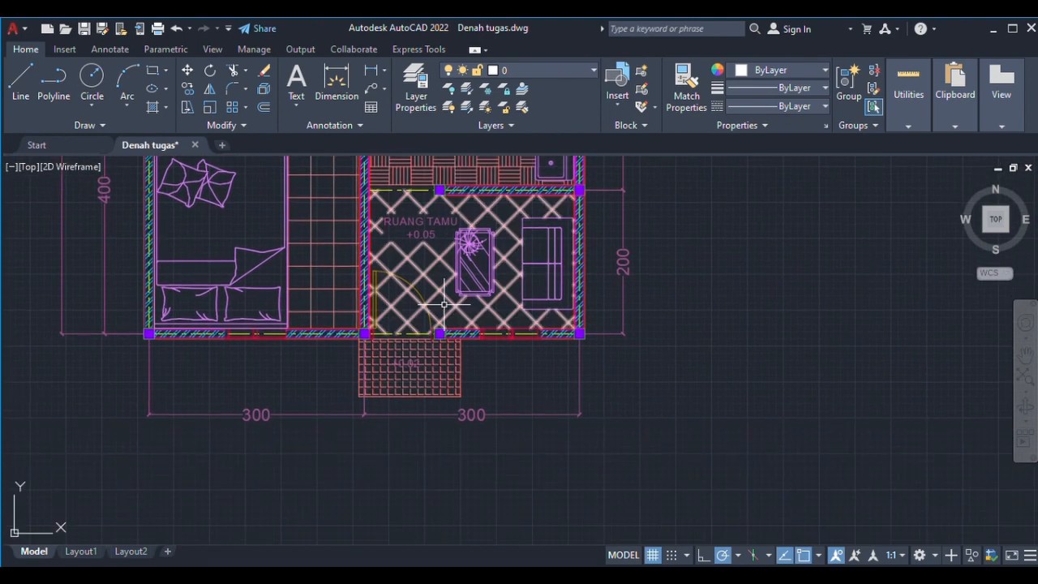
scroll(418, 362, "up", 4)
scroll(417, 363, "up", 4)
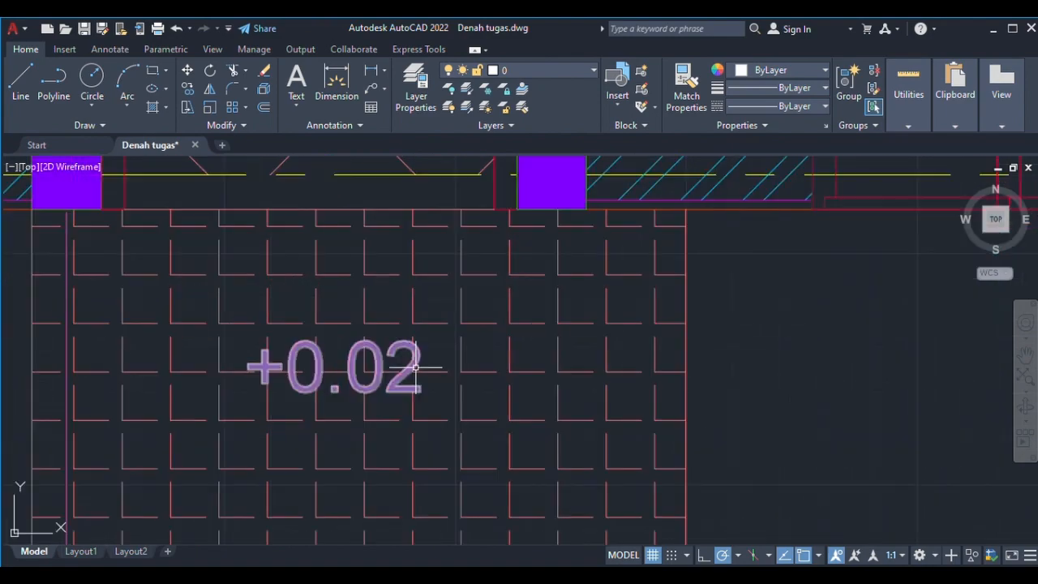
scroll(519, 354, "down", 8)
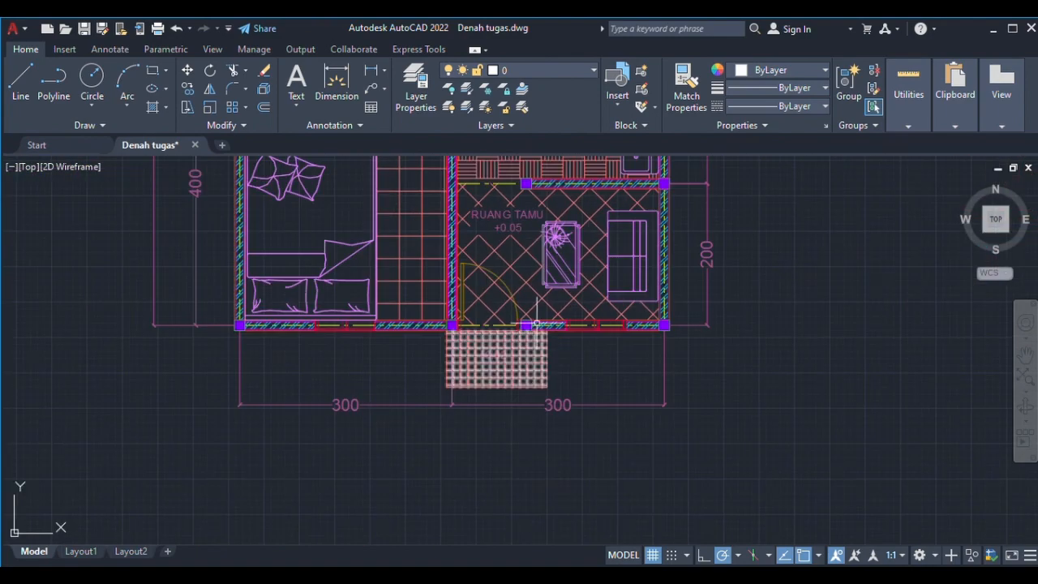
Step: Examine the floor level label on the terrace outside the kitchen's back door
mouse_move(560, 396)
middle_mouse_down()
mouse_move(542, 388)
mouse_move(529, 546)
middle_mouse_up()
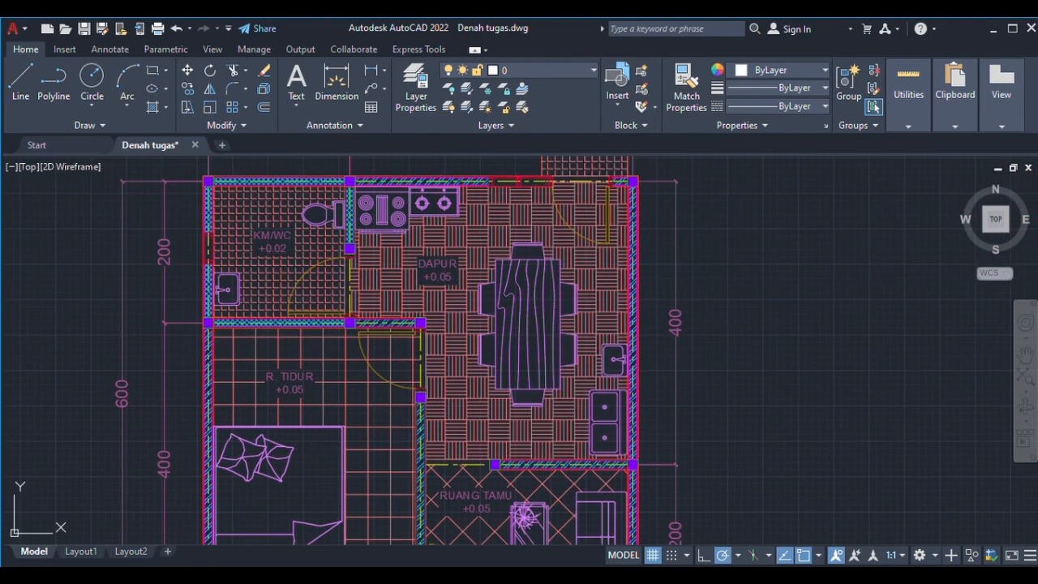
middle_click_drag(526, 204, 404, 349)
scroll(489, 289, "up", 4)
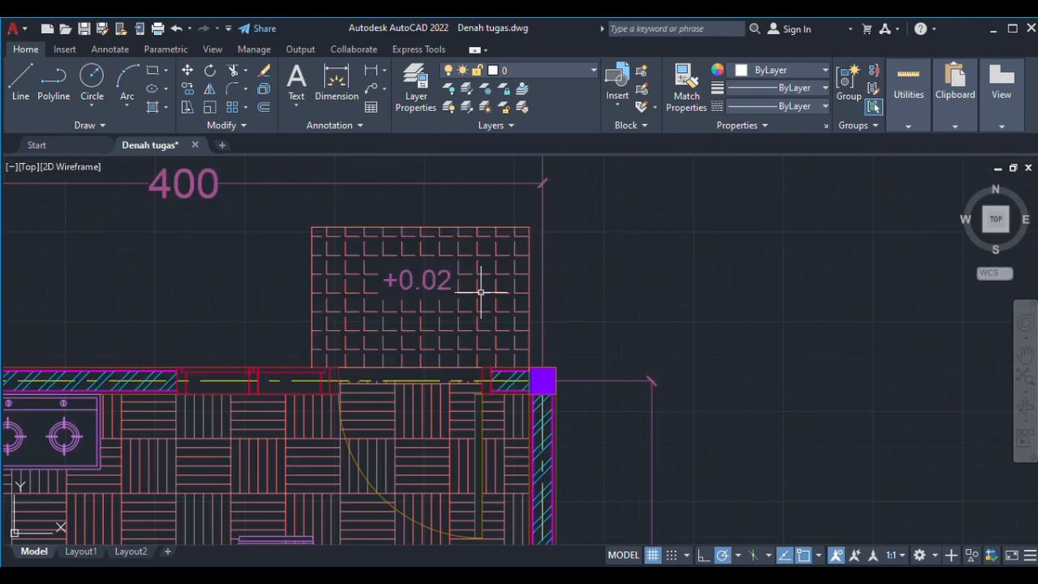
scroll(470, 318, "down", 4)
middle_click_drag(447, 332, 568, 192)
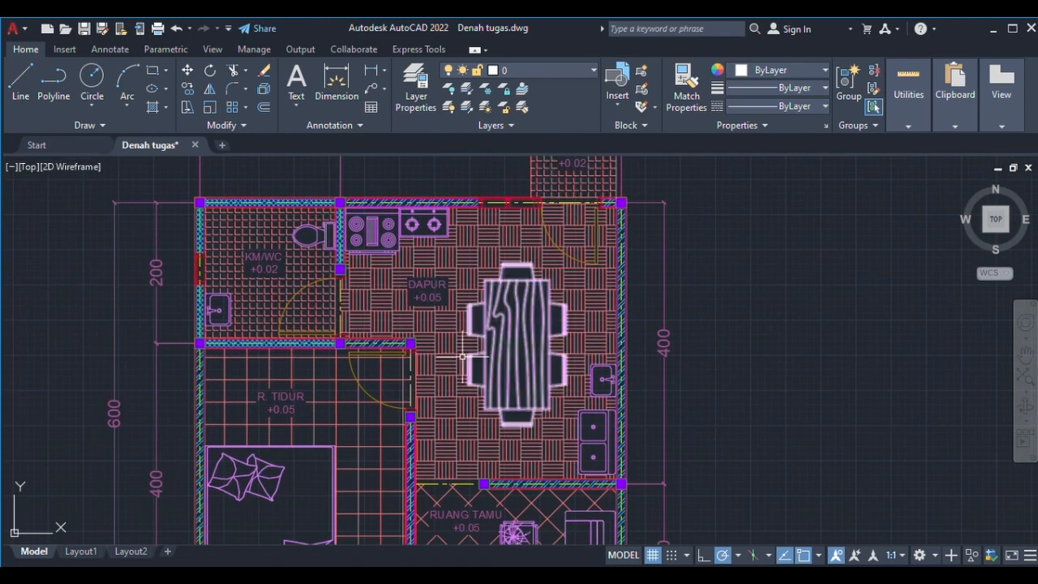
Step: Add a multiline text in the empty area beside the plan, reading "KM WC" with "+0.02" on the second line
middle_click_drag(448, 364, 262, 322)
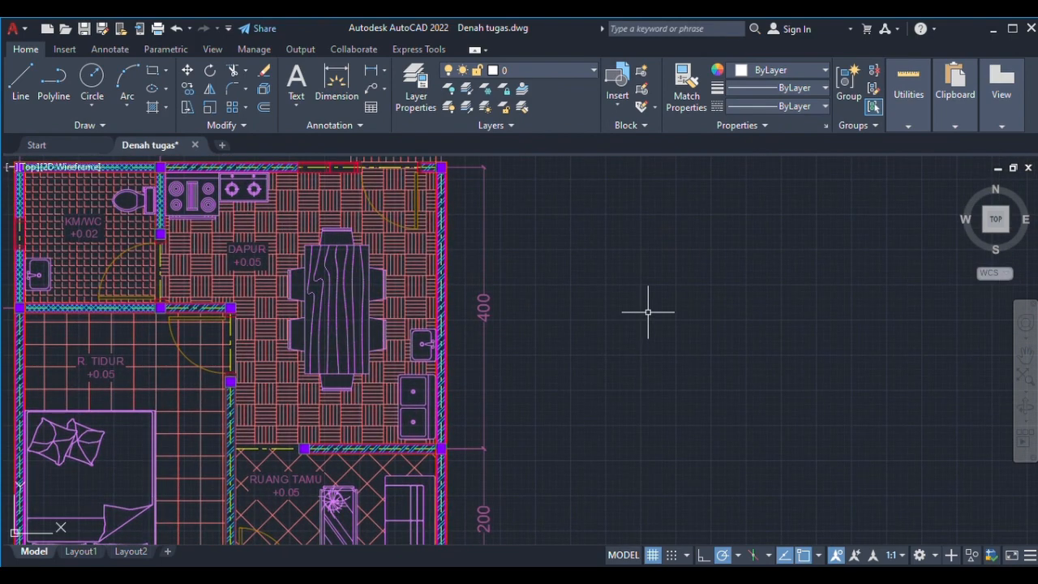
middle_click_drag(628, 307, 390, 338)
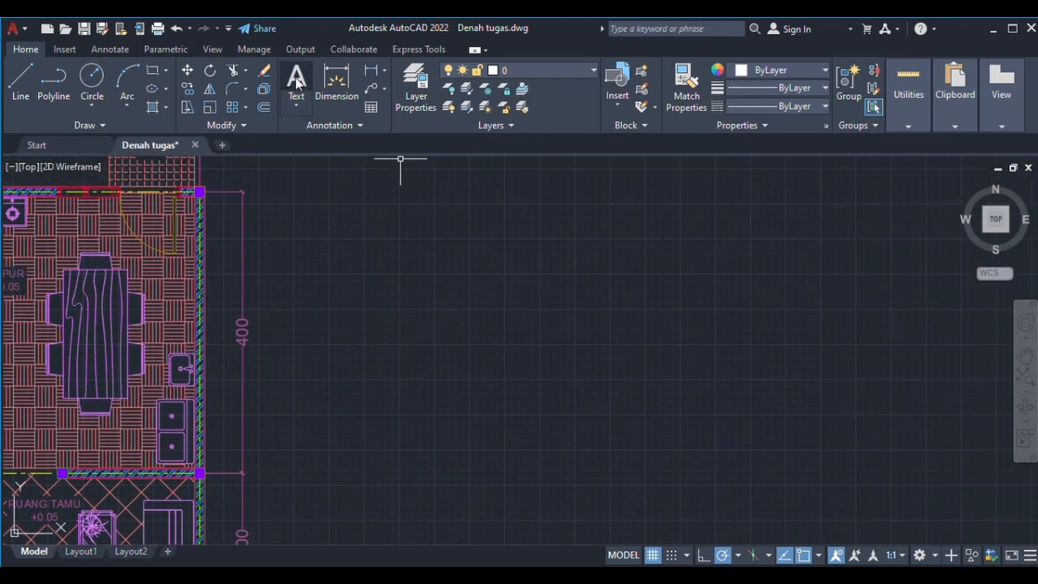
left_click(469, 270)
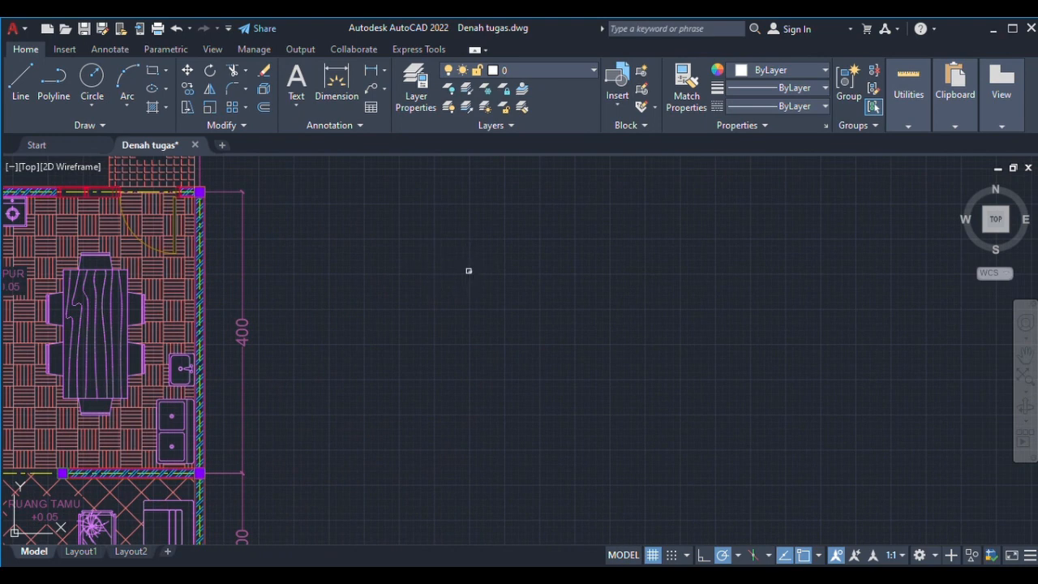
left_click(504, 299)
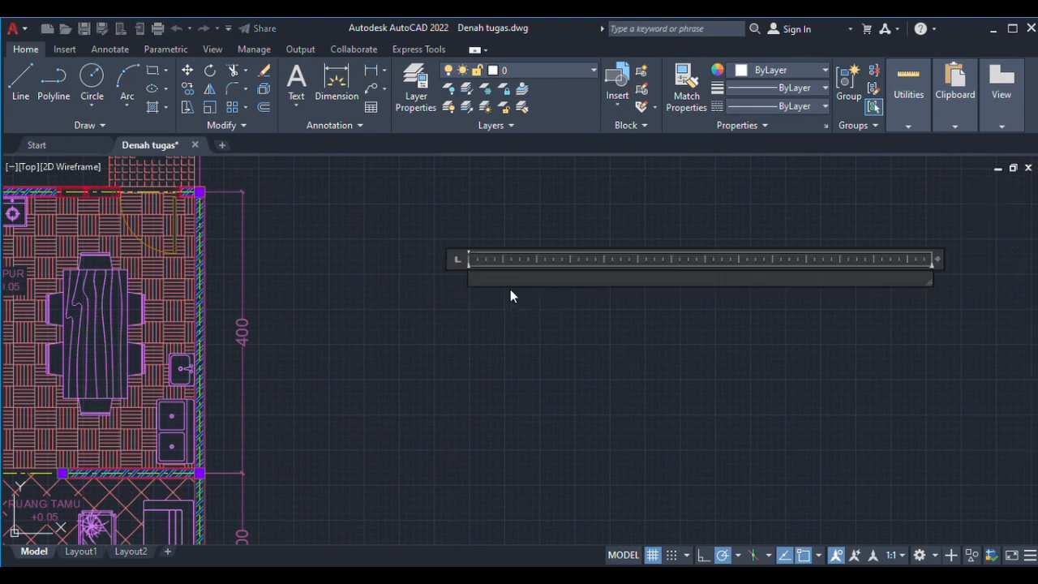
type("KM WC")
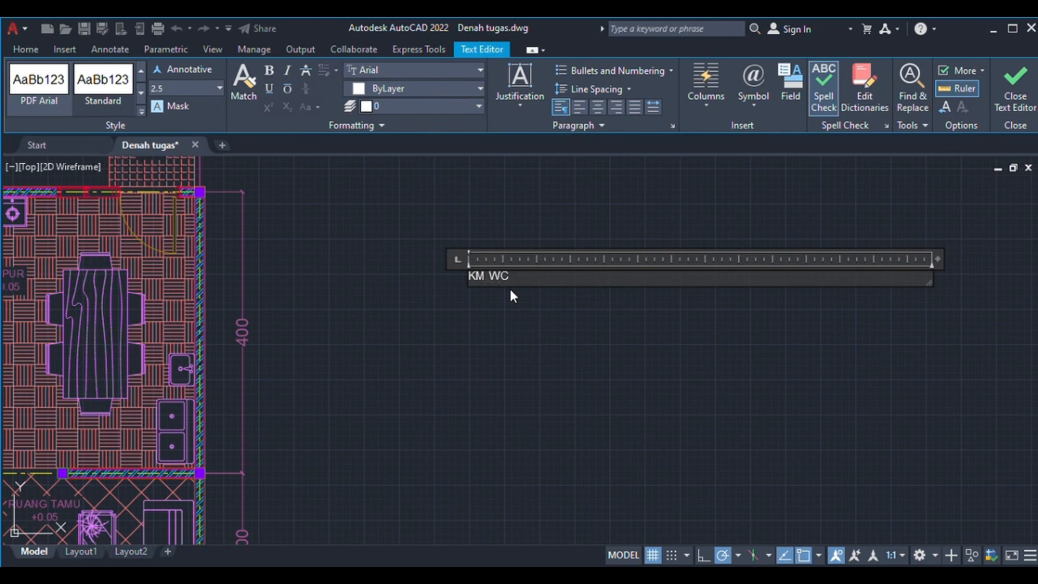
key("Return")
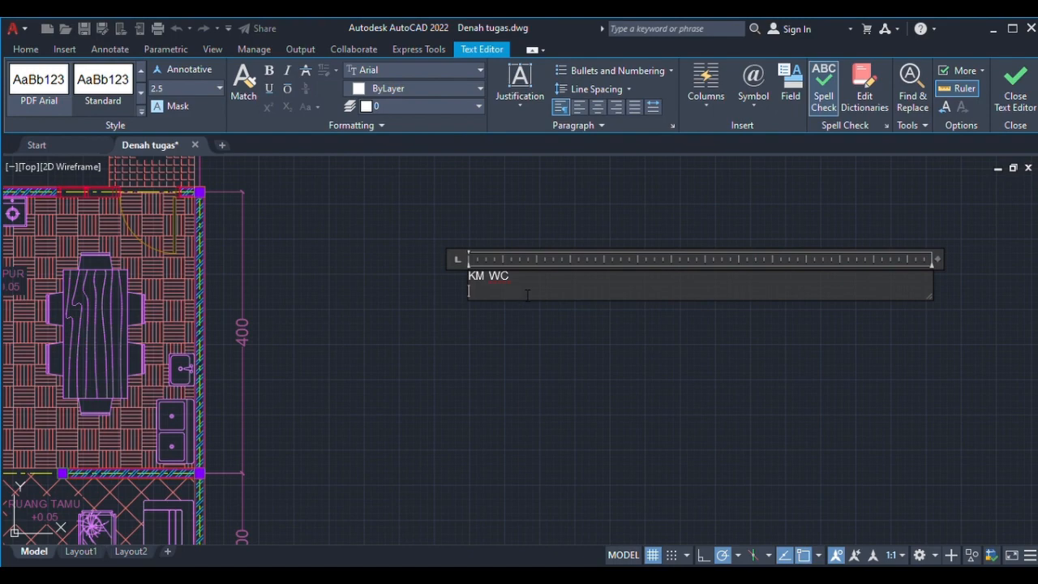
mouse_move(188, 259)
middle_mouse_down()
mouse_move(704, 259)
mouse_move(71, 258)
middle_mouse_up()
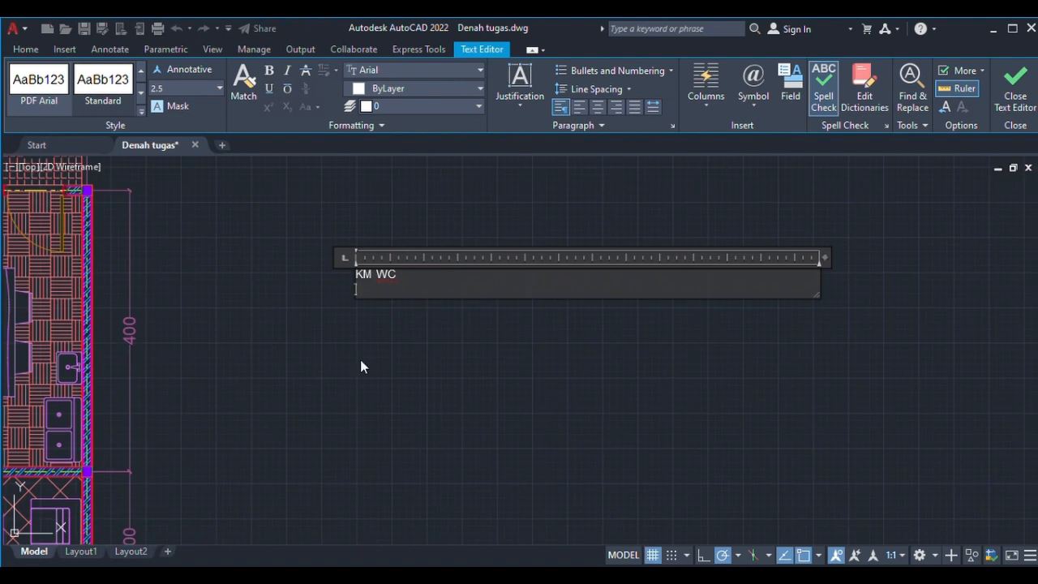
type("+")
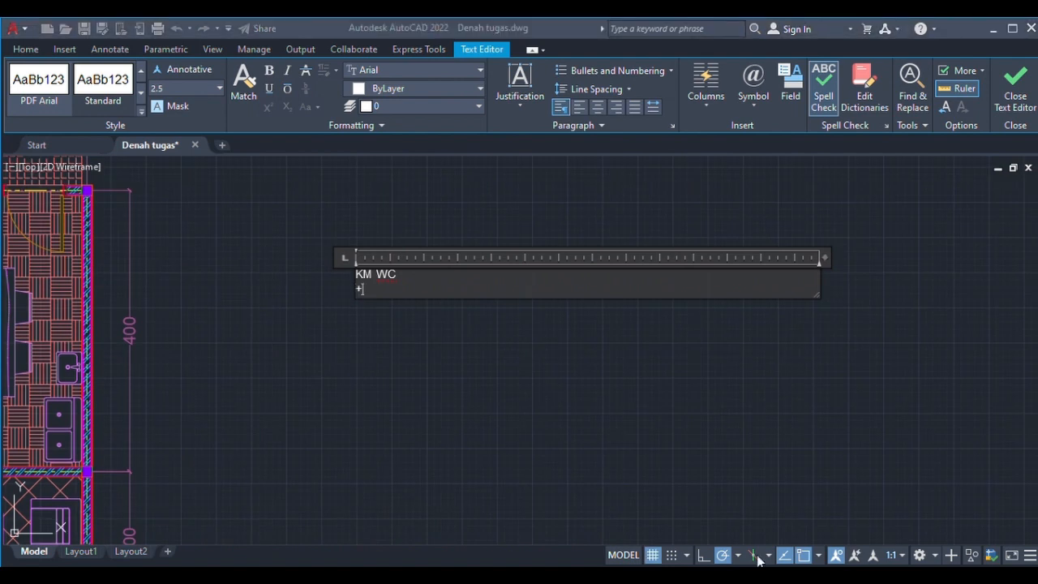
left_click(400, 289)
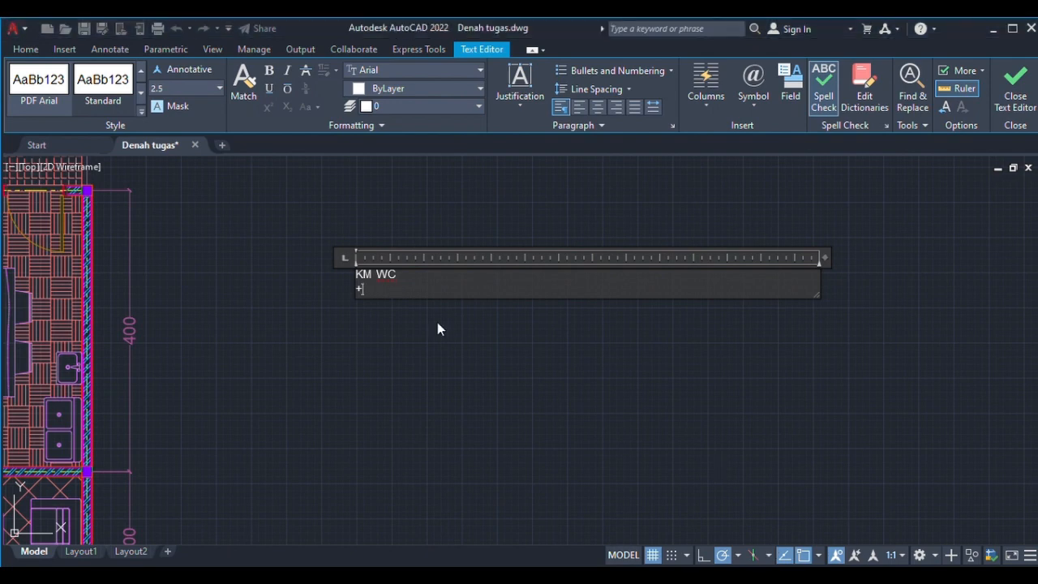
type("0.02")
left_click(530, 310)
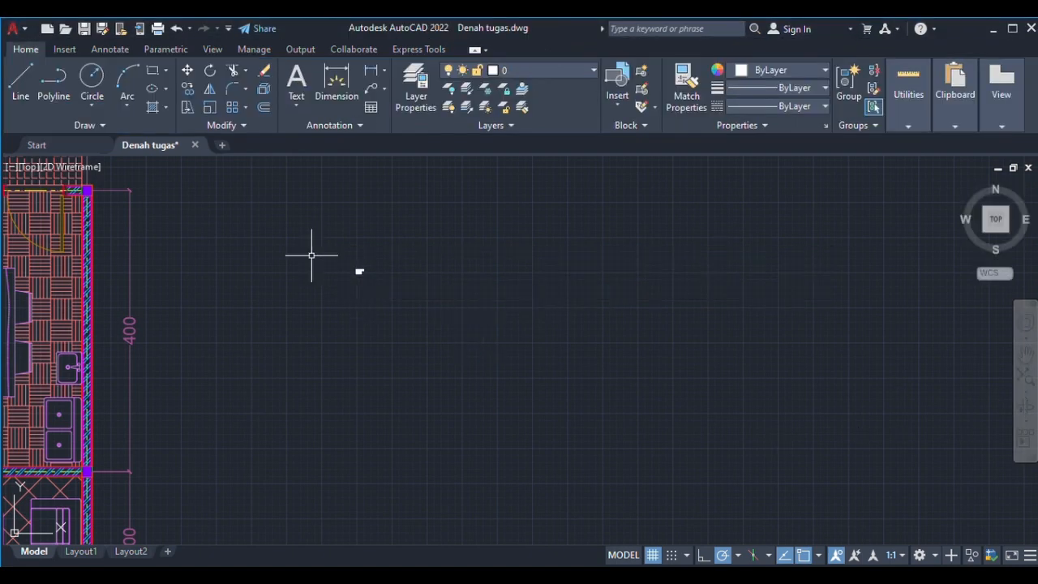
Step: Set the text height of both lines of the new KM WC label to 19
scroll(340, 268, "up", 10)
scroll(314, 267, "down", 6)
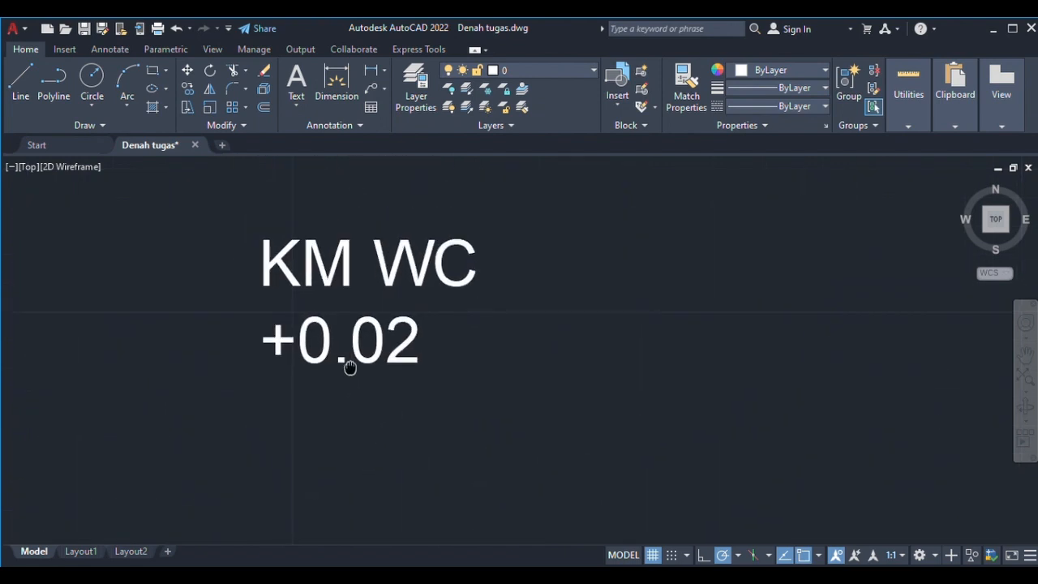
double_click(359, 358)
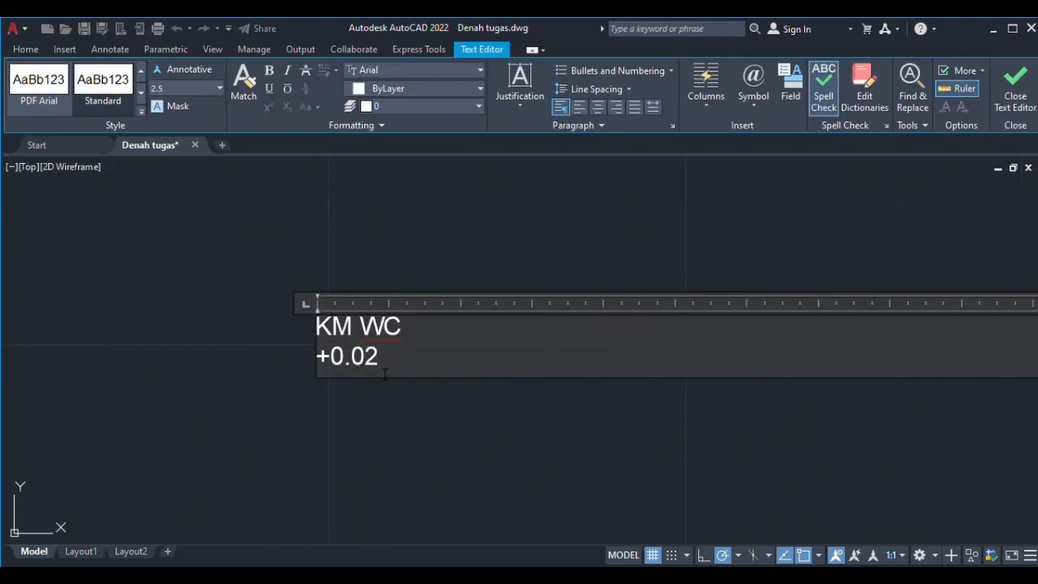
key("ctrl+a")
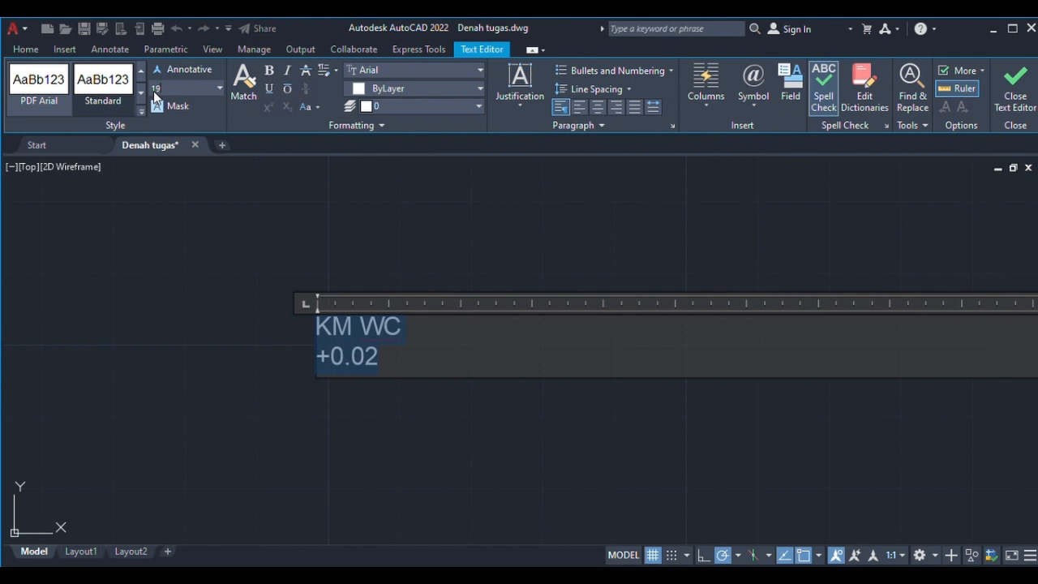
key("Return")
scroll(275, 248, "down", 8)
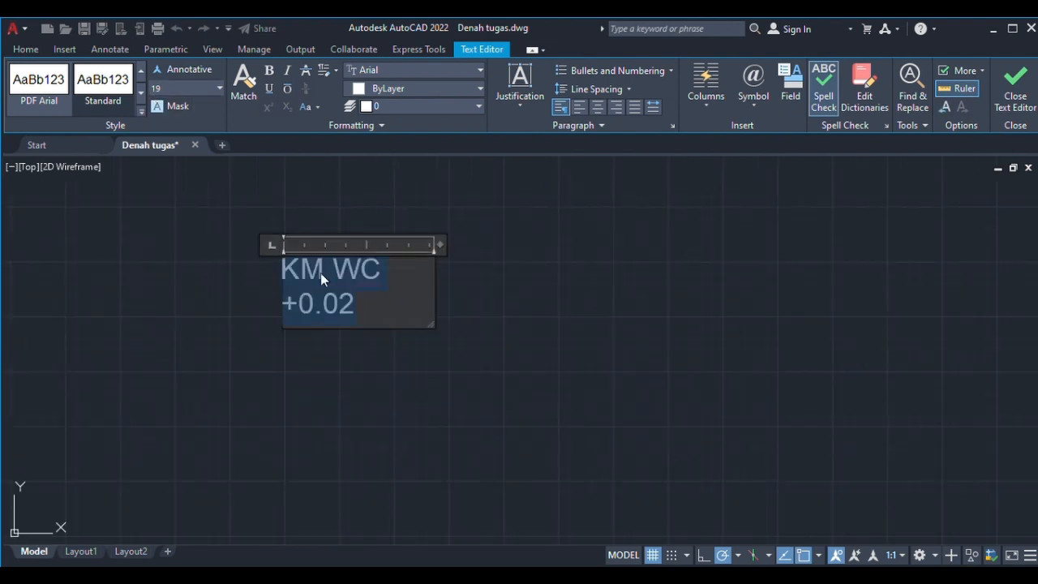
left_click(375, 318)
scroll(339, 314, "down", 4)
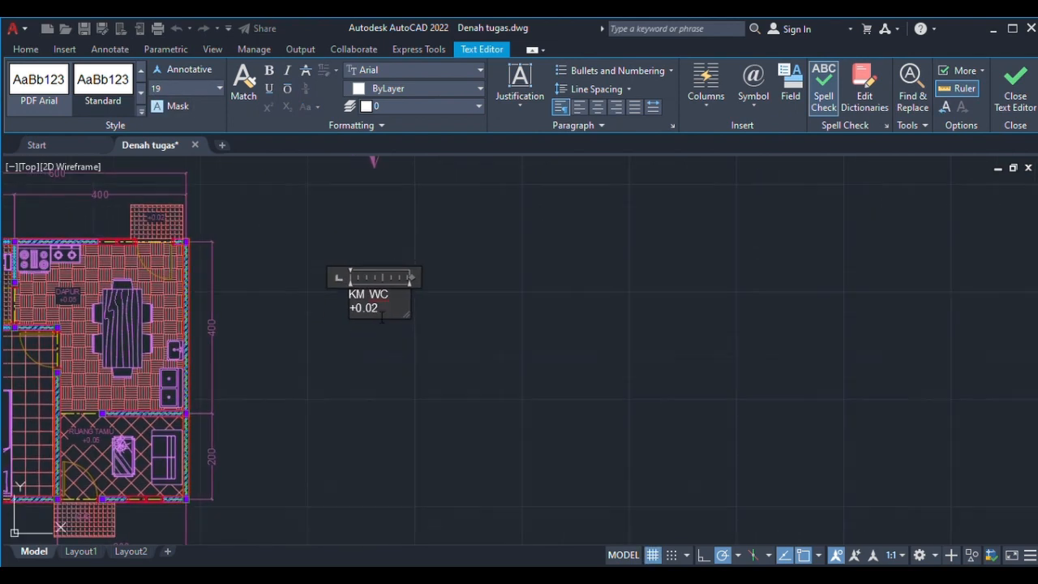
scroll(380, 316, "up", 6)
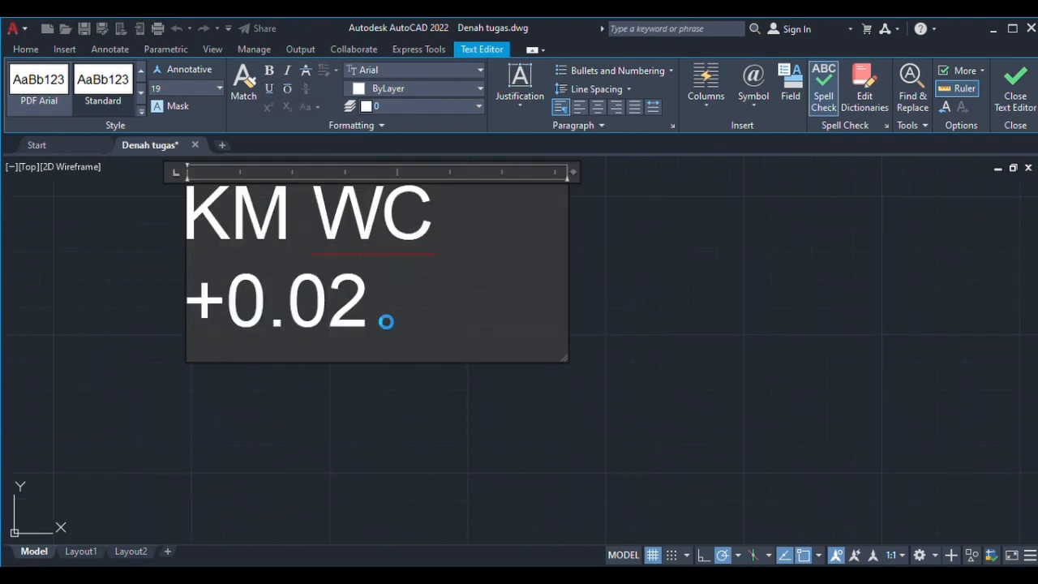
key("Escape")
scroll(375, 313, "down", 5)
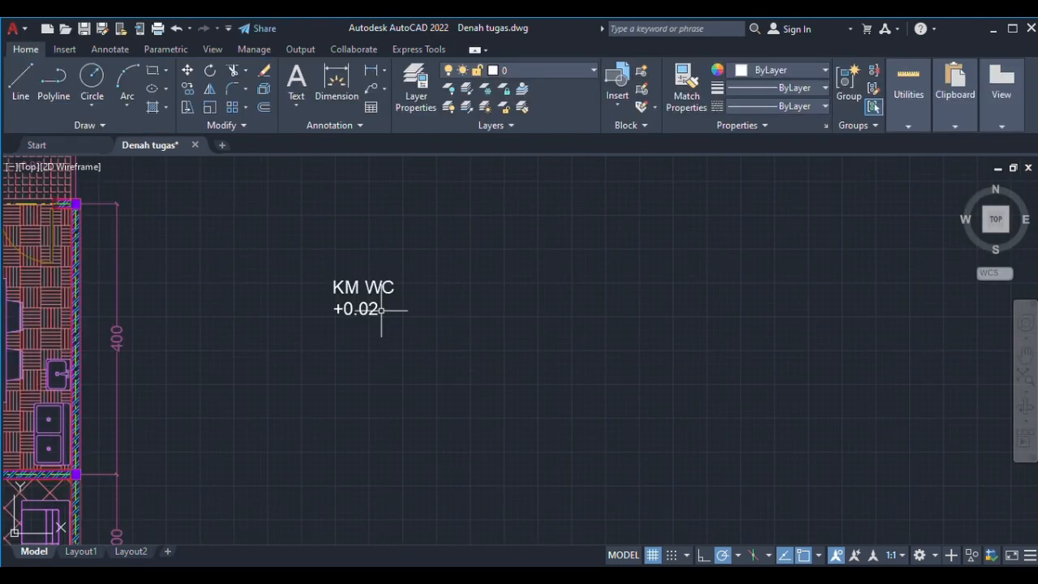
Step: Review the plan's existing room labels beside the new text, and examine the dimensions above the bathroom and kitchen
mouse_move(404, 283)
middle_mouse_down()
mouse_move(467, 274)
mouse_move(494, 290)
mouse_move(677, 289)
middle_mouse_up()
scroll(491, 276, "up", 6)
scroll(495, 301, "down", 4)
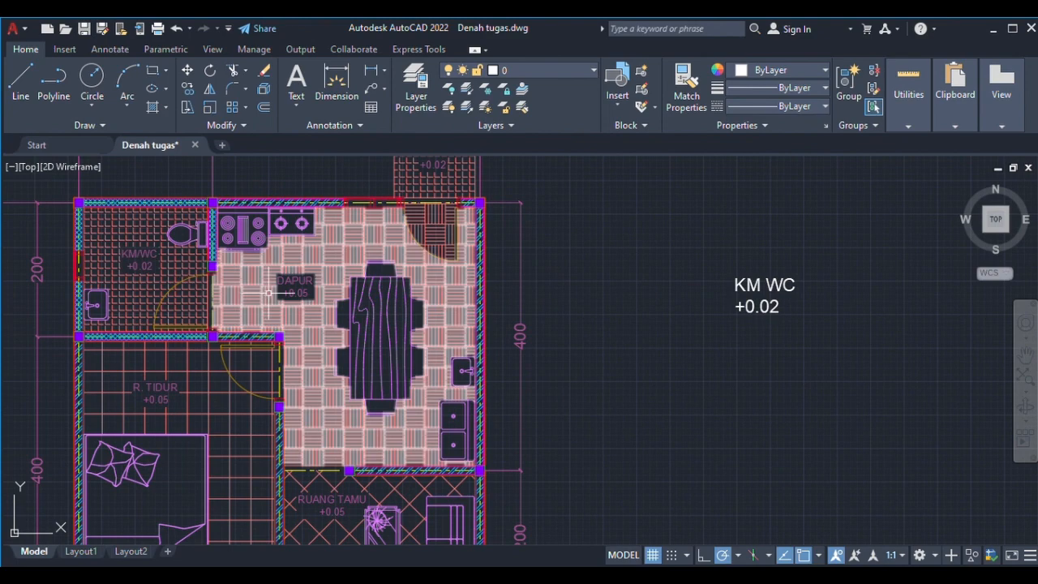
mouse_move(269, 296)
middle_mouse_down()
mouse_move(351, 237)
mouse_move(396, 452)
middle_mouse_up()
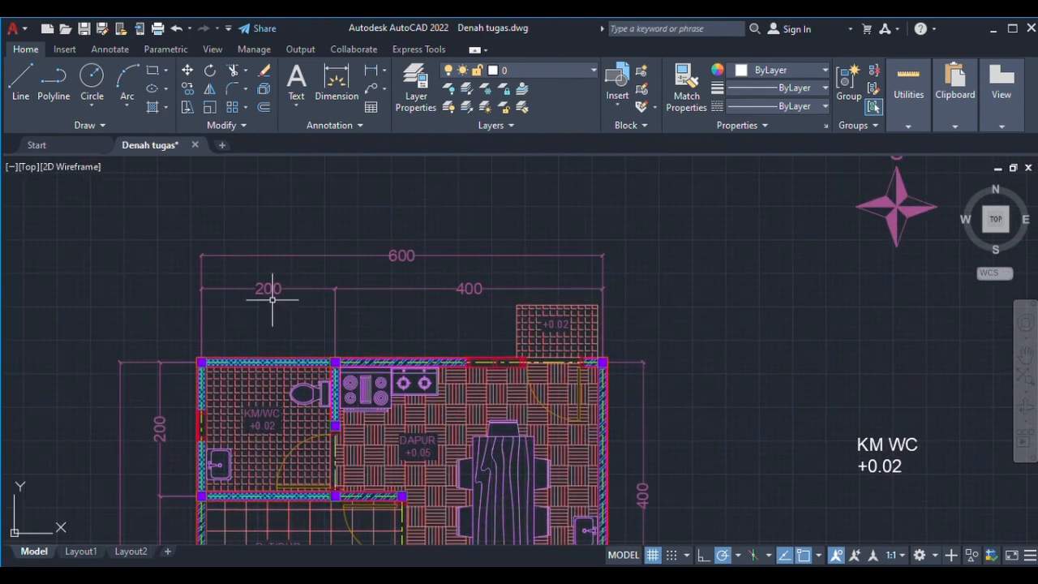
scroll(268, 290, "up", 4)
scroll(268, 288, "down", 4)
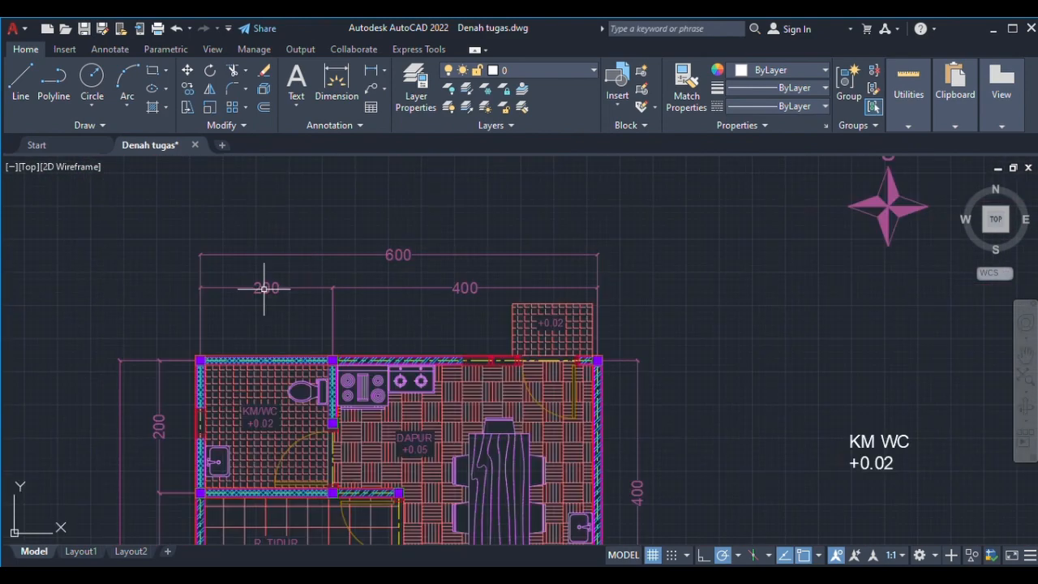
scroll(291, 311, "up", 2)
Step: Examine the dimensioned door frame detail beside the plan and review the dimensions around the plan
middle_click_drag(296, 311, 654, 246)
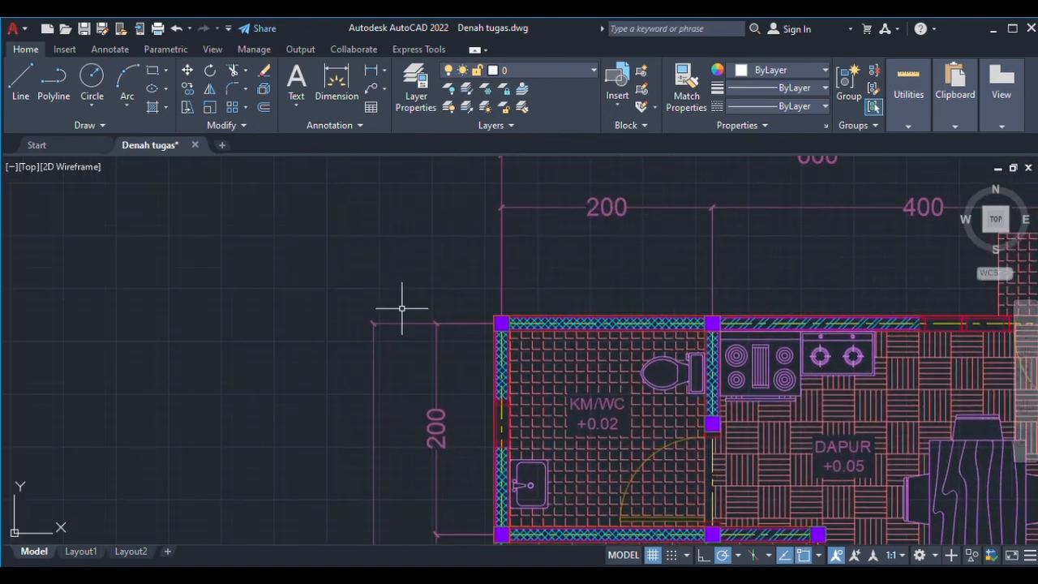
middle_click_drag(243, 374, 468, 223)
middle_click_drag(139, 423, 236, 308)
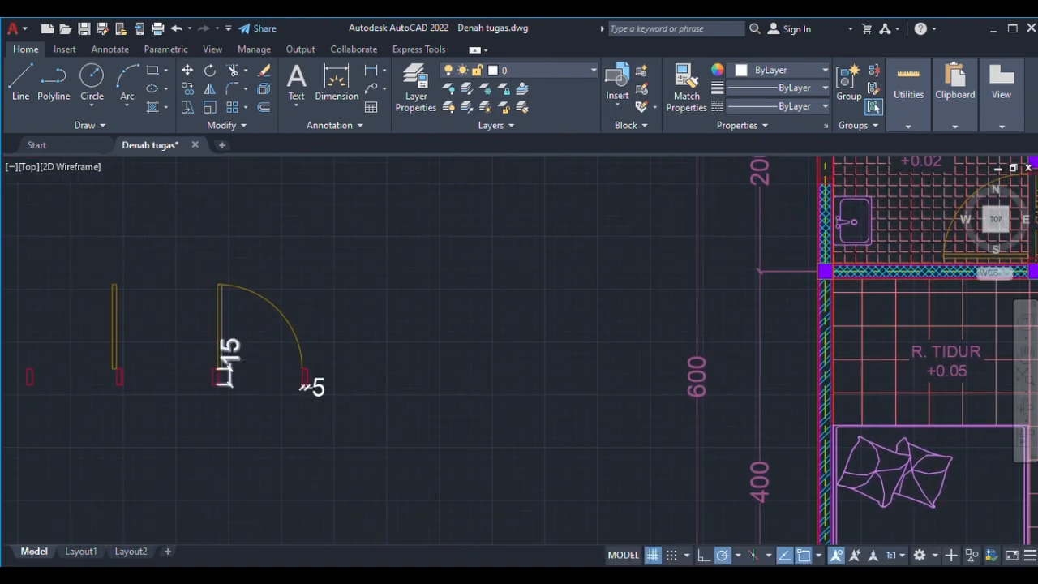
scroll(229, 364, "up", 2)
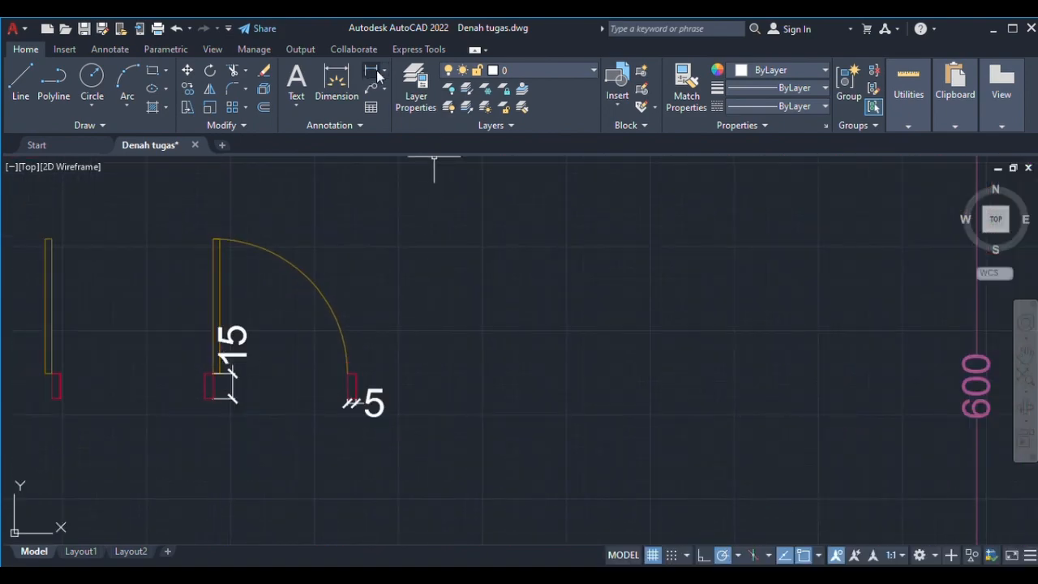
scroll(378, 216, "down", 4)
middle_click_drag(378, 216, 95, 315)
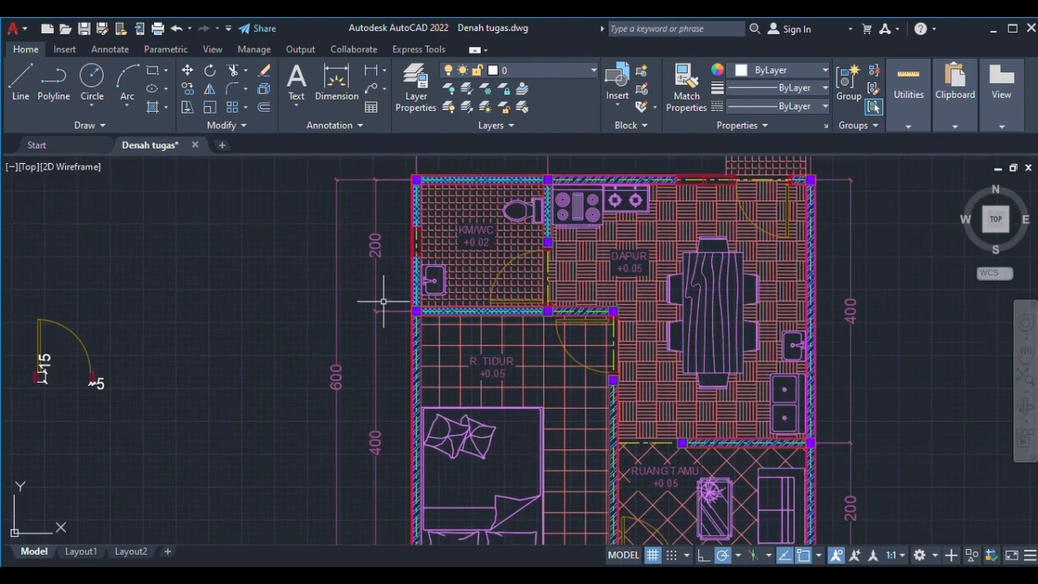
middle_click_drag(439, 262, 293, 398)
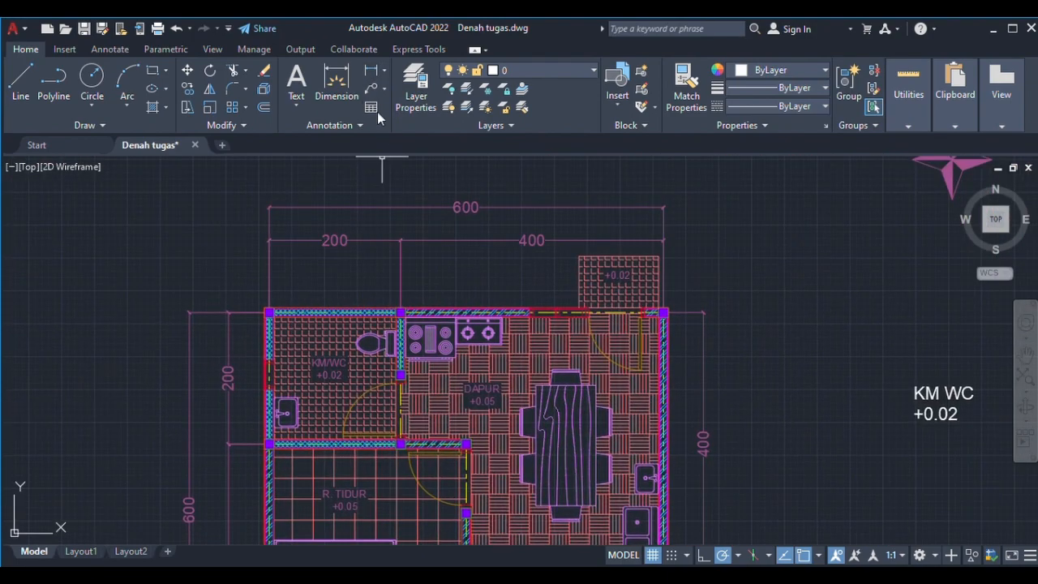
Step: Dimension the layer table's upper edge from its outer corner at the NO column to the line between TEBAL and JENIS GARIS
middle_click_drag(487, 288, 309, 268)
scroll(313, 270, "down", 4)
middle_click_drag(298, 347, 703, 195)
middle_click_drag(343, 341, 427, 322)
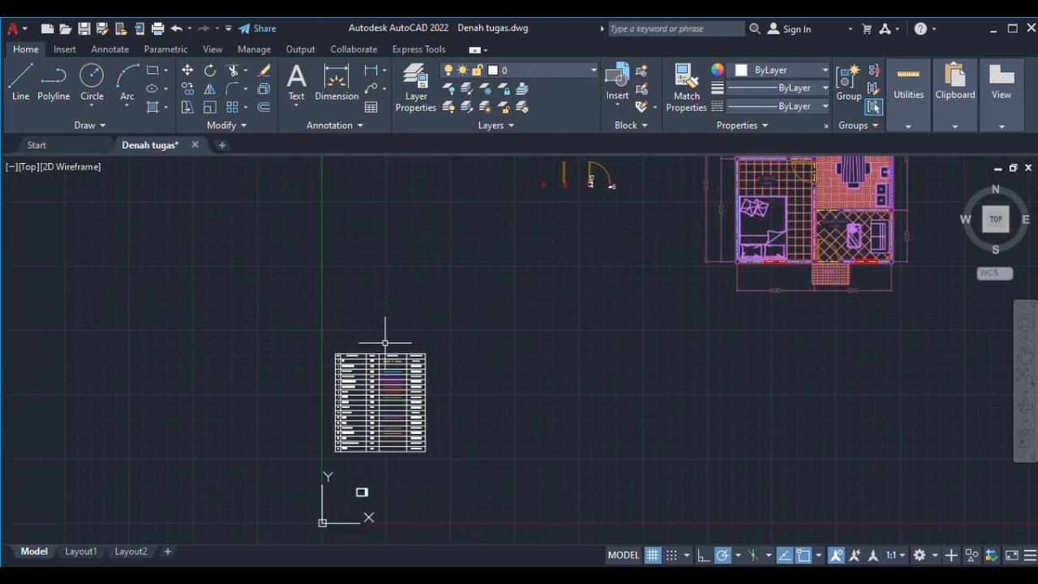
scroll(386, 340, "up", 4)
scroll(386, 341, "up", 4)
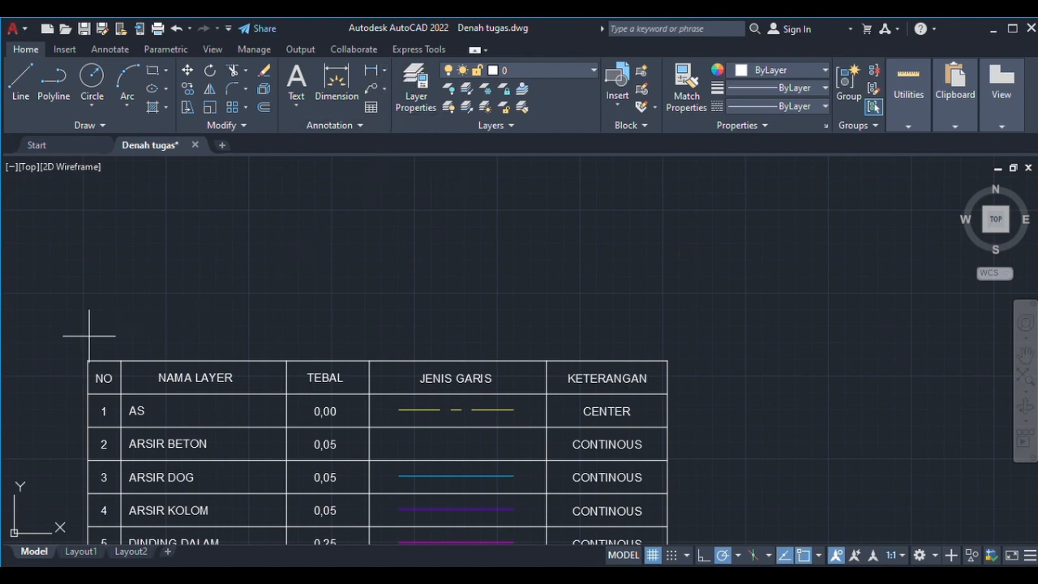
left_click(88, 361)
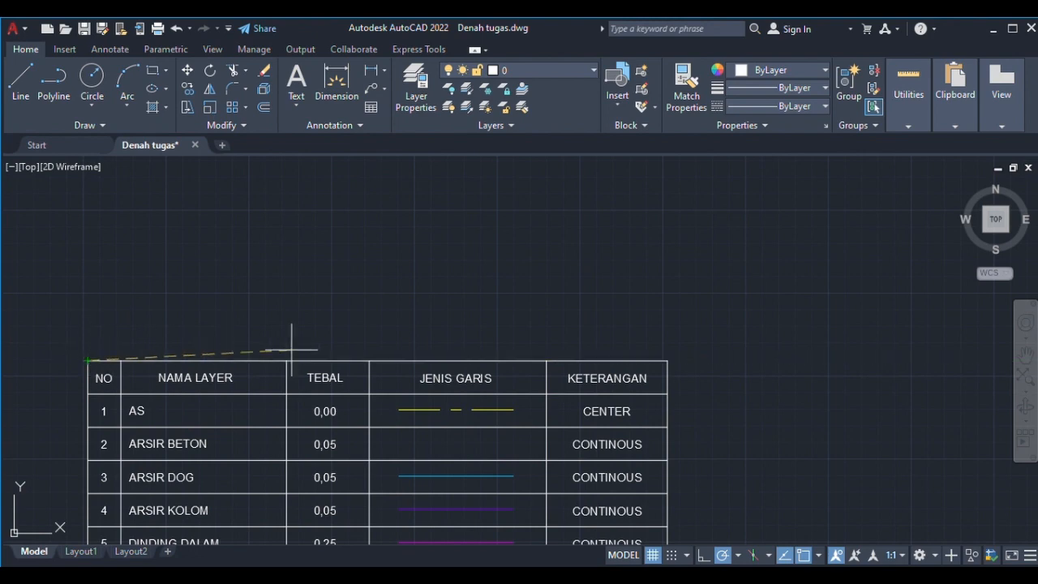
left_click(370, 361)
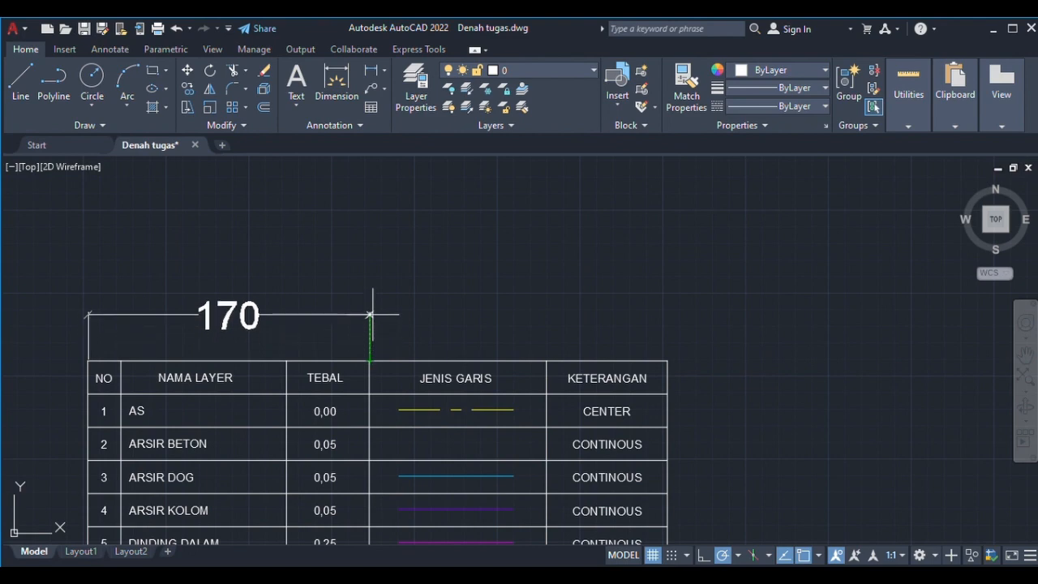
Step: Dimension the combined width of the NO, NAMA LAYER and TEBAL columns and the width of the JENIS GARIS column above the table
left_click(370, 304)
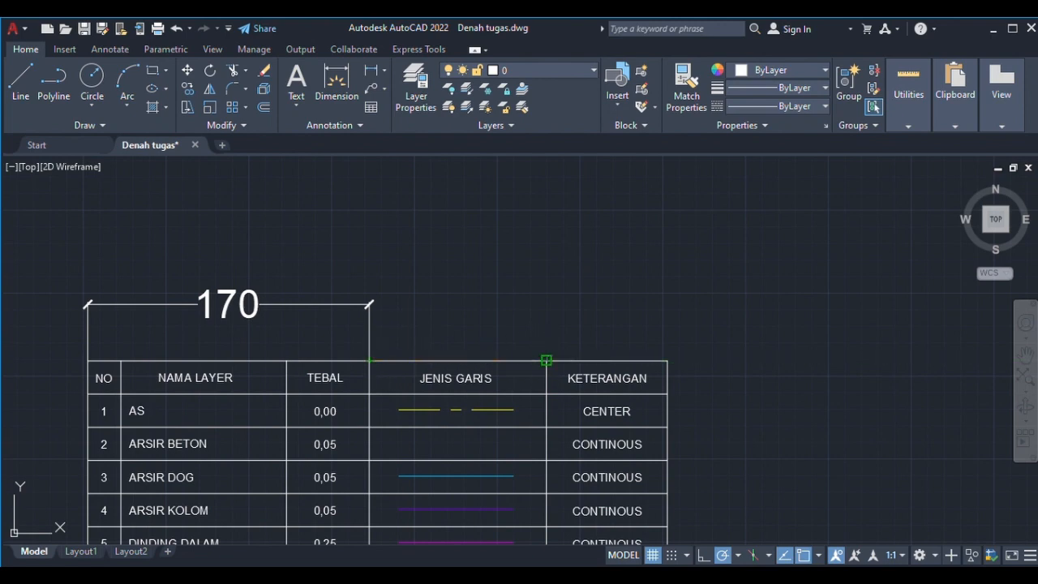
left_click(547, 360)
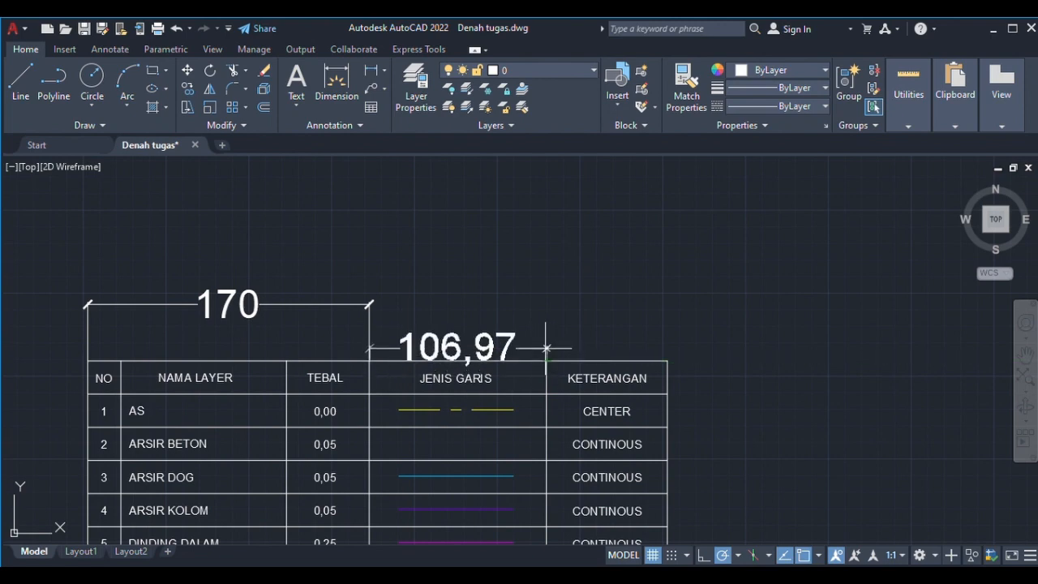
left_click(370, 304)
scroll(618, 335, "down", 2)
mouse_move(618, 334)
middle_mouse_down()
mouse_move(402, 257)
mouse_move(413, 274)
middle_mouse_up()
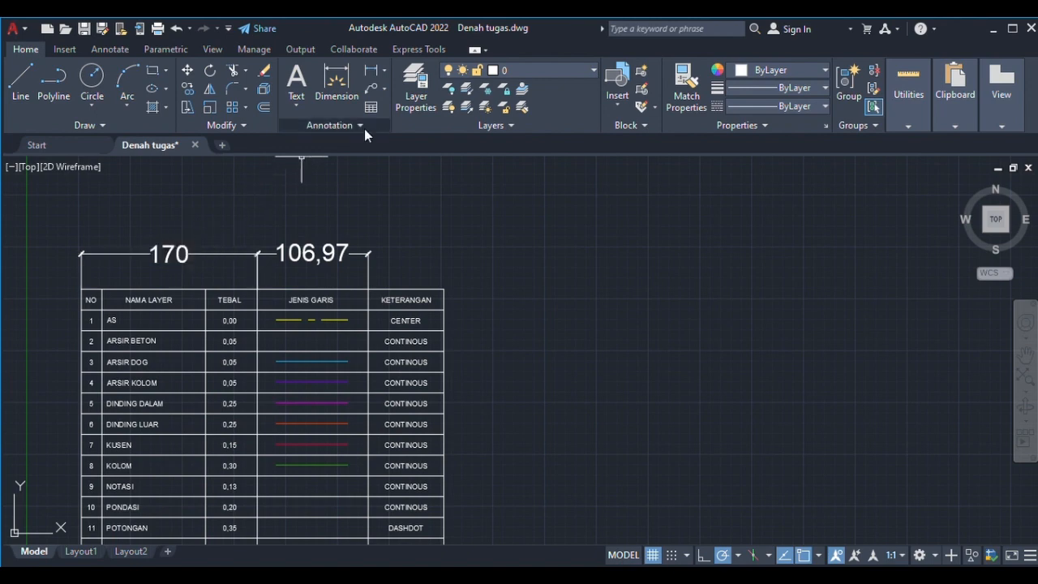
left_click(288, 158)
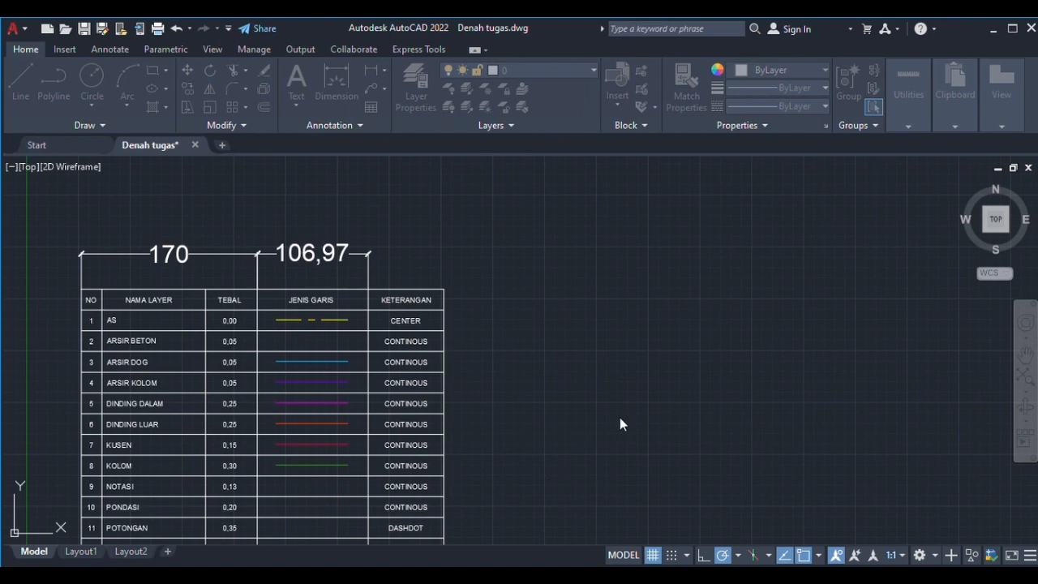
Step: Examine the house floor plan, including its dimensions, room labels, floor patterns and entrance terraces
mouse_move(387, 330)
middle_mouse_down()
mouse_move(497, 328)
mouse_move(374, 306)
middle_mouse_up()
scroll(468, 306, "down", 4)
scroll(352, 300, "up", 4)
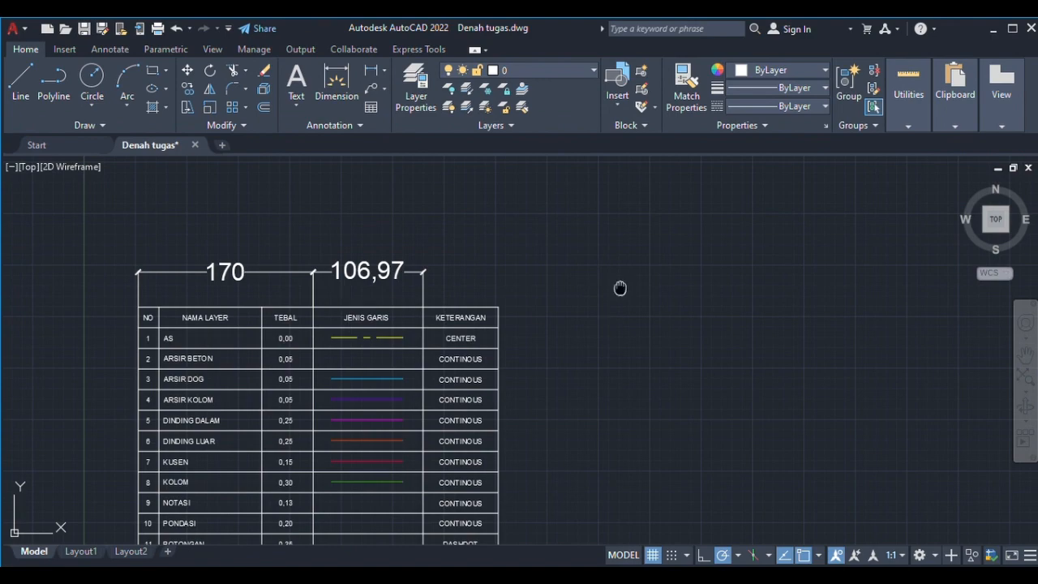
scroll(621, 288, "down", 4)
middle_click_drag(621, 287, 366, 338)
scroll(408, 331, "down", 4)
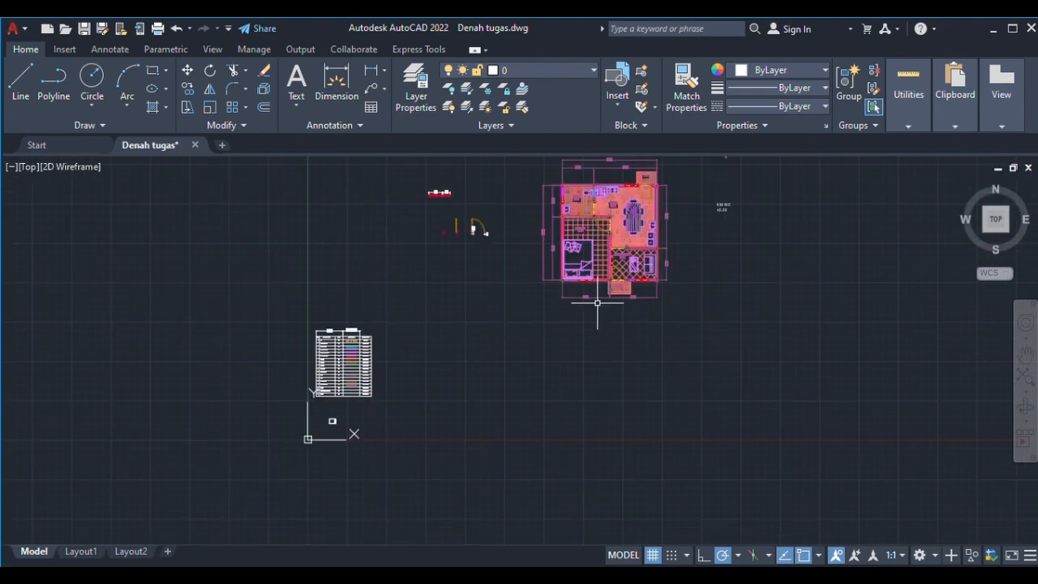
middle_click_drag(598, 290, 434, 370)
scroll(459, 315, "up", 4)
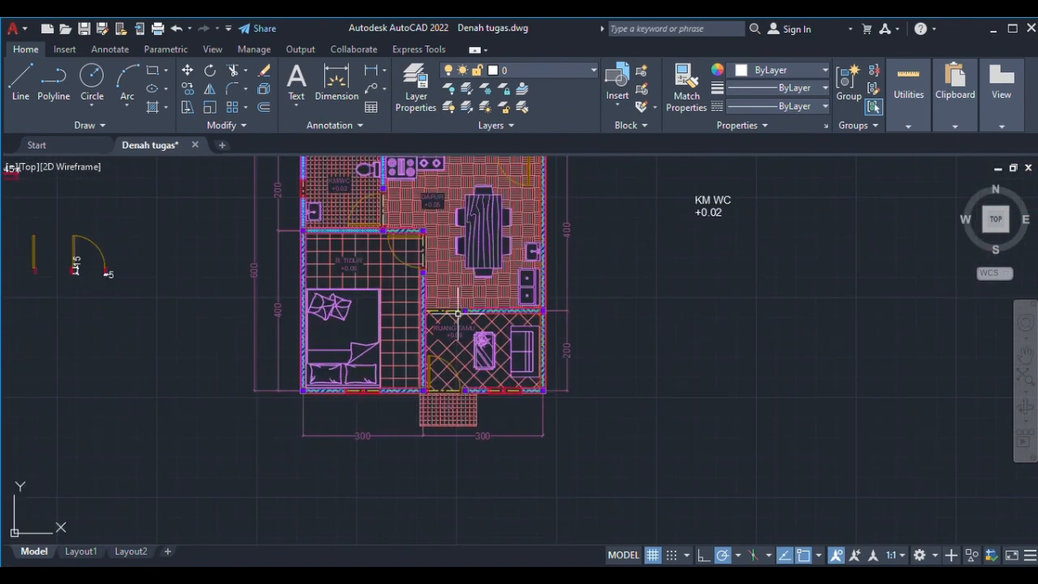
scroll(567, 347, "up", 6)
scroll(570, 346, "down", 2)
middle_click_drag(571, 343, 635, 198)
middle_click_drag(421, 308, 513, 285)
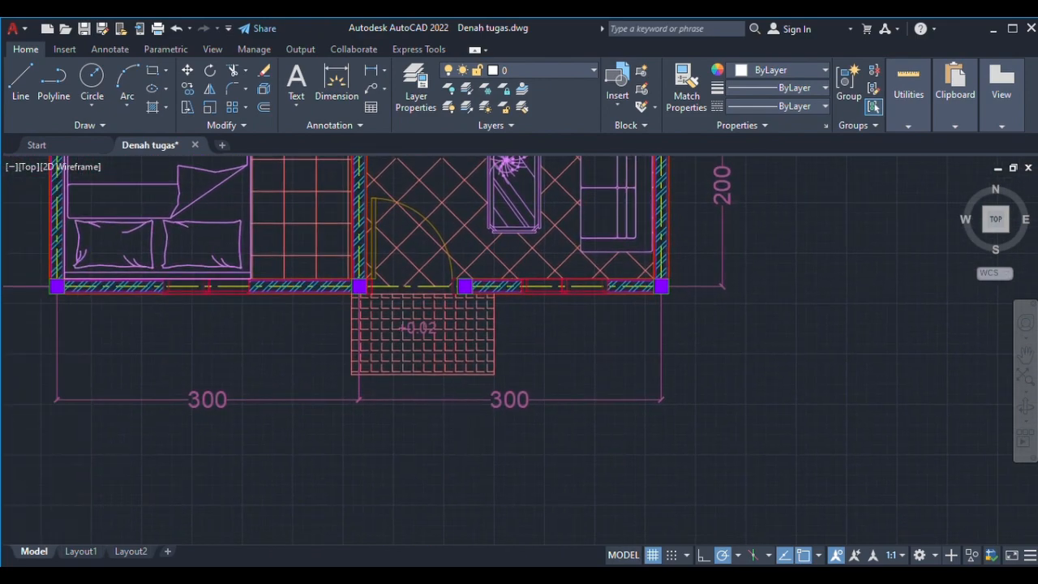
scroll(467, 414, "down", 2)
middle_click_drag(327, 339, 474, 485)
scroll(431, 401, "down", 2)
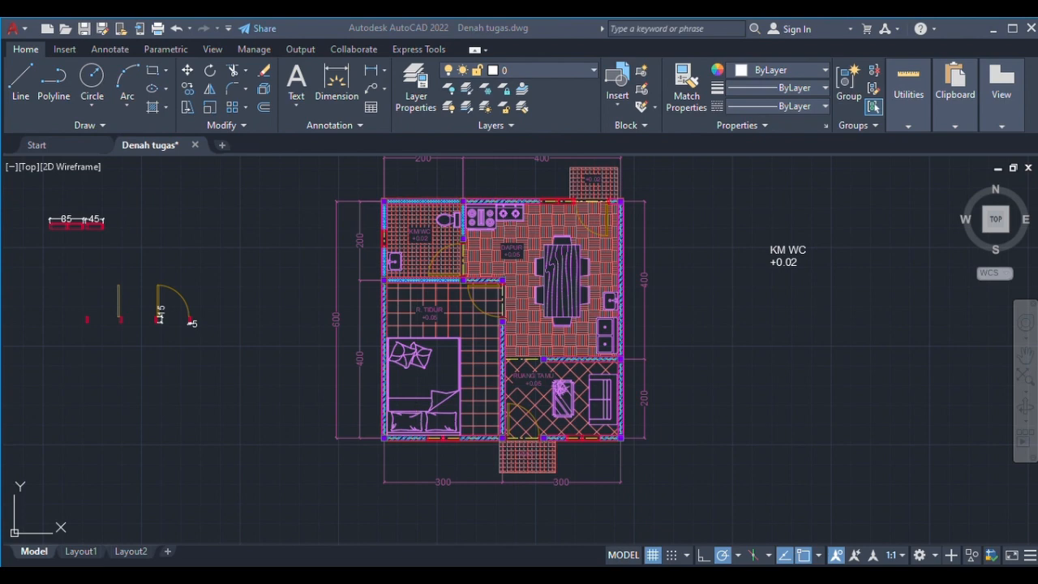
scroll(308, 335, "up", 4)
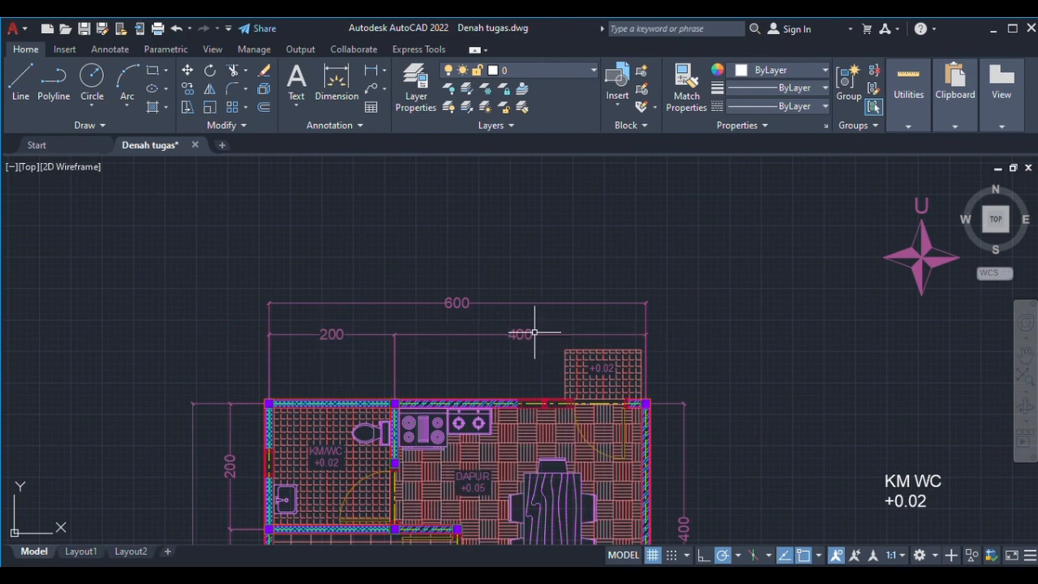
middle_click_drag(625, 402, 551, 264)
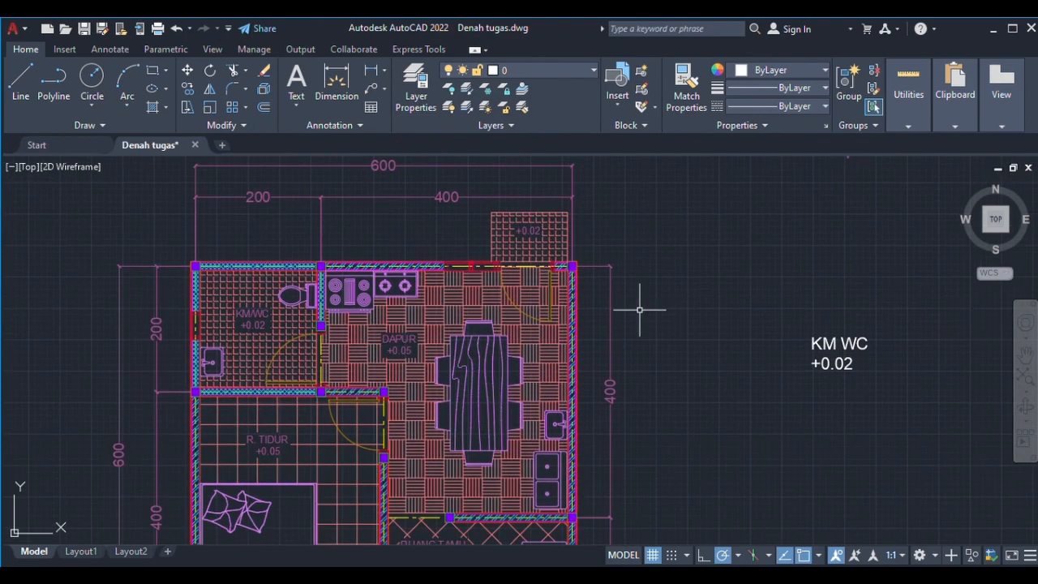
scroll(640, 309, "down", 3)
middle_click_drag(625, 297, 544, 246)
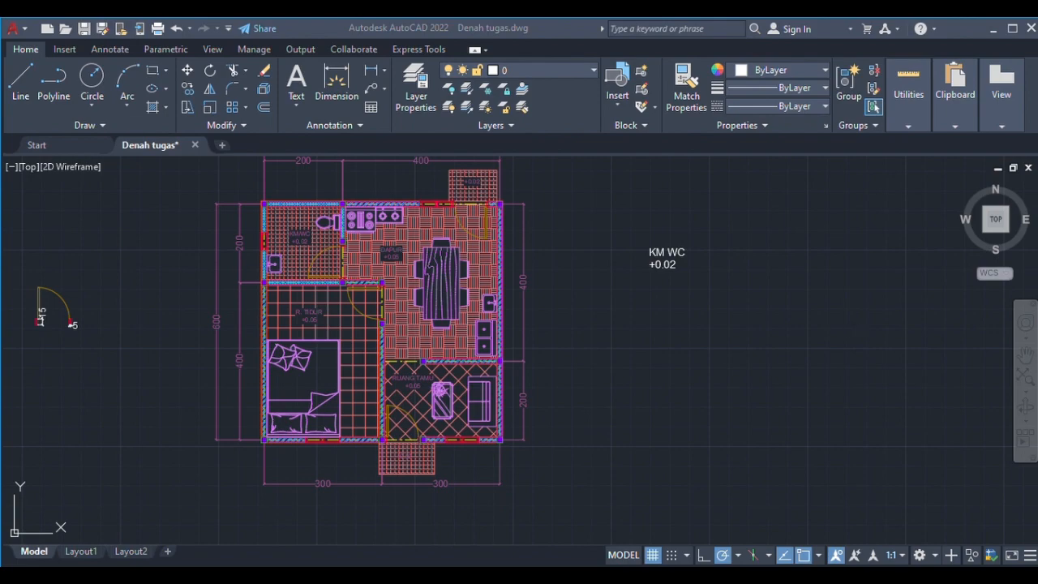
scroll(614, 178, "down", 1)
scroll(509, 294, "up", 1)
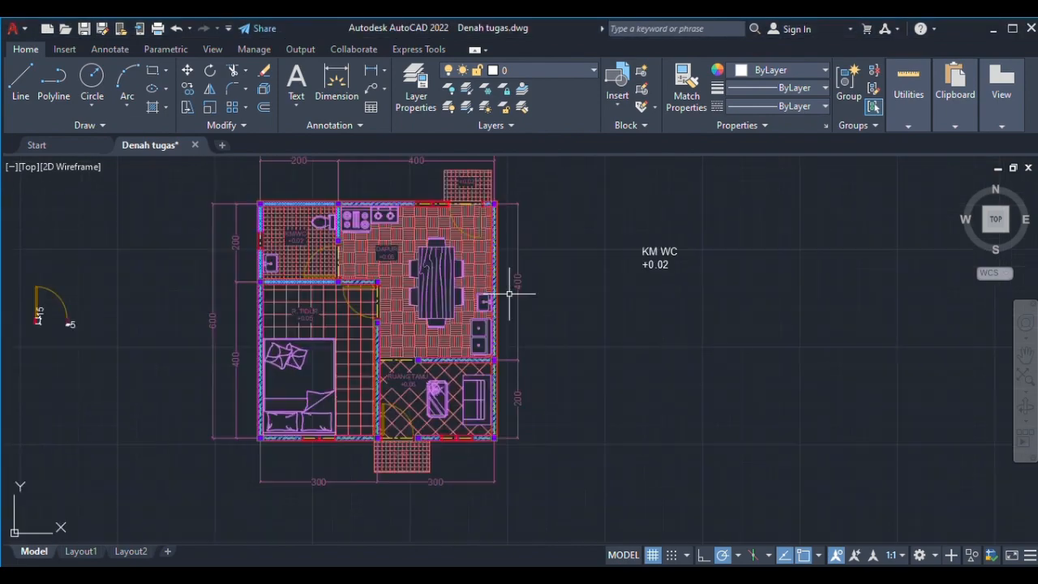
Step: Examine the north arrow symbol above the floor plan, including its four-pointed star and the letter U
scroll(509, 294, "up", 2)
middle_click_drag(752, 189, 494, 561)
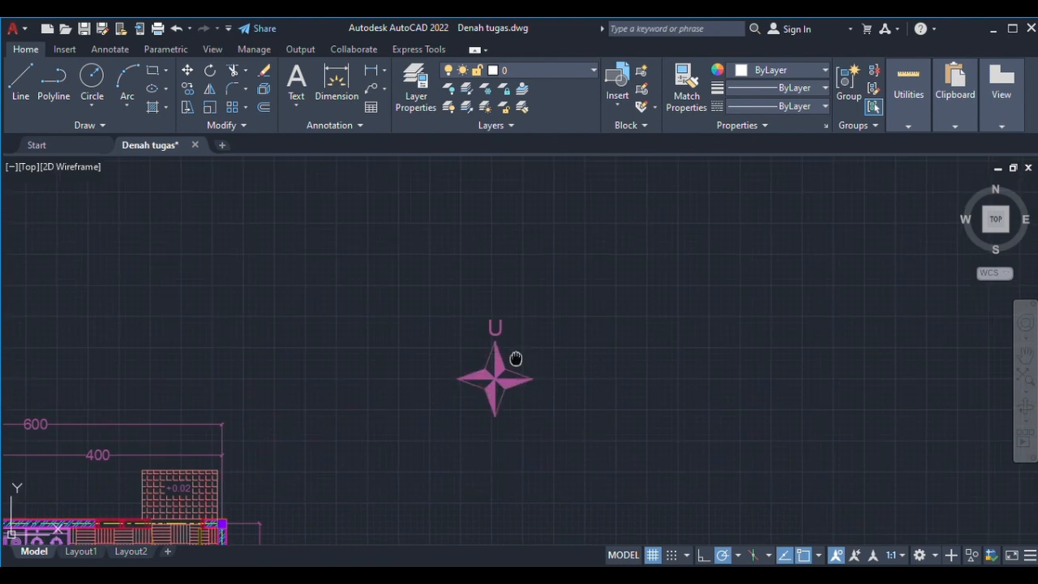
middle_click_drag(517, 359, 484, 340)
scroll(479, 347, "up", 5)
scroll(479, 344, "down", 3)
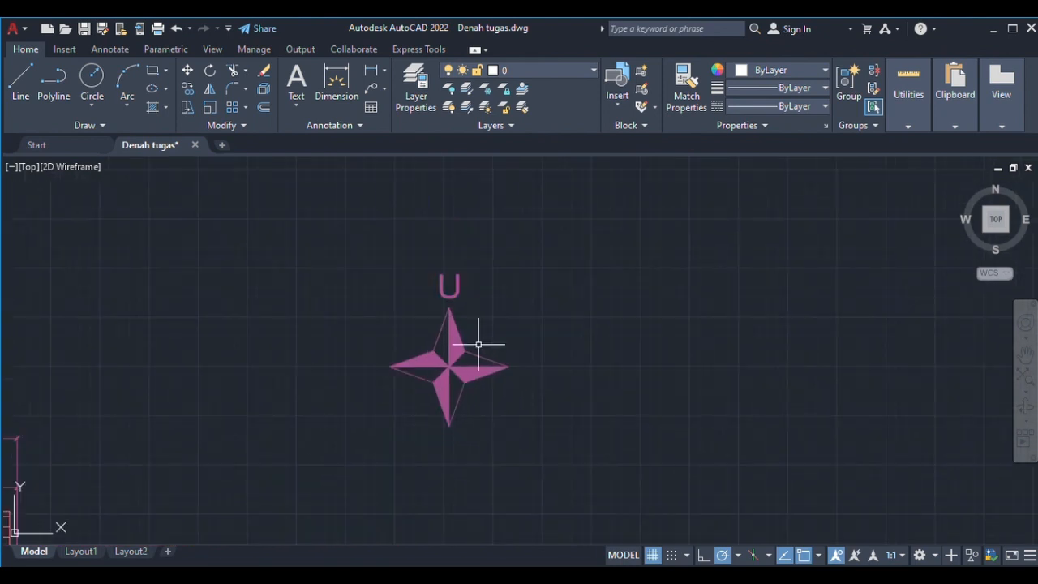
scroll(479, 344, "up", 1)
middle_click_drag(477, 344, 598, 274)
scroll(582, 314, "down", 2)
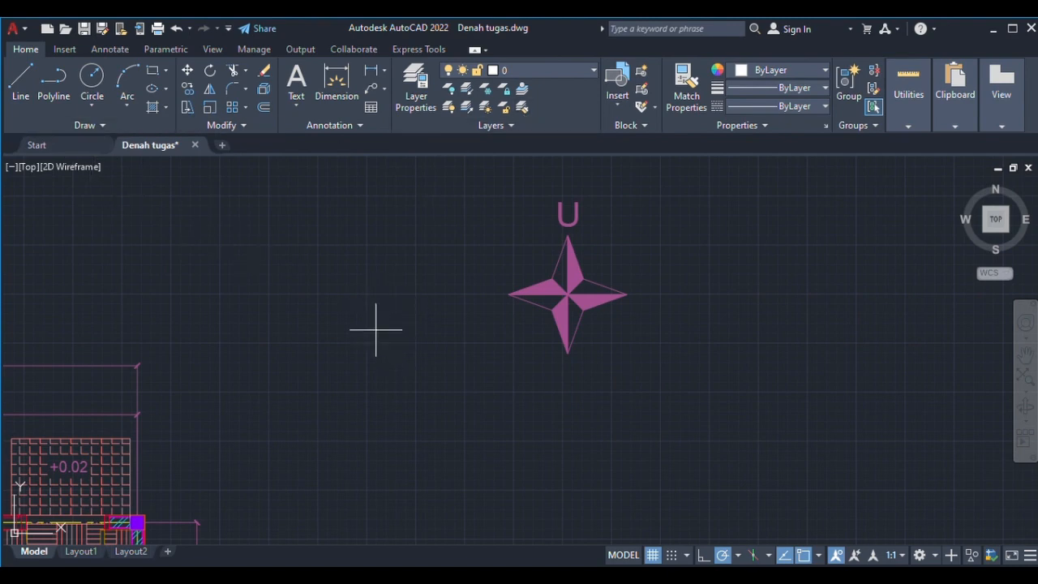
Step: Draw two equal-length lines from one point in the empty area beside the north arrow, one straight up and one to the right
middle_click_drag(584, 335, 320, 351)
scroll(336, 348, "down", 4)
middle_click_drag(637, 357, 520, 352)
scroll(452, 341, "up", 3)
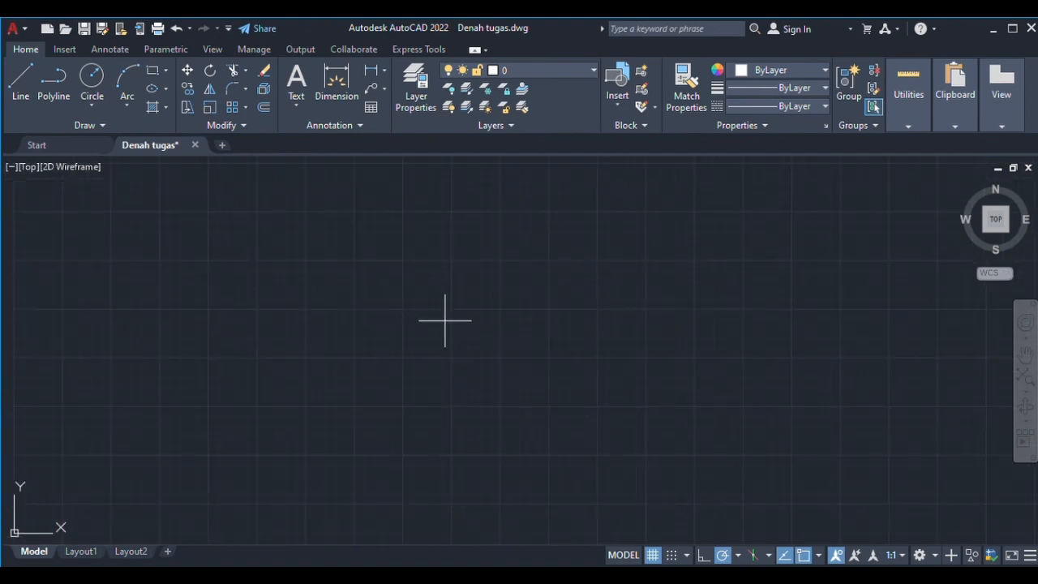
left_click(425, 322)
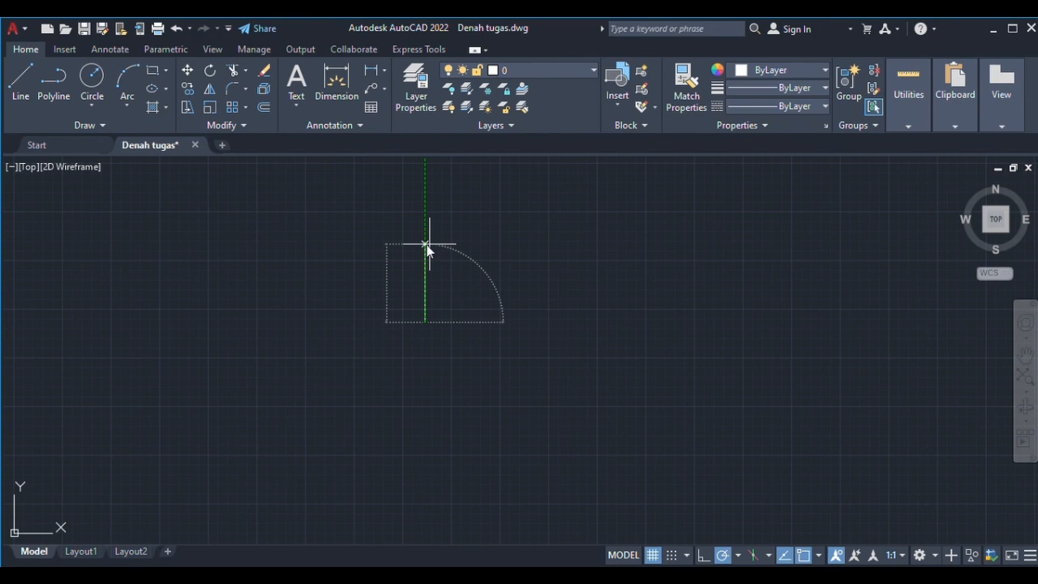
left_click(425, 241)
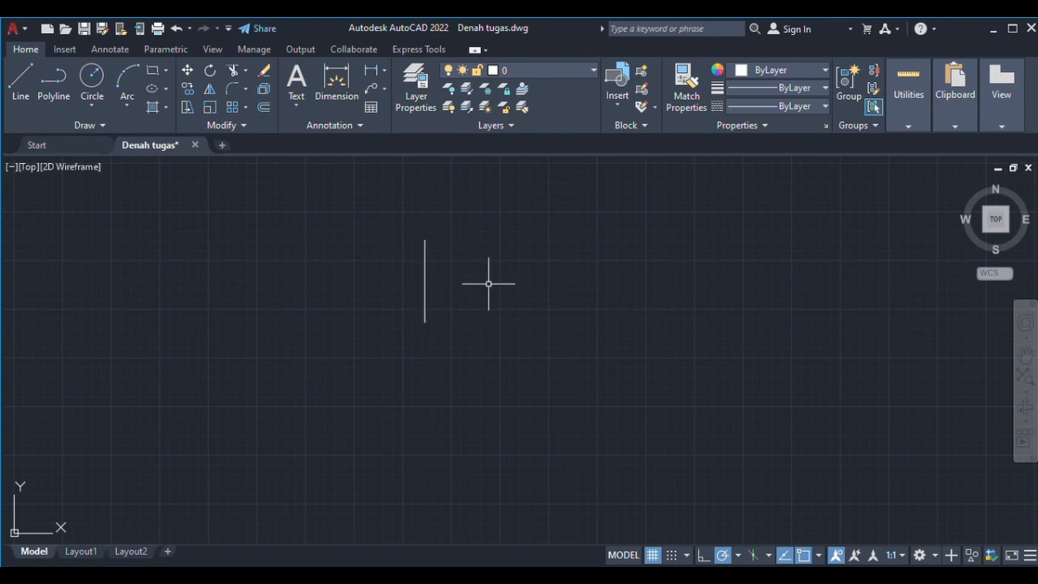
left_click(425, 322)
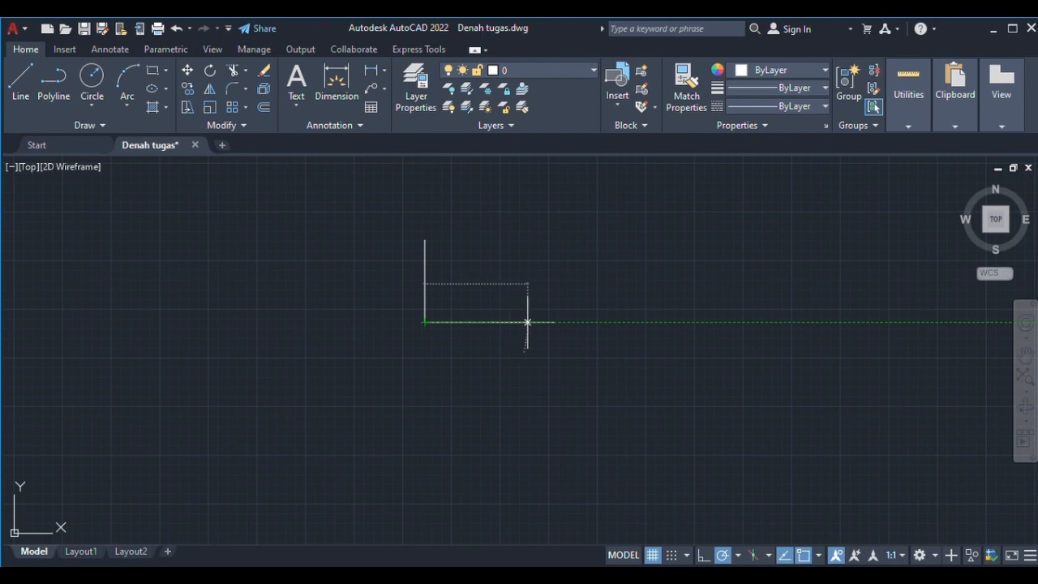
left_click(528, 322)
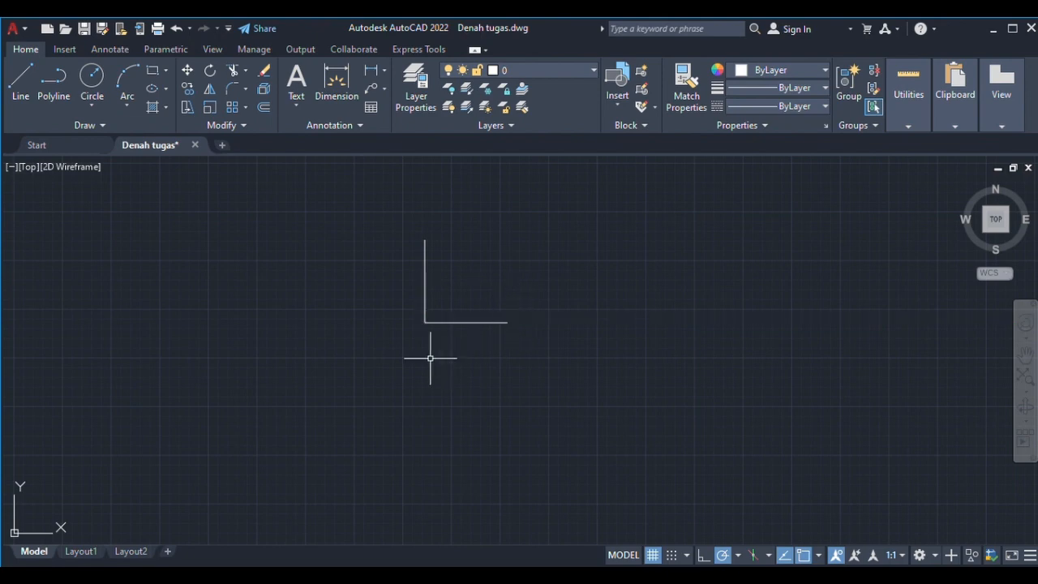
Step: Complete the cross by drawing a line of the same length downward and another to the left from the shared corner point
left_click(425, 322)
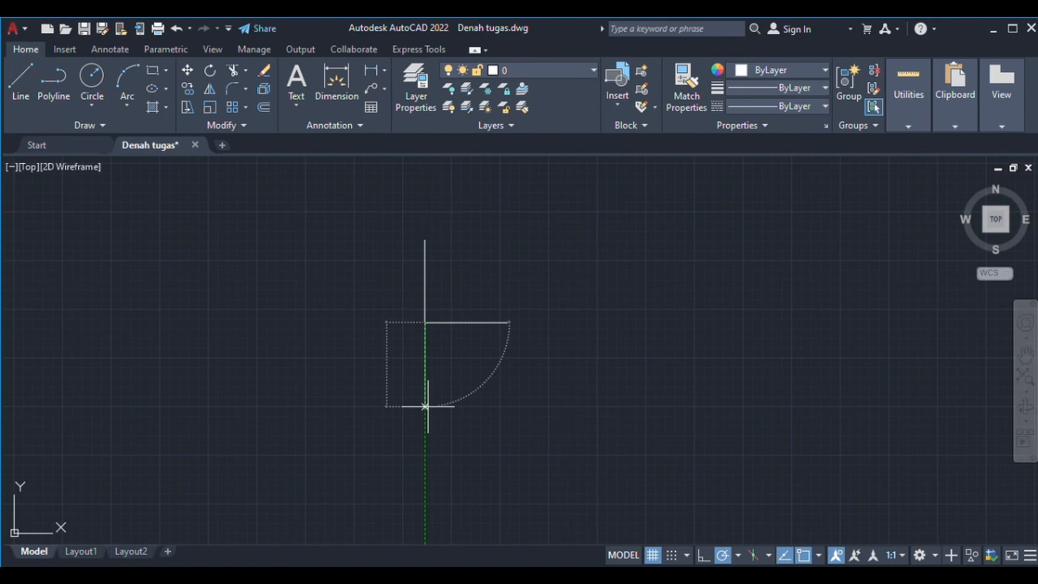
key("Return")
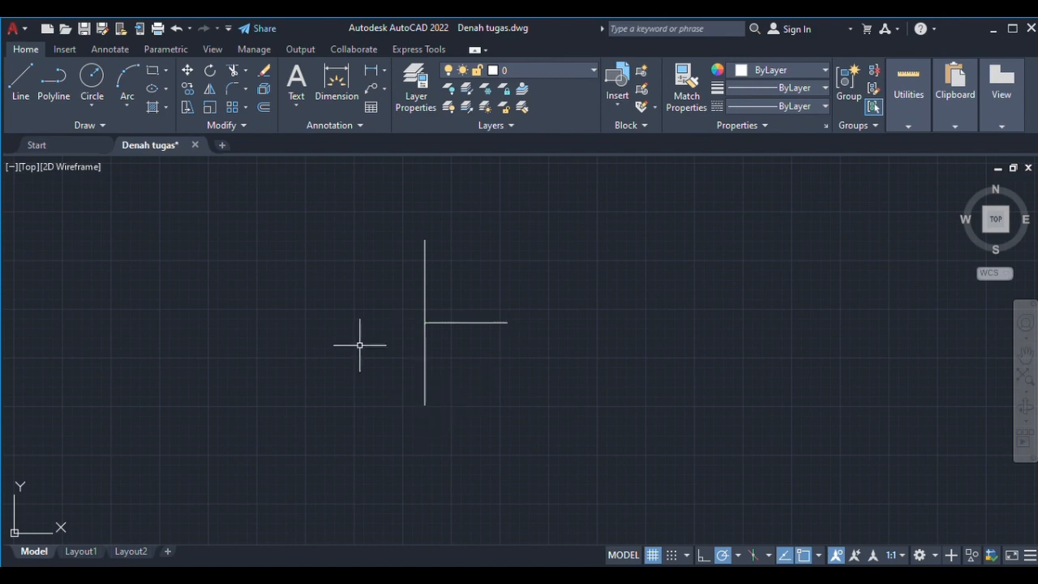
left_click(425, 322)
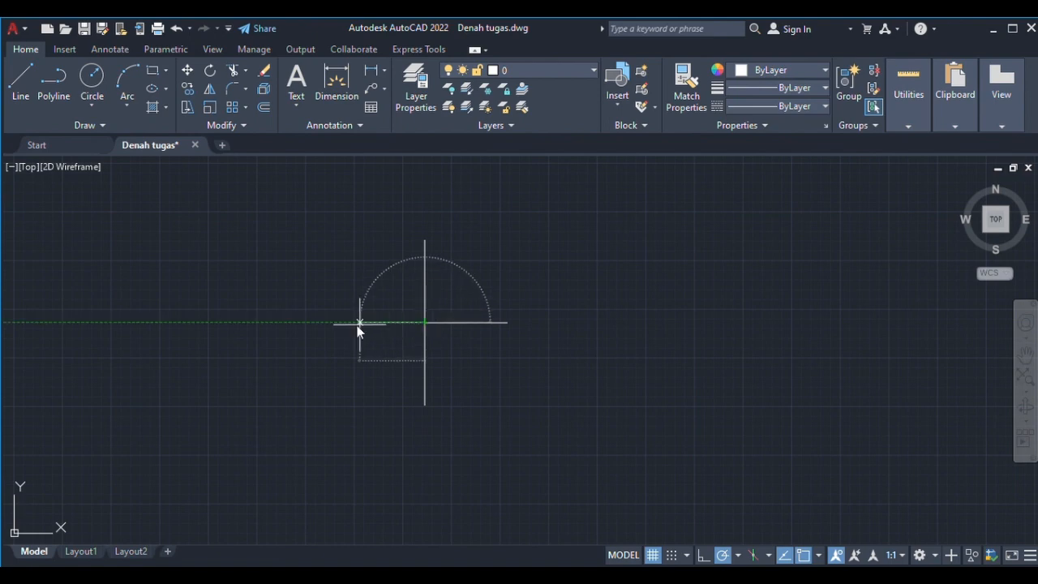
key("Return")
key("Return")
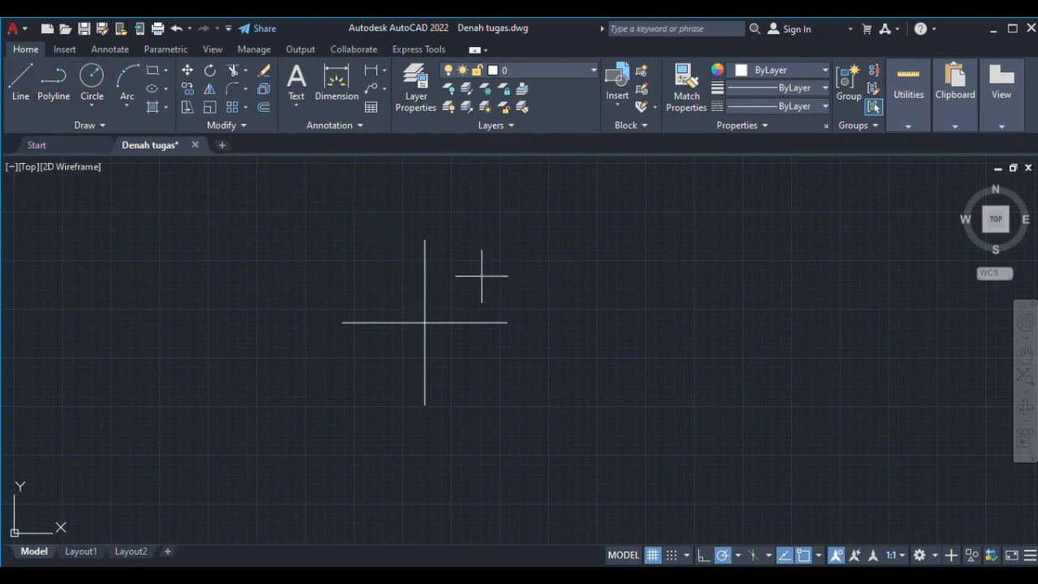
Step: Draw a horizontal line half as long as a cross arm beside the cross and rotate it 45° counterclockwise about its left end
mouse_move(482, 276)
left_mouse_down()
mouse_move(538, 280)
mouse_move(524, 277)
mouse_move(561, 306)
mouse_move(542, 300)
left_mouse_up()
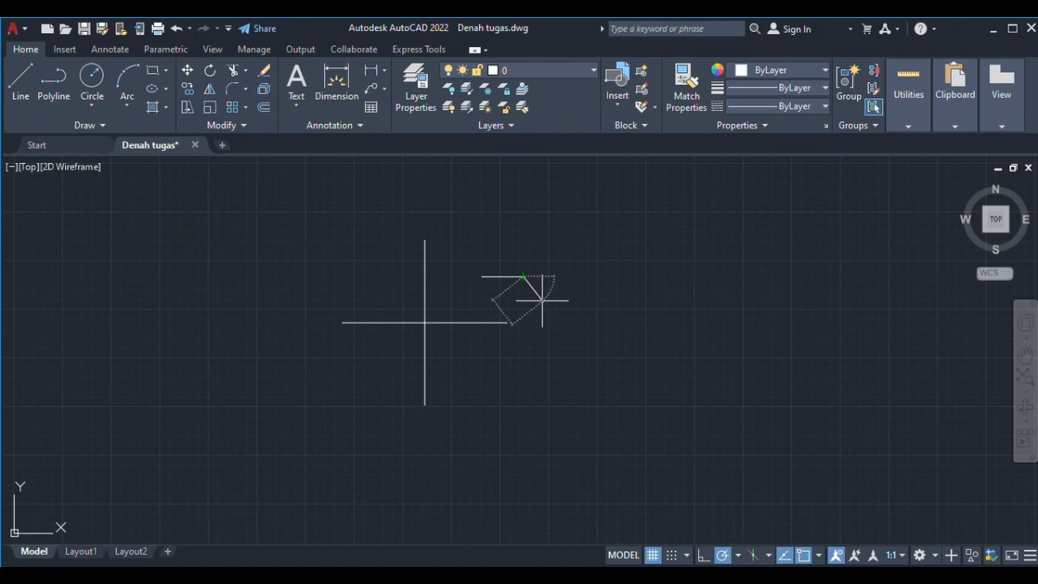
left_click(502, 277)
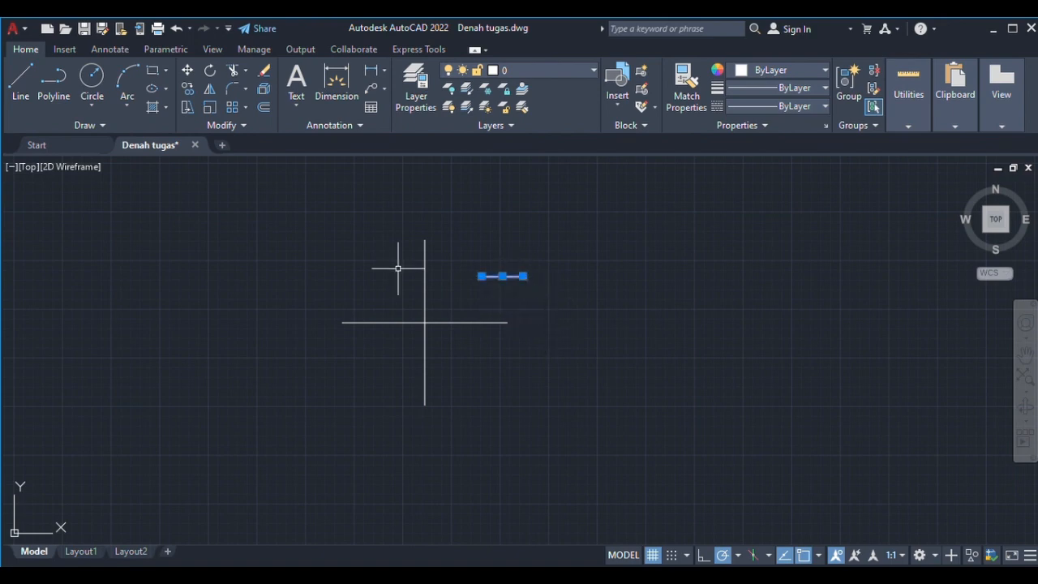
left_click(206, 73)
scroll(480, 276, "up", 5)
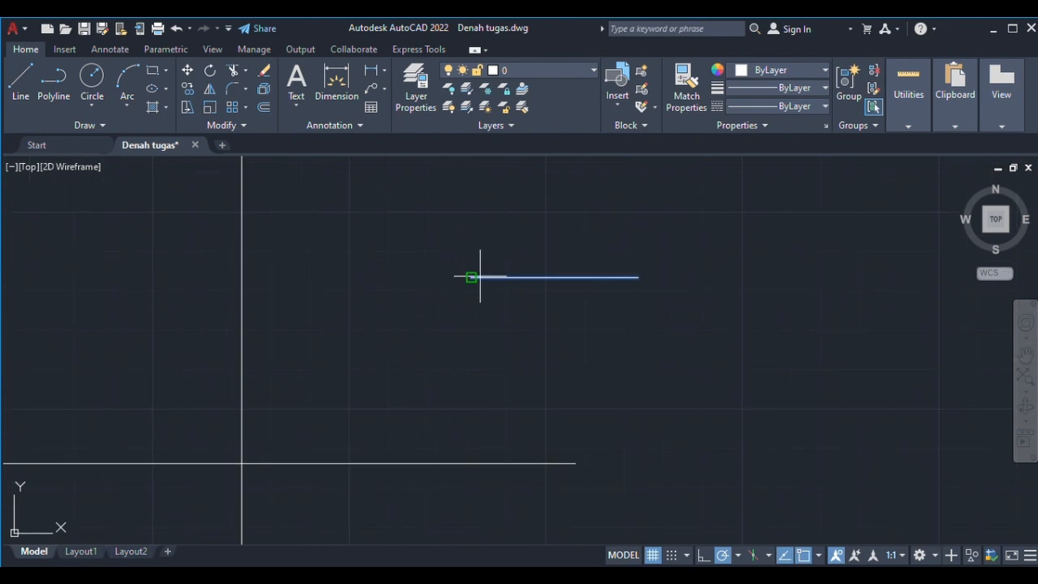
scroll(472, 277, "down", 2)
left_click(471, 277)
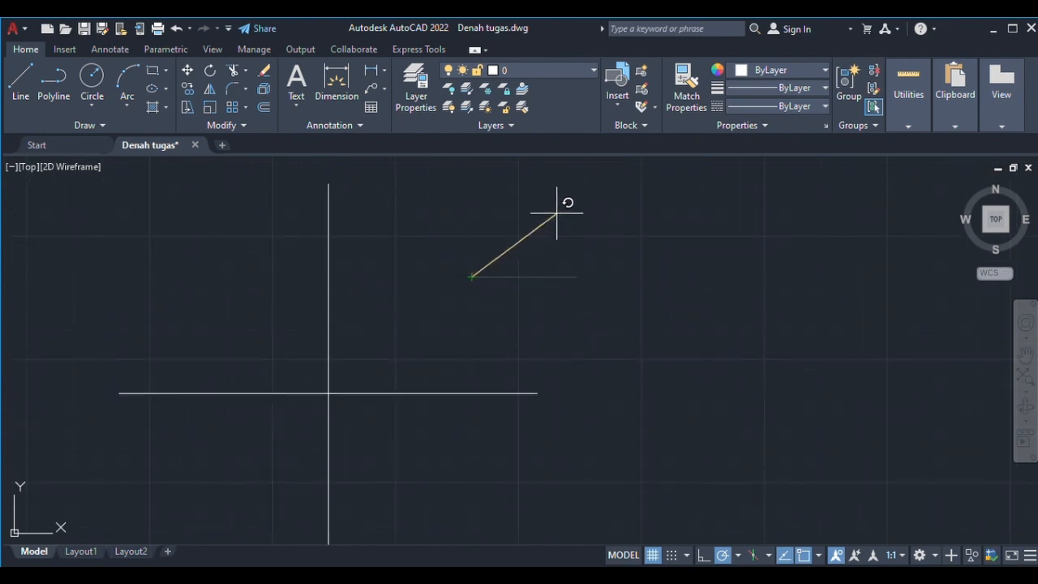
left_click(556, 217)
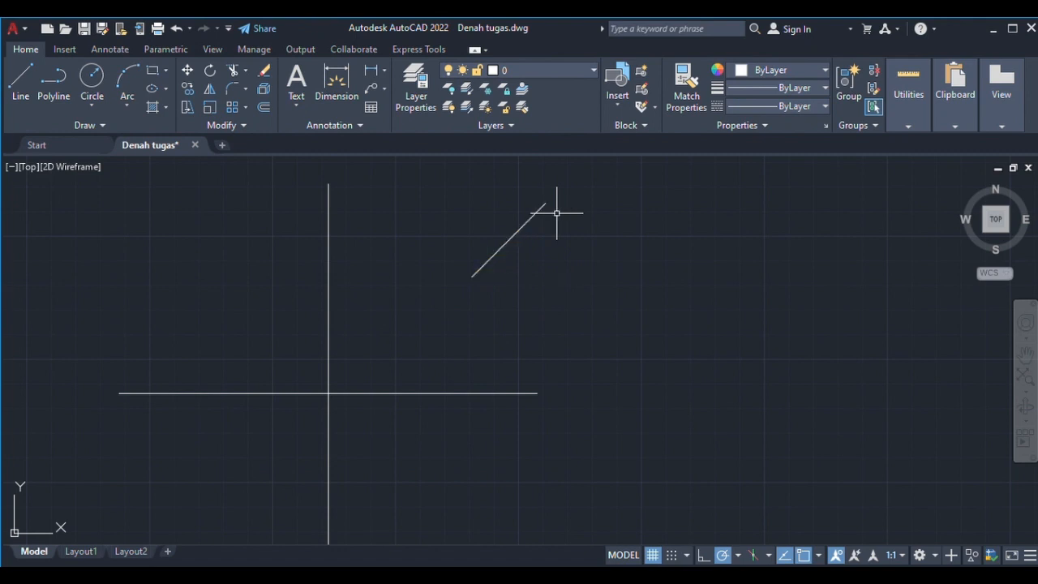
Step: Move the diagonal line by its lower end onto the centre of the cross
left_click(512, 230)
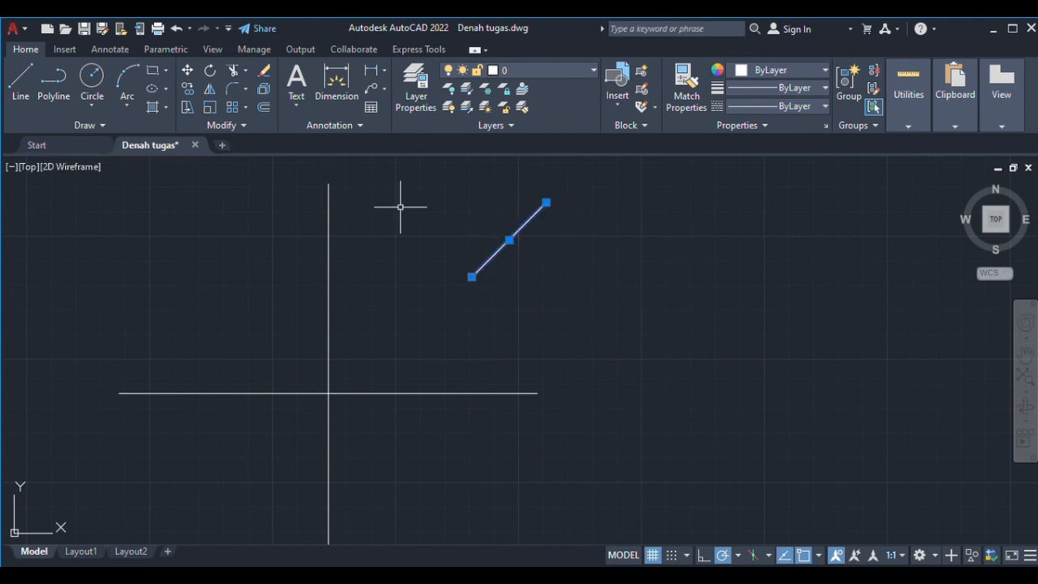
left_click(188, 71)
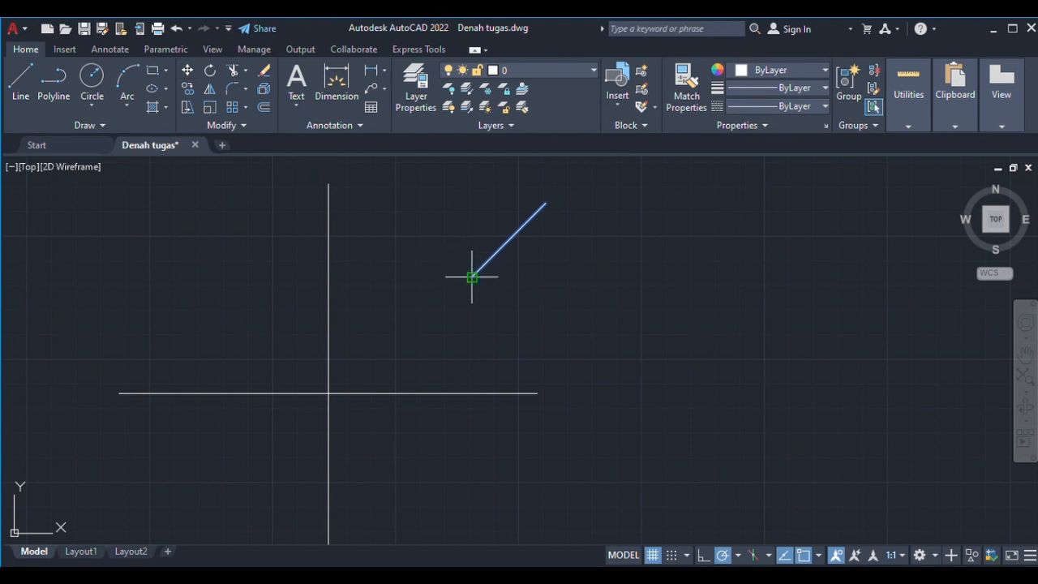
left_click(473, 276)
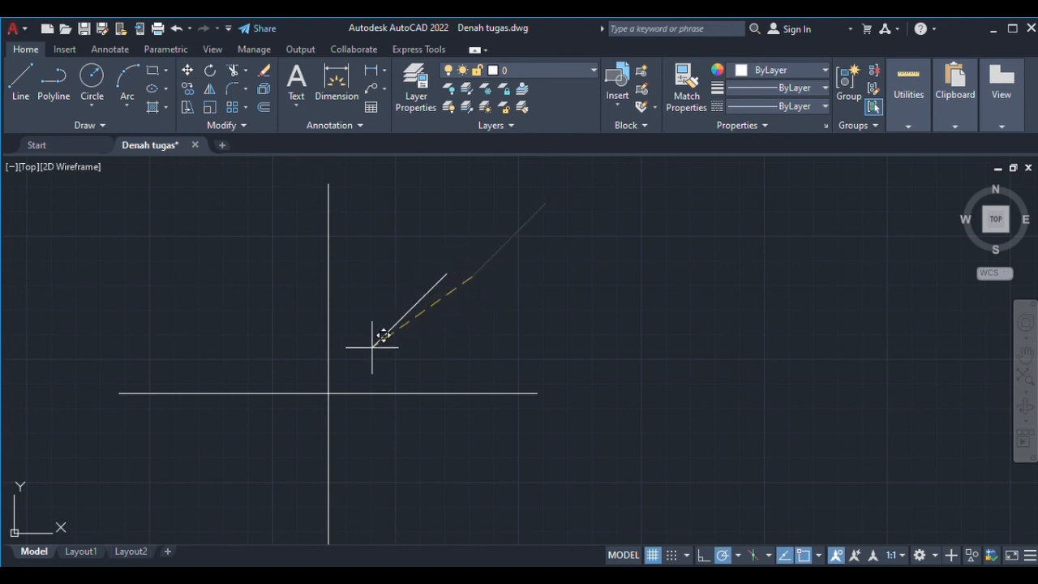
left_click(328, 392)
scroll(446, 243, "down", 2)
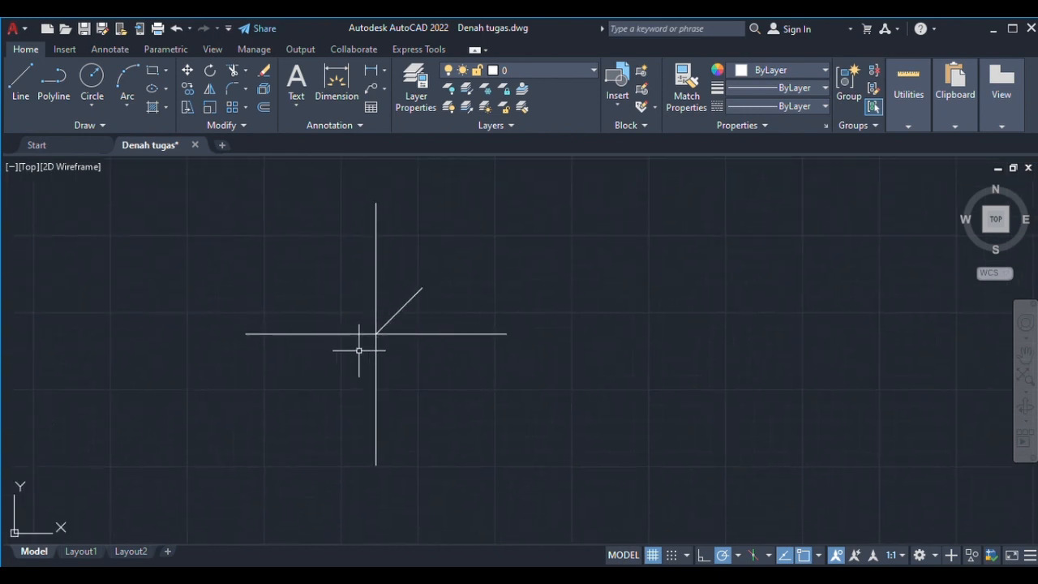
Step: Copy the diagonal line by its upper end onto the cross centre, extending the diagonal to the lower left
left_click(398, 311)
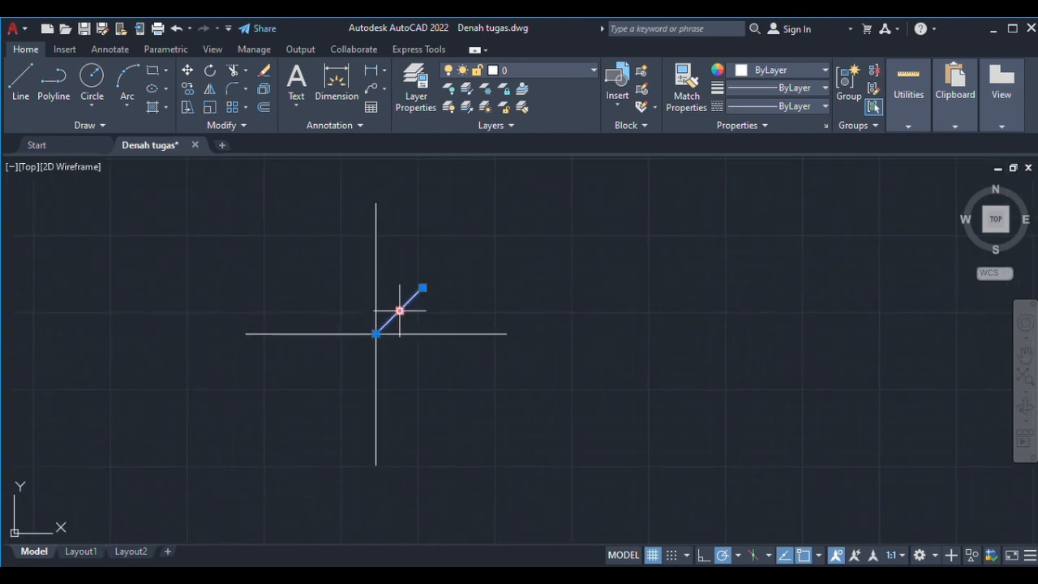
left_click(187, 88)
left_click(423, 287)
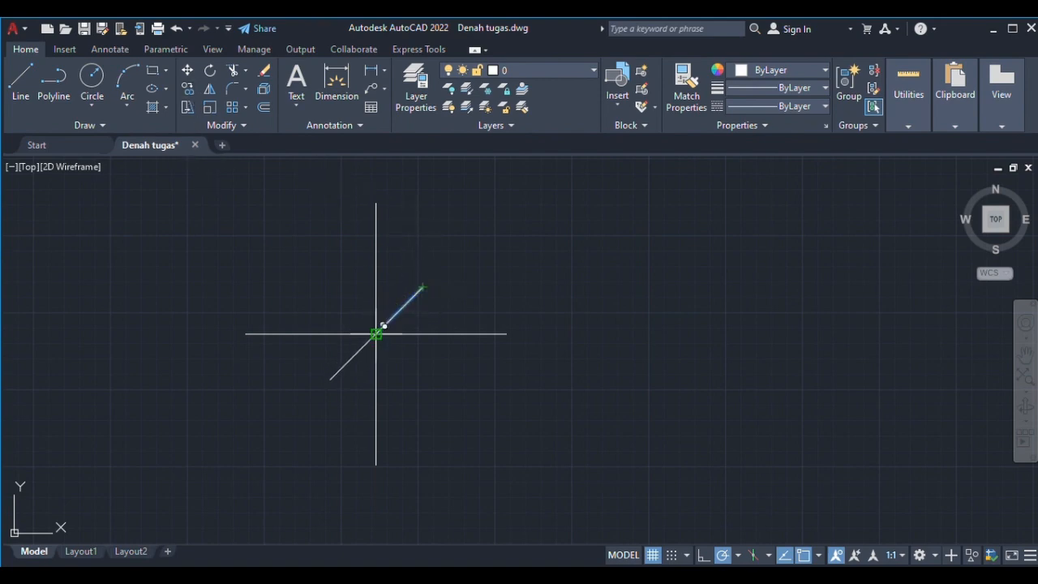
key("Escape")
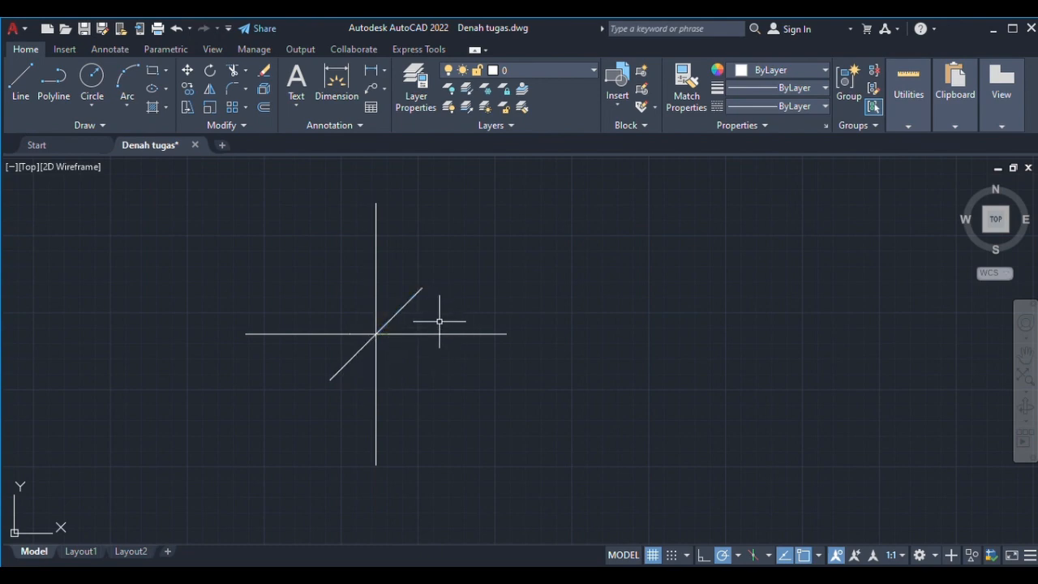
Step: Copy both diagonal line segments together to the empty area at the upper right of the cross
left_click(413, 298)
left_click(363, 347)
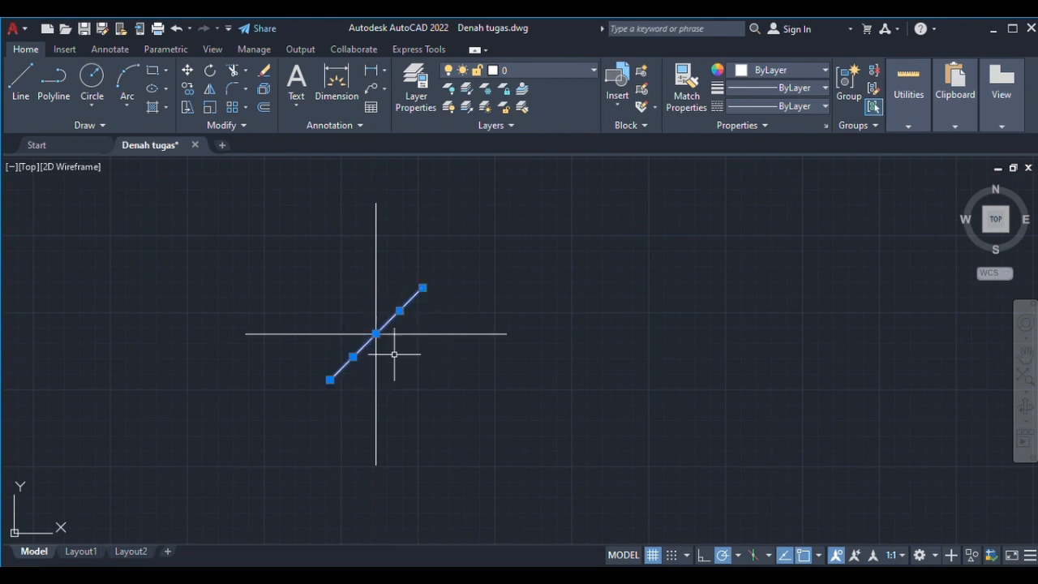
left_click(186, 90)
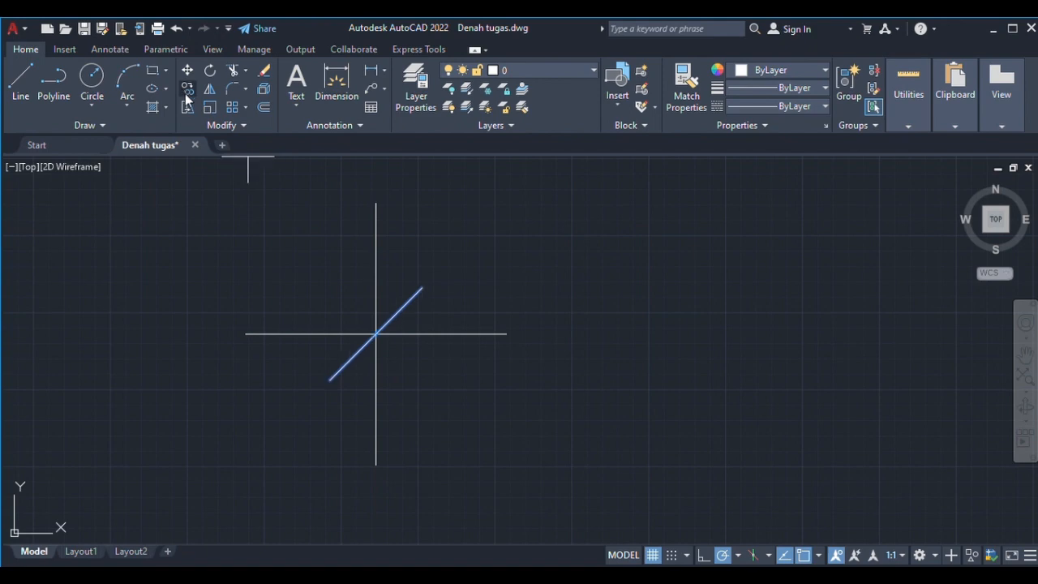
left_click(422, 288)
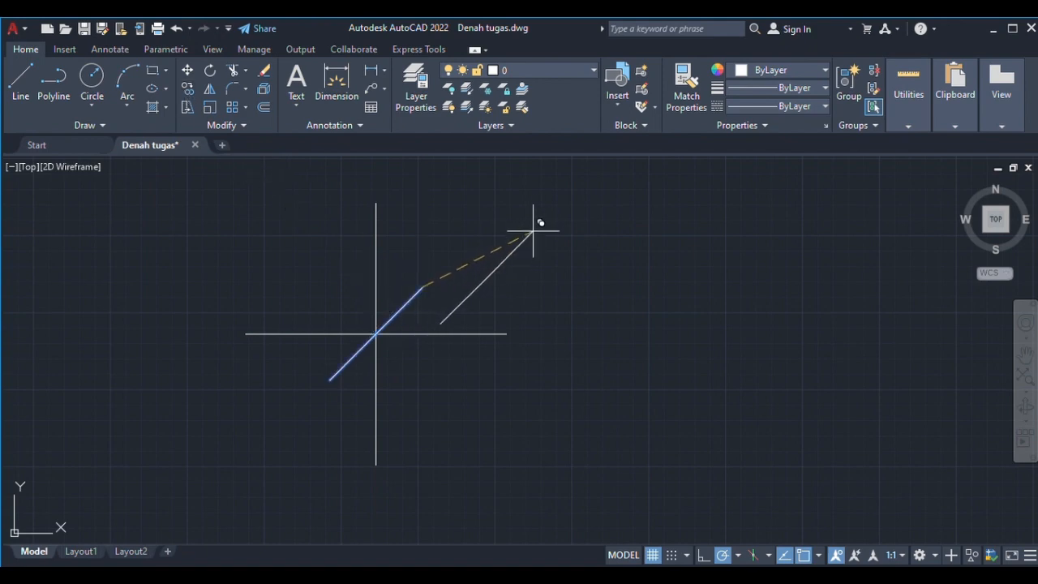
left_click(545, 219)
key("Escape")
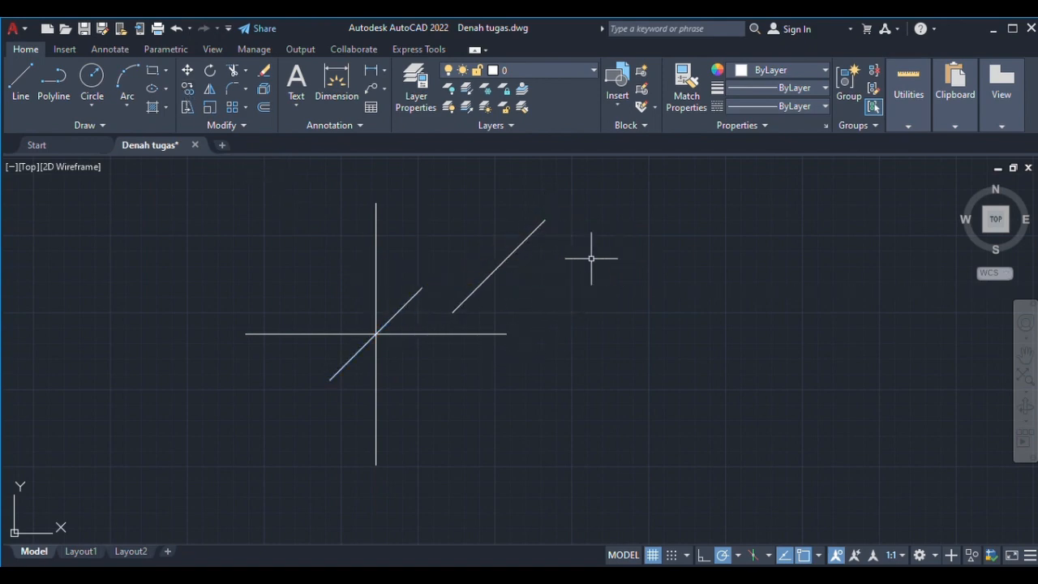
Step: Rotate the two copied diagonal segments 90° counterclockwise about their upper end
left_click(483, 281)
left_click(482, 282)
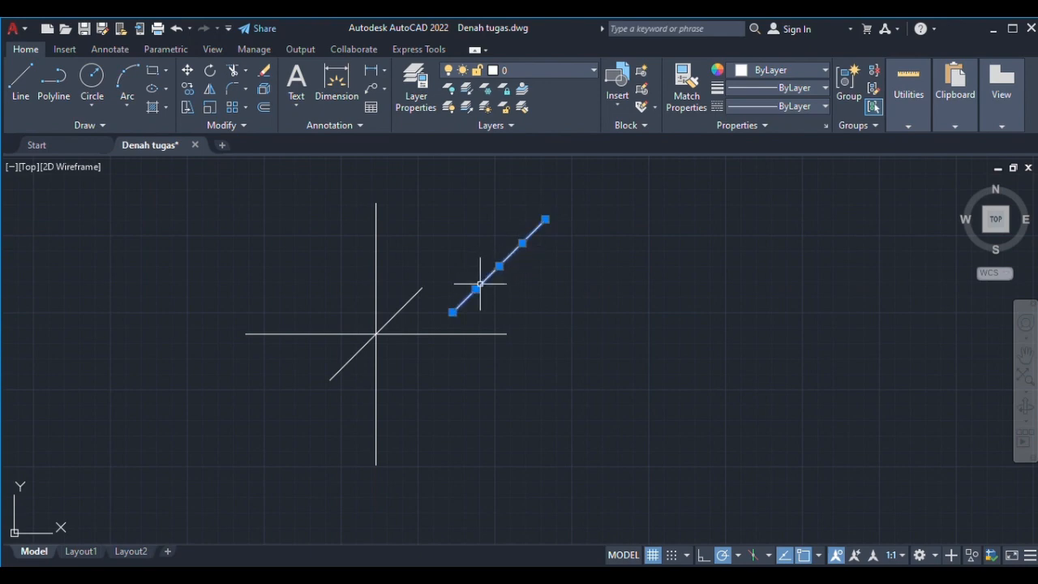
left_click(209, 70)
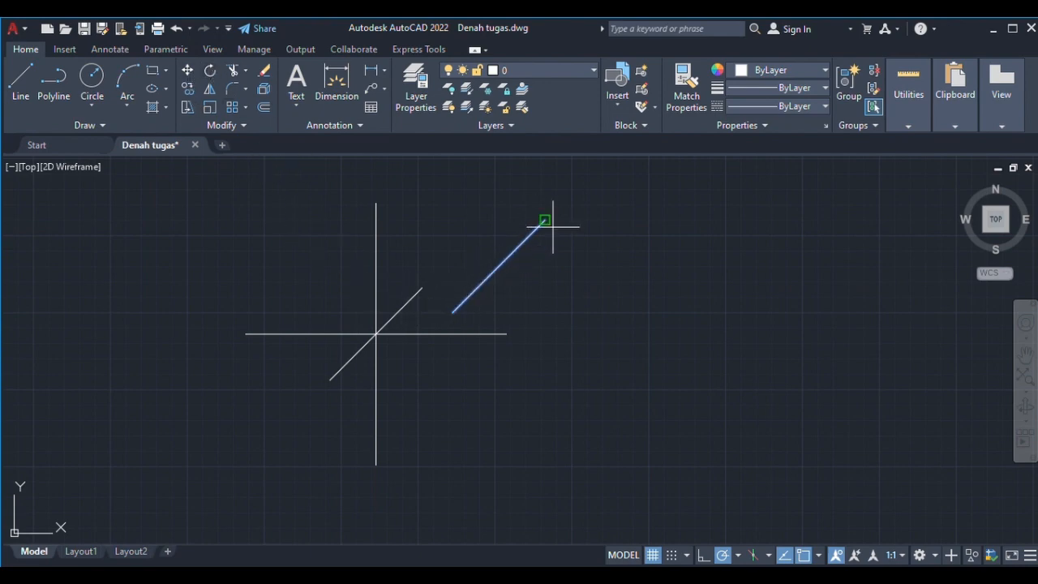
left_click(546, 219)
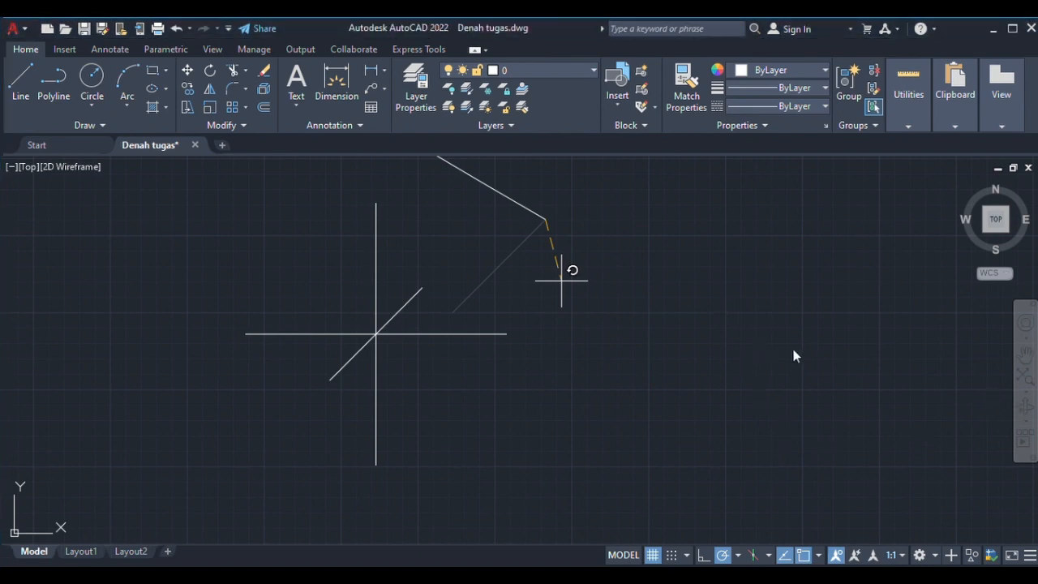
left_click(561, 280)
Step: Move the two rotated diagonal segments by their shared midpoint onto the centre of the cross
left_click(605, 282)
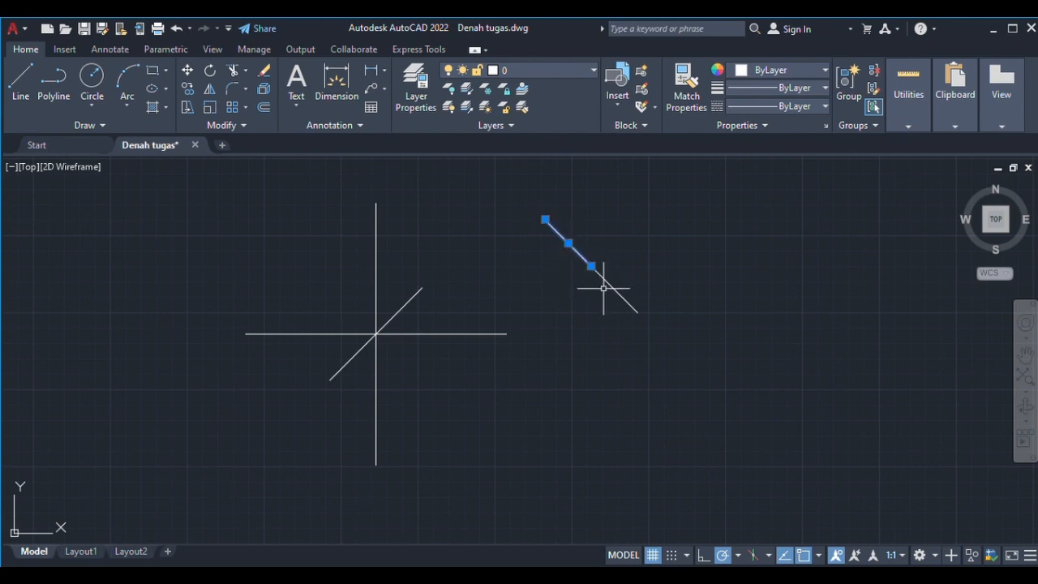
left_click(606, 281)
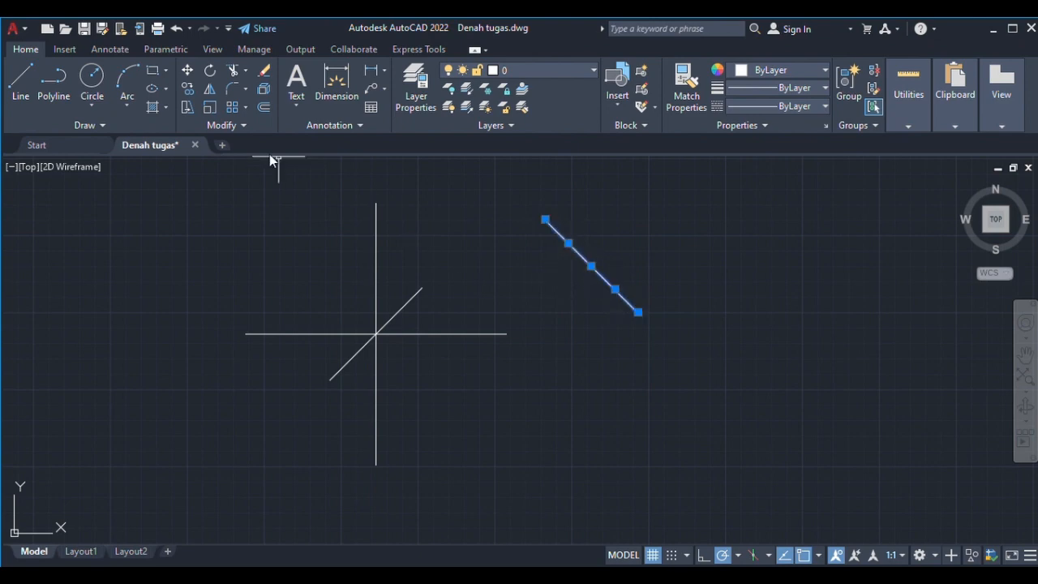
left_click(187, 70)
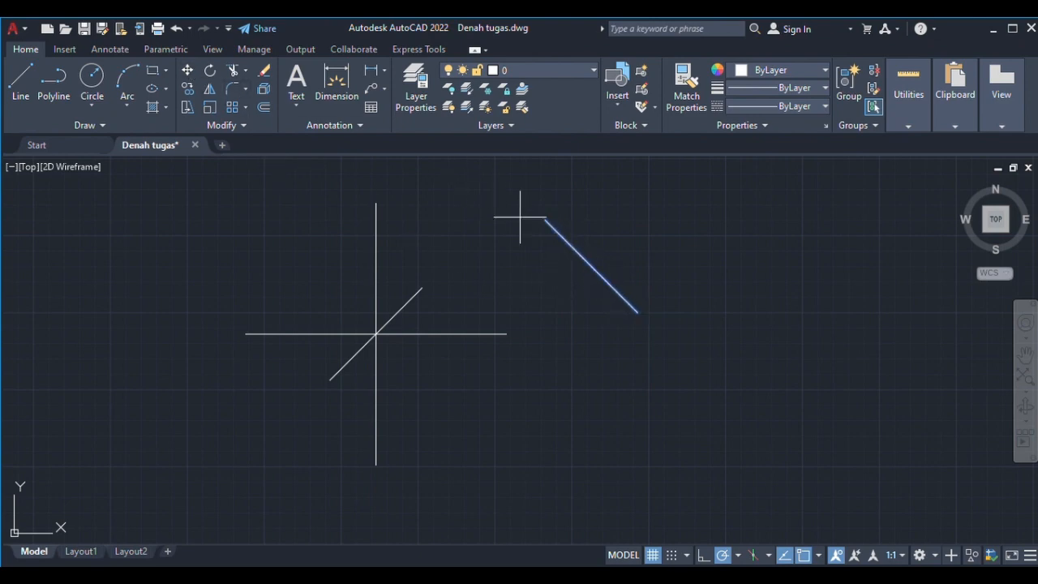
left_click(591, 266)
left_click(386, 323)
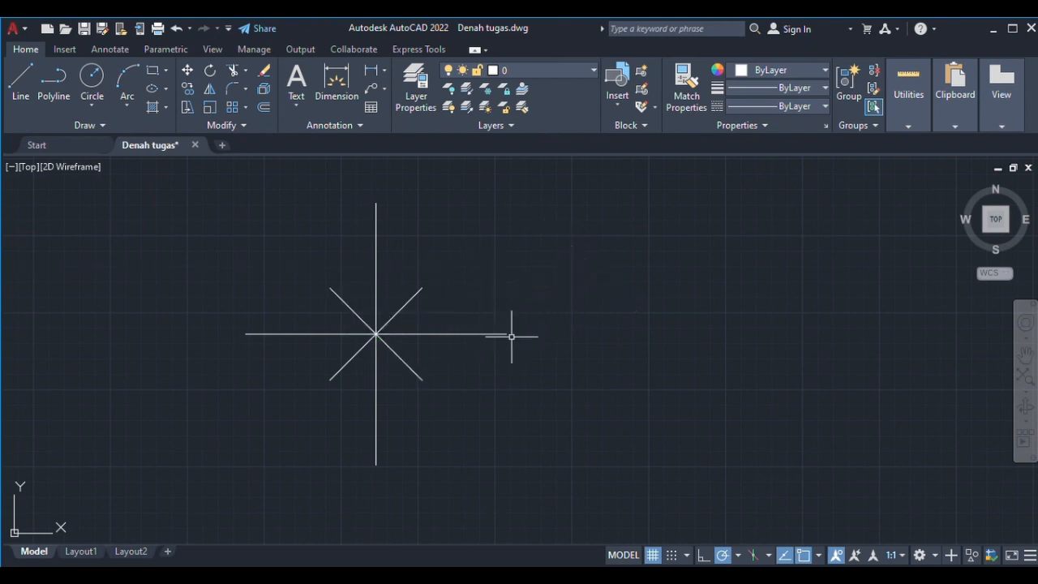
Step: Draw the left half of the star outline with connected lines from the cross's top end through the left diagonal ends and left arm to its bottom end
middle_click_drag(386, 258, 391, 289)
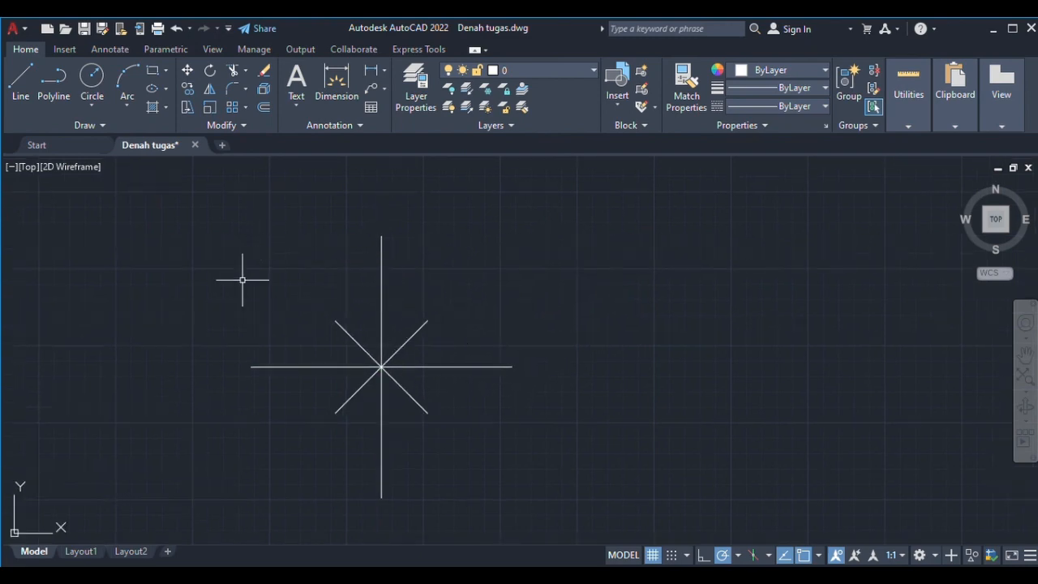
middle_click_drag(241, 279, 468, 243)
scroll(470, 242, "down", 5)
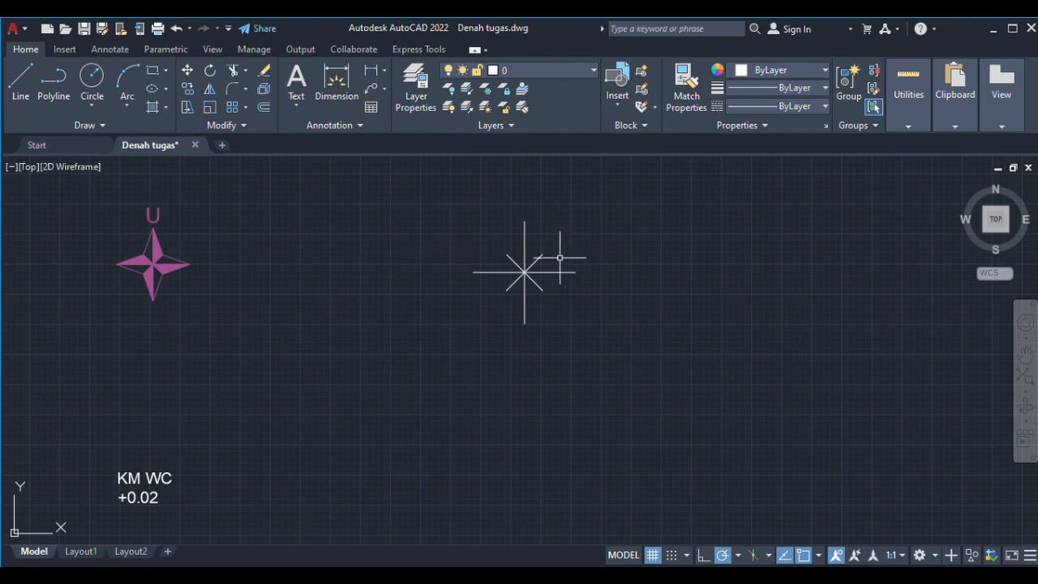
scroll(549, 256, "up", 4)
middle_click_drag(424, 192, 358, 209)
scroll(358, 209, "up", 2)
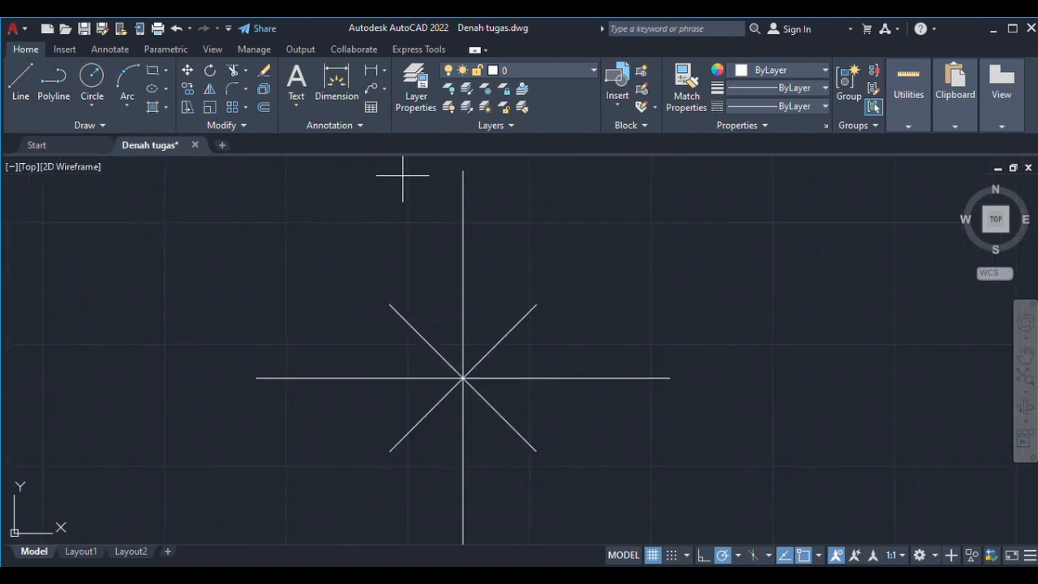
scroll(466, 182, "down", 2)
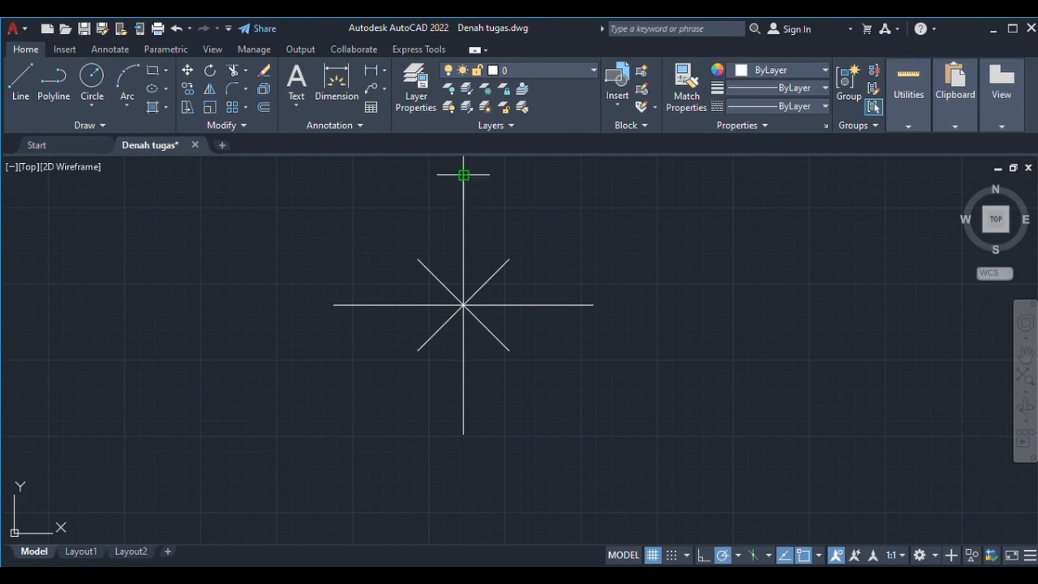
left_click(463, 174)
left_click(418, 259)
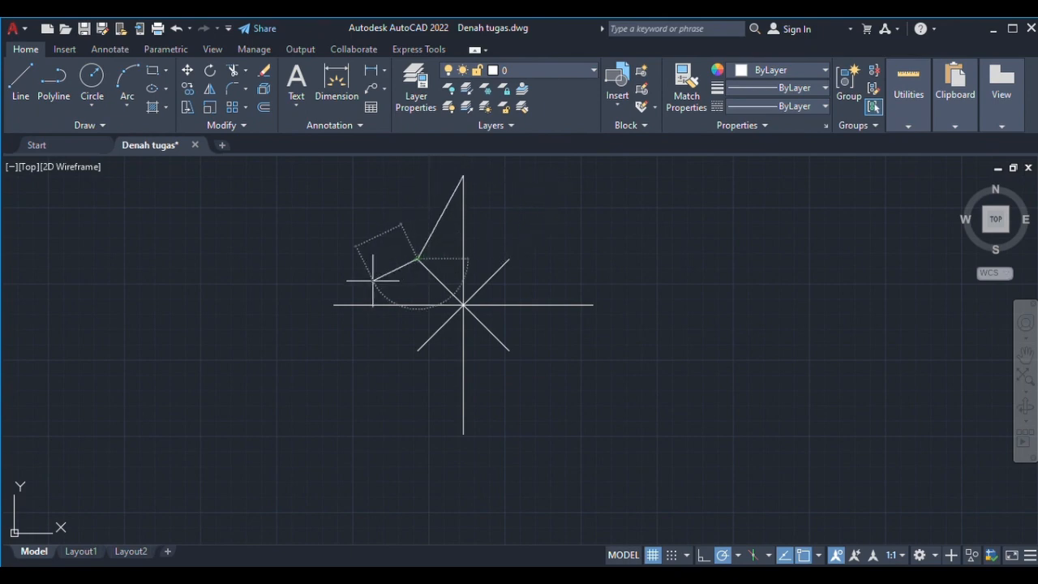
left_click(334, 305)
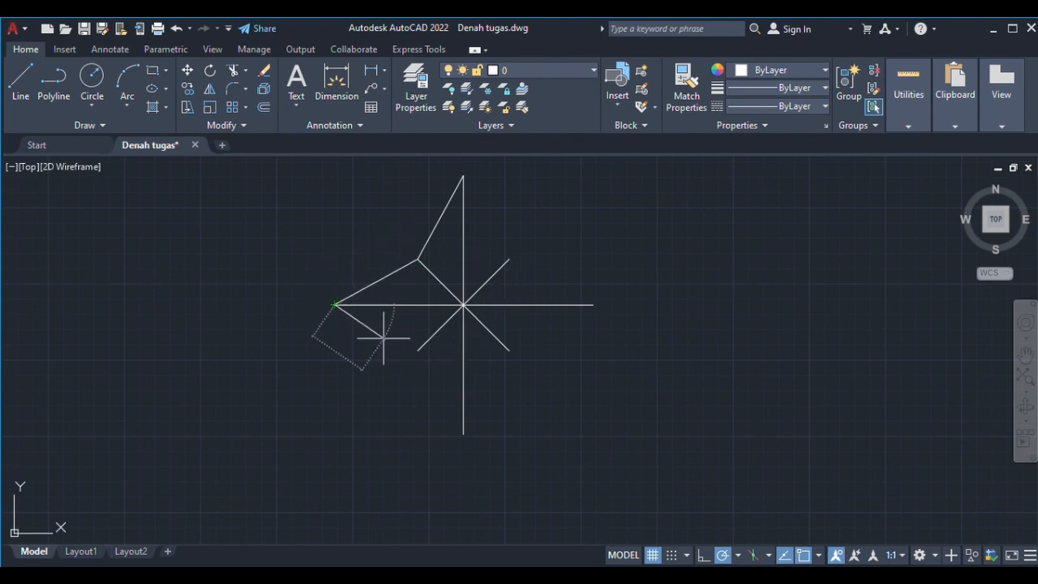
left_click(418, 350)
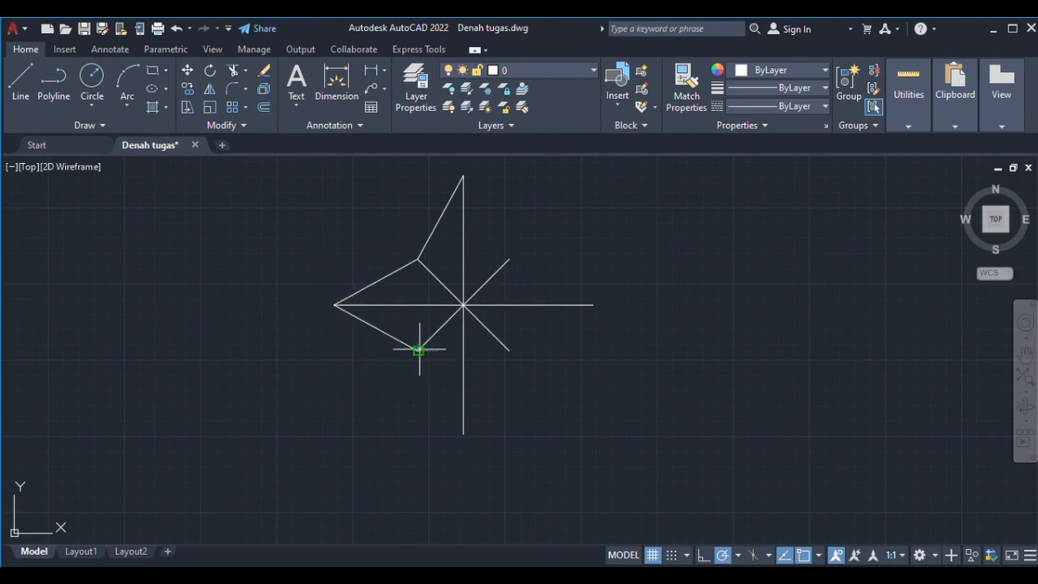
left_click(463, 434)
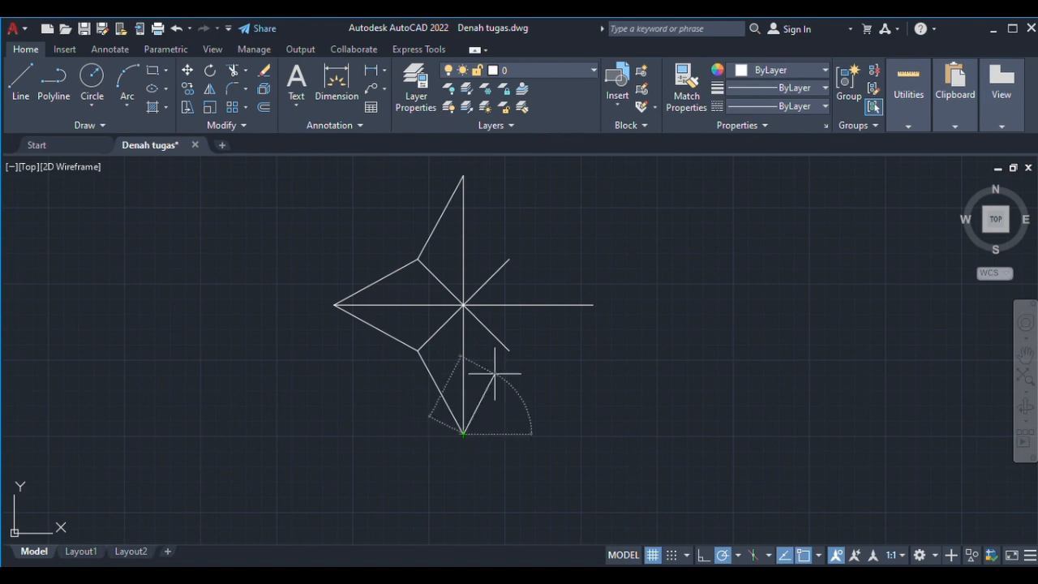
Step: Complete the star outline from the bottom end through the right diagonal ends and right arm back to the top end
left_click(509, 351)
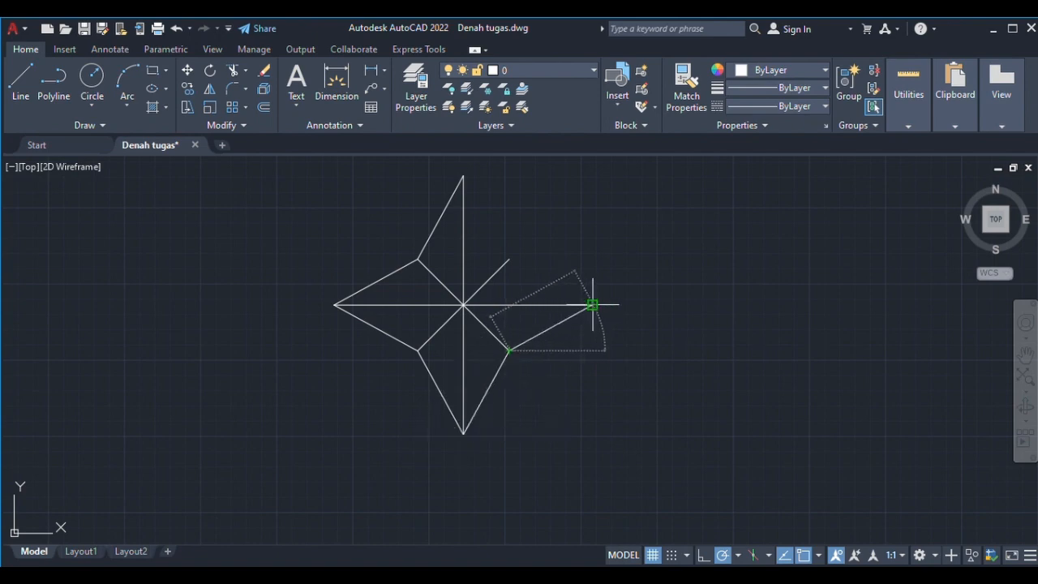
left_click(592, 305)
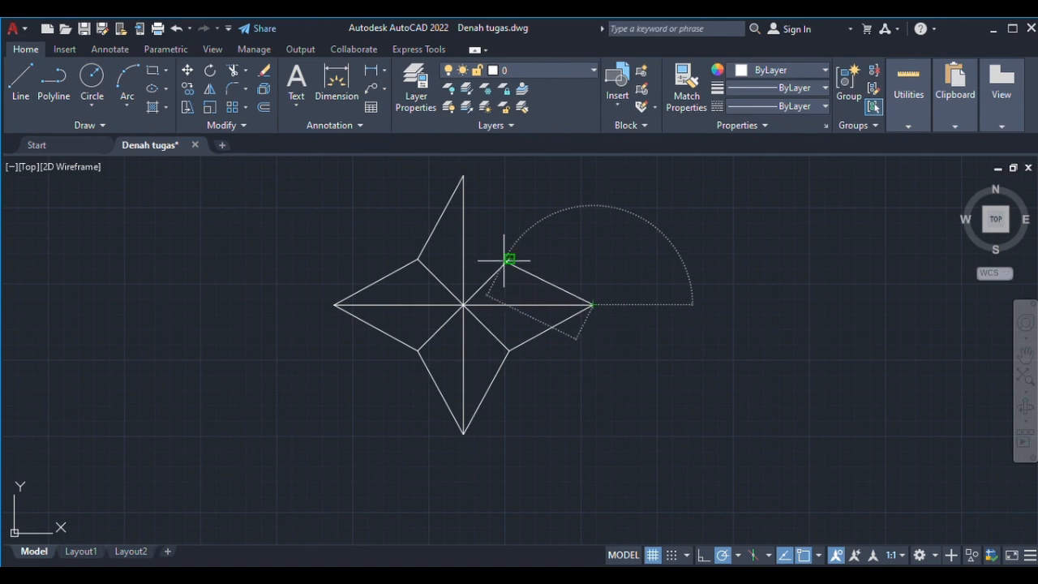
left_click(509, 260)
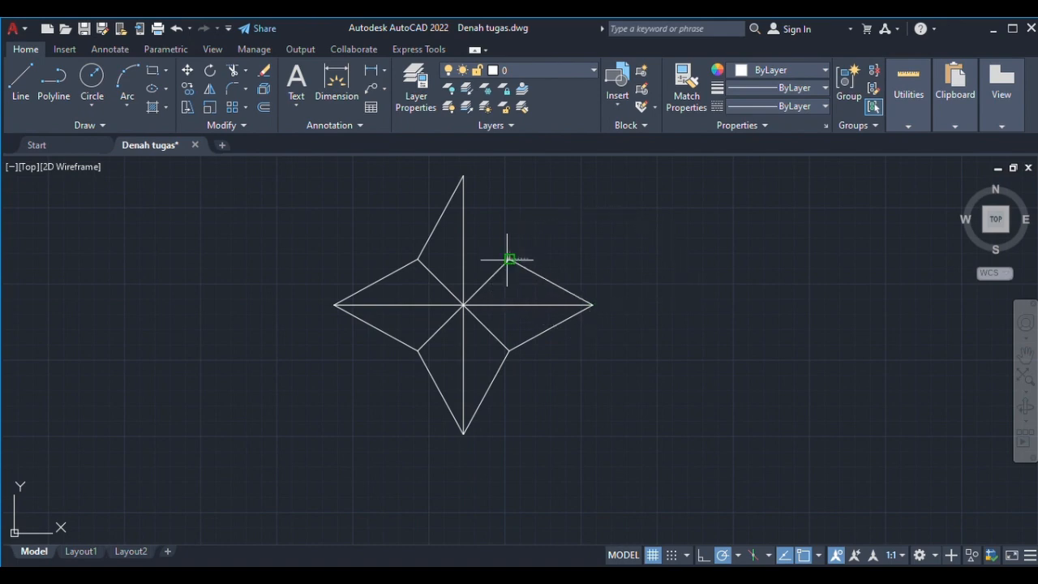
left_click(463, 175)
key("Escape")
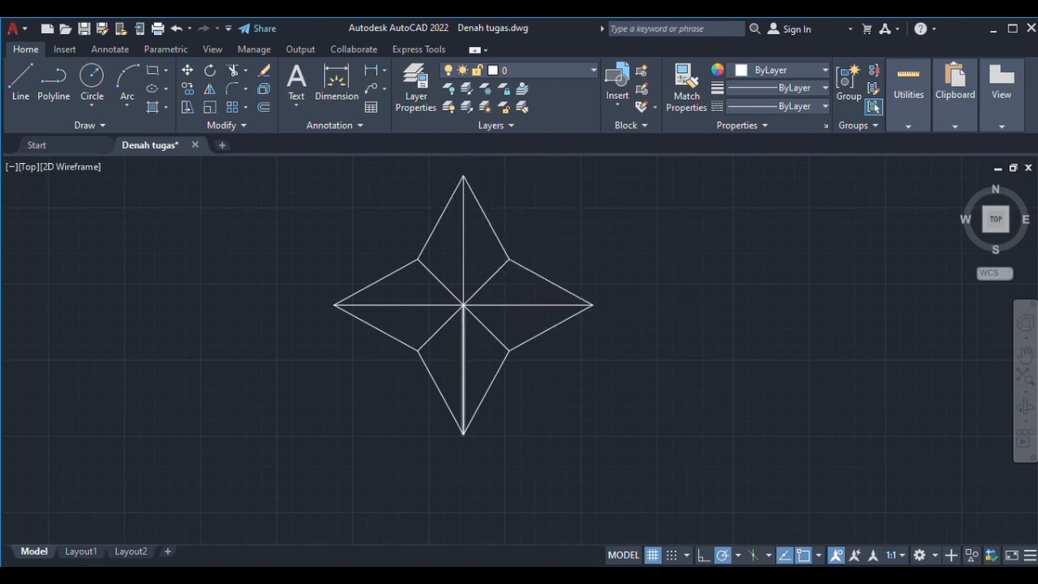
Step: Examine which halves of the existing north arrow's points are filled and compare it with the new star outline
scroll(463, 328, "down", 6)
middle_click_drag(340, 319, 397, 320)
scroll(292, 324, "up", 4)
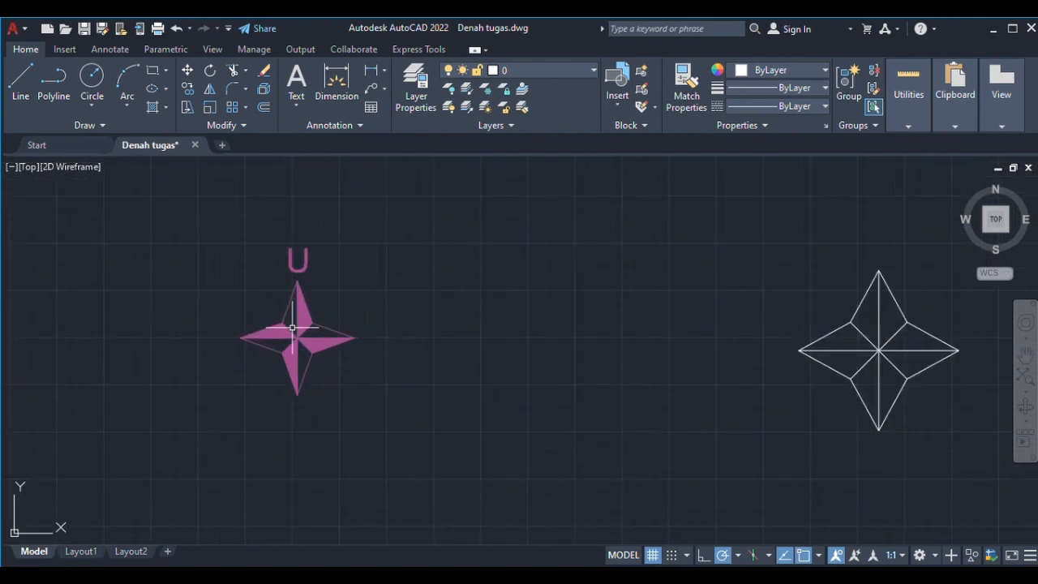
scroll(292, 328, "down", 1)
middle_click_drag(398, 357, 150, 330)
scroll(405, 307, "up", 2)
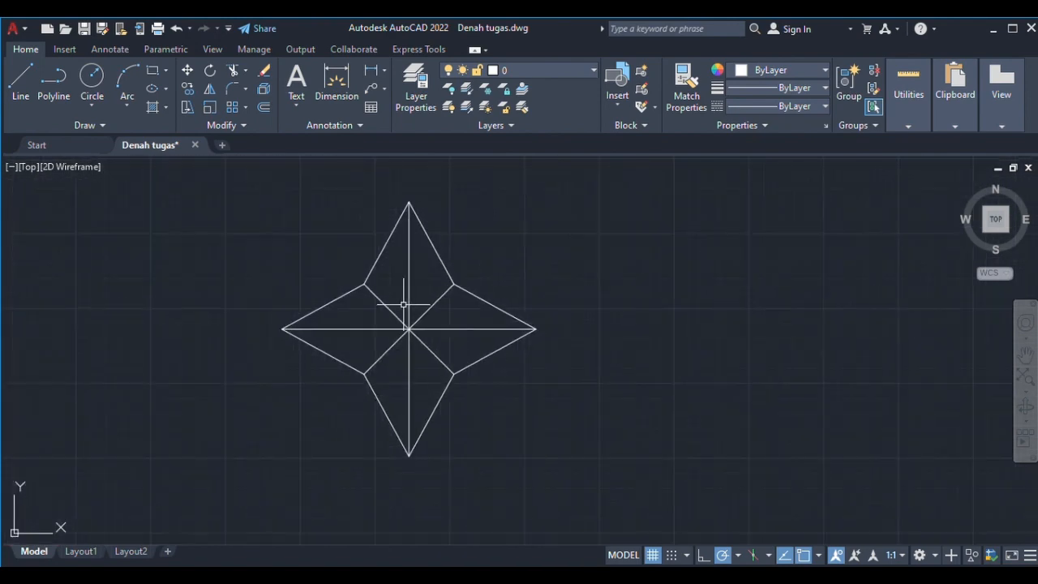
scroll(404, 305, "down", 1)
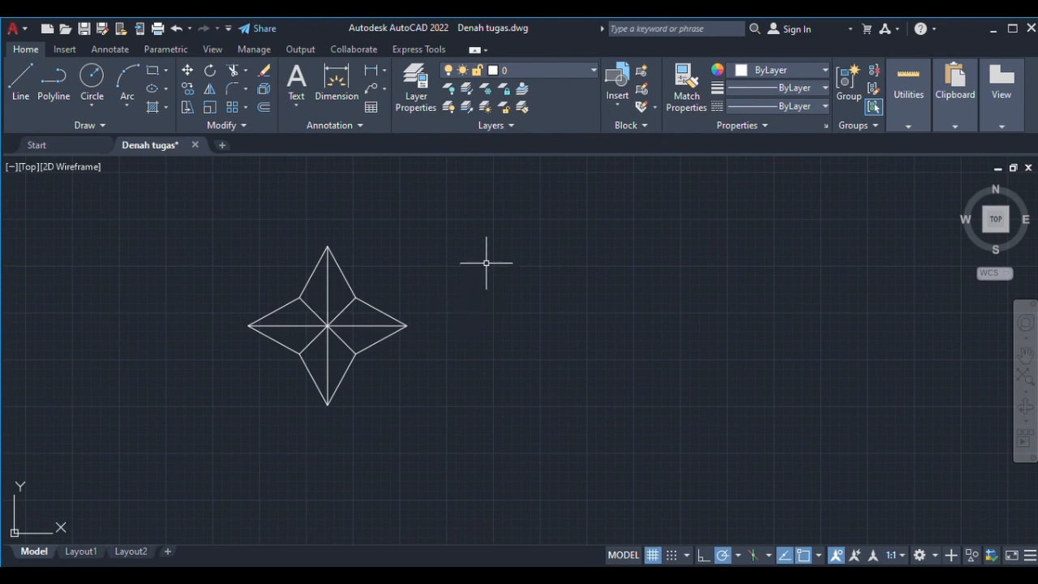
Step: Hatch the left half of the star's top point, upper half of the right, right half of the bottom and lower half of the left with SOLID
type("h")
key("Return")
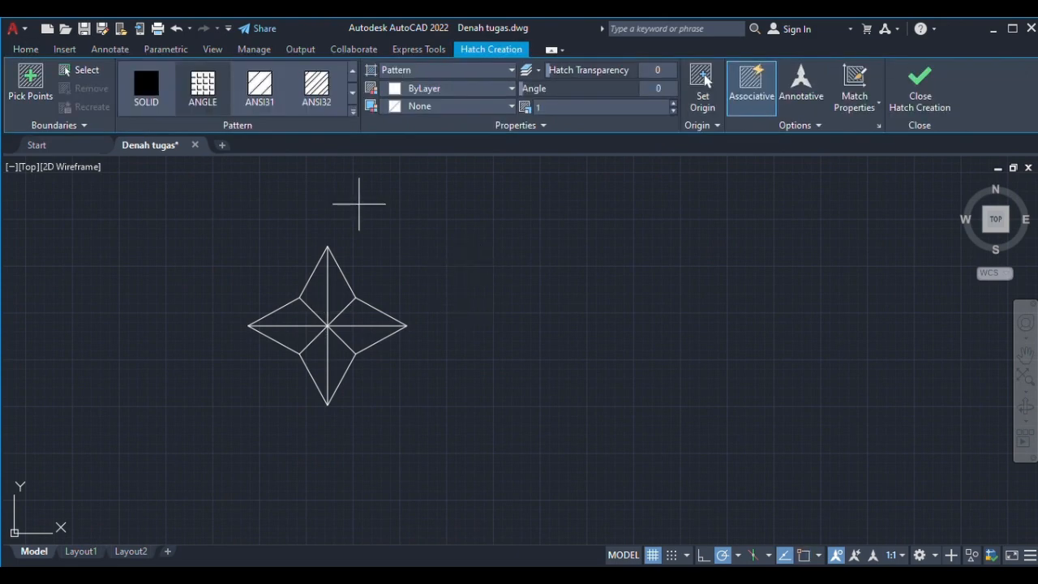
left_click(155, 85)
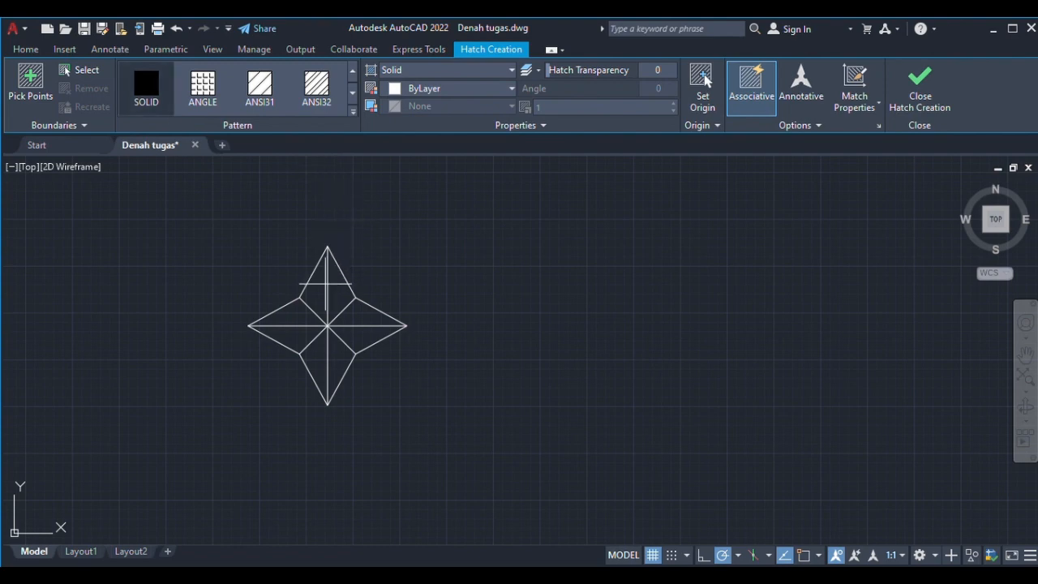
left_click(324, 293)
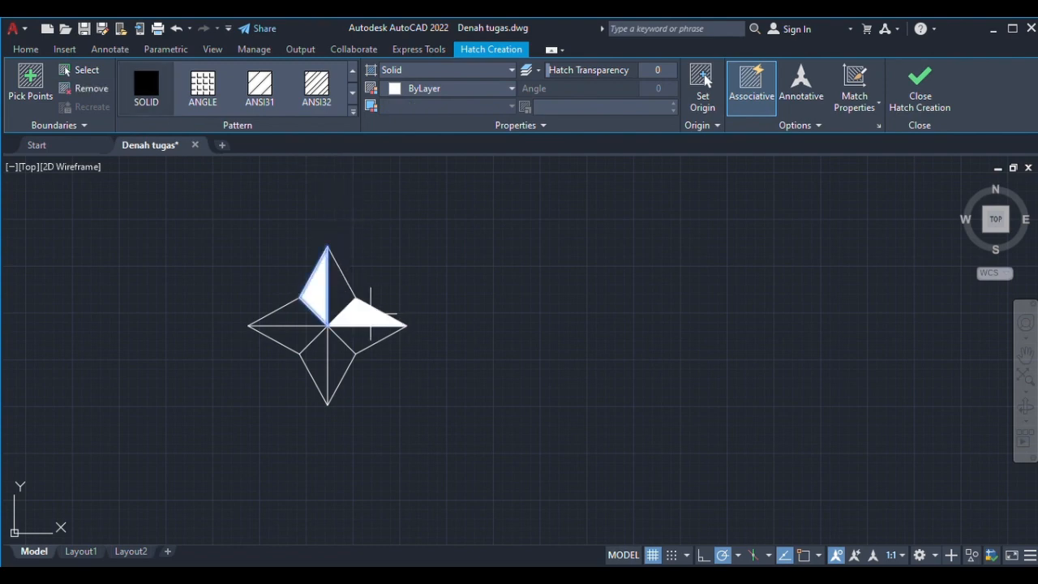
left_click(372, 312)
left_click(331, 359)
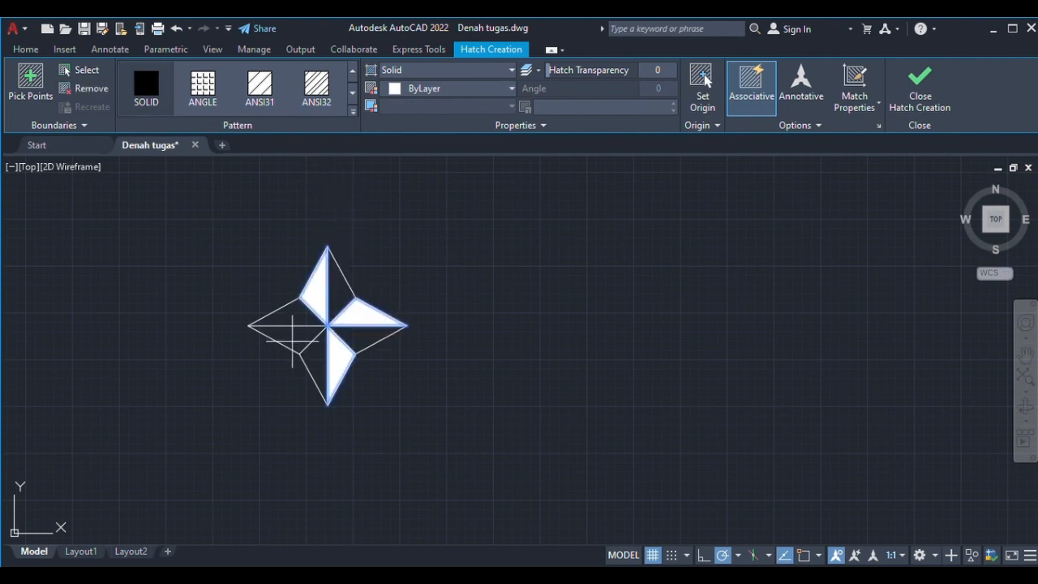
left_click(292, 347)
key("Return")
scroll(406, 320, "down", 4)
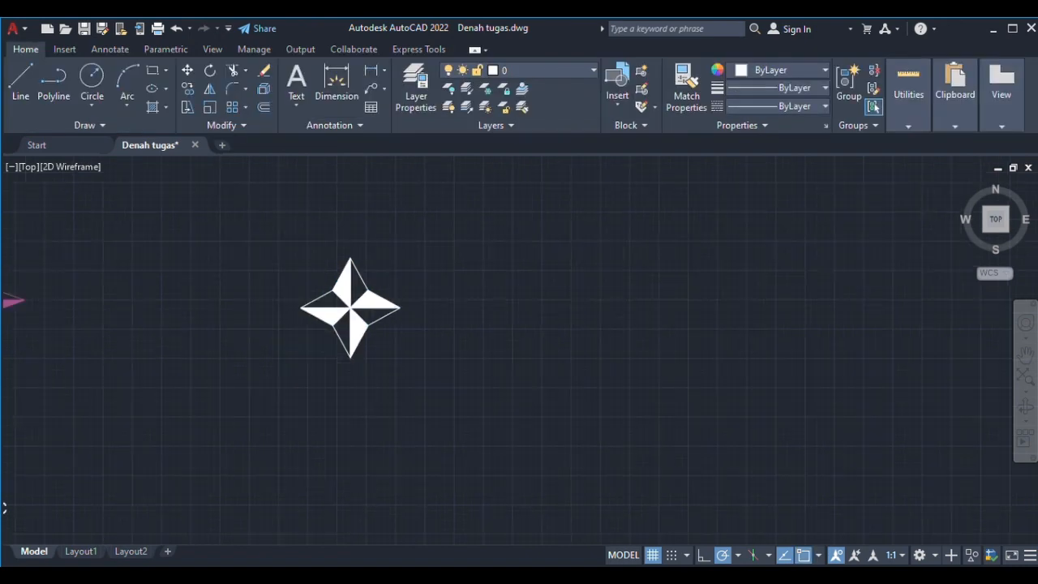
scroll(387, 259, "up", 4)
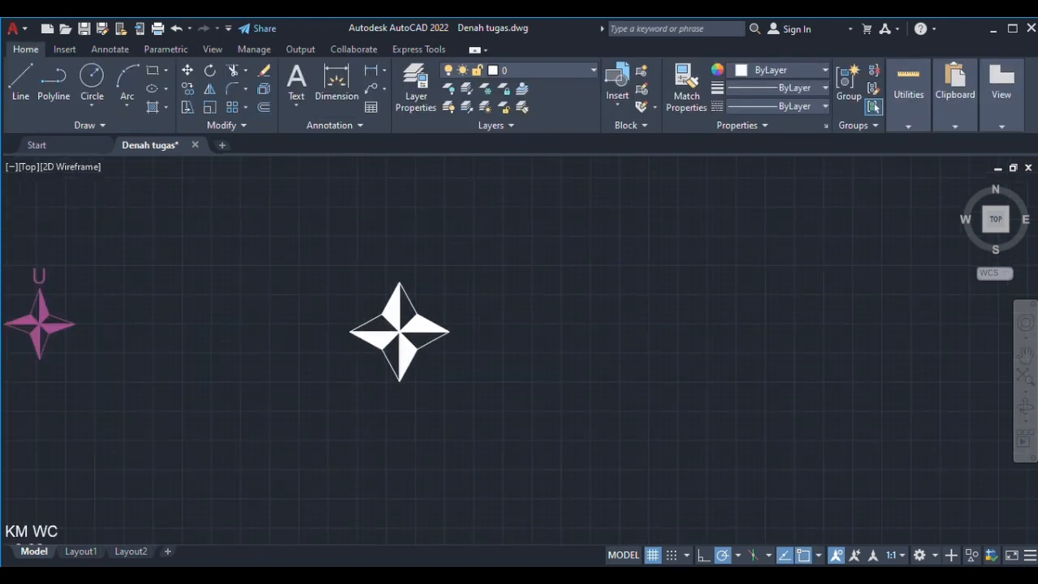
Step: Add the multiline text N above the filled four-pointed star with a text height of 21
left_click(292, 88)
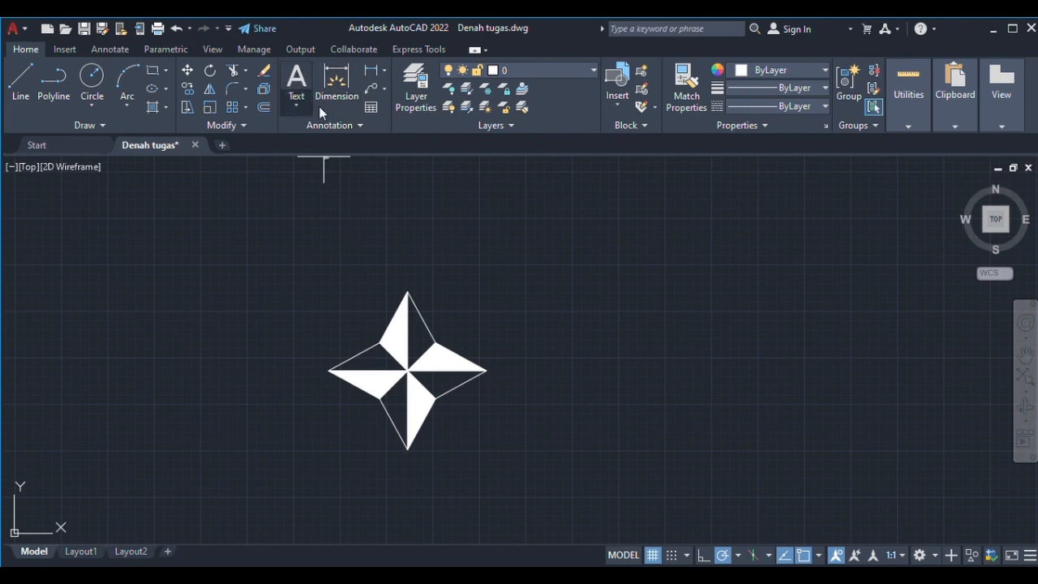
left_click(392, 211)
left_click(485, 266)
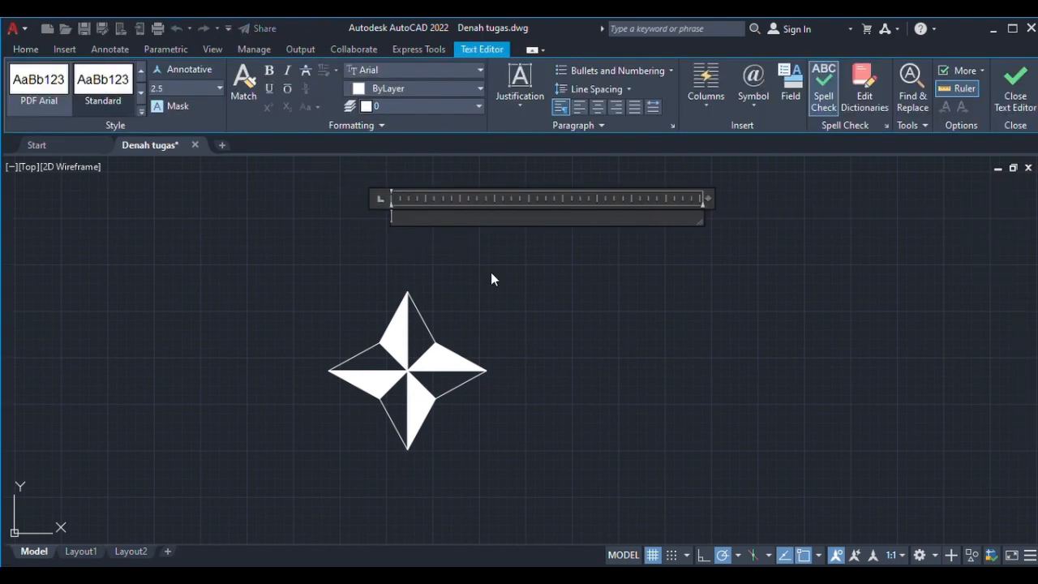
type("U")
key("BackSpace")
type("N")
key("ctrl+a")
key("Return")
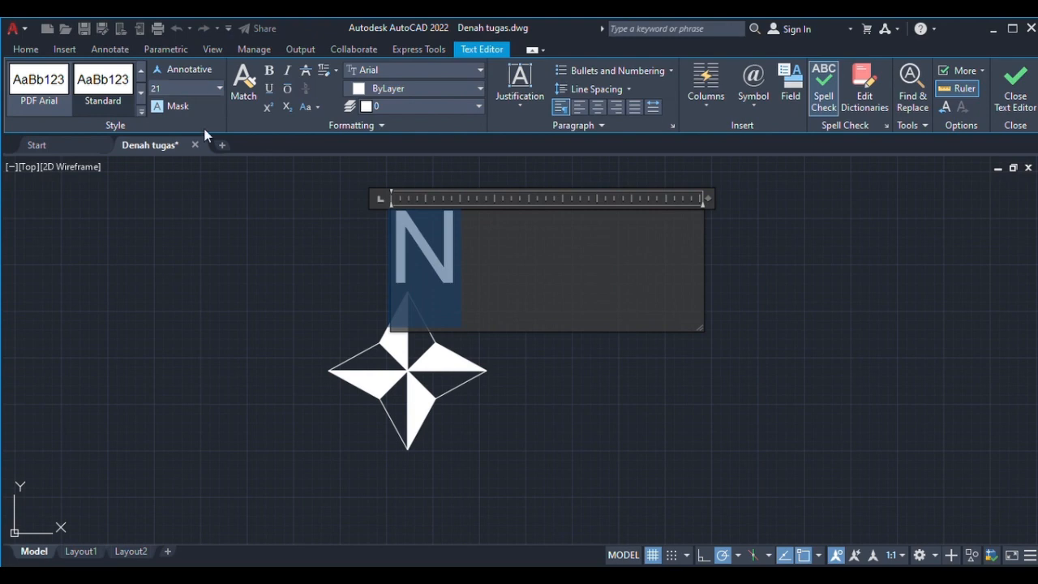
left_click(457, 247)
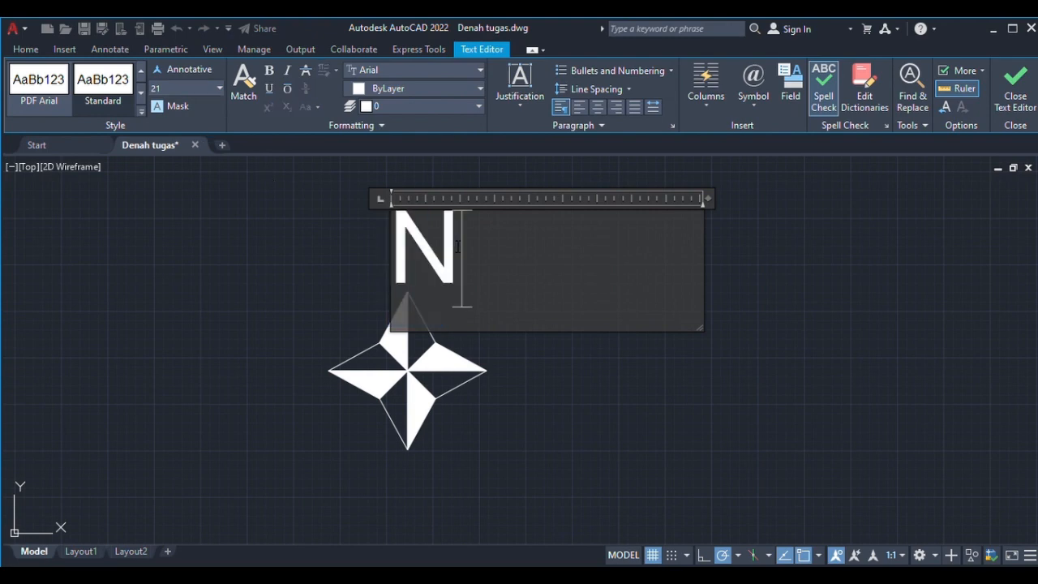
key("ctrl+Return")
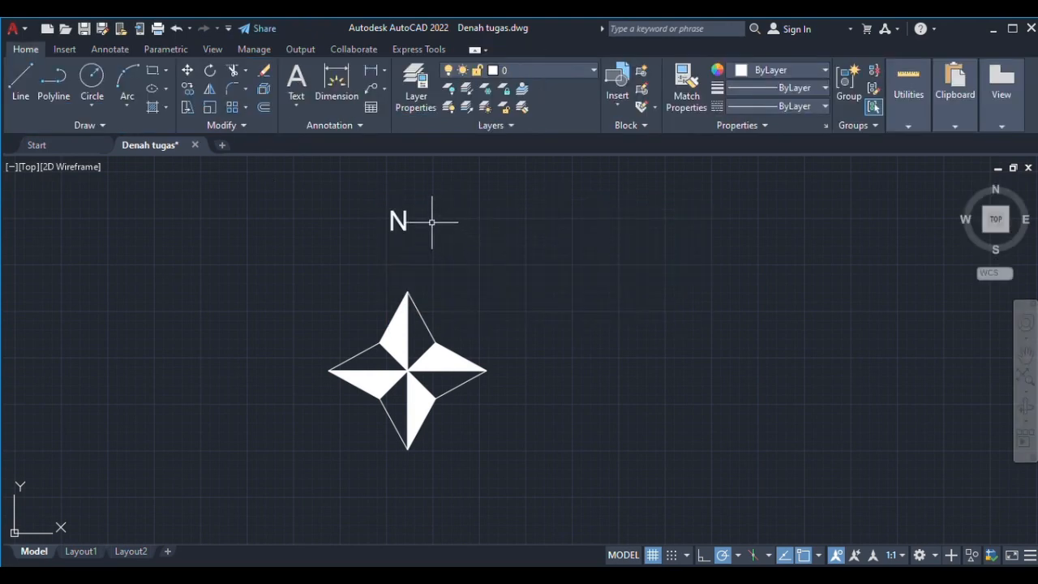
Step: Set the text height of the letter N above the star to 71
left_click(402, 220)
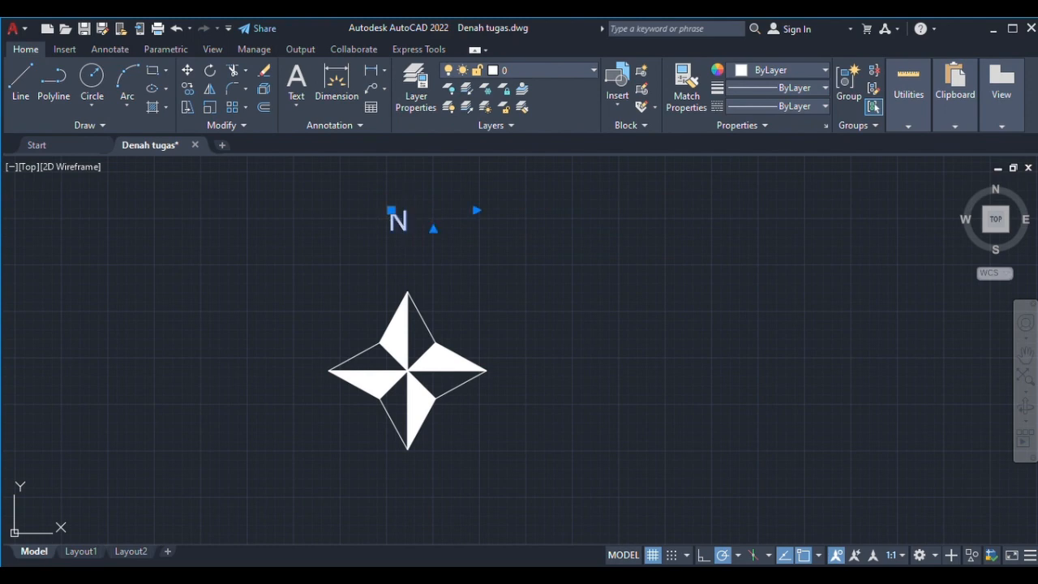
double_click(399, 221)
key("ctrl+a")
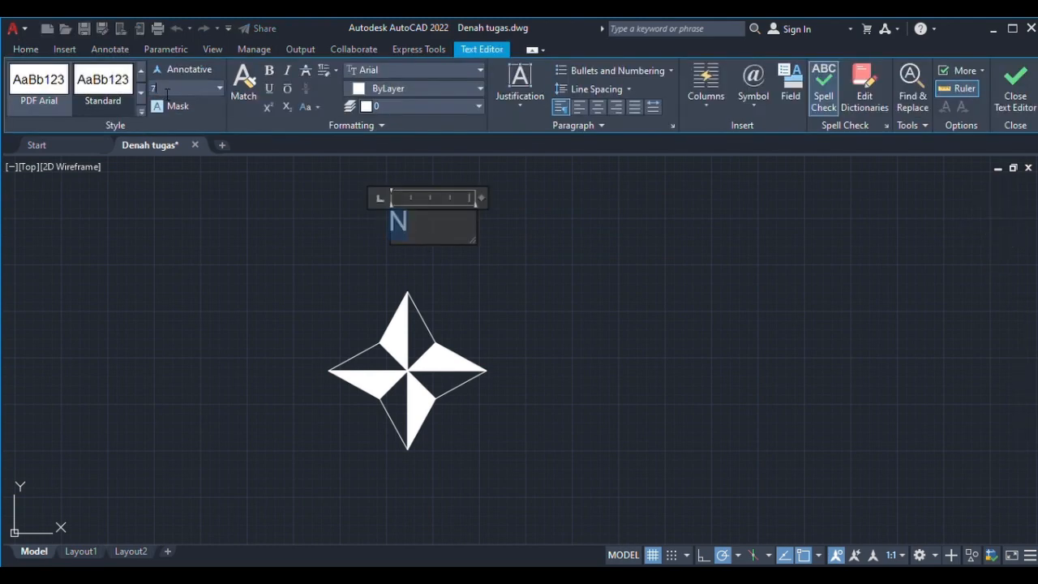
key("Return")
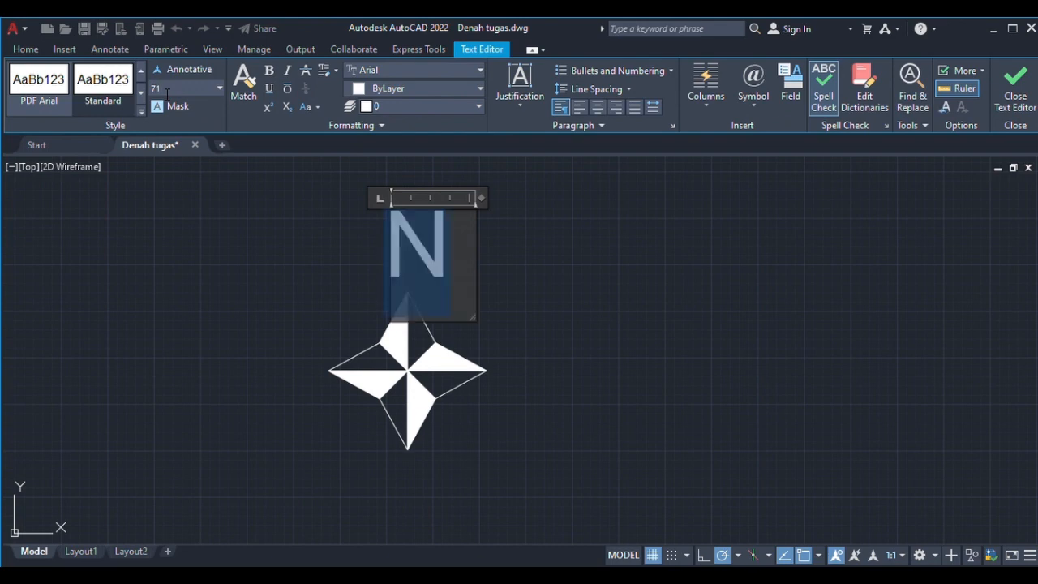
left_click(438, 238)
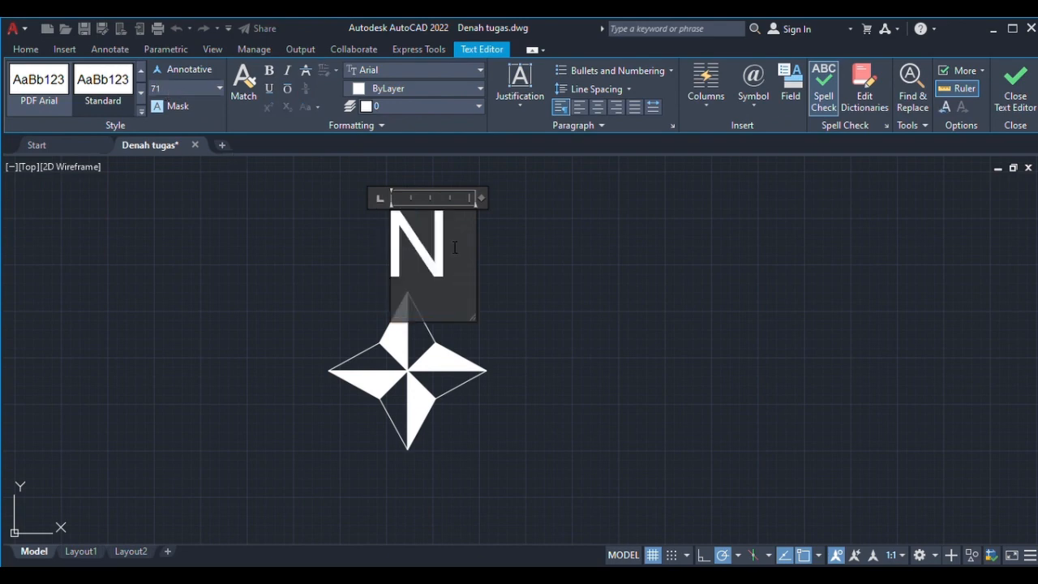
key("Return")
key("BackSpace")
key("Escape")
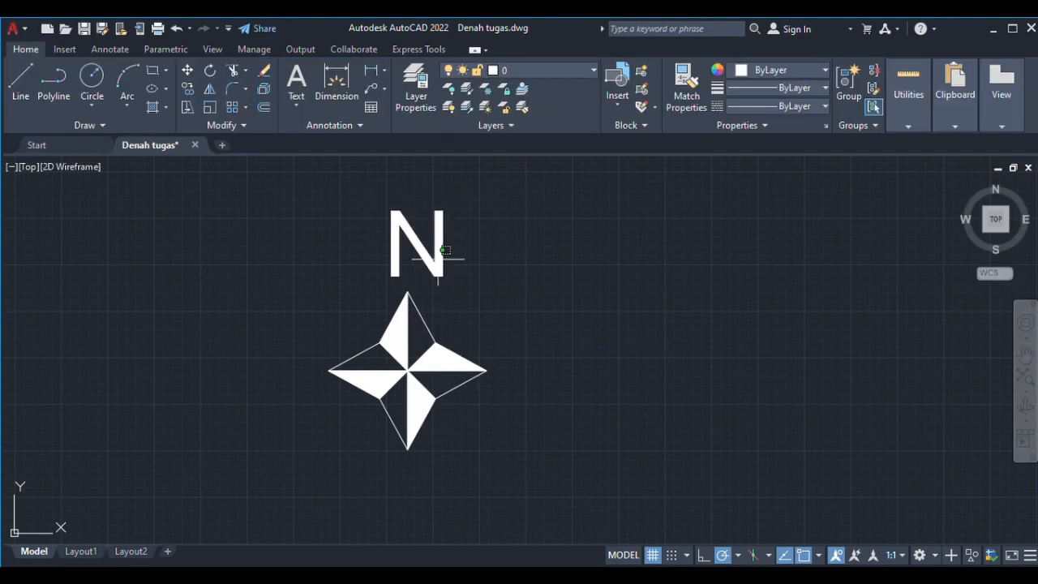
Step: Move the letter N up and slightly left so it sits centred above the star's top point
left_click(438, 237)
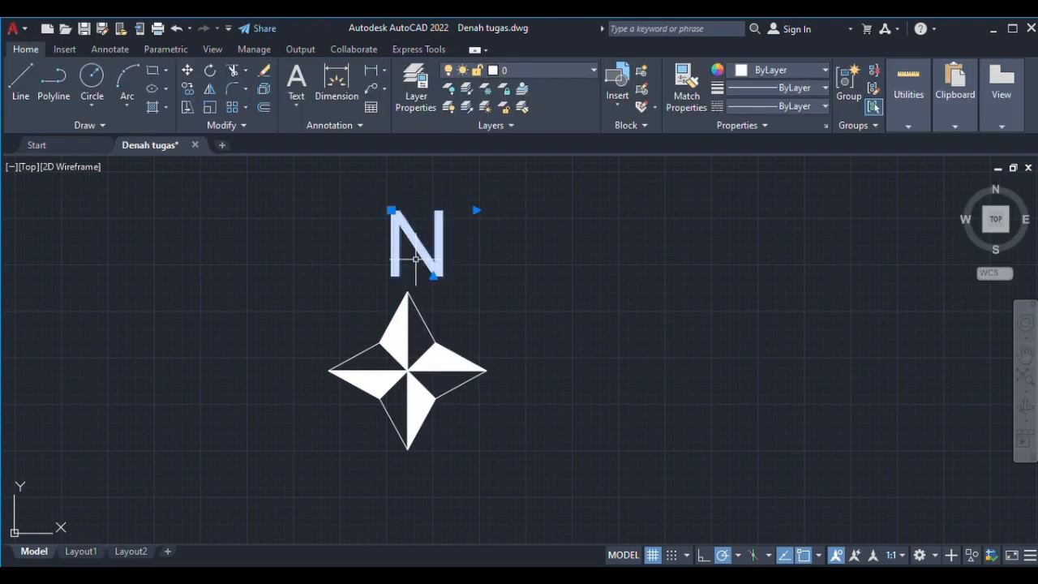
left_click(187, 71)
left_click(419, 249)
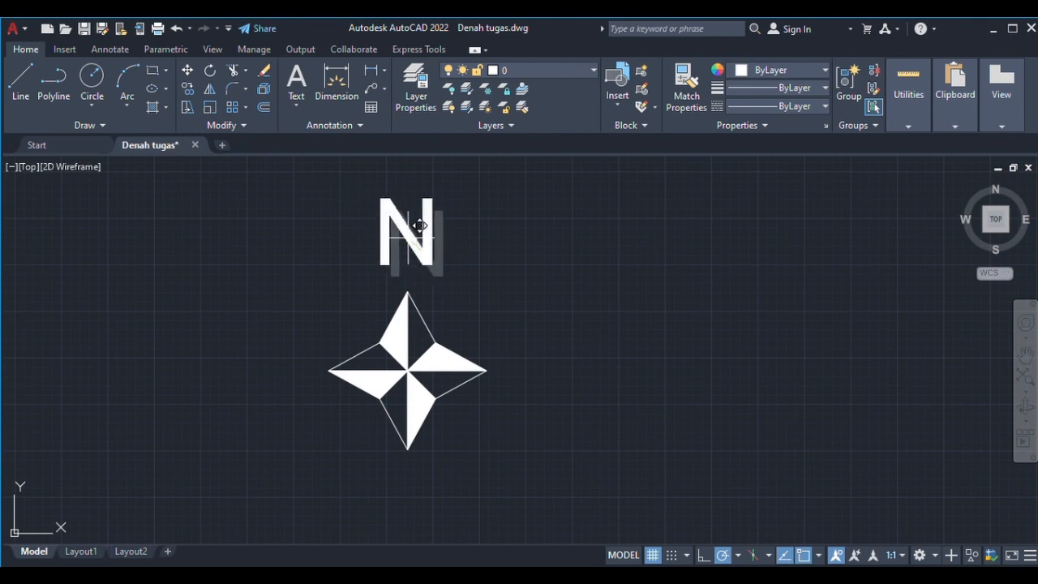
left_click(416, 224)
scroll(498, 301, "down", 6)
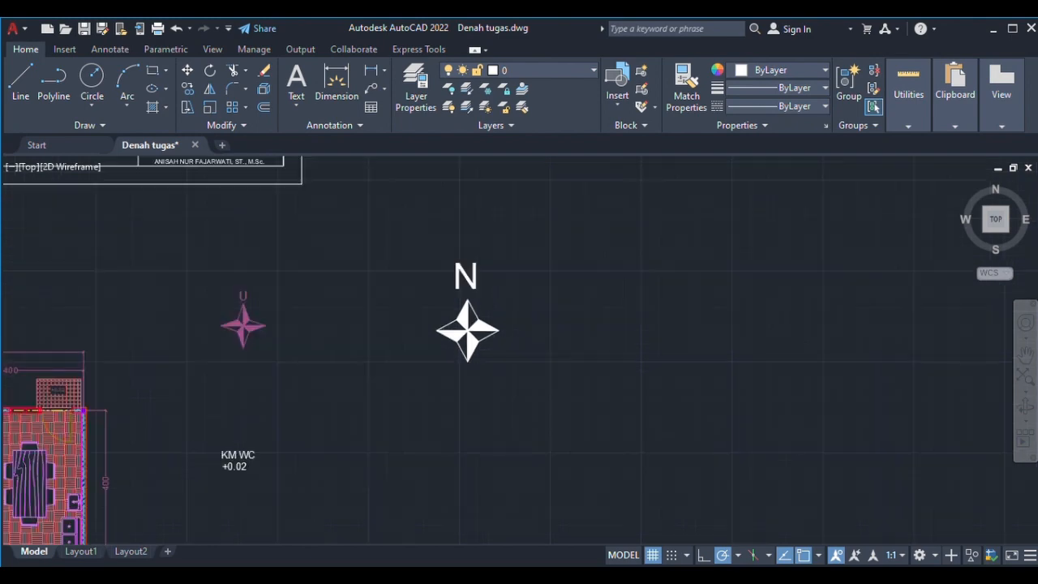
scroll(523, 290, "up", 4)
scroll(531, 287, "down", 2)
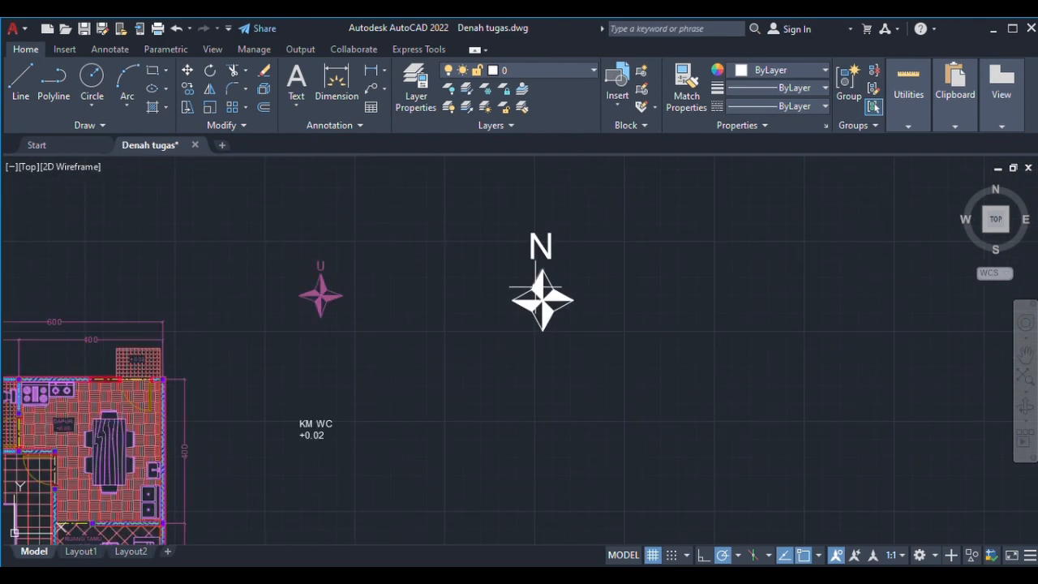
Step: Examine the floor plan's rooms, furniture, hatches and dimensions, and the loose symbols and drawing sheet around it
scroll(335, 306, "down", 3)
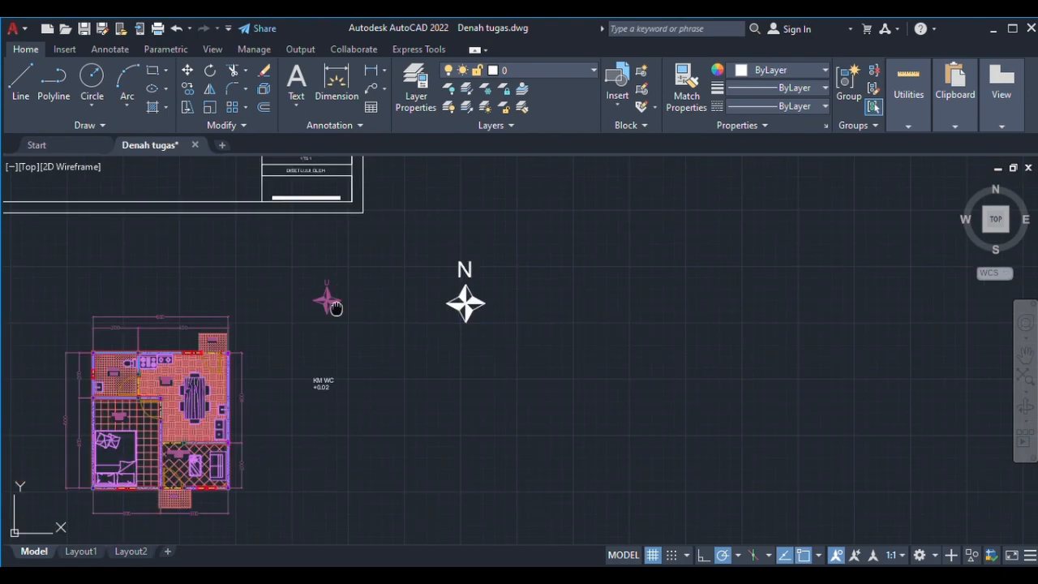
middle_click_drag(174, 399, 350, 333)
scroll(350, 333, "up", 6)
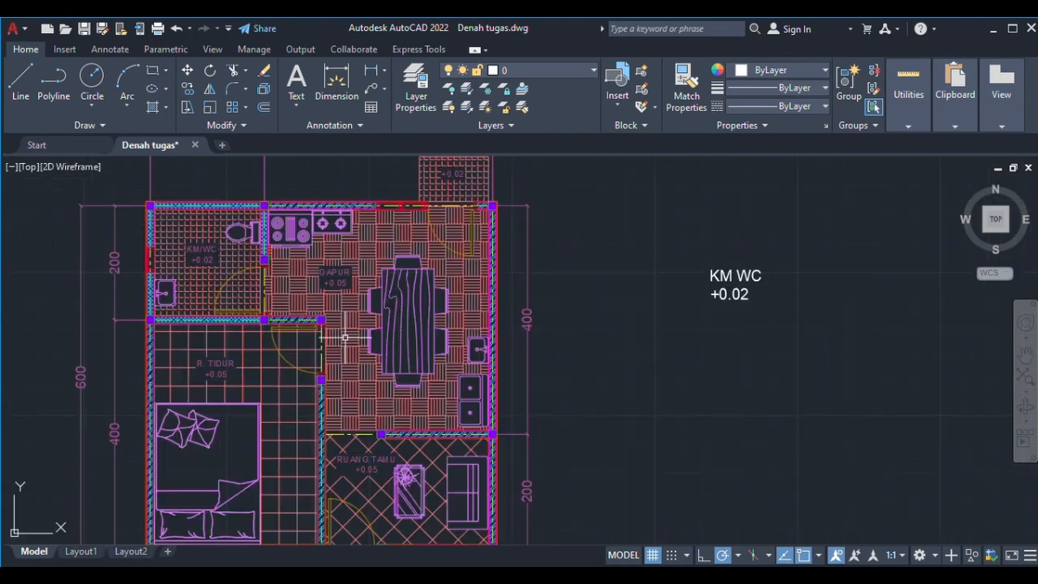
scroll(345, 338, "down", 4)
middle_click_drag(345, 337, 393, 299)
scroll(393, 299, "up", 2)
scroll(394, 300, "up", 2)
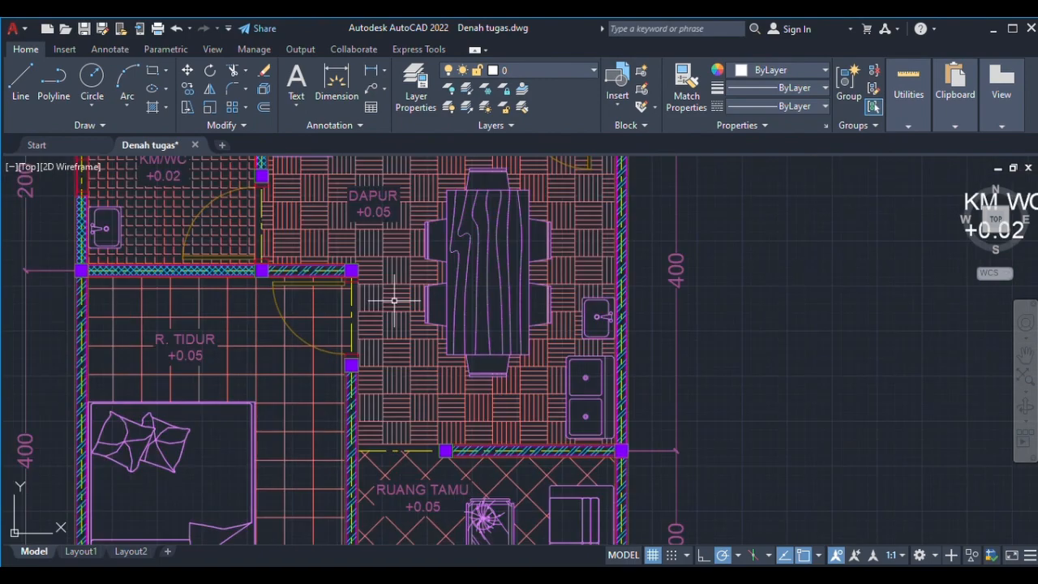
scroll(394, 300, "down", 2)
middle_click_drag(393, 301, 410, 271)
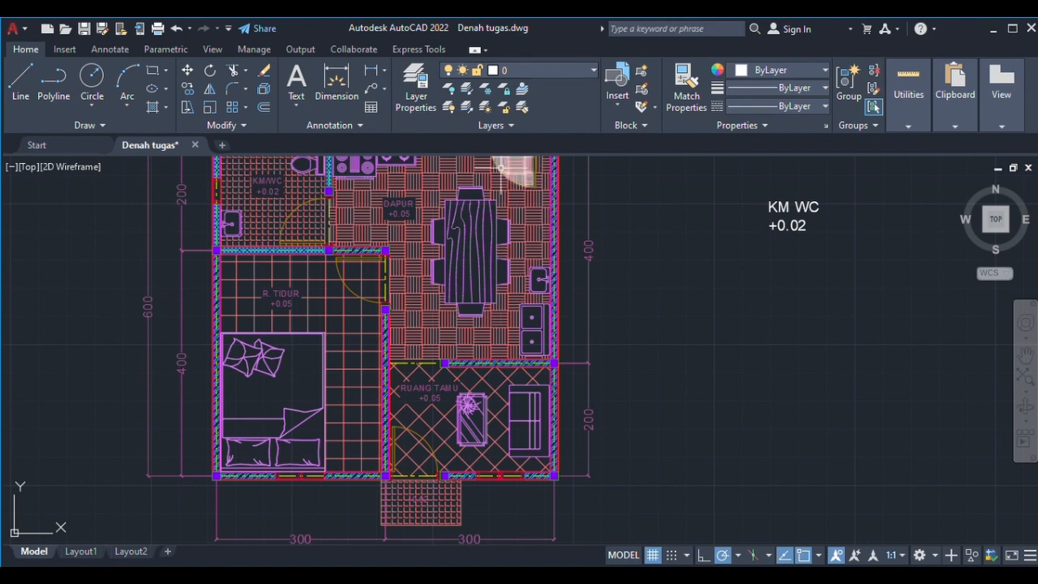
middle_click_drag(480, 169, 512, 307)
scroll(513, 307, "down", 2)
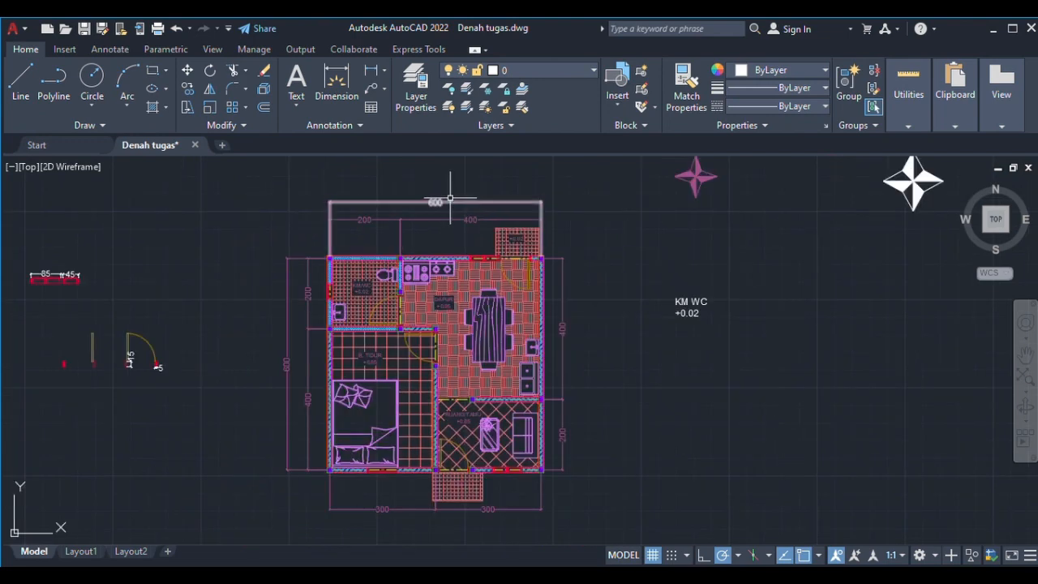
mouse_move(447, 190)
middle_mouse_down()
mouse_move(476, 261)
mouse_move(482, 330)
middle_mouse_up()
scroll(473, 243, "down", 5)
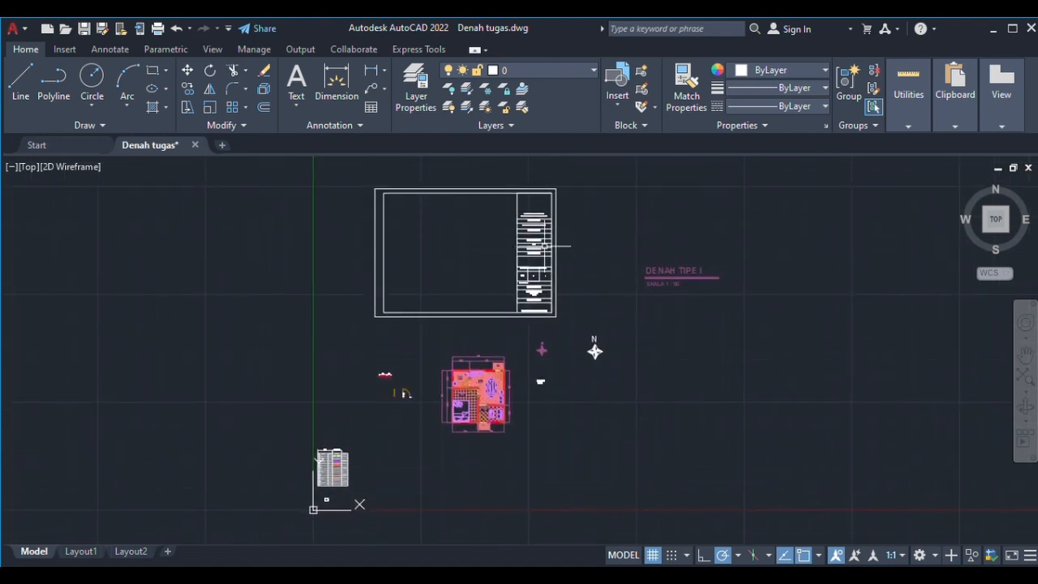
Step: Examine the small original drawing sheet with its title block below the layer table near the origin
scroll(412, 382, "up", 2)
middle_click_drag(412, 382, 522, 220)
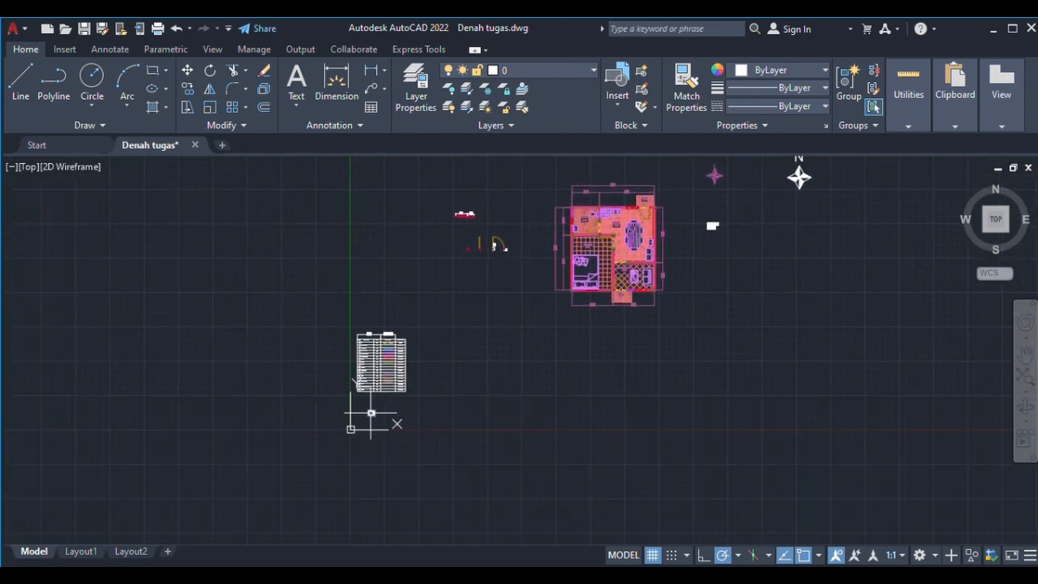
scroll(369, 414, "up", 8)
middle_click_drag(371, 413, 423, 365)
scroll(423, 365, "up", 2)
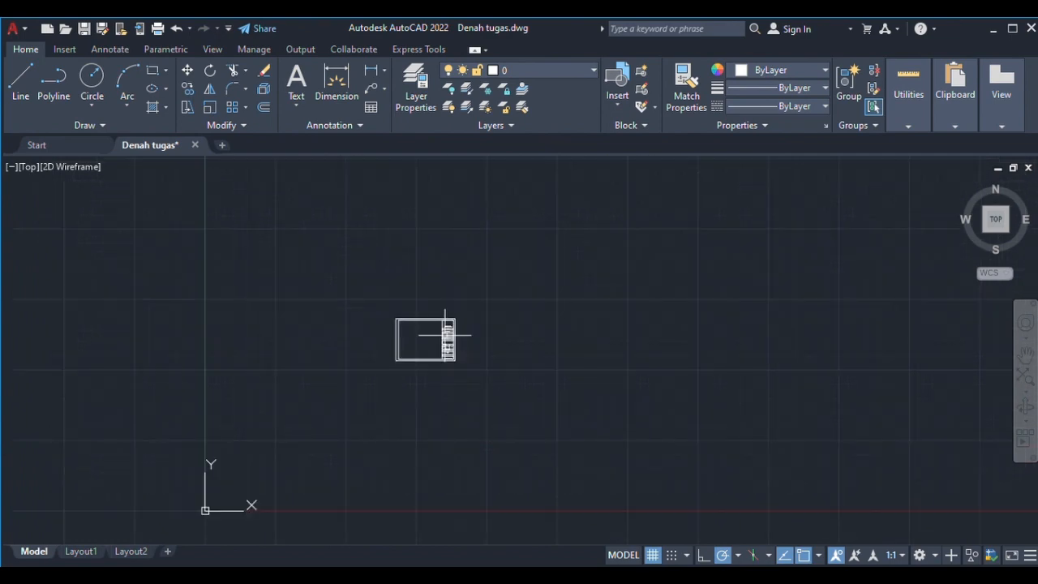
scroll(455, 338, "up", 7)
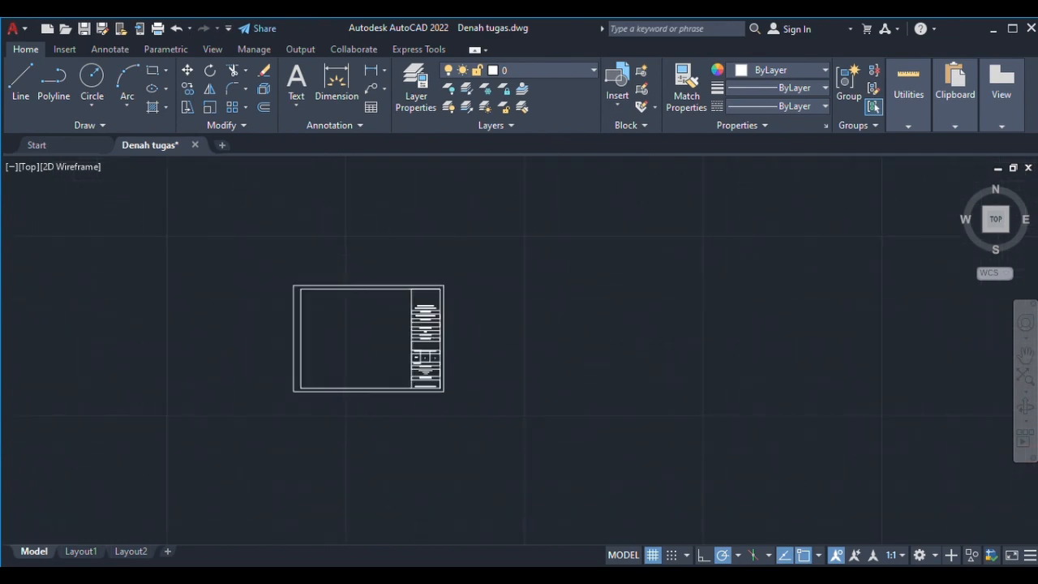
scroll(349, 352, "up", 2)
middle_click_drag(350, 352, 396, 340)
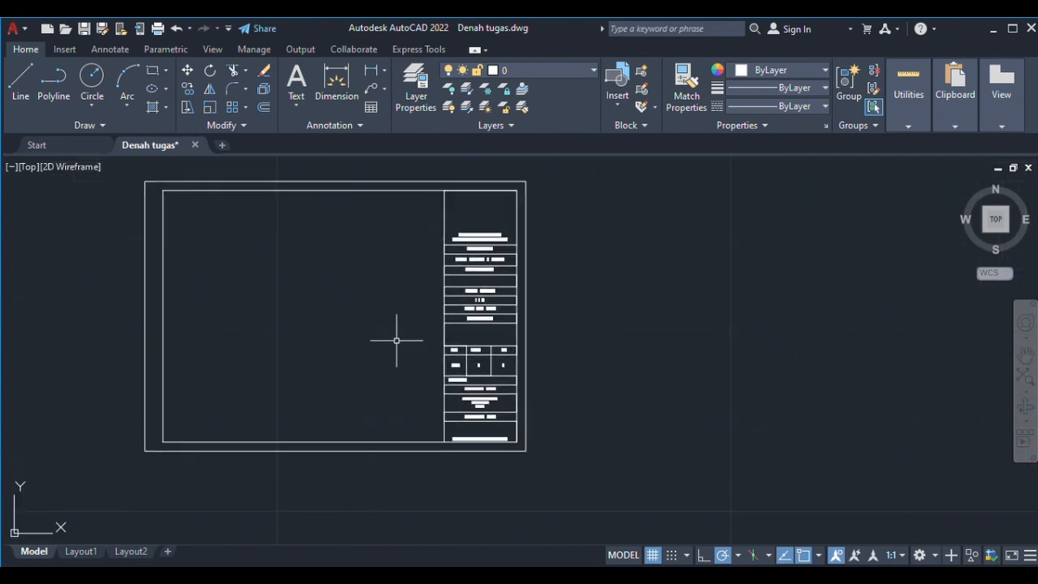
scroll(396, 340, "down", 4)
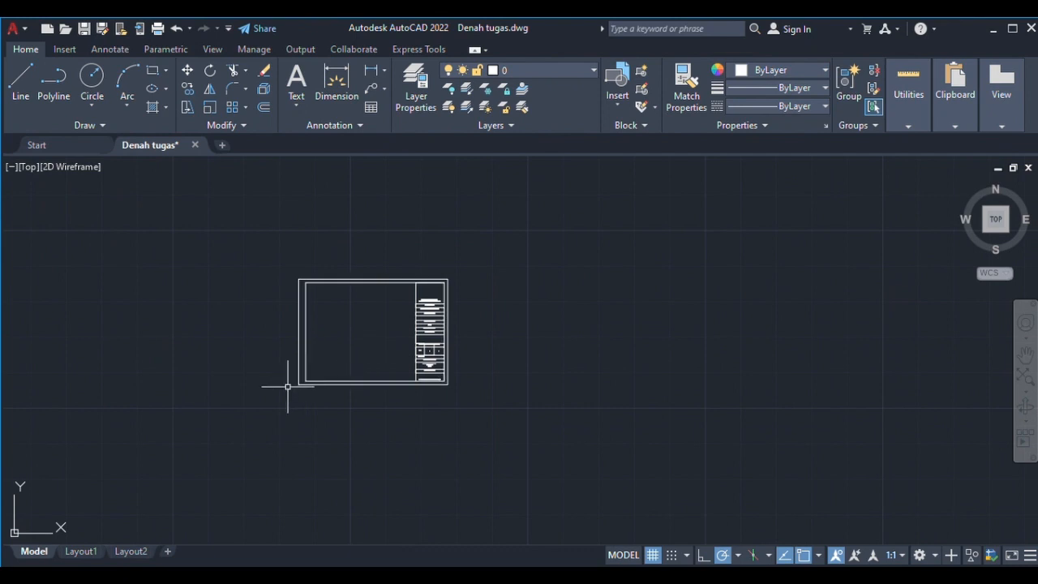
Step: Try to scale up the whole small drawing sheet from its outer frame's lower-left corner
left_click(287, 387)
left_click(487, 245)
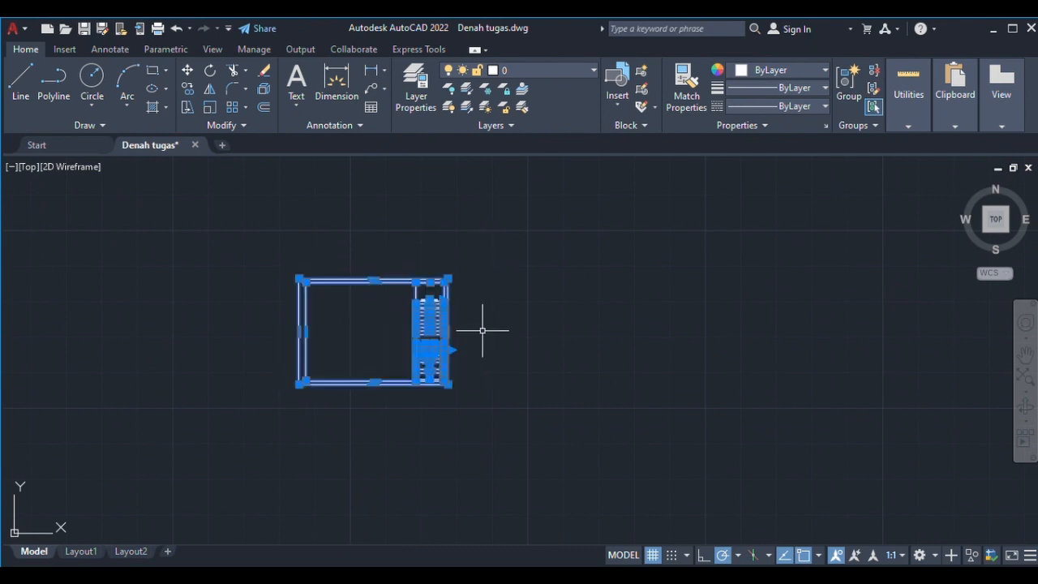
left_click(210, 107)
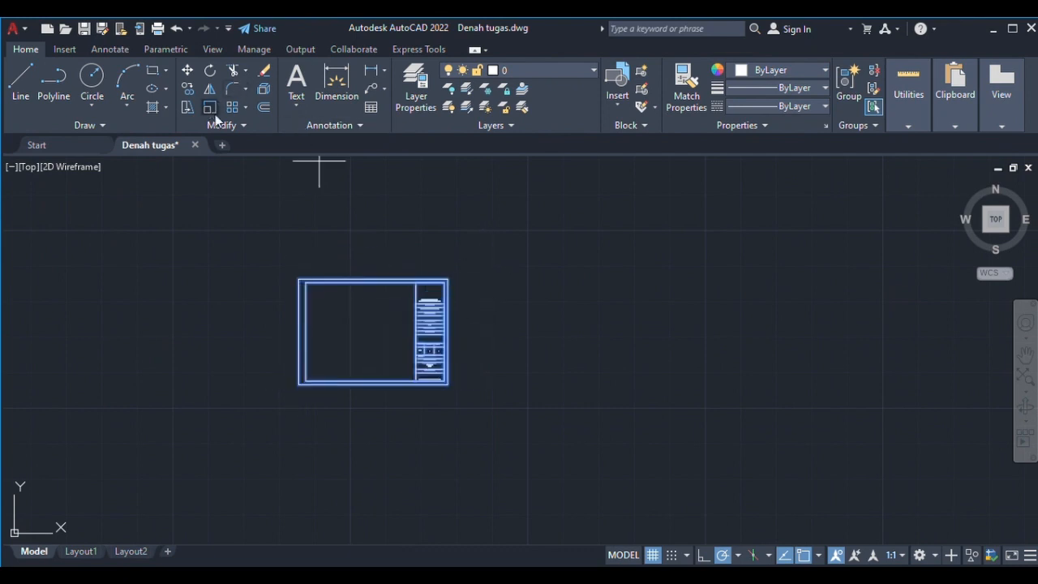
left_click(299, 384)
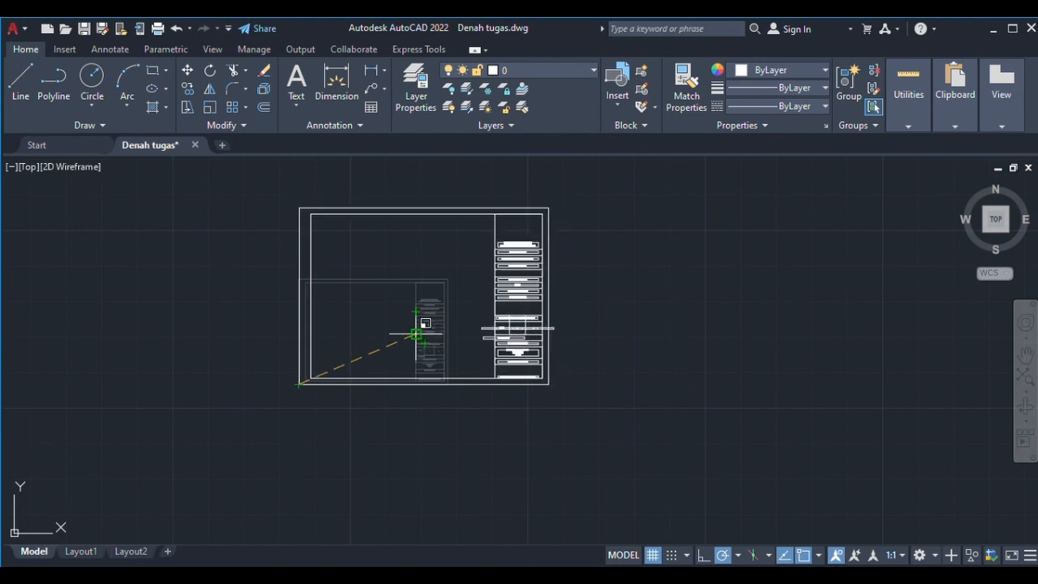
left_click(396, 339)
Step: Examine the enlarged drawing sheet above the floor plan, including the upper cells of its title block
scroll(519, 391, "down", 3)
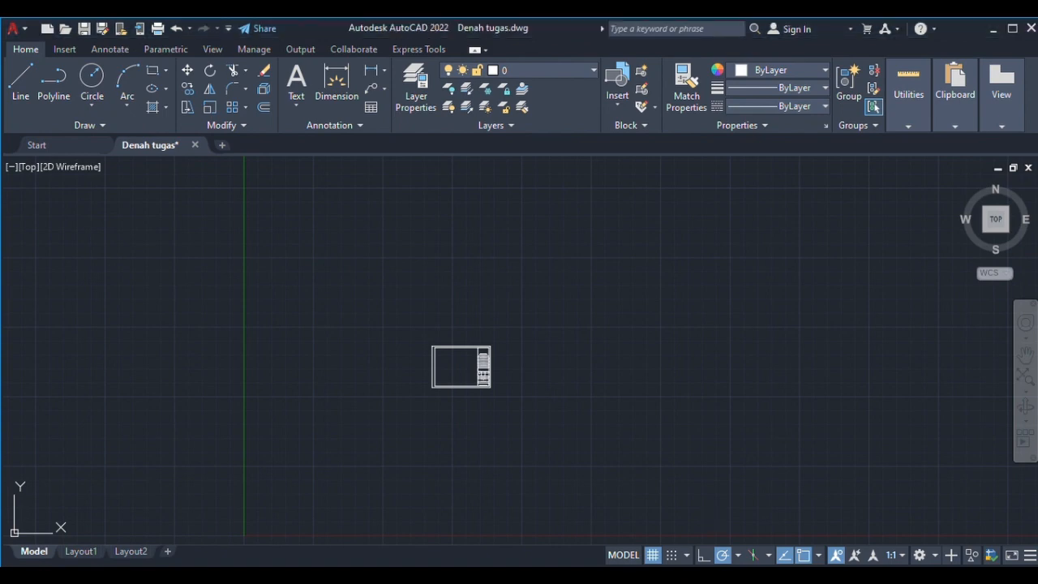
scroll(697, 363, "down", 5)
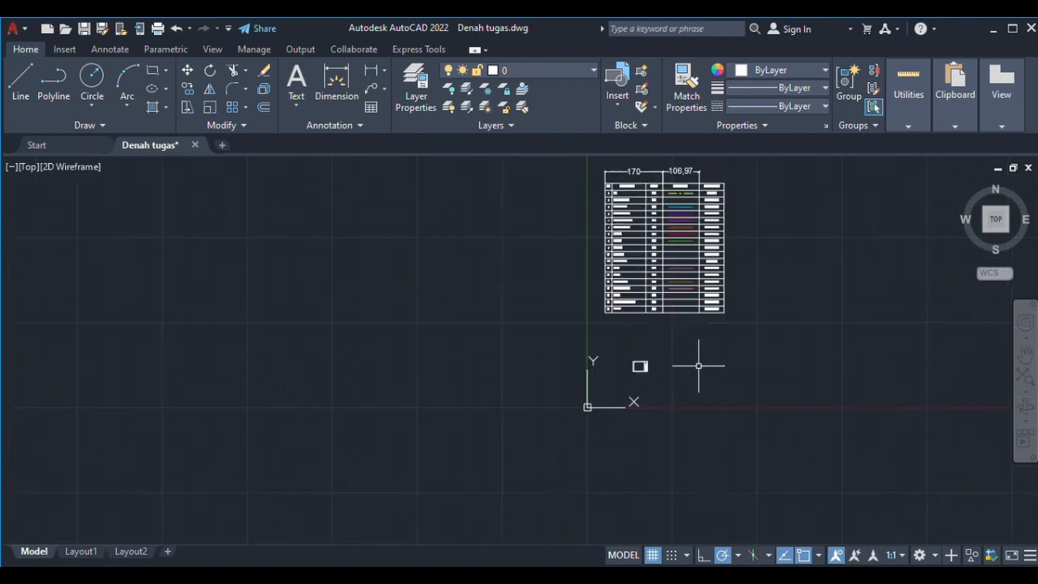
mouse_move(695, 364)
middle_mouse_down()
mouse_move(650, 345)
mouse_move(398, 523)
middle_mouse_up()
middle_click_drag(851, 237, 622, 476)
scroll(624, 349, "down", 2)
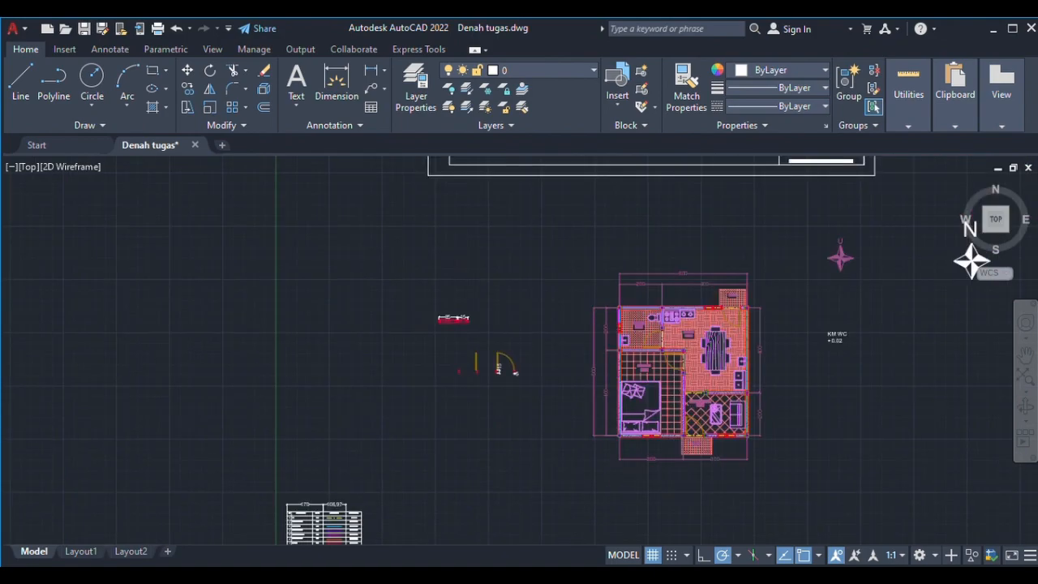
scroll(633, 184, "up", 6)
middle_click_drag(636, 165, 511, 327)
scroll(514, 312, "down", 4)
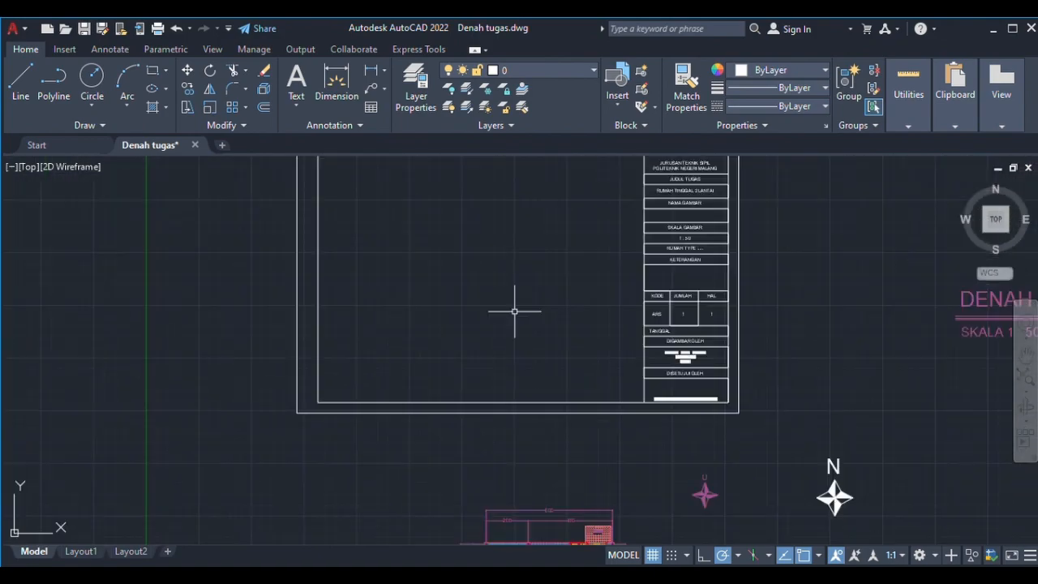
middle_click_drag(550, 226, 536, 314)
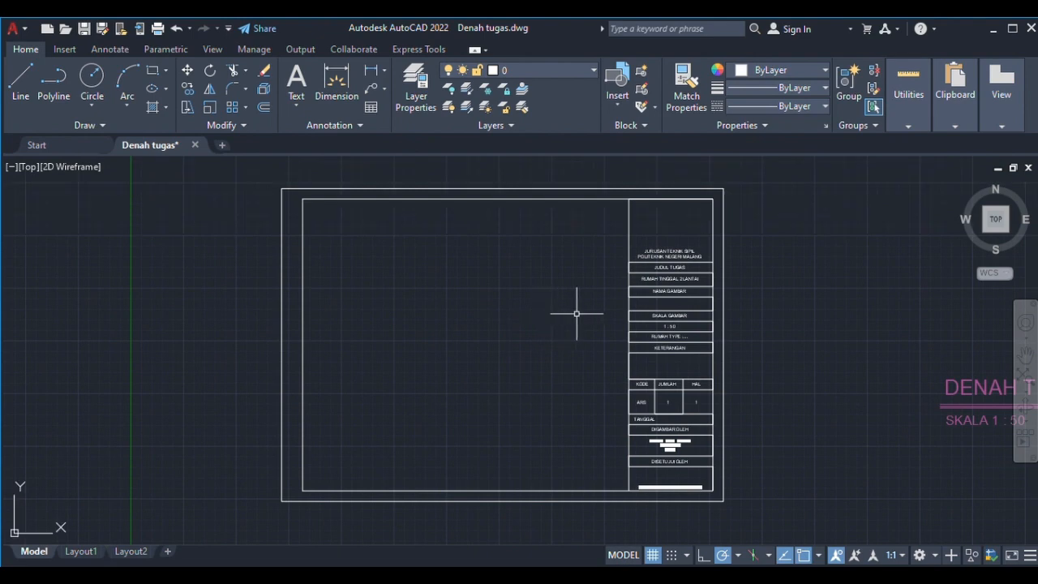
scroll(584, 286, "down", 1)
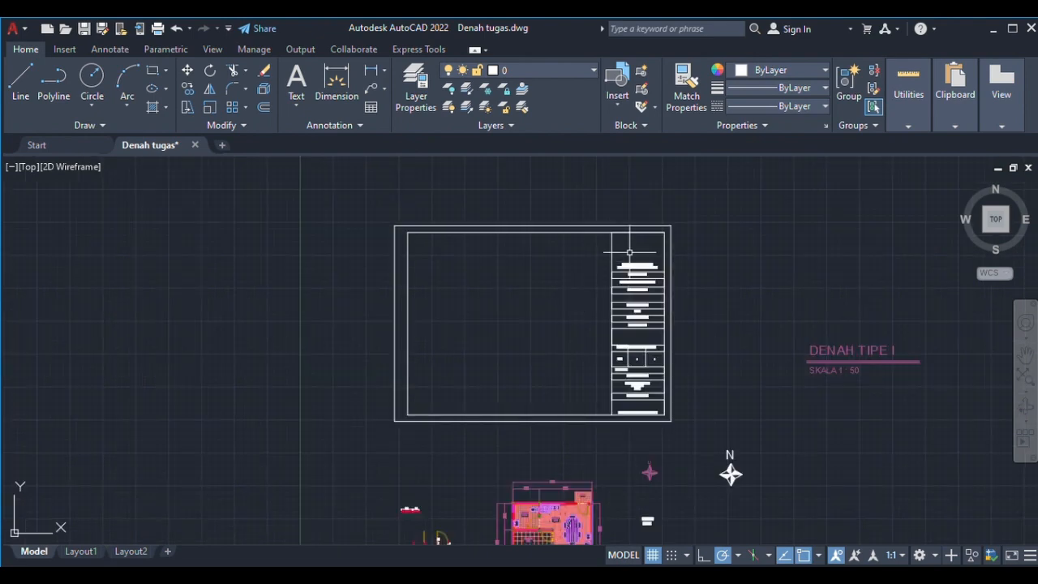
scroll(638, 255, "up", 6)
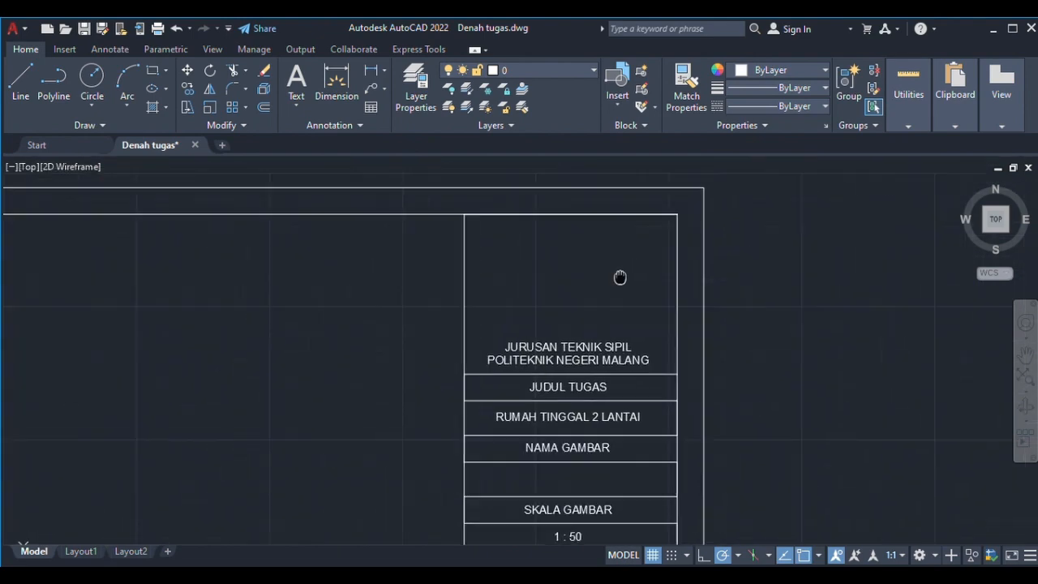
Step: Attach the Politeknik Negeri Malang logo image above and beside the enlarged drawing sheet, picking its insertion point and scale freehand
scroll(580, 286, "down", 4)
middle_click_drag(584, 276, 502, 278)
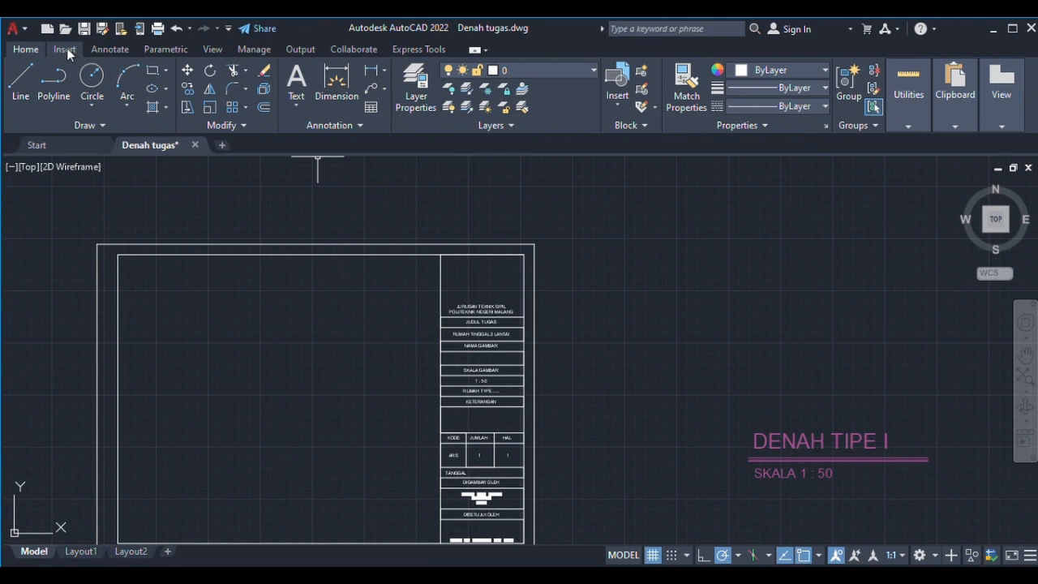
left_click(67, 49)
left_click(280, 87)
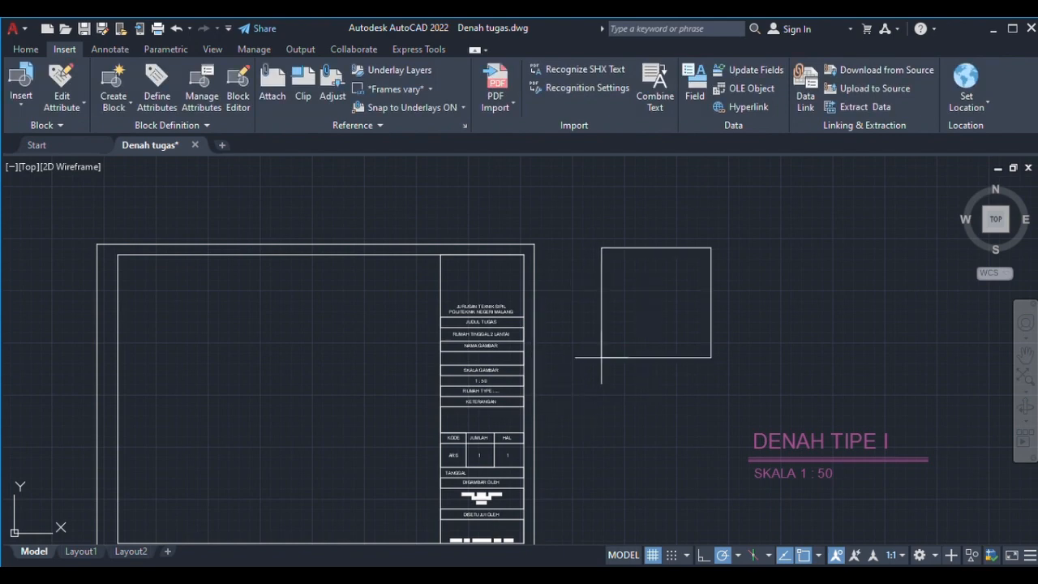
scroll(611, 328, "down", 4)
scroll(611, 328, "down", 4)
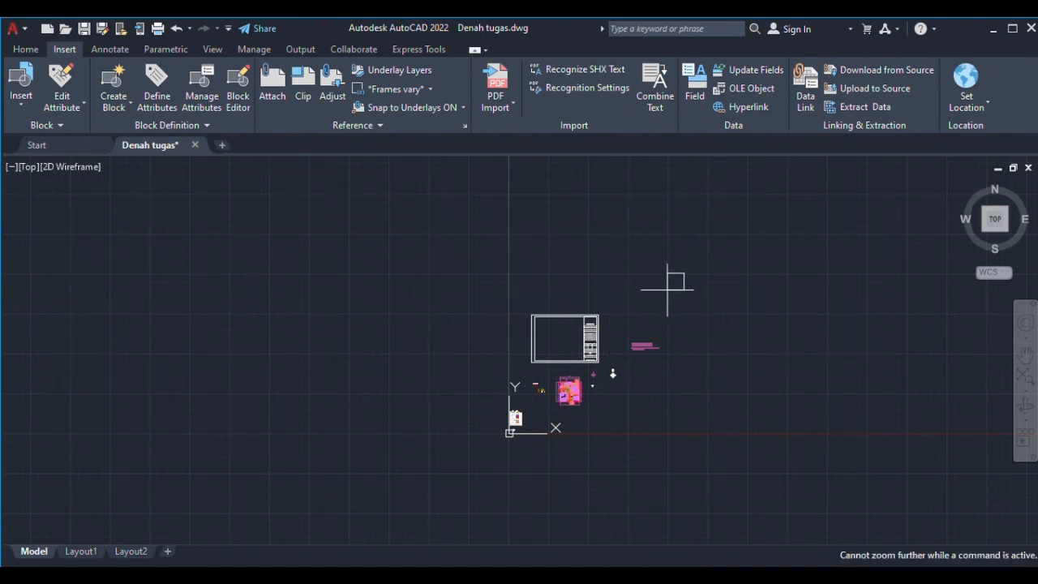
middle_click_drag(670, 288, 629, 322)
left_click(634, 297)
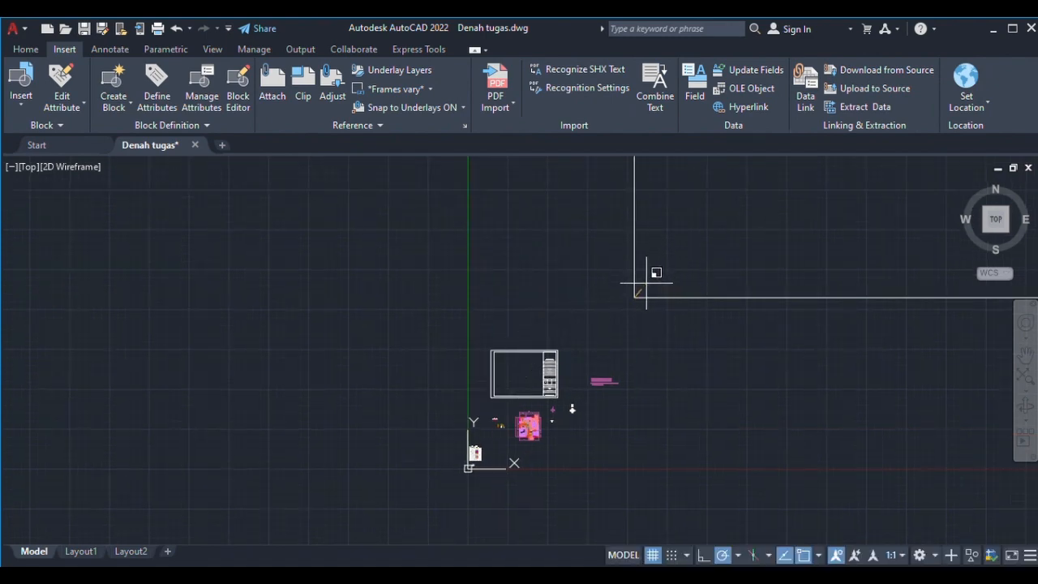
left_click(646, 284)
Step: Shrink the oversized logo image from its upper-right corner until it is much smaller than the drawing sheet
scroll(655, 303, "down", 15)
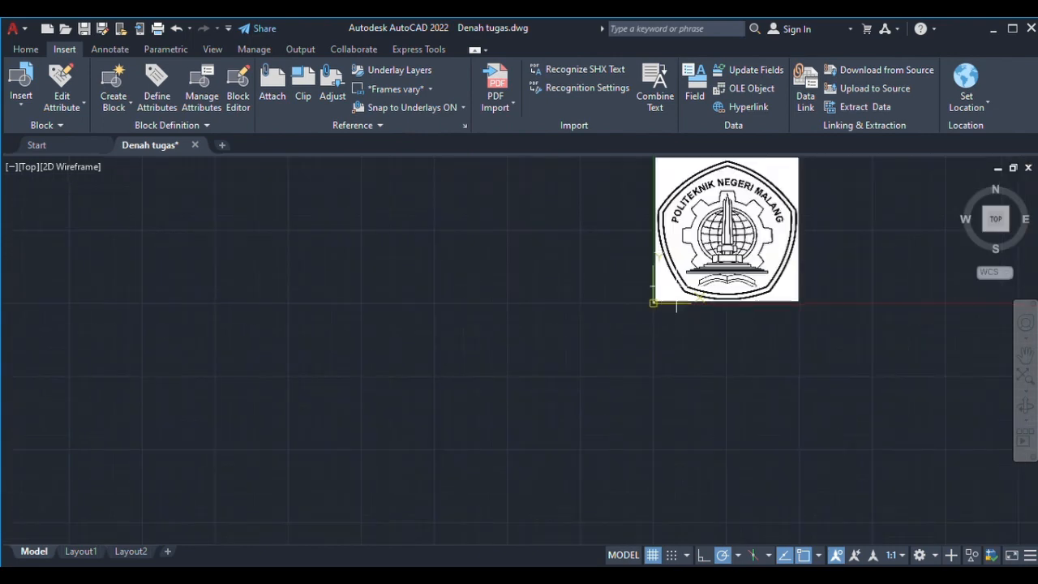
middle_click_drag(688, 282, 545, 352)
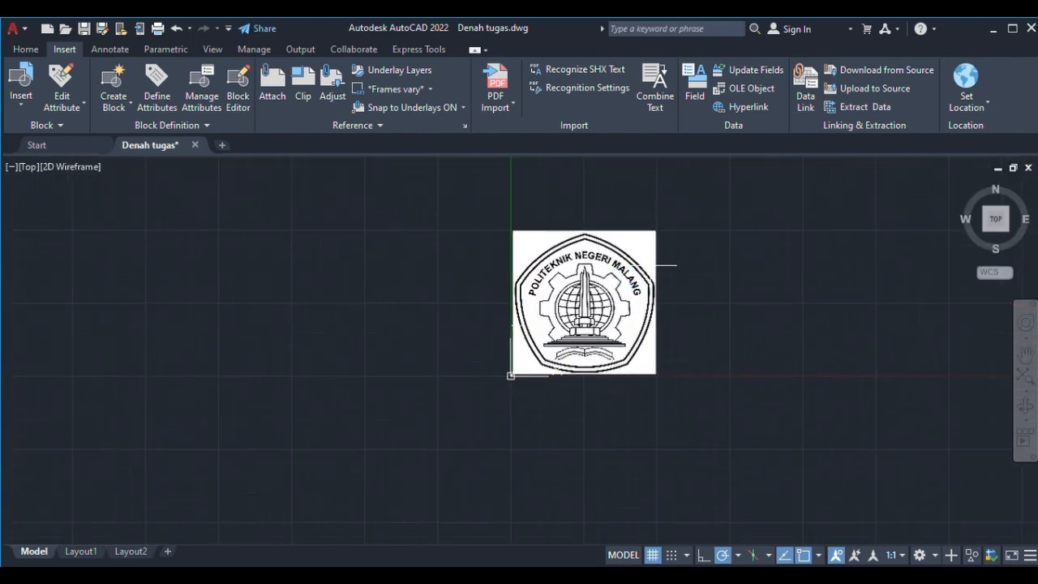
left_click(658, 254)
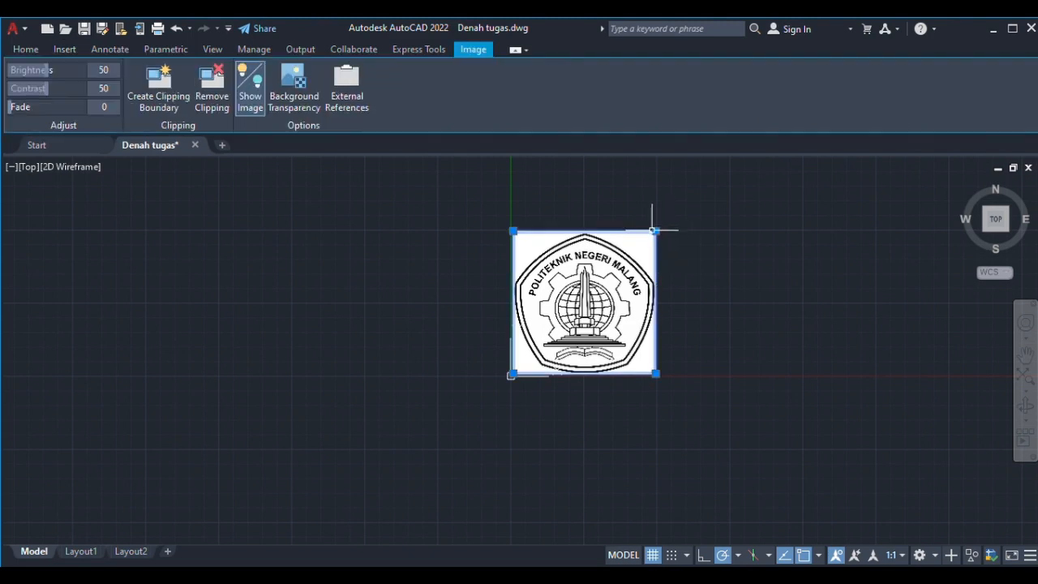
left_click(656, 231)
middle_click_drag(533, 348, 553, 333)
scroll(554, 334, "up", 9)
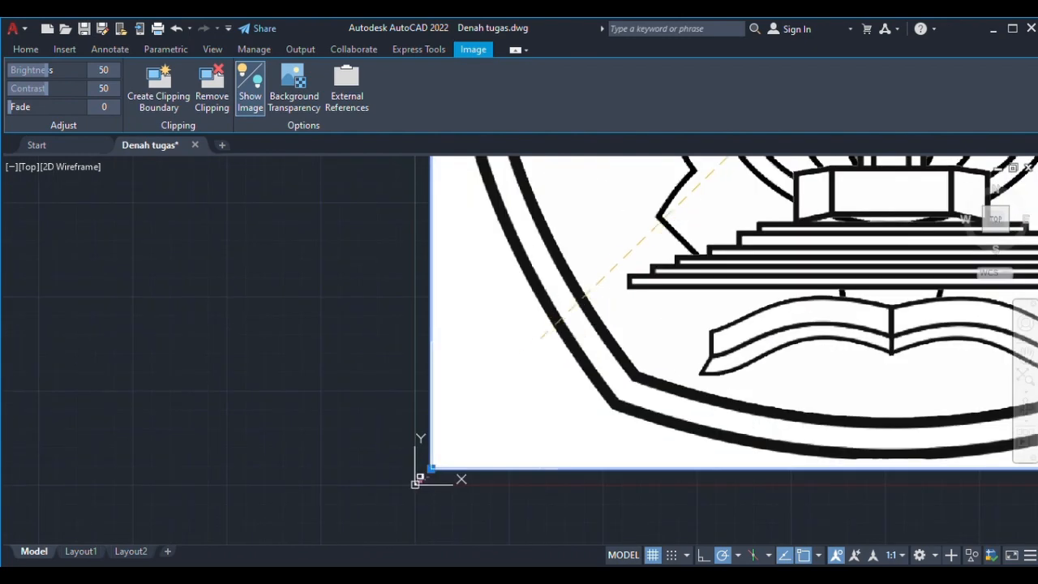
middle_click_drag(492, 384, 588, 298)
scroll(553, 364, "up", 10)
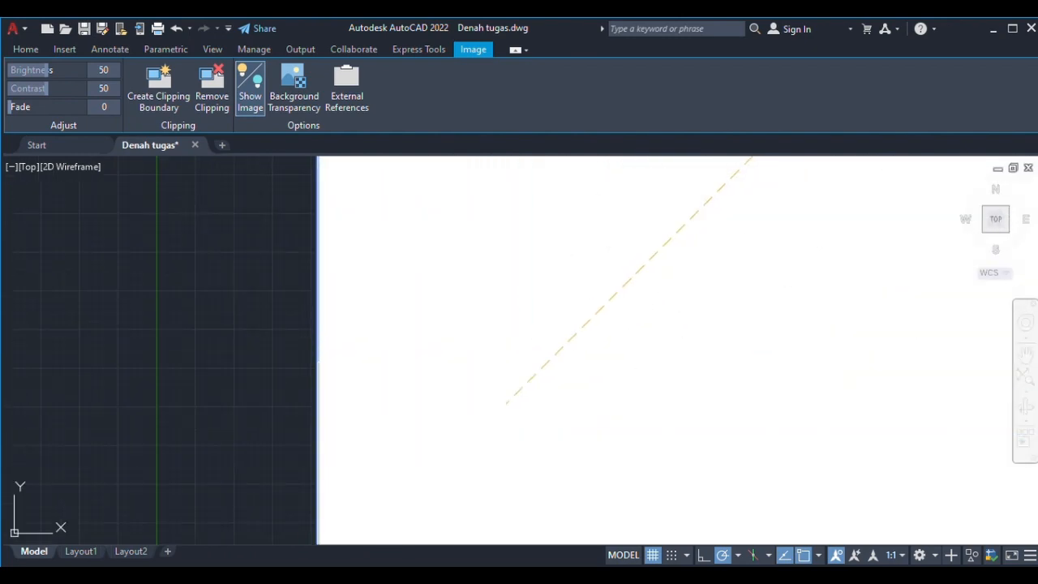
middle_click_drag(505, 403, 724, 178)
scroll(646, 262, "up", 2)
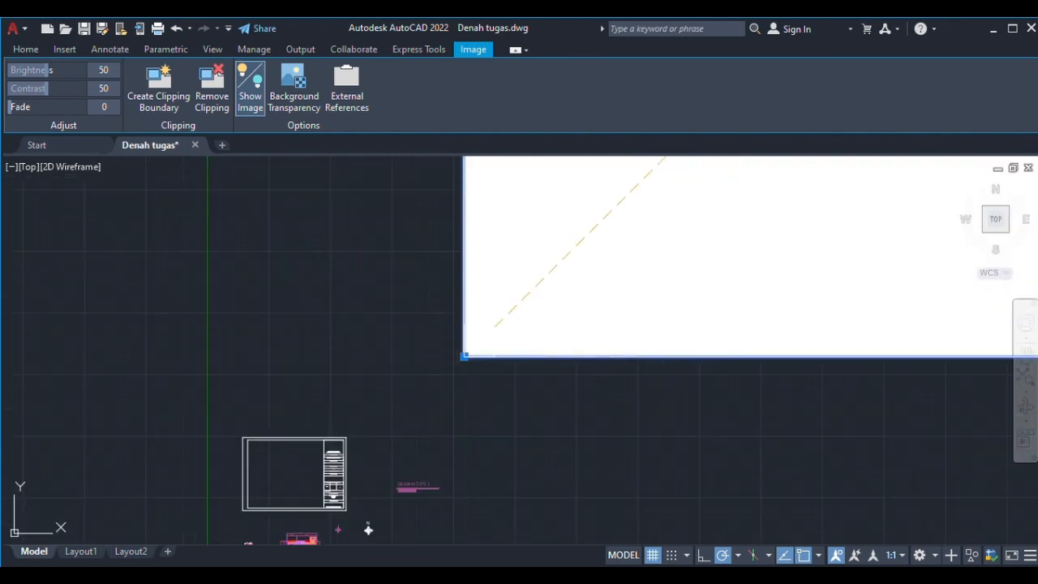
left_click(483, 336)
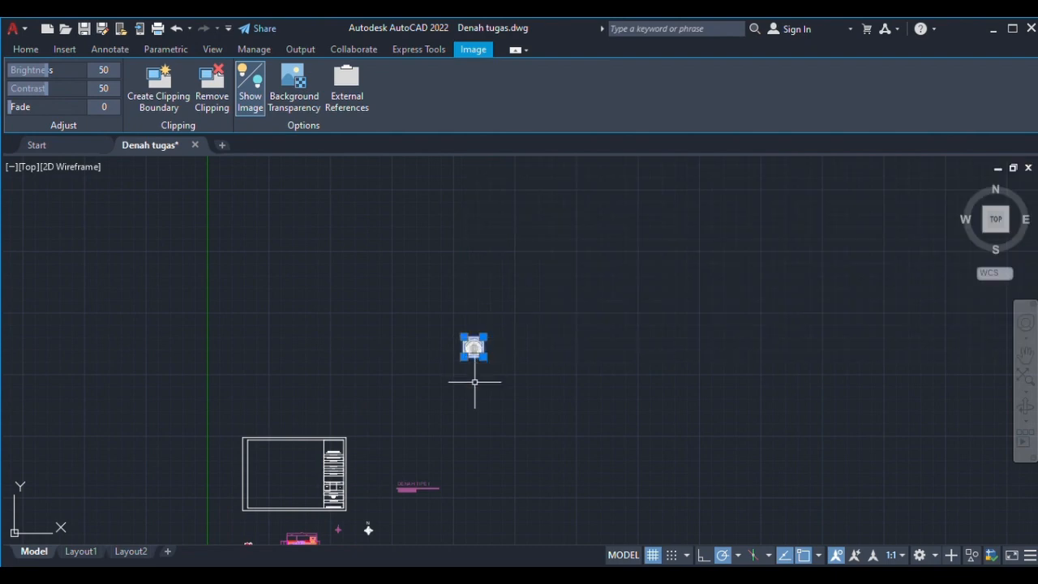
middle_click_drag(474, 386, 615, 251)
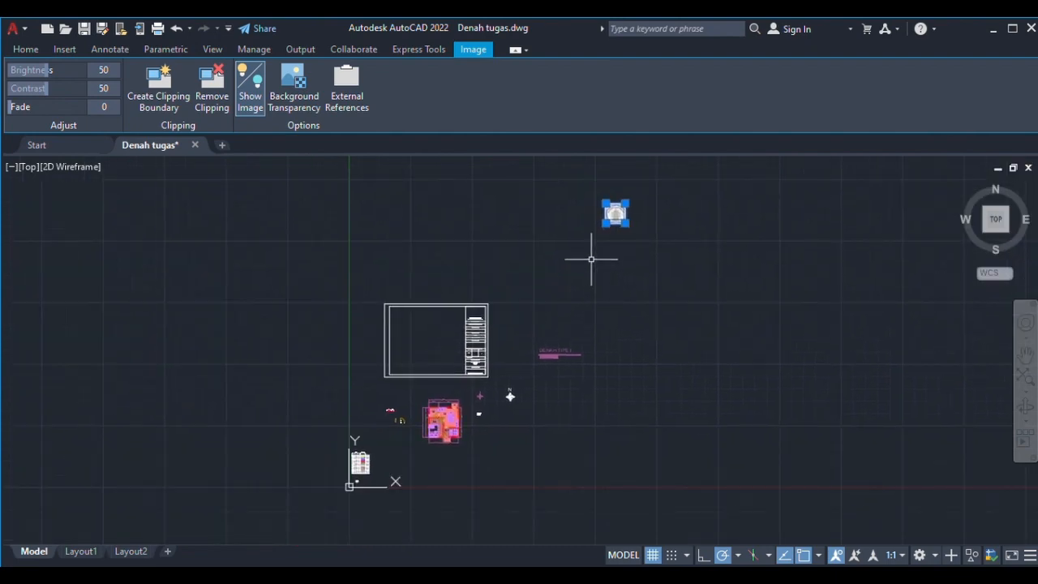
key("Escape")
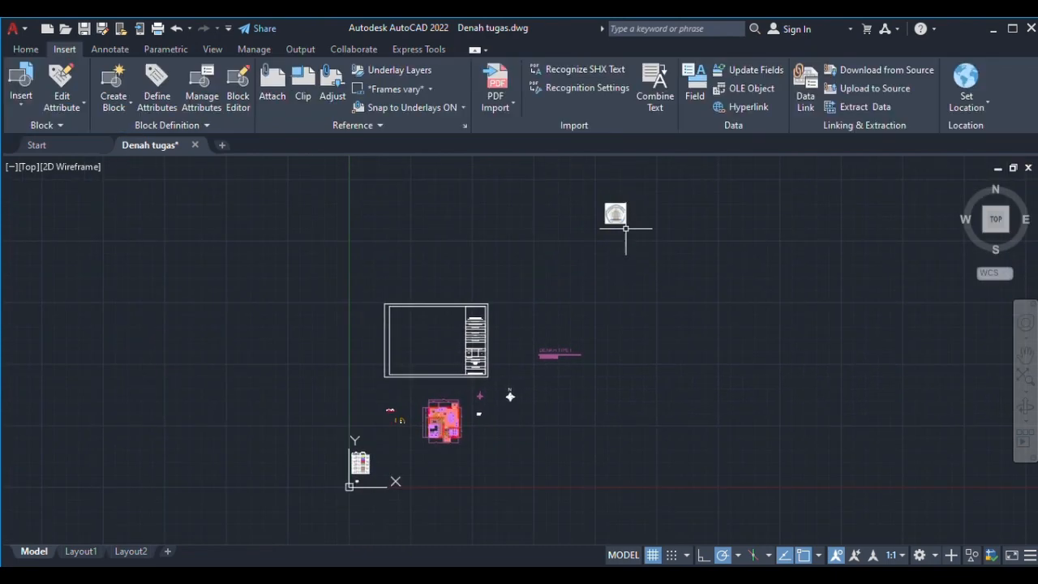
Step: Move the logo image from its lower-left corner to just beside the drawing sheet's title block
left_click(623, 221)
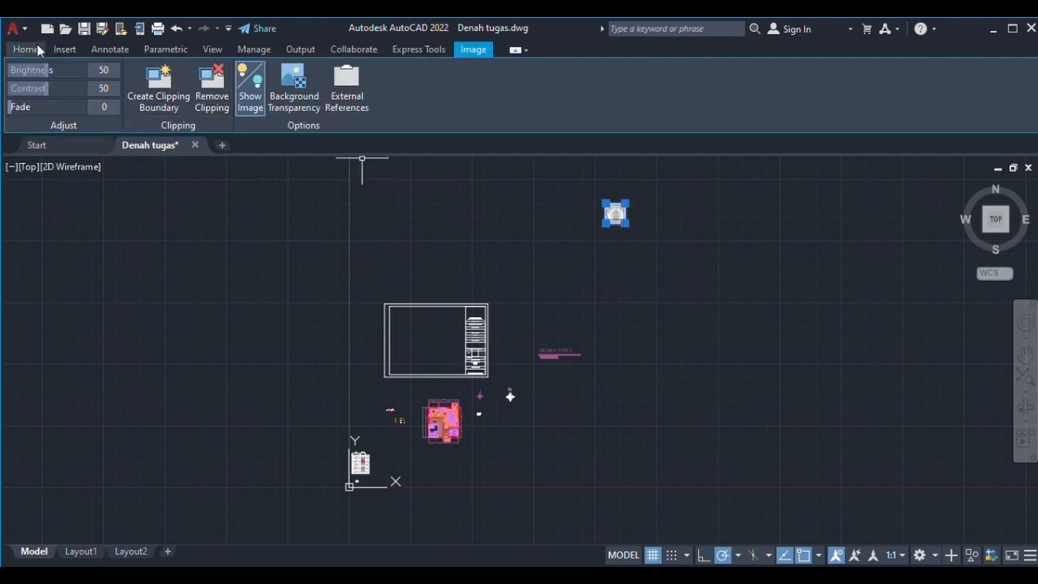
left_click(26, 50)
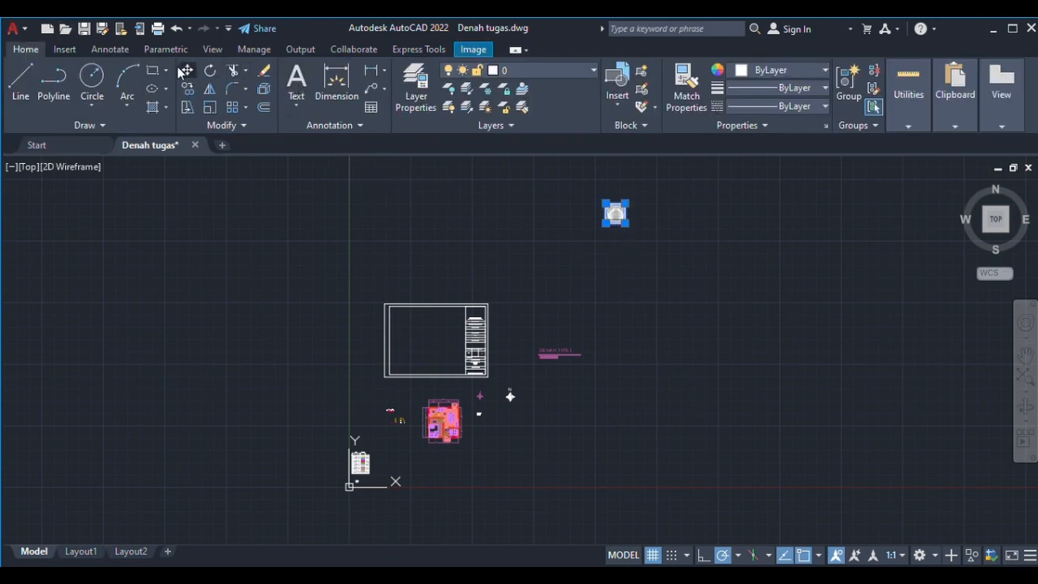
left_click(185, 71)
left_click(616, 213)
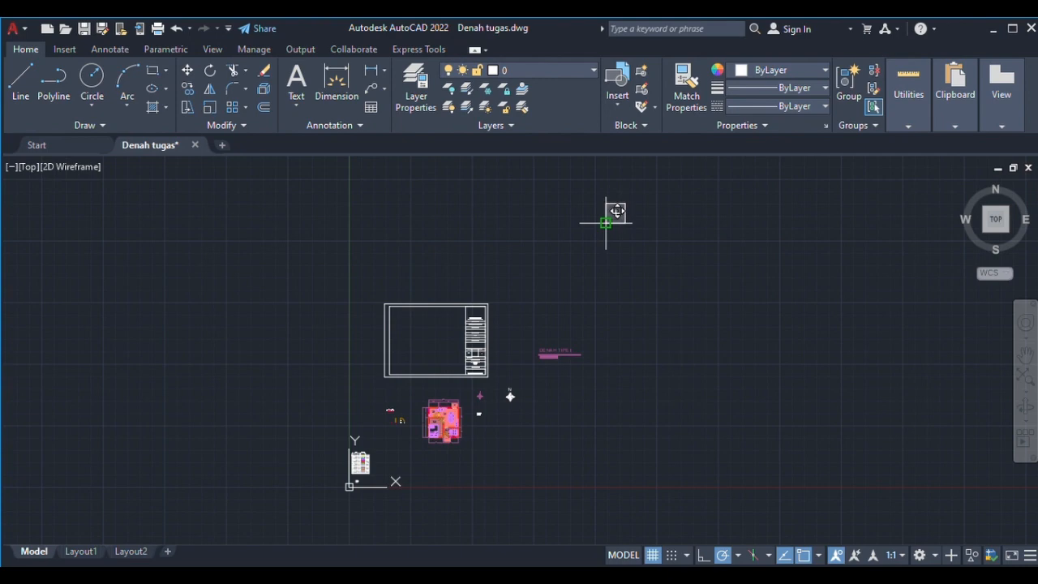
left_click(517, 297)
scroll(505, 300, "up", 7)
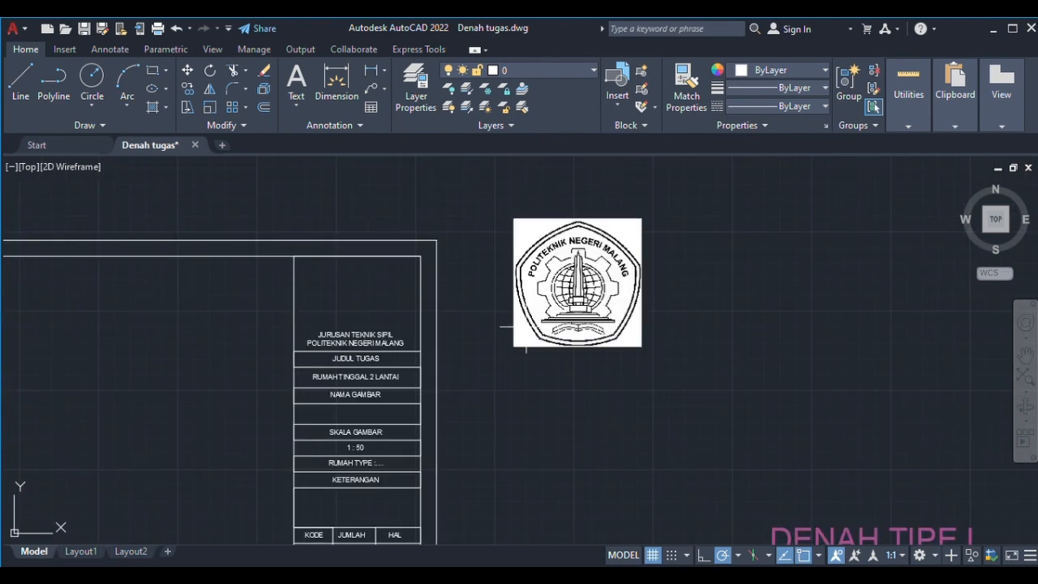
Step: Shrink the logo image from its upper-right corner to roughly half the width of the title block
left_click(525, 326)
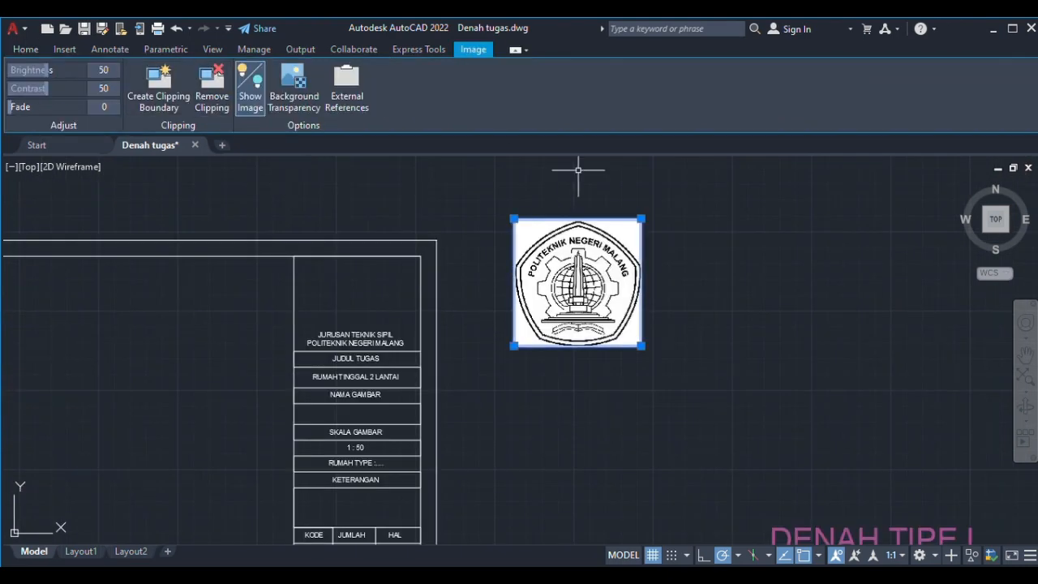
left_click(641, 219)
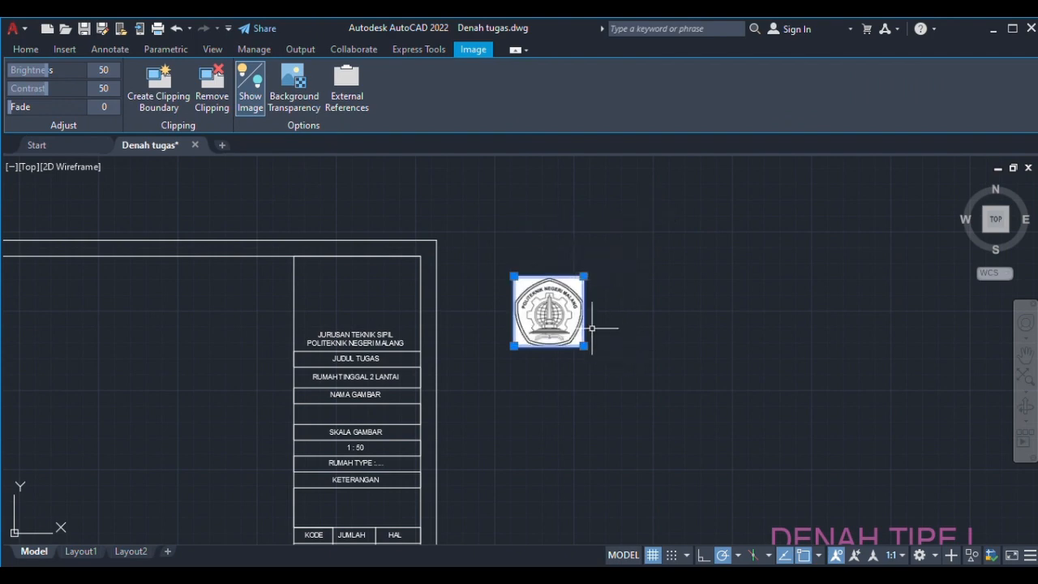
left_click(583, 277)
Step: Move the logo image by its lower-left corner into the title block's top cell, above the JURUSAN TEKNIK SIPIL text
left_click(25, 48)
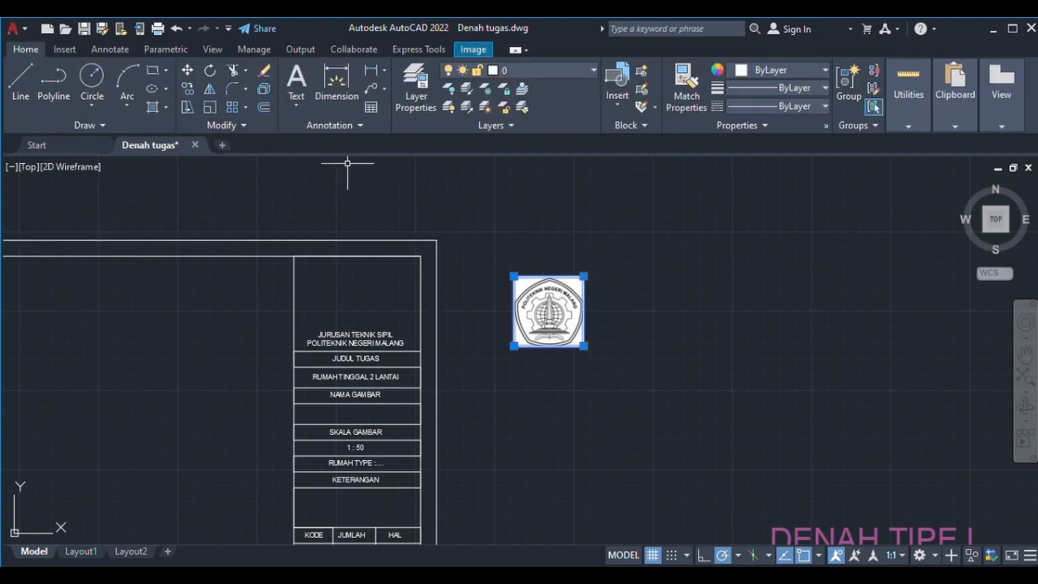
left_click(184, 77)
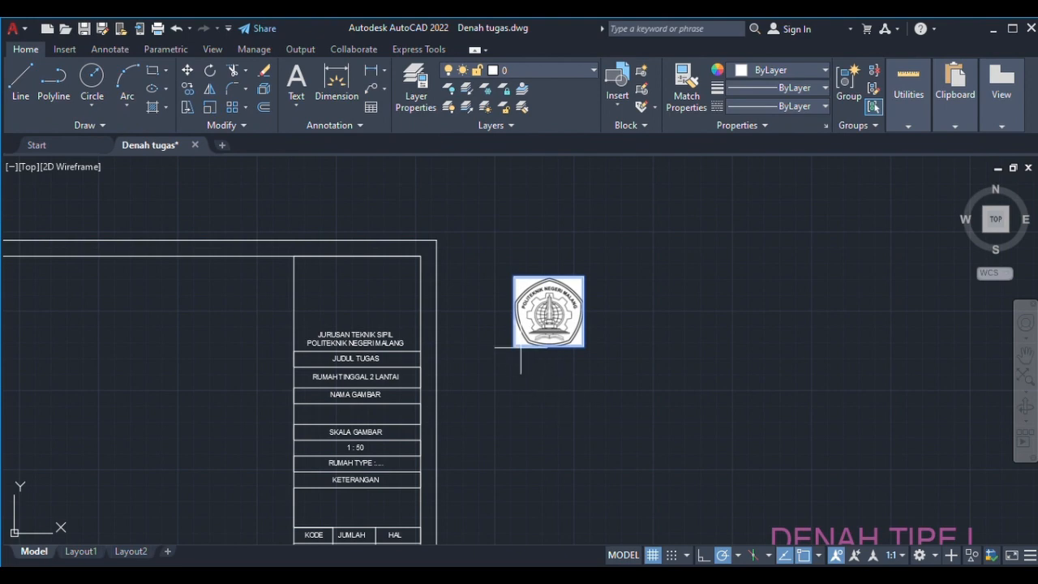
left_click(513, 345)
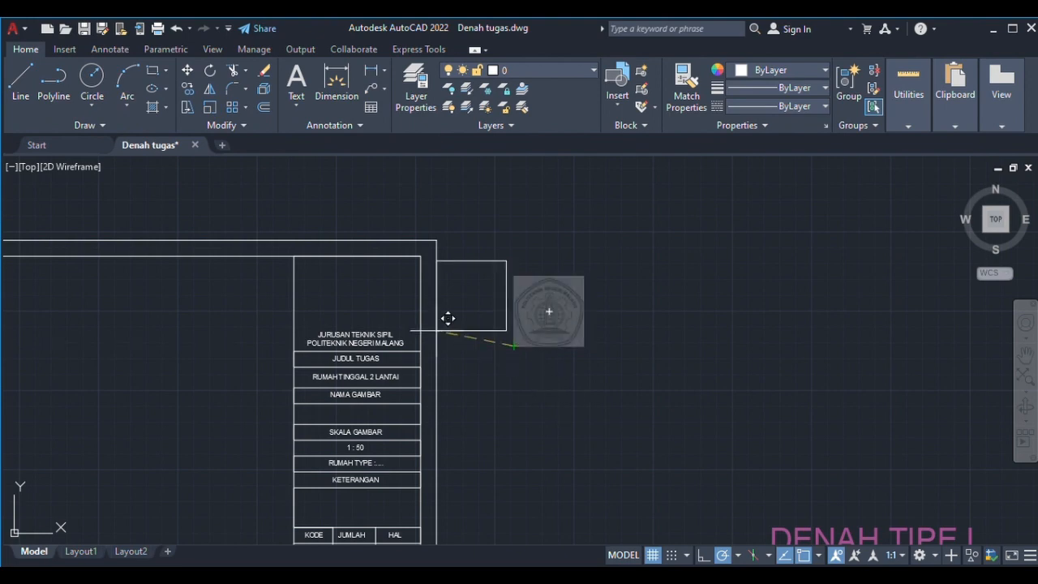
left_click(341, 311)
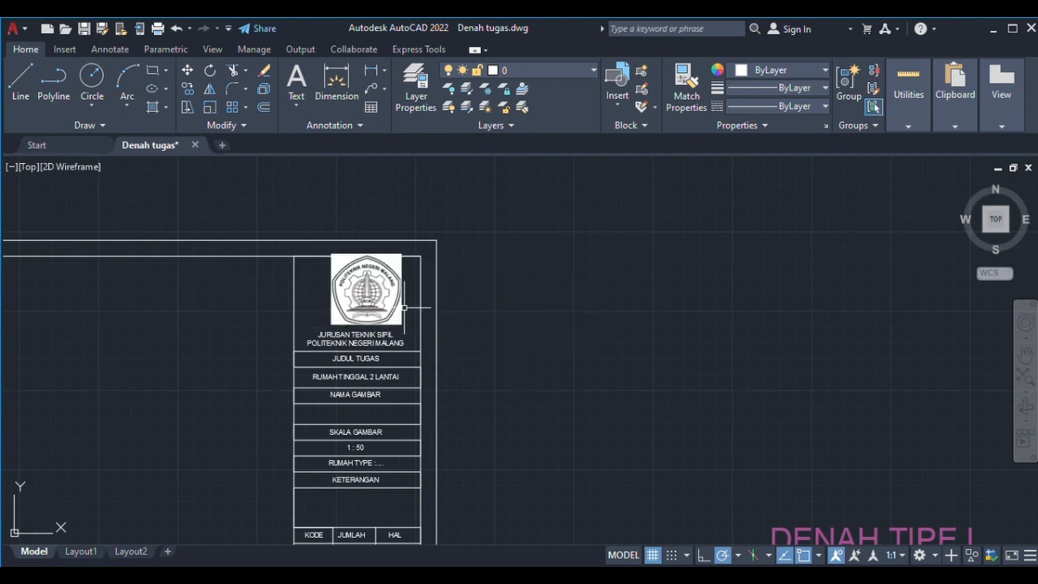
scroll(370, 304, "up", 4)
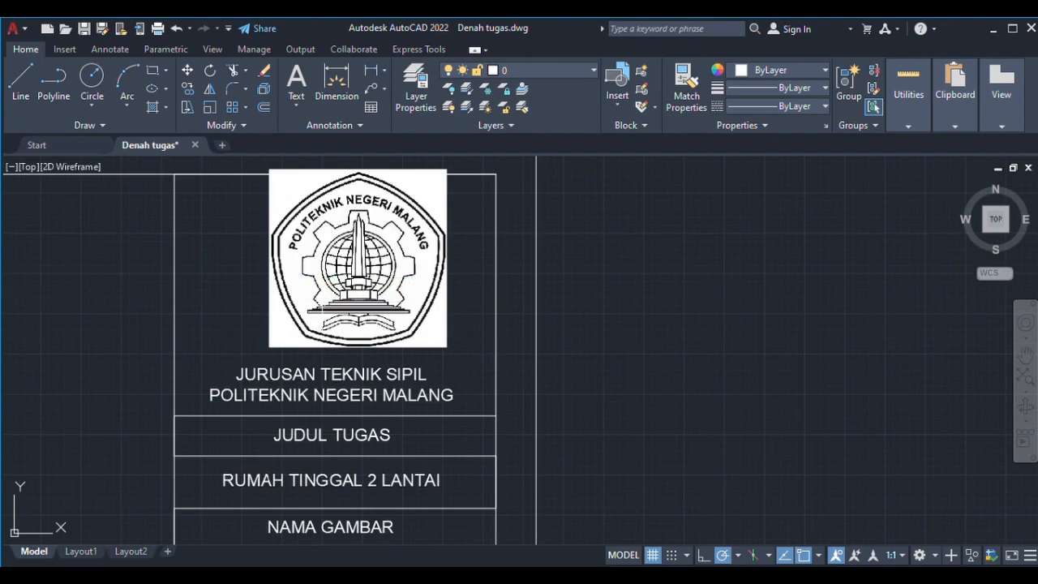
Step: Reduce the logo image from its upper-right corner so it fits inside the title block's top cell
left_click(444, 308)
middle_click_drag(476, 235, 505, 283)
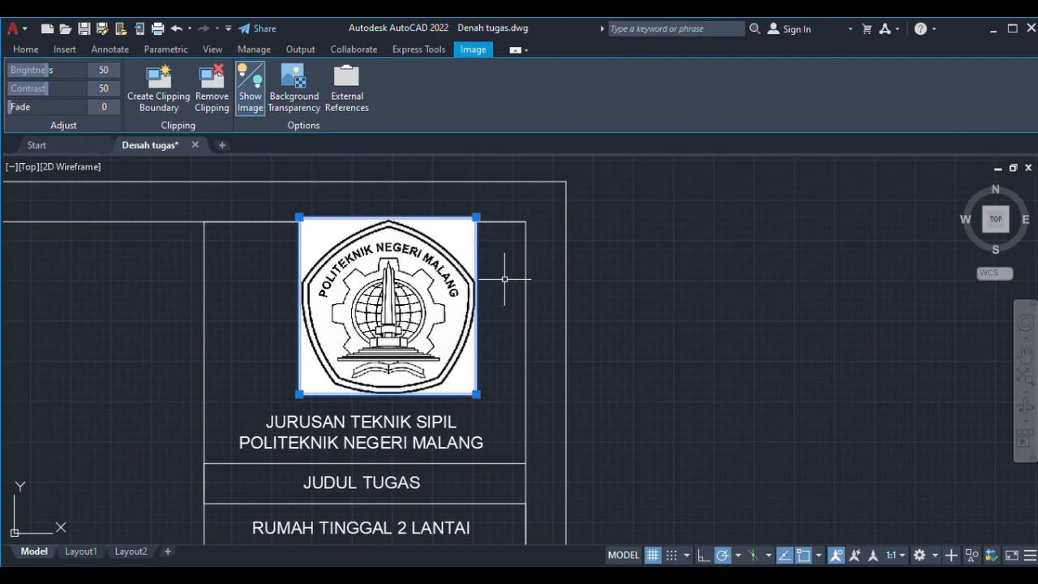
left_click(476, 217)
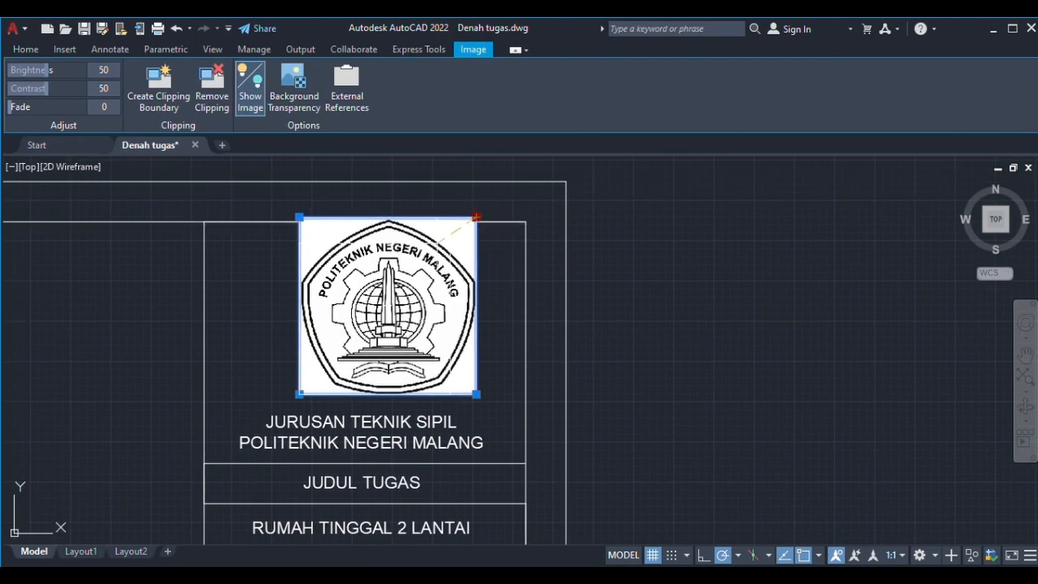
left_click(451, 242)
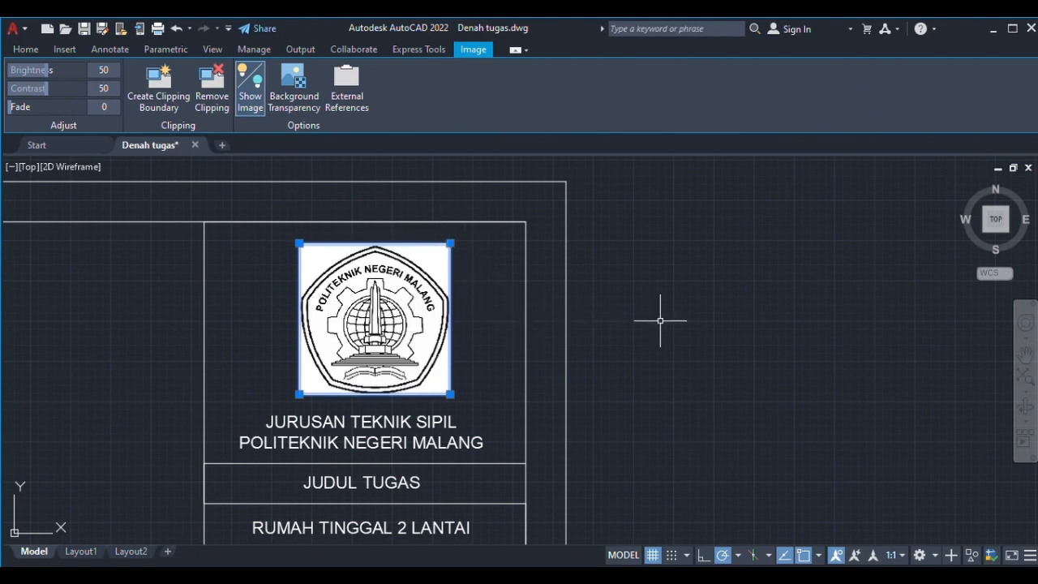
scroll(660, 318, "down", 3)
key("Escape")
Step: Examine the drawing sheet, the DENAH TIPE I title with its scale line, and the symbols around the floor plan
middle_click_drag(674, 325, 742, 178)
scroll(746, 239, "down", 5)
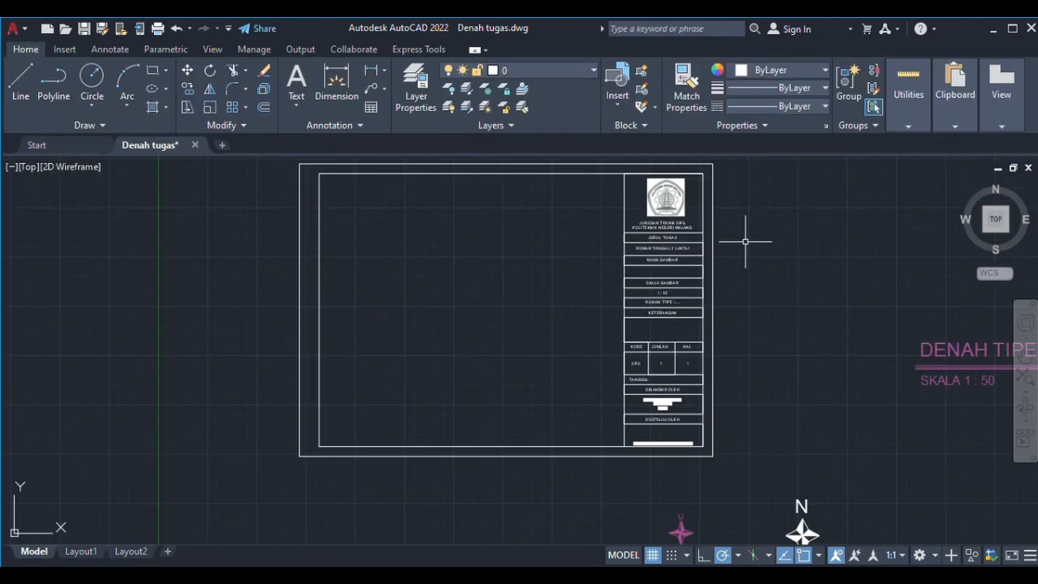
middle_click_drag(771, 287, 713, 233)
mouse_move(633, 389)
middle_mouse_down()
mouse_move(595, 331)
mouse_move(531, 382)
mouse_move(363, 468)
middle_mouse_up()
scroll(555, 305, "up", 5)
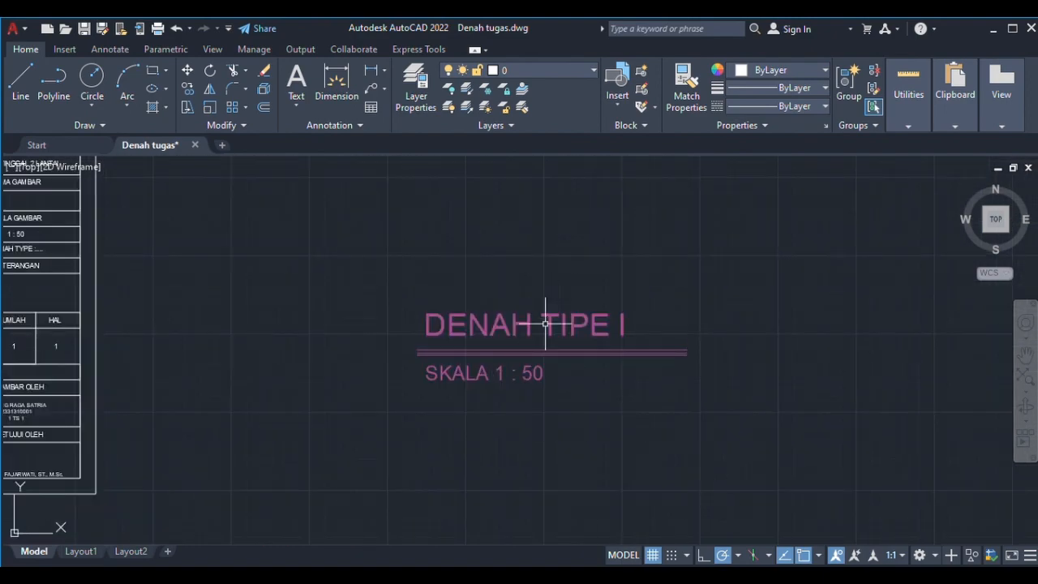
scroll(545, 323, "up", 4)
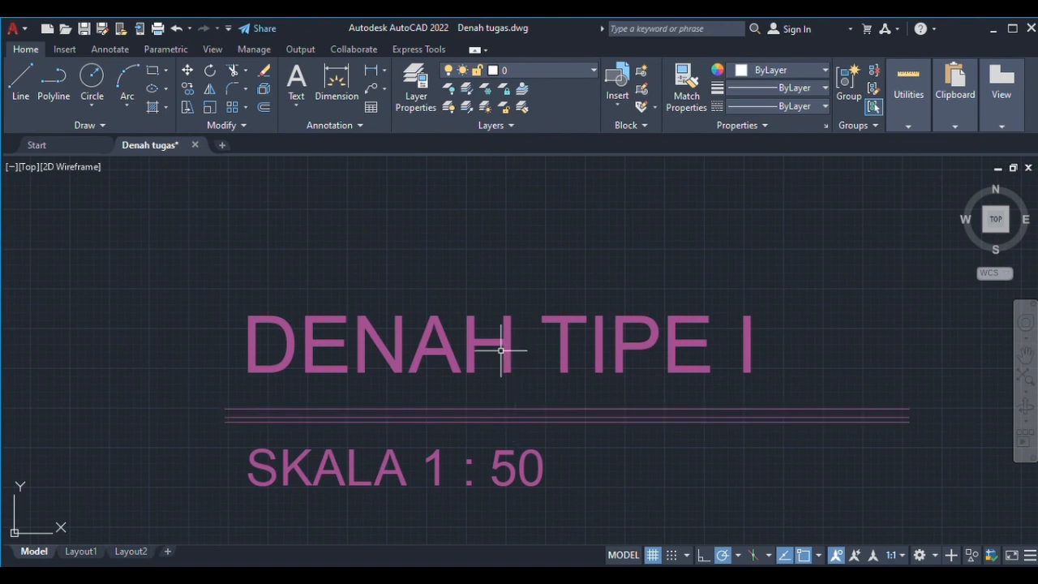
scroll(550, 464, "down", 6)
middle_click_drag(542, 470, 732, 236)
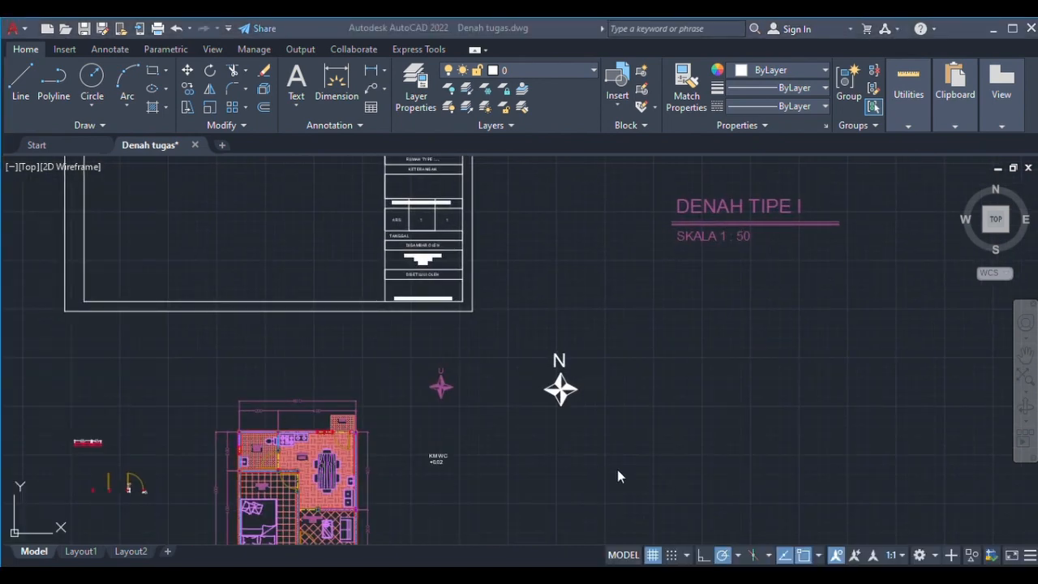
mouse_move(411, 359)
middle_mouse_down()
mouse_move(503, 360)
mouse_move(542, 239)
middle_mouse_up()
Step: Copy the whole floor plan with its dimensions from below the sheet into the drawing area of the bordered sheet
left_click(324, 251)
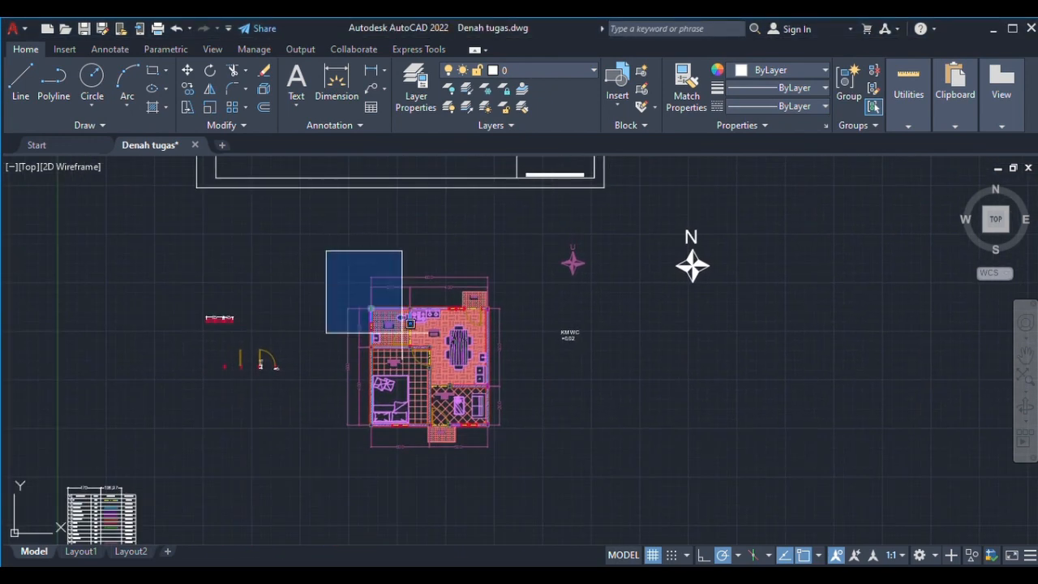
left_click(523, 468)
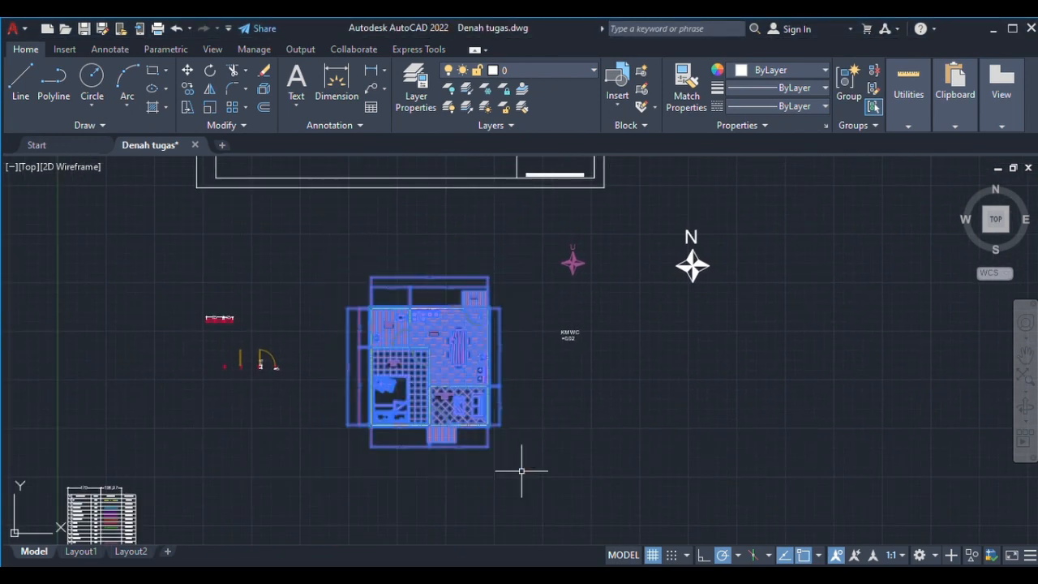
left_click(188, 86)
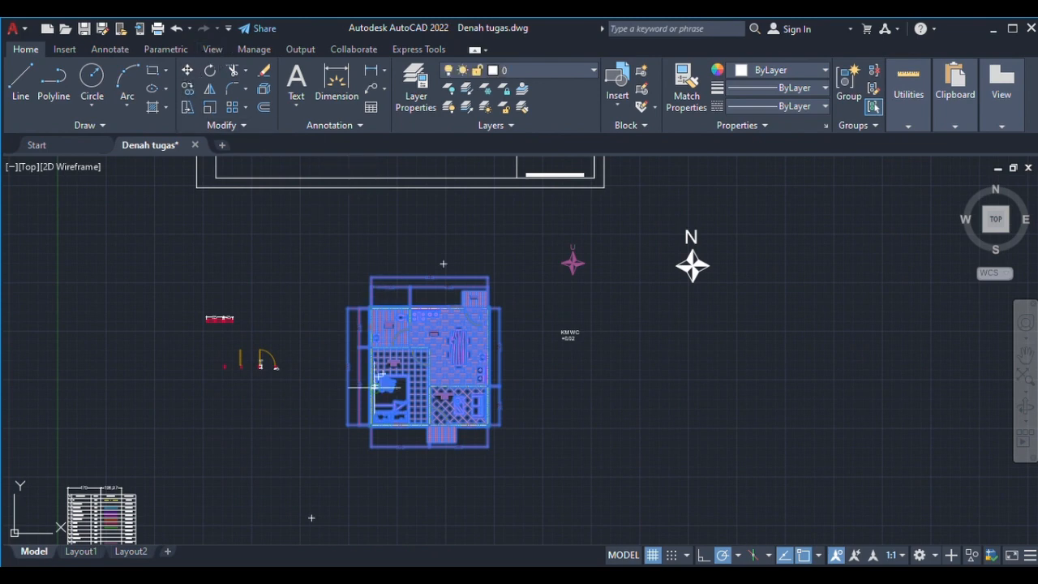
left_click(349, 423)
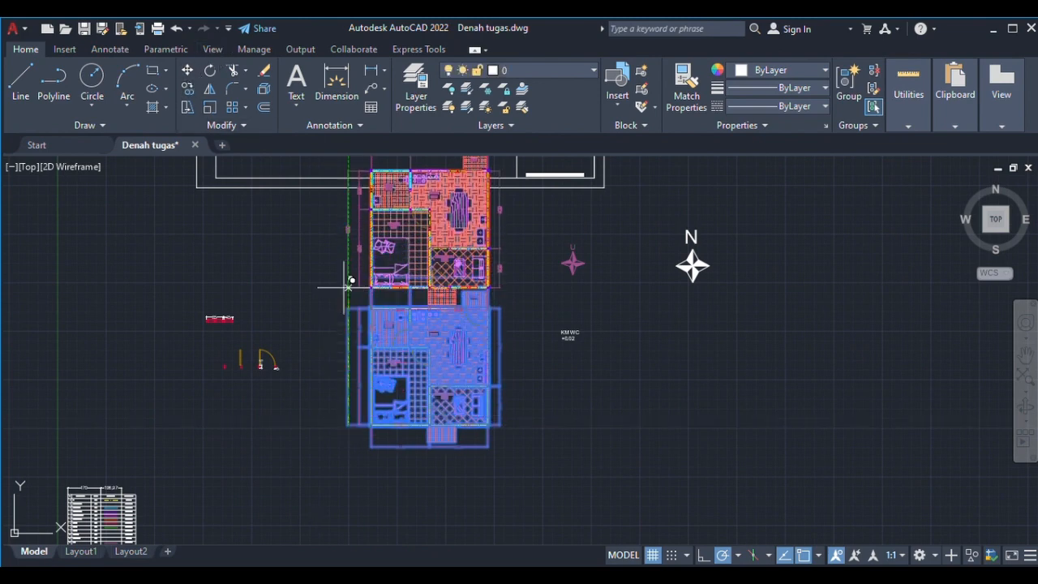
scroll(349, 280, "down", 2)
middle_click_drag(343, 280, 392, 438)
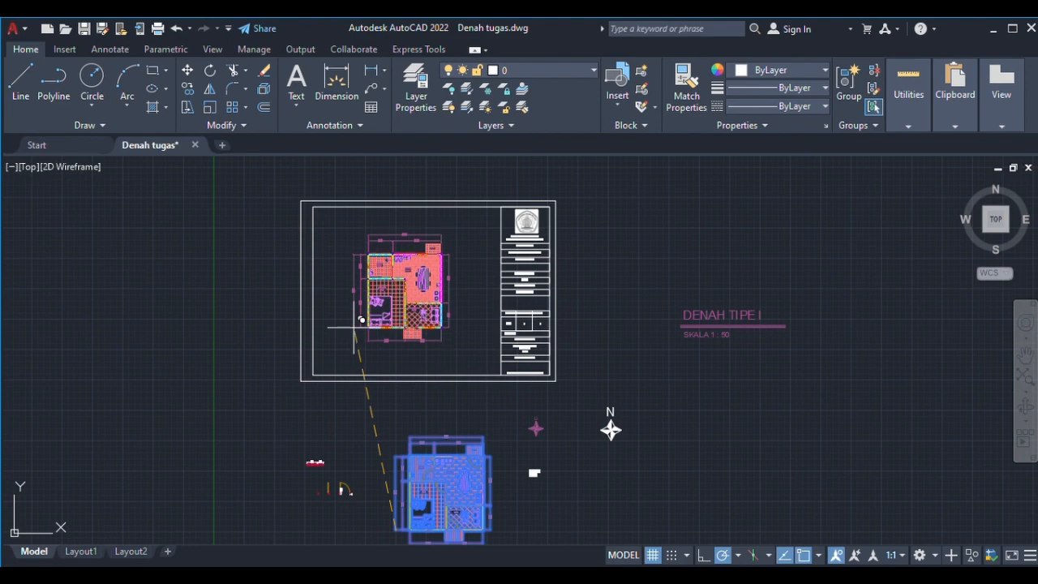
left_click(354, 328)
scroll(476, 312, "up", 2)
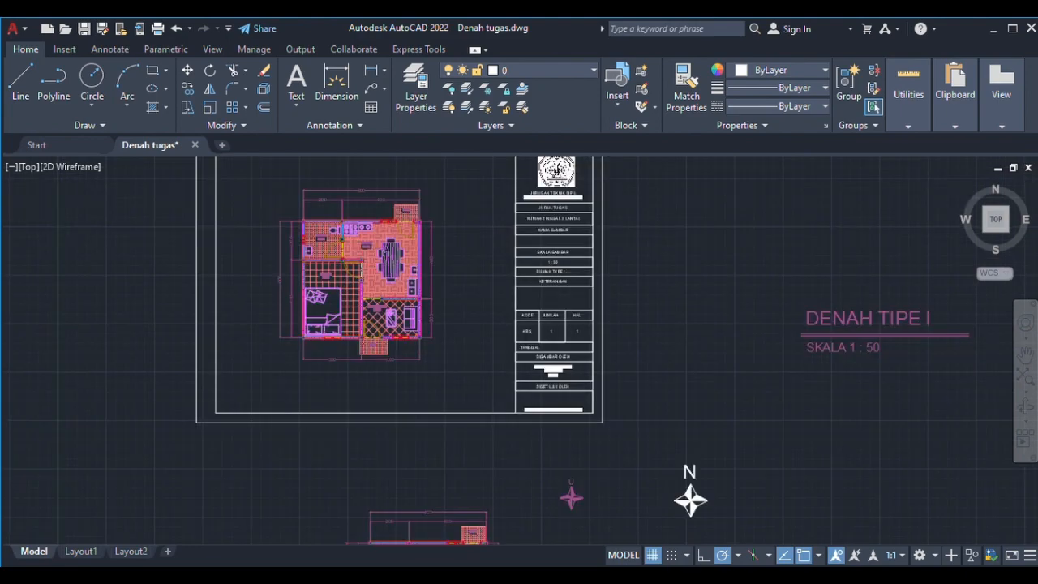
scroll(477, 310, "up", 4)
scroll(487, 317, "down", 4)
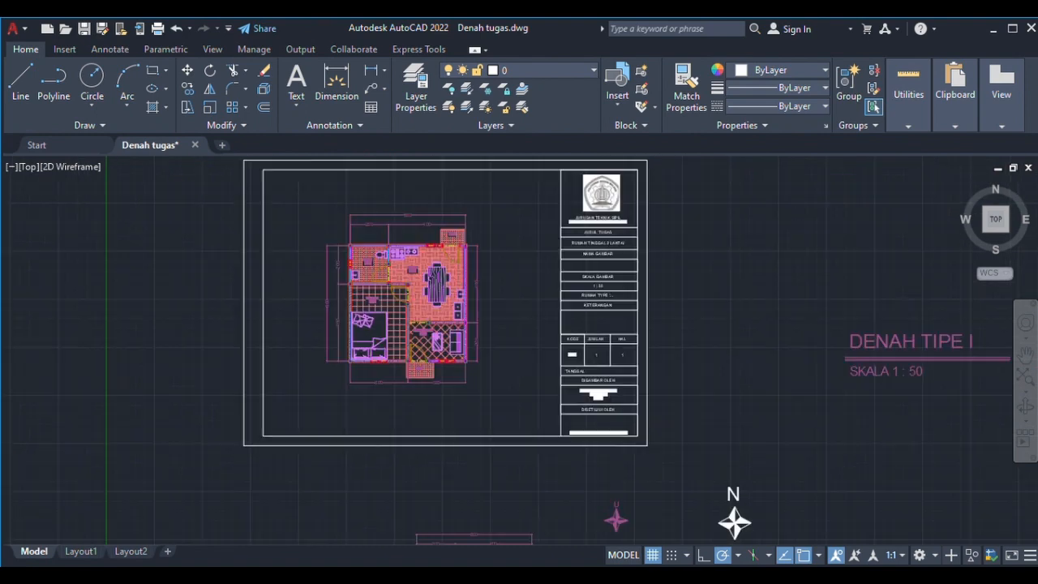
scroll(518, 328, "down", 2)
mouse_move(518, 328)
middle_mouse_down()
mouse_move(482, 327)
mouse_move(478, 300)
middle_mouse_up()
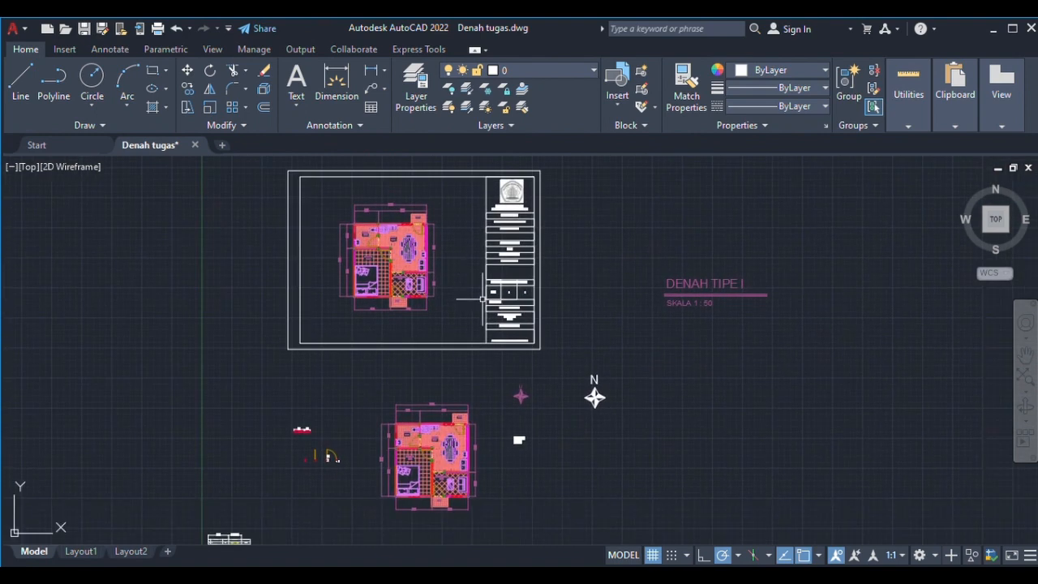
Step: Move the magenta north arrow marked U onto the sheet, between the floor plan and the logo in the title block
scroll(542, 386, "up", 3)
middle_click_drag(542, 386, 541, 320)
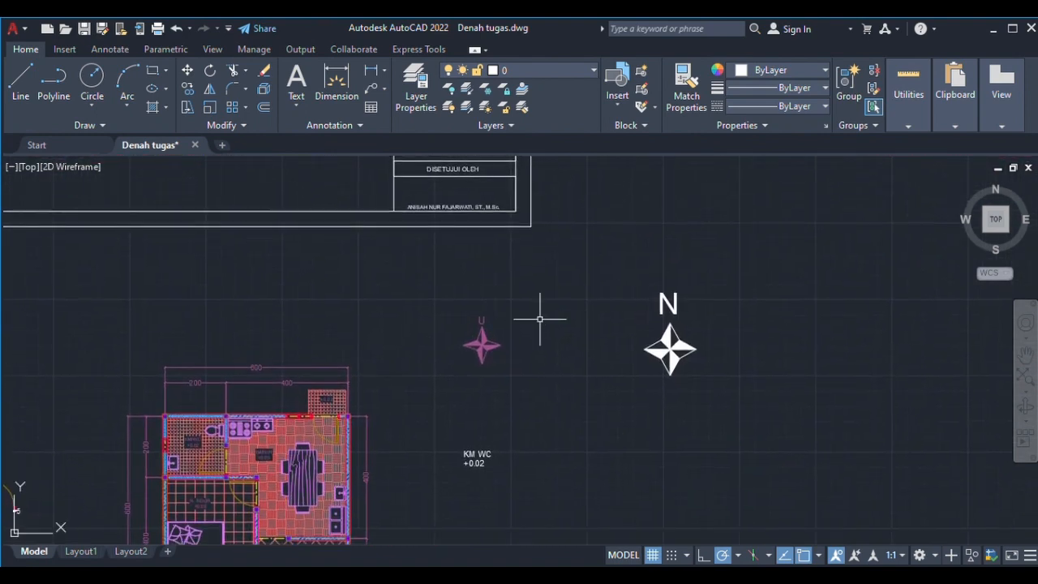
left_click(452, 309)
left_click(512, 367)
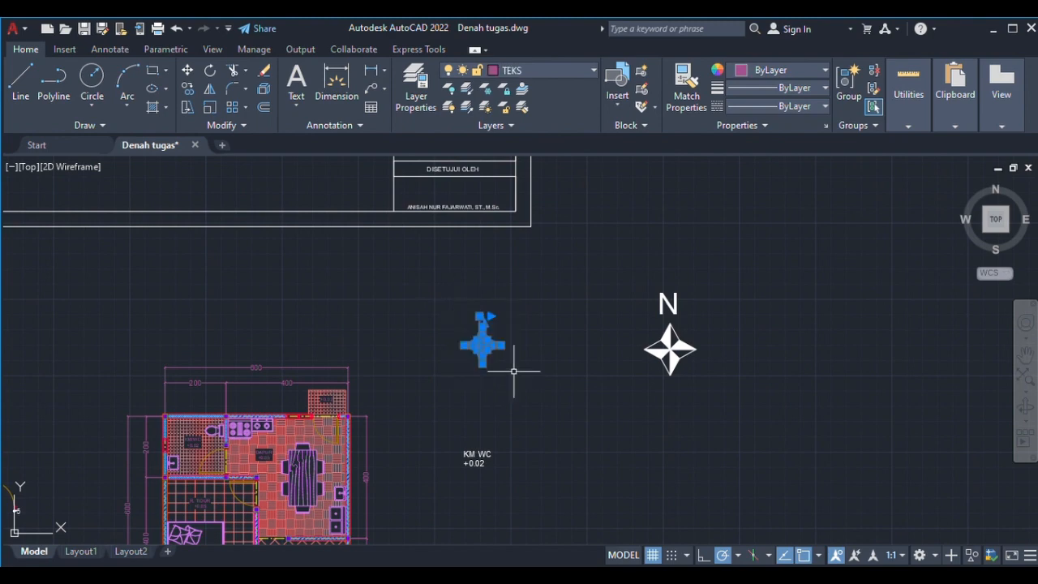
left_click(186, 74)
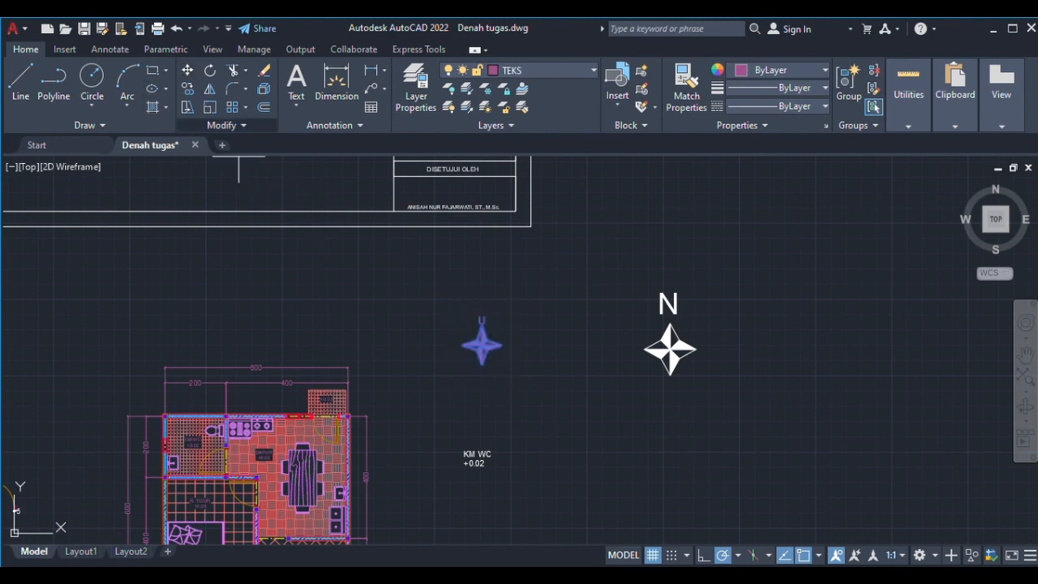
left_click(483, 363)
middle_click_drag(395, 260, 593, 568)
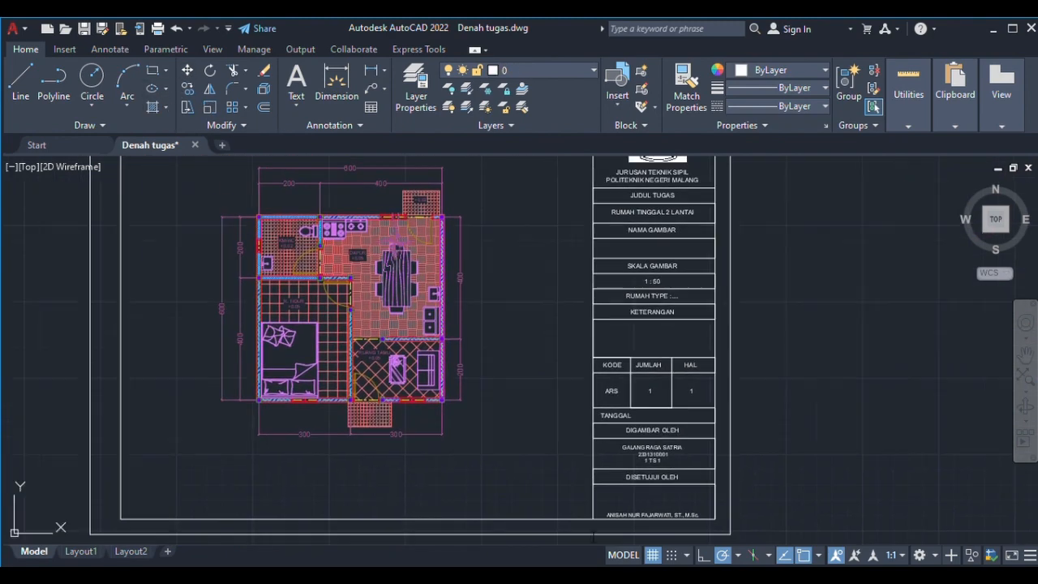
middle_click_drag(544, 315, 523, 470)
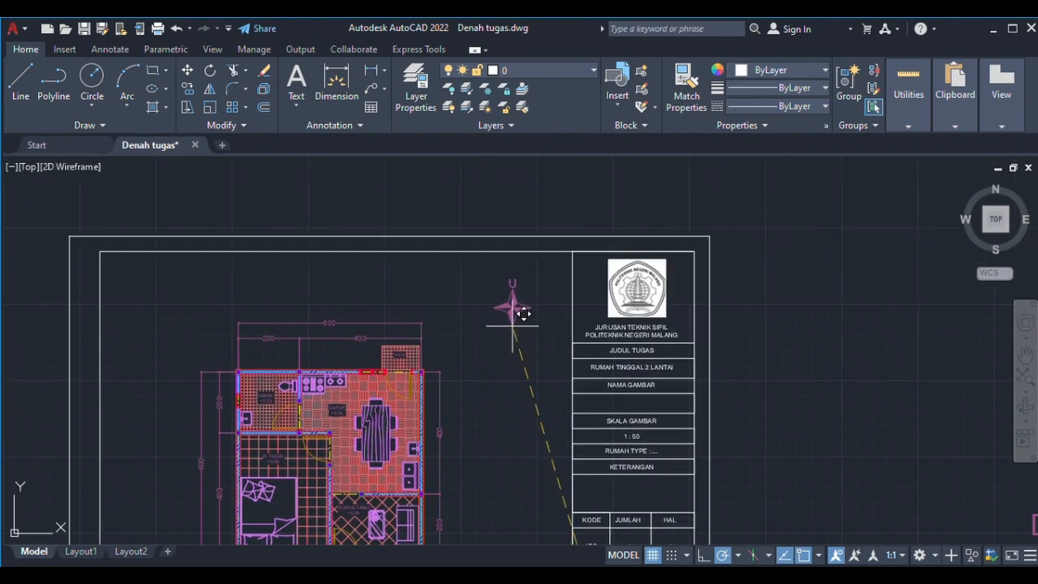
left_click(523, 313)
Step: Scale up the U north arrow on the sheet from its left tip to roughly one and a half times its size
scroll(720, 366, "down", 2)
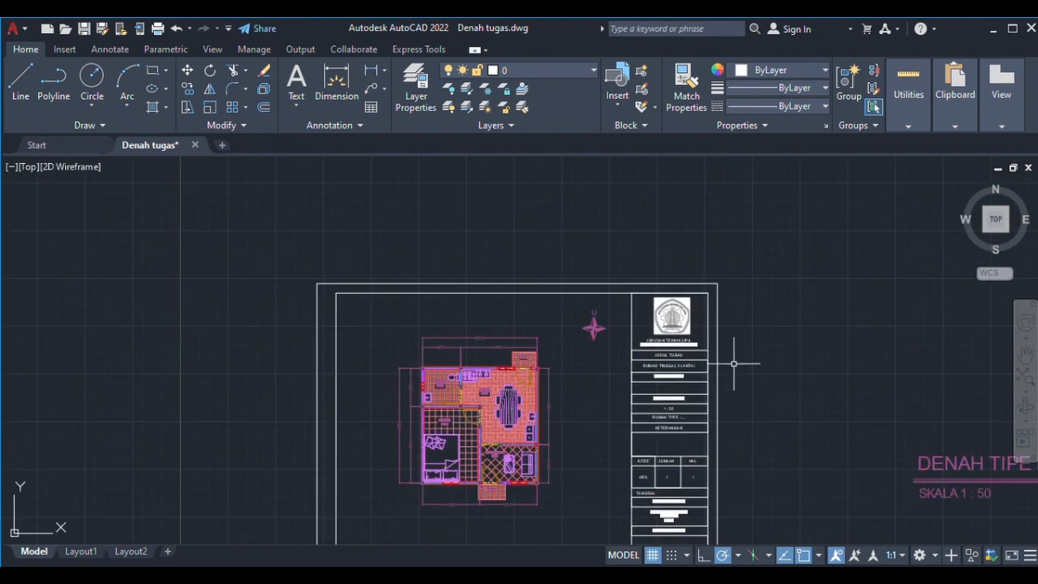
middle_click_drag(709, 275, 623, 251)
scroll(516, 292, "up", 2)
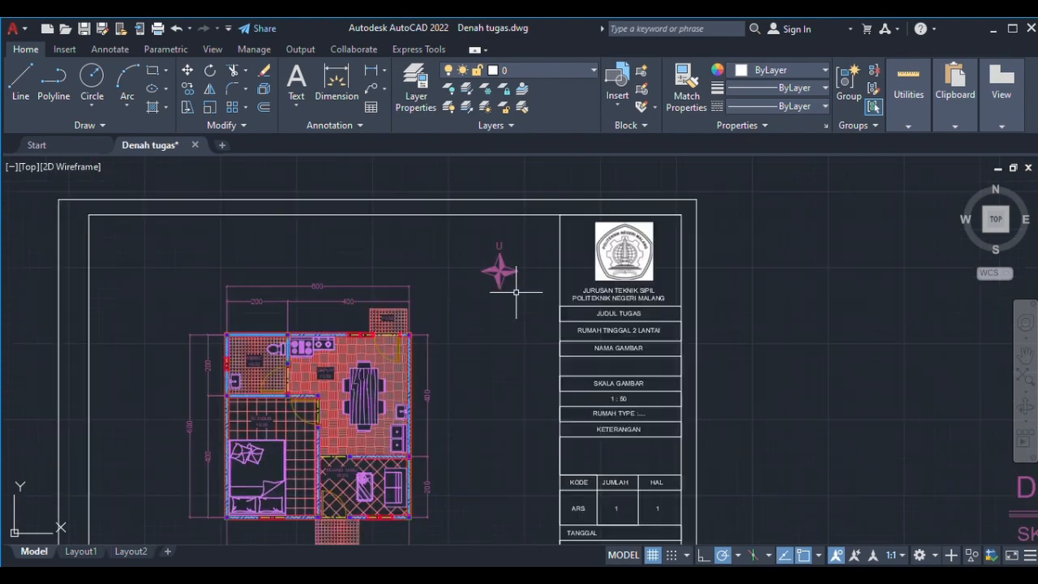
middle_click_drag(516, 292, 482, 323)
scroll(482, 322, "up", 2)
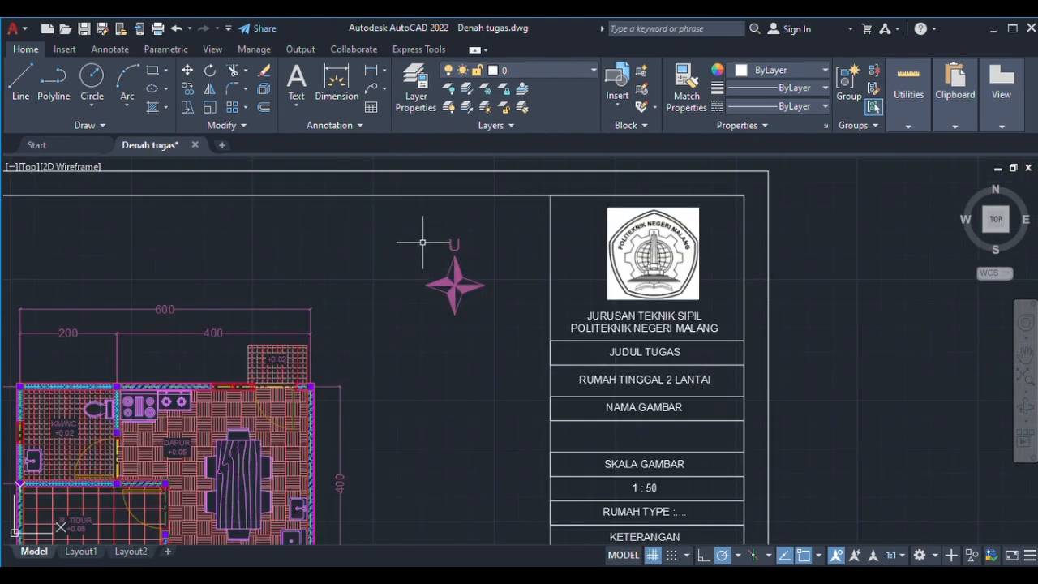
left_click_drag(406, 220, 496, 329)
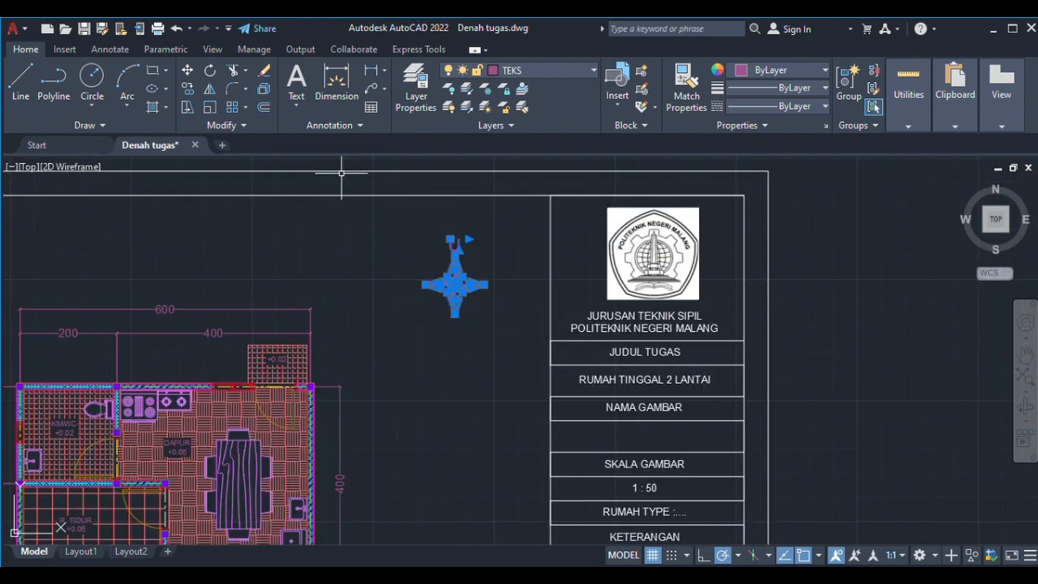
left_click(203, 111)
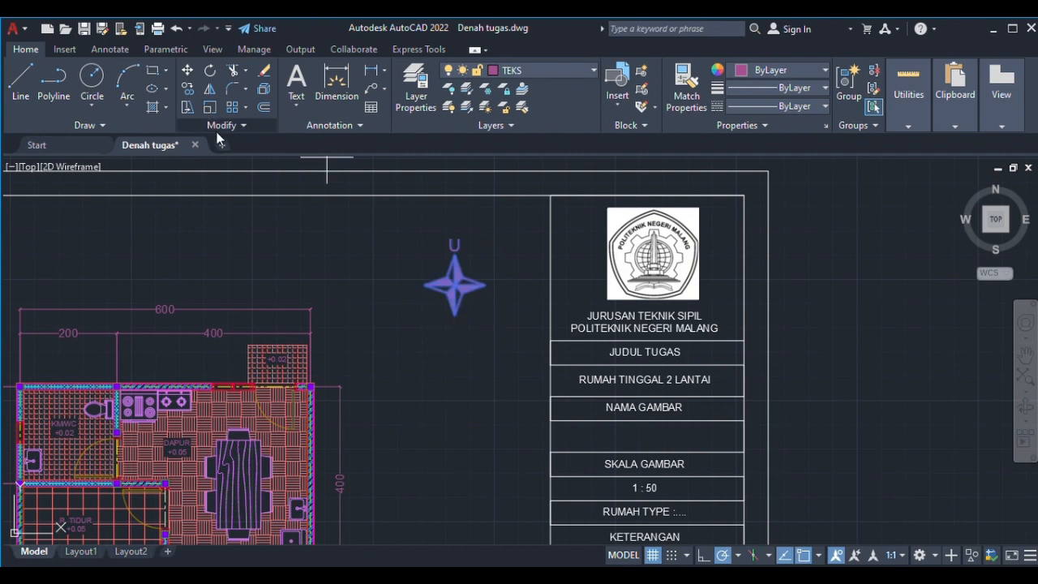
left_click(426, 284)
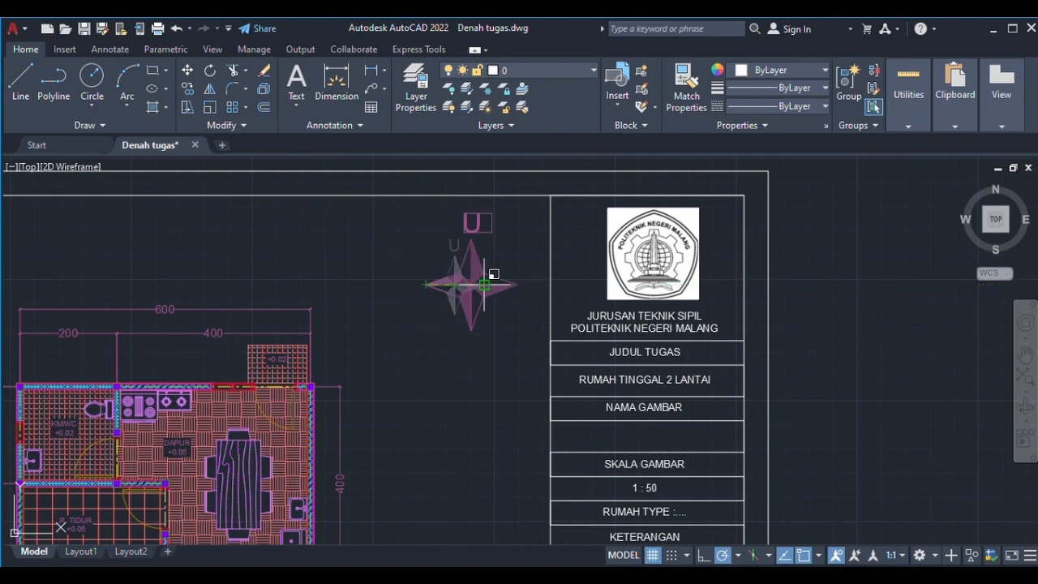
left_click(485, 284)
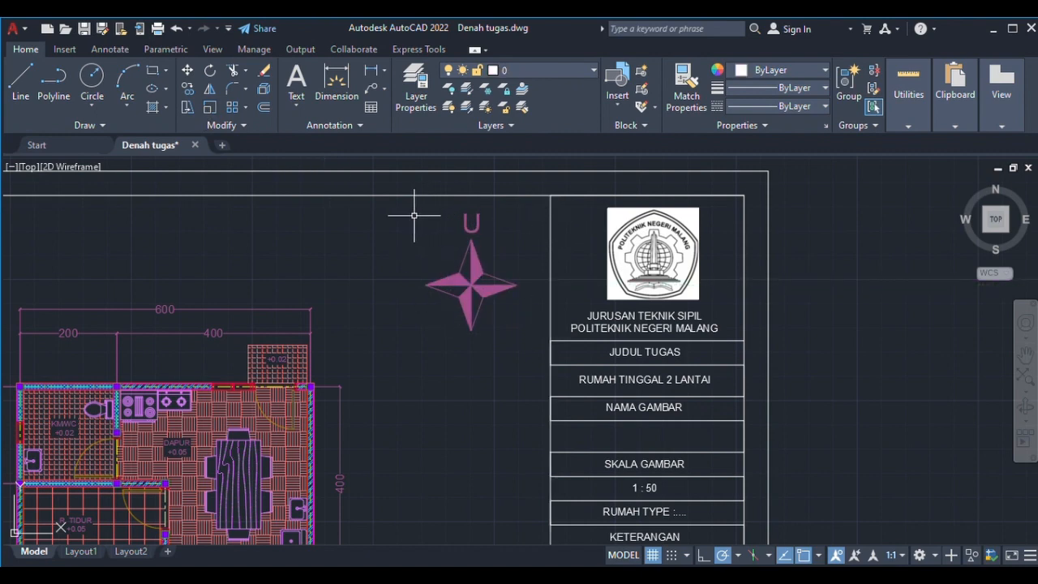
Step: Move the enlarged north arrow by its lower tip slightly down and left, away from the title block
left_click_drag(409, 205, 531, 351)
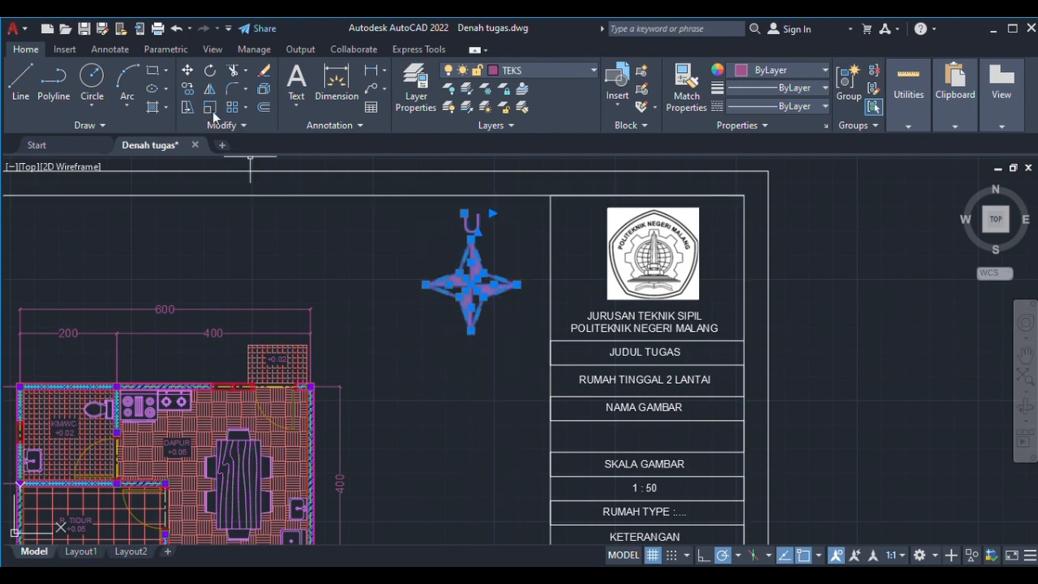
left_click(194, 74)
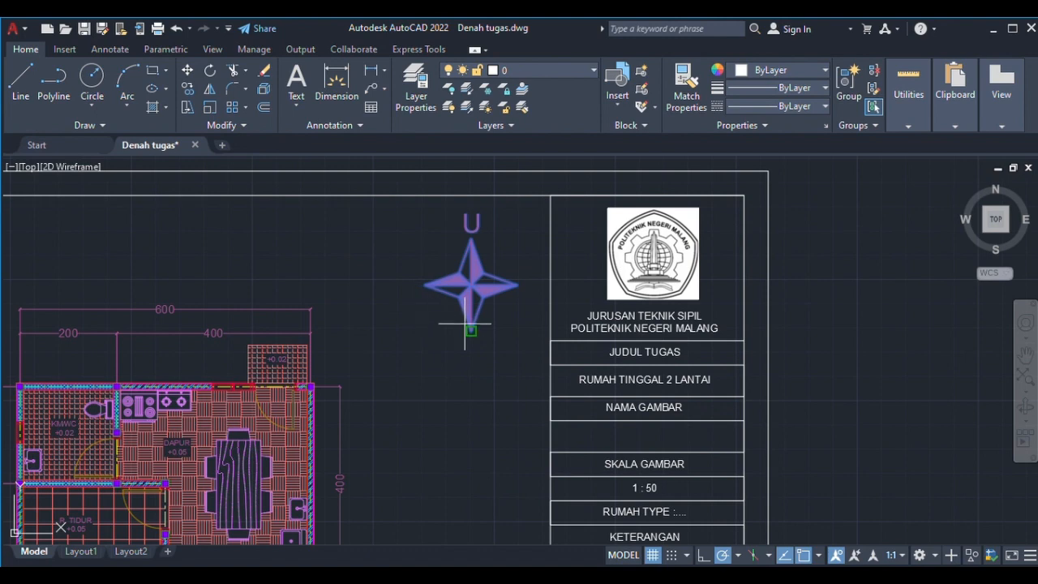
left_click(445, 344)
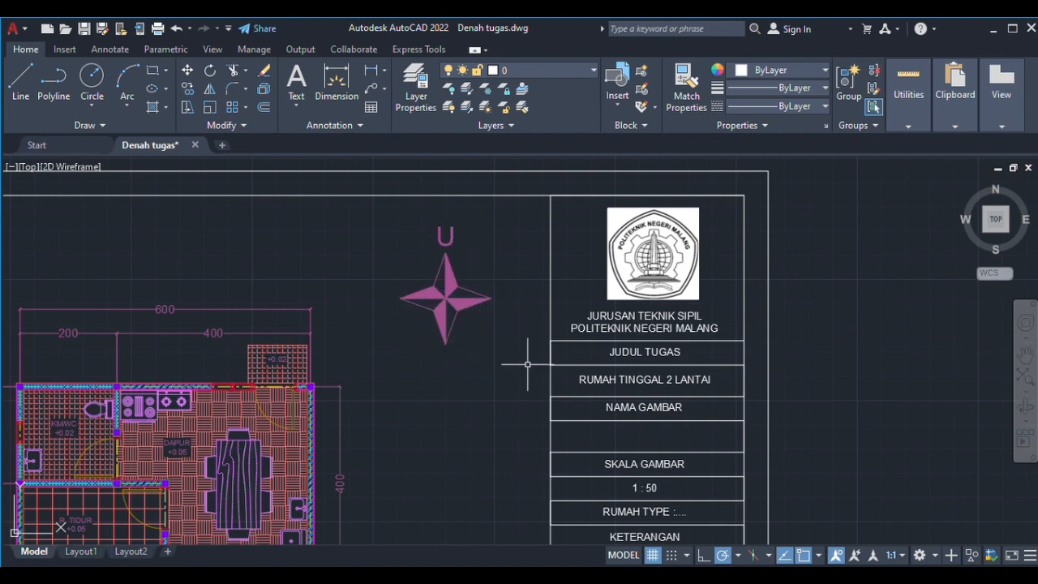
Step: Scale down the DENAH TIPE I title, its underline and the SKALA 1 : 50 text to roughly 85 percent from the underline's left end
scroll(514, 364, "down", 4)
middle_click_drag(534, 369, 547, 257)
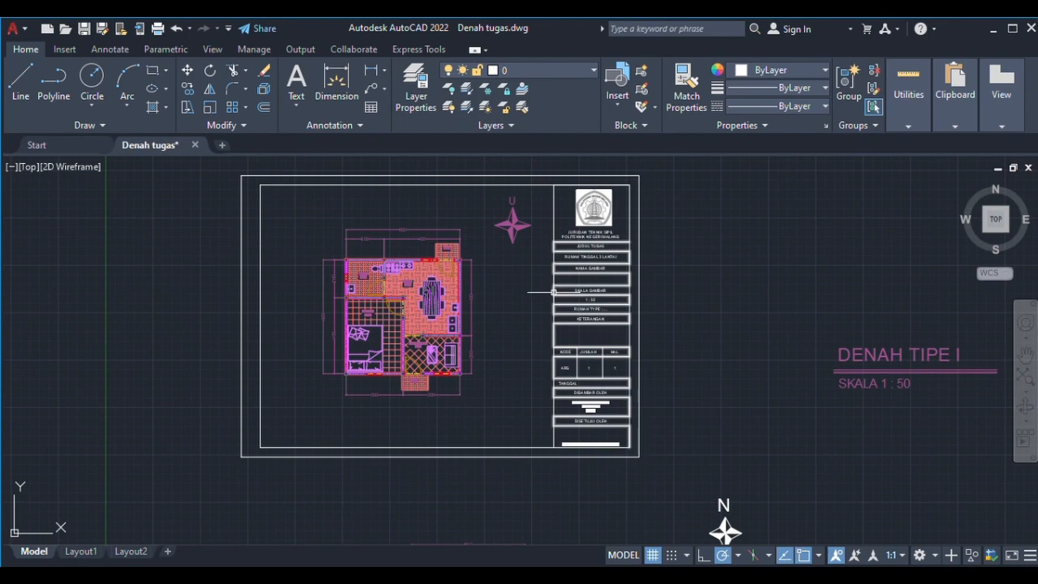
scroll(672, 283, "up", 4)
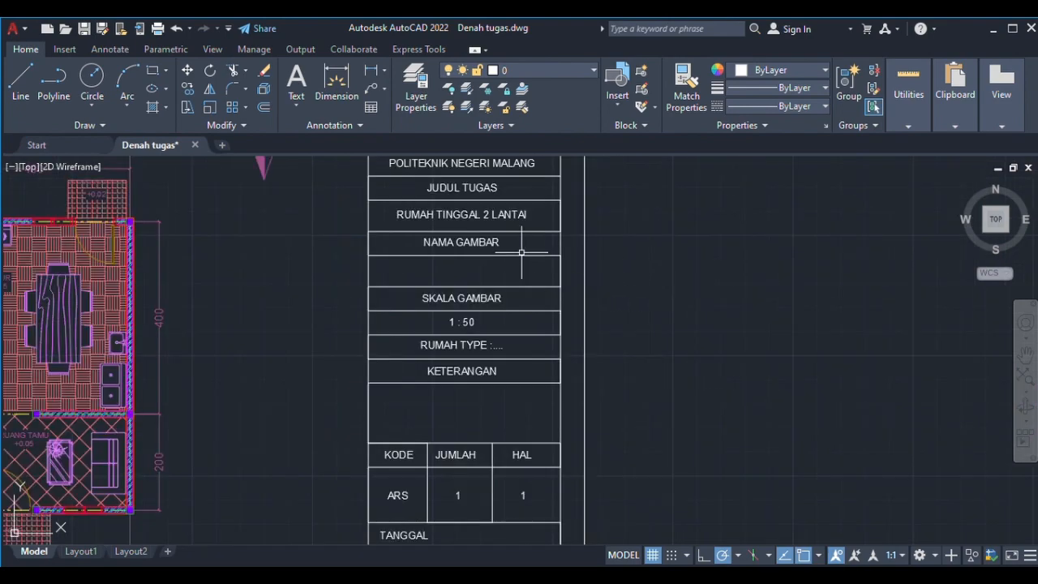
mouse_move(521, 252)
middle_mouse_down()
mouse_move(559, 287)
mouse_move(560, 304)
middle_mouse_up()
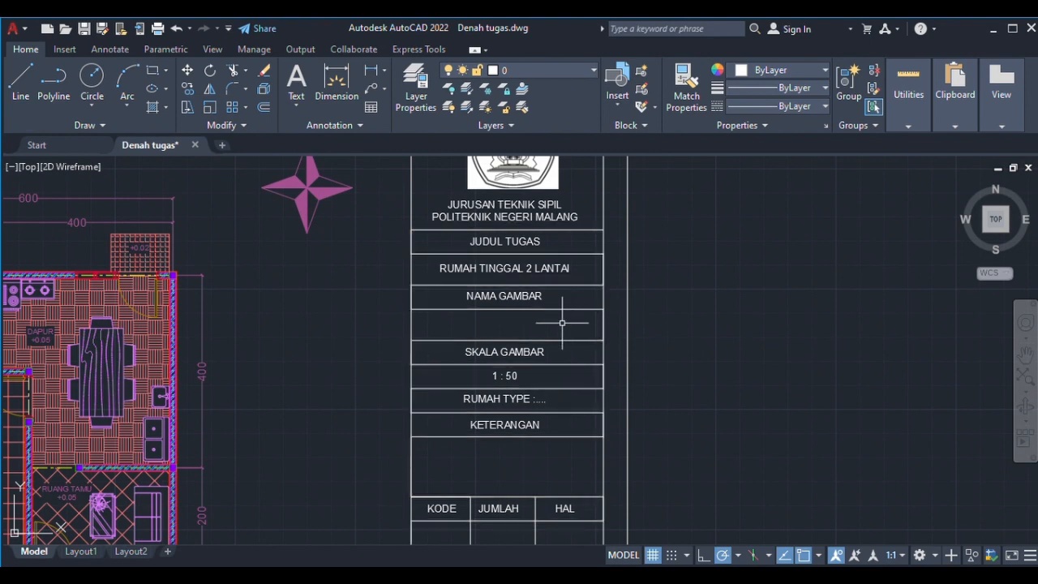
scroll(568, 320, "down", 5)
middle_click_drag(697, 309, 571, 299)
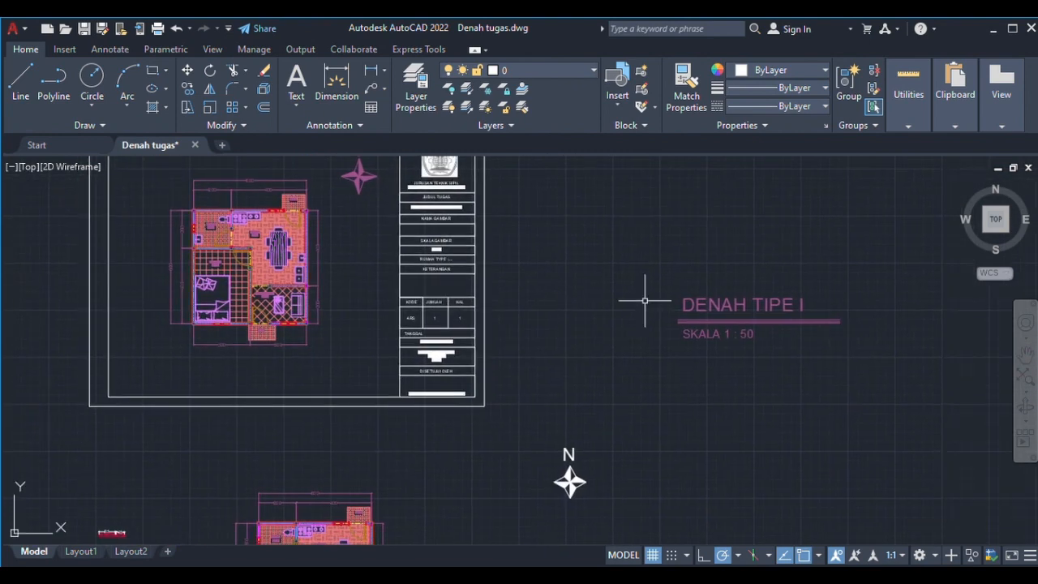
left_click(650, 286)
left_click(884, 359)
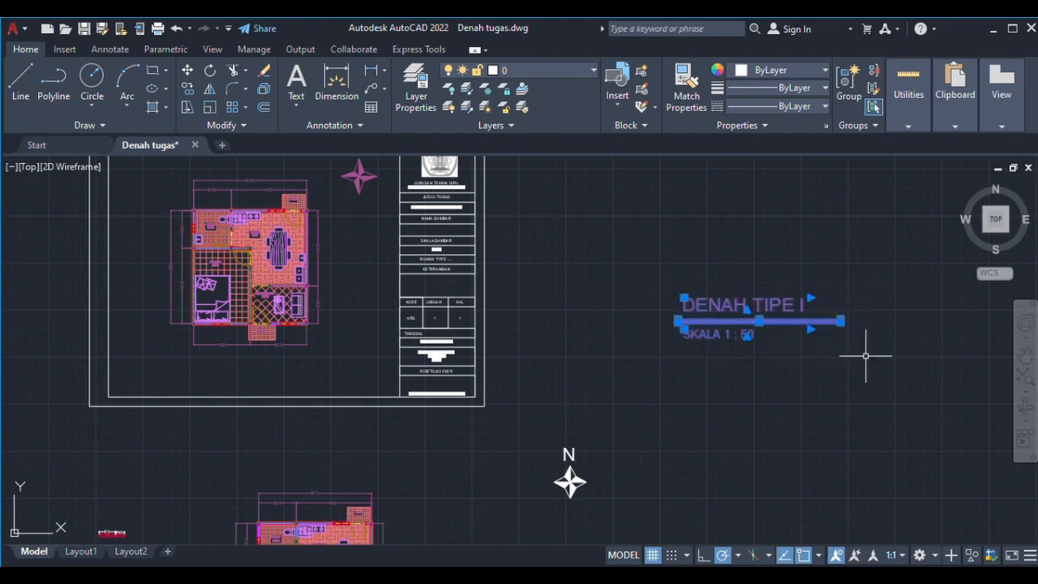
left_click(209, 106)
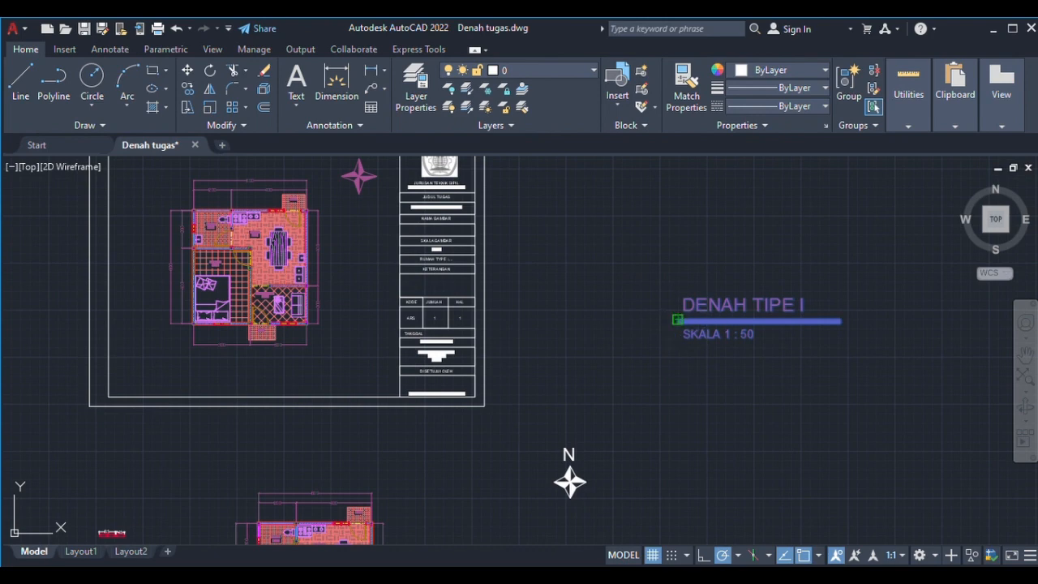
left_click(677, 320)
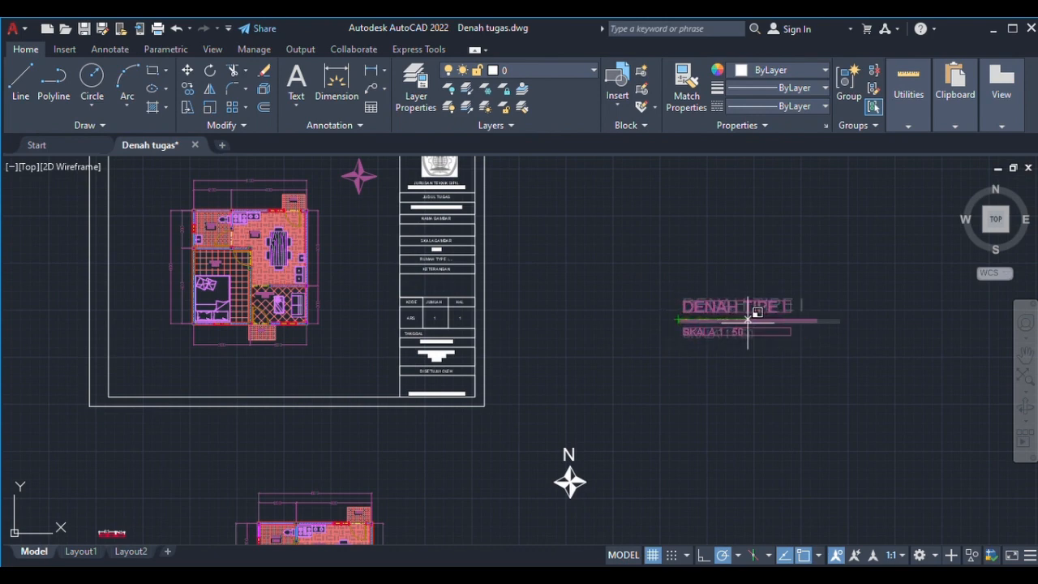
left_click(748, 322)
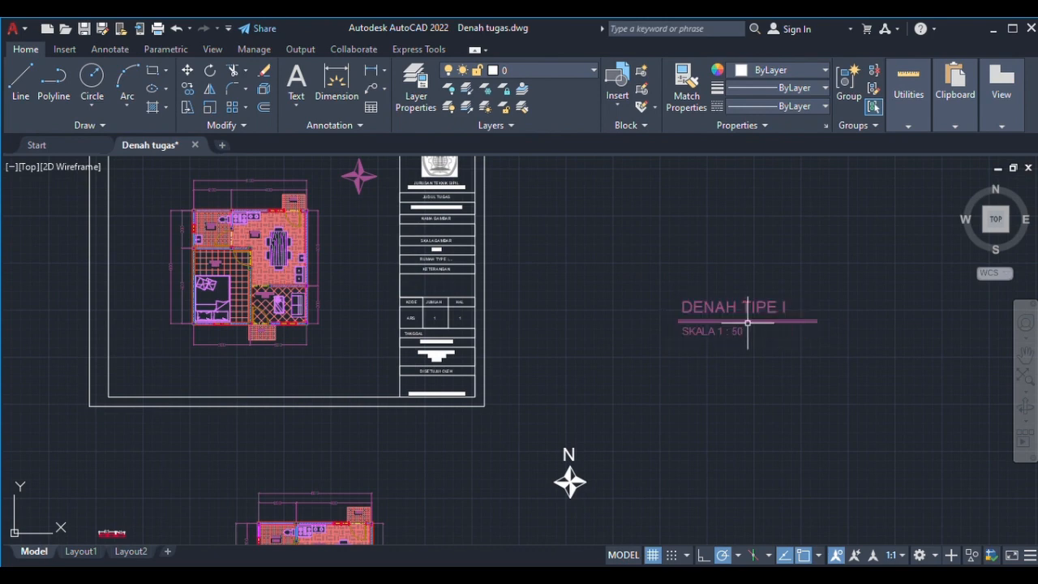
Step: Scale down the DENAH TIPE I title, underline and scale text again to roughly 80 percent from the underline's left end
left_click(667, 346)
left_click(840, 289)
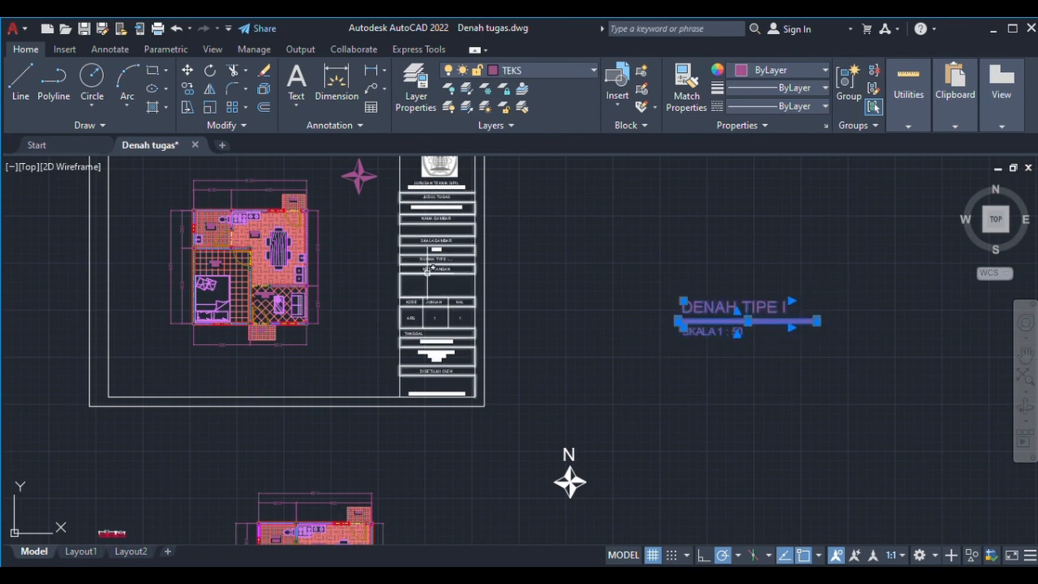
left_click(210, 108)
scroll(664, 318, "up", 5)
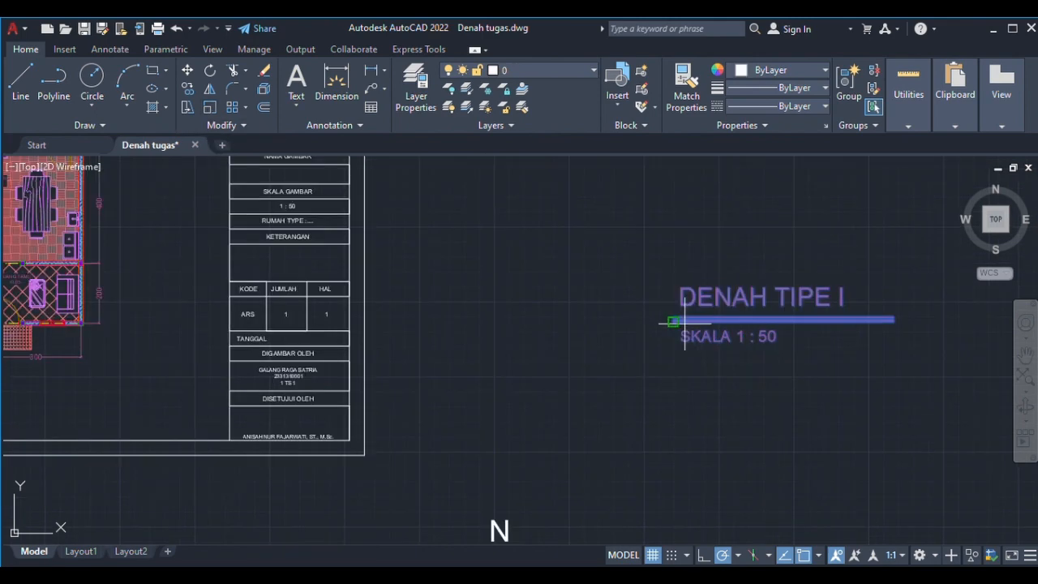
middle_click_drag(696, 323, 469, 345)
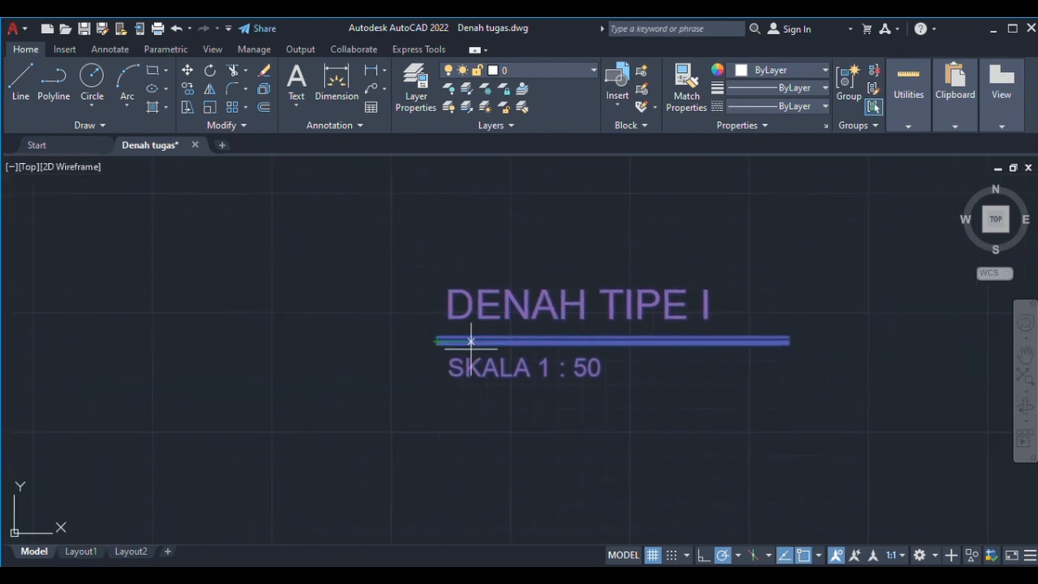
left_click(437, 344)
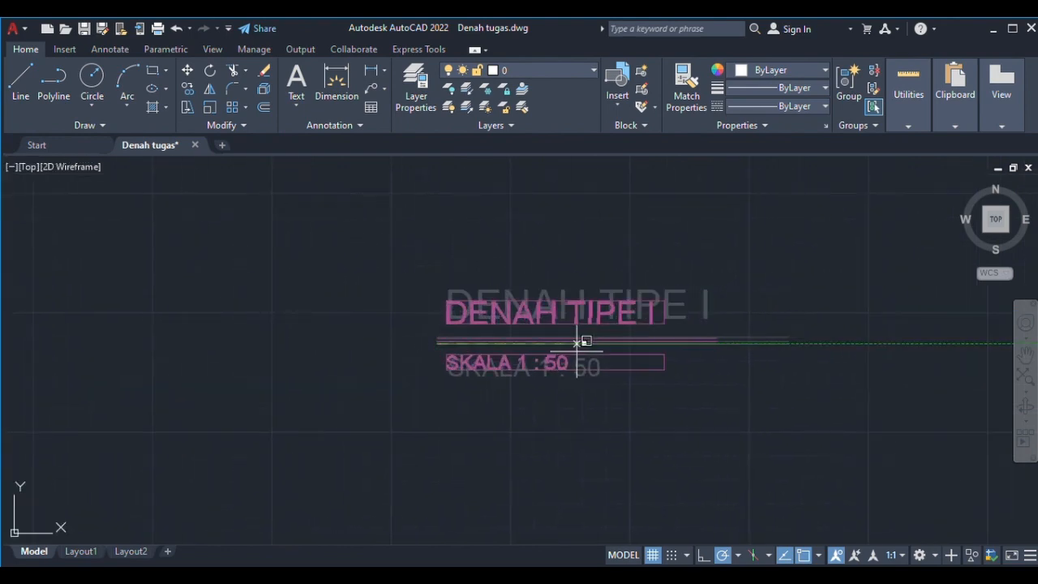
left_click(578, 343)
scroll(578, 357, "down", 5)
Step: Move the DENAH TIPE I title with its underline and scale text onto the sheet, below the floor plan and beside the title block
scroll(519, 406, "up", 4)
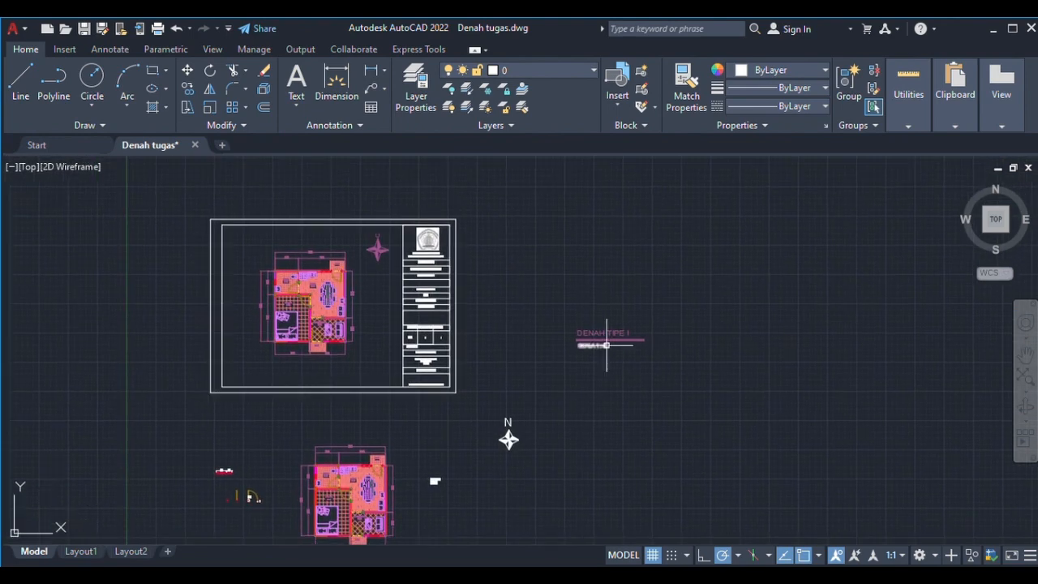
left_click_drag(549, 276, 751, 345)
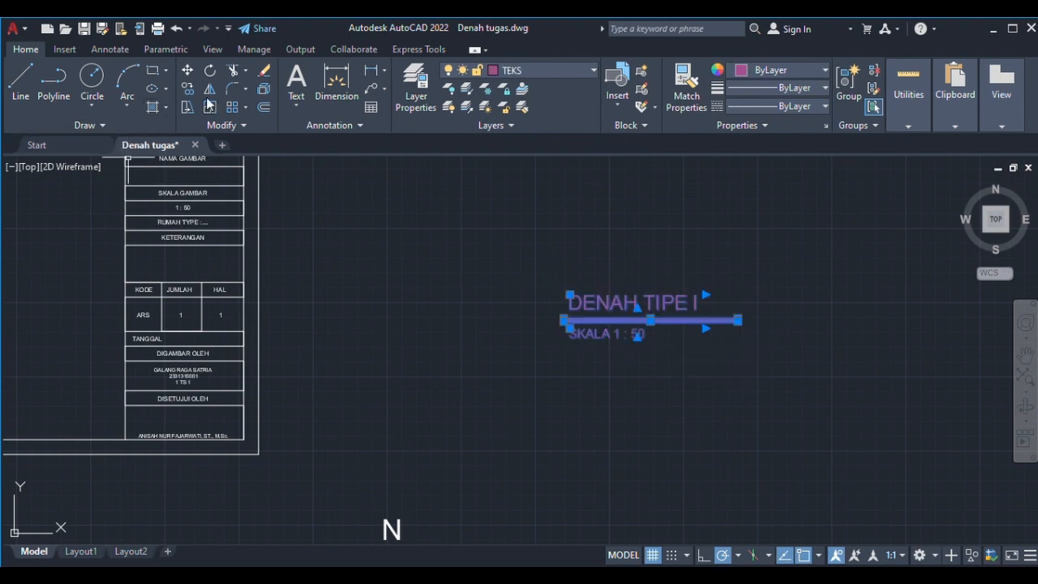
left_click(188, 74)
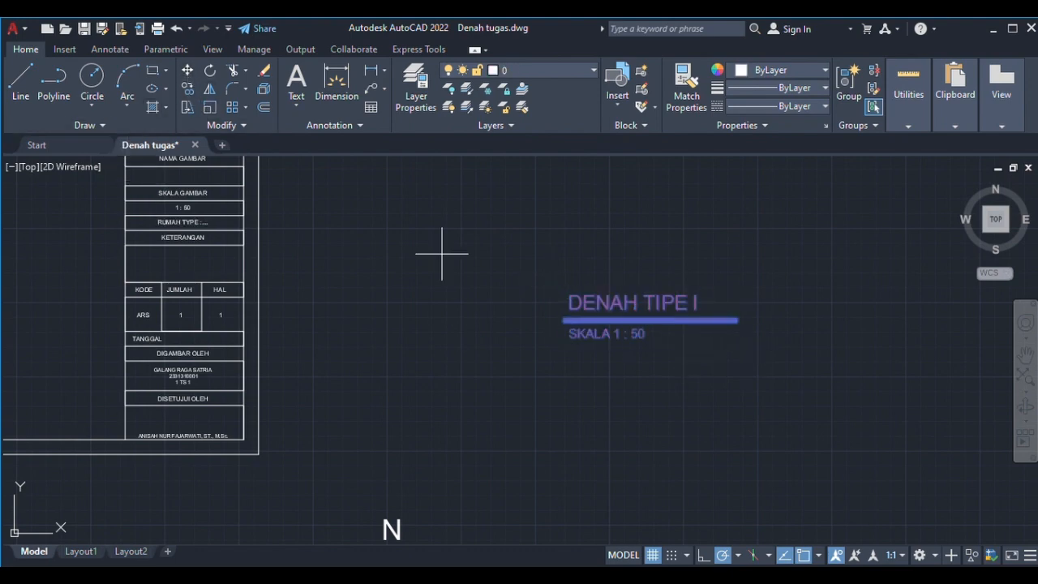
left_click(569, 317)
middle_click_drag(66, 338, 372, 332)
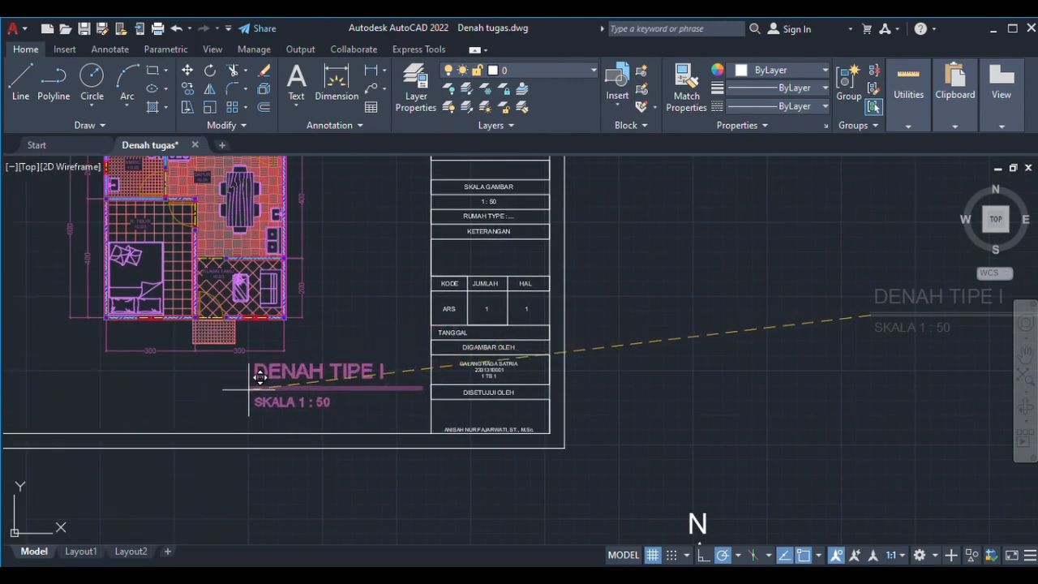
left_click(259, 376)
middle_click_drag(369, 375, 488, 344)
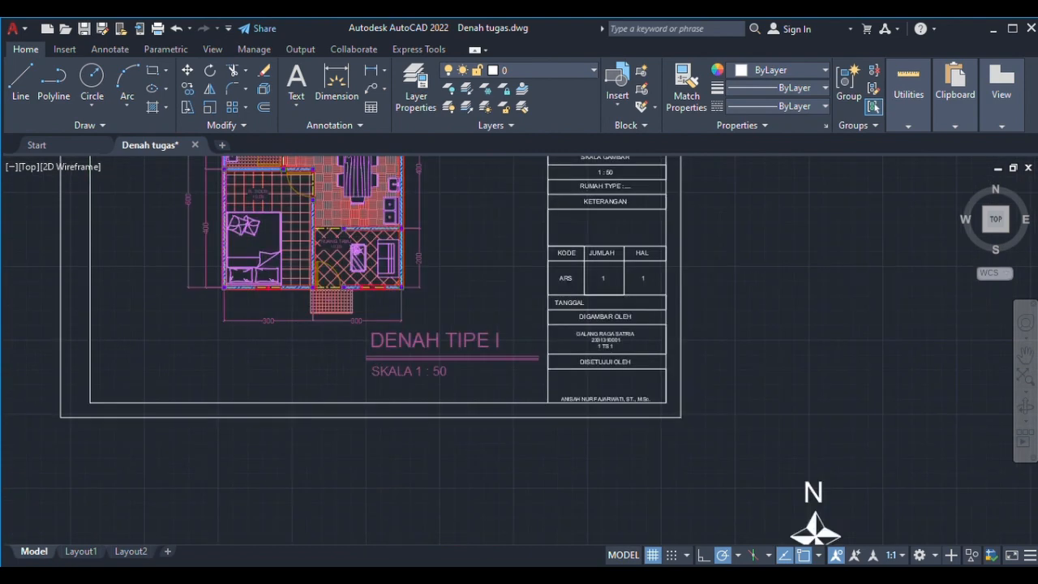
Step: Scale down the title group on the sheet to roughly 70 percent from the underline's left end
scroll(498, 348, "up", 2)
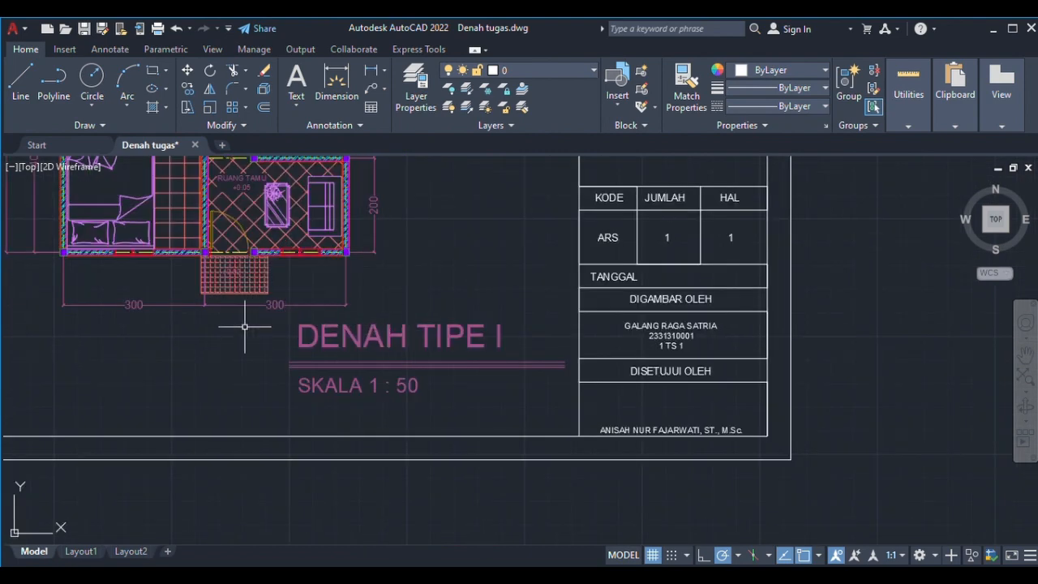
left_click(274, 322)
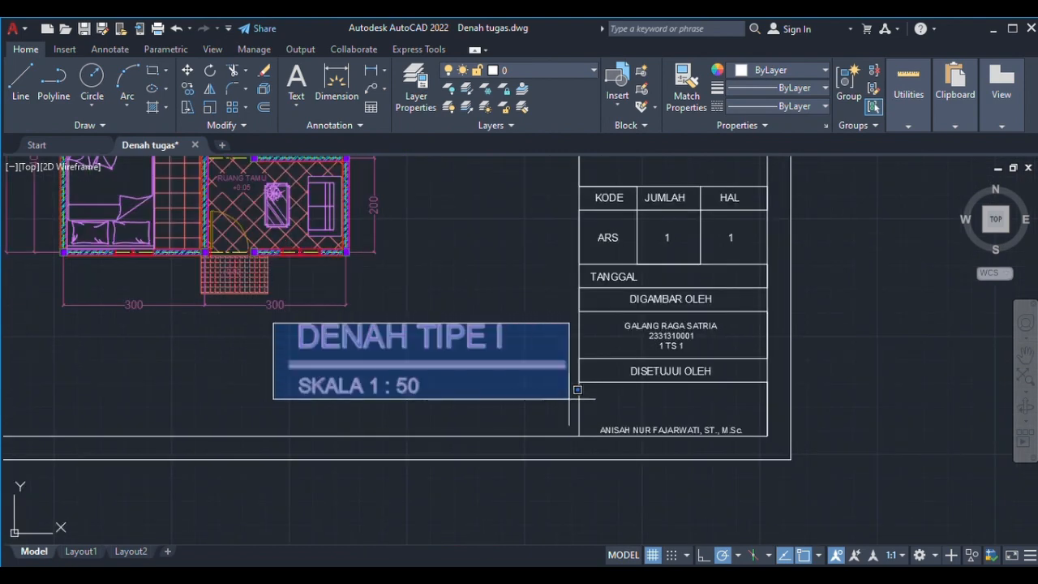
left_click(577, 425)
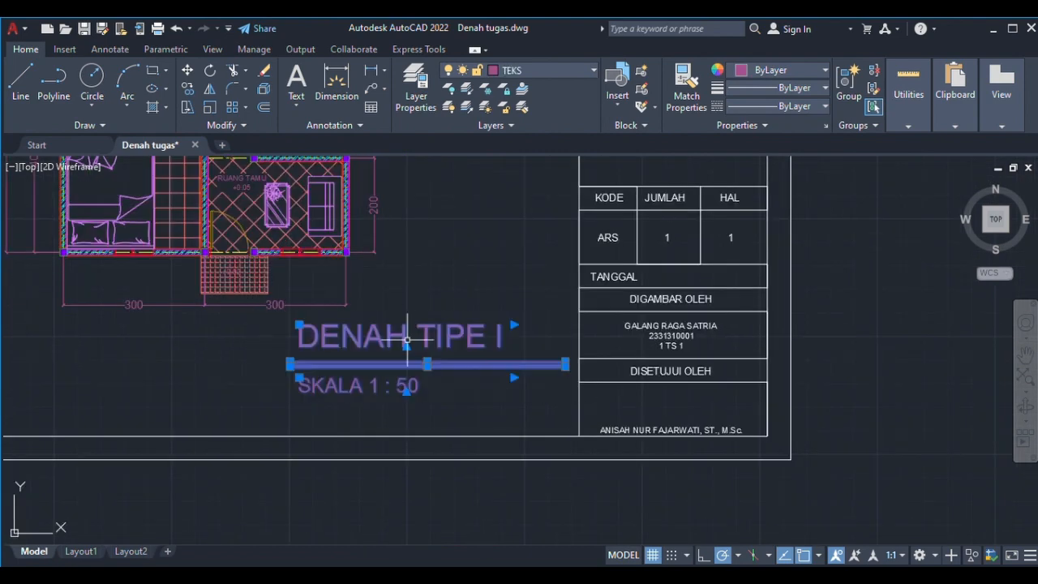
left_click(195, 106)
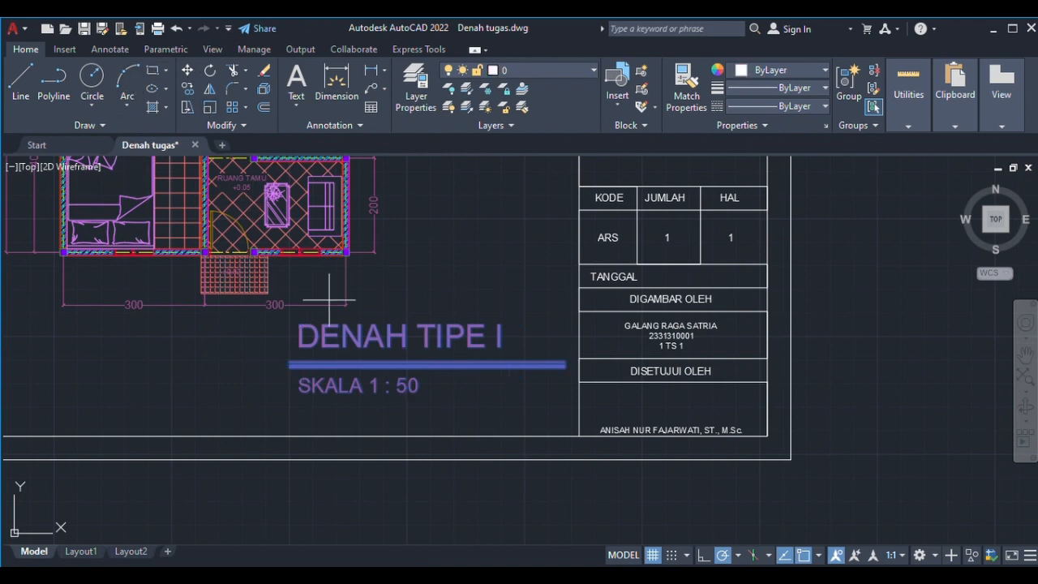
left_click(290, 361)
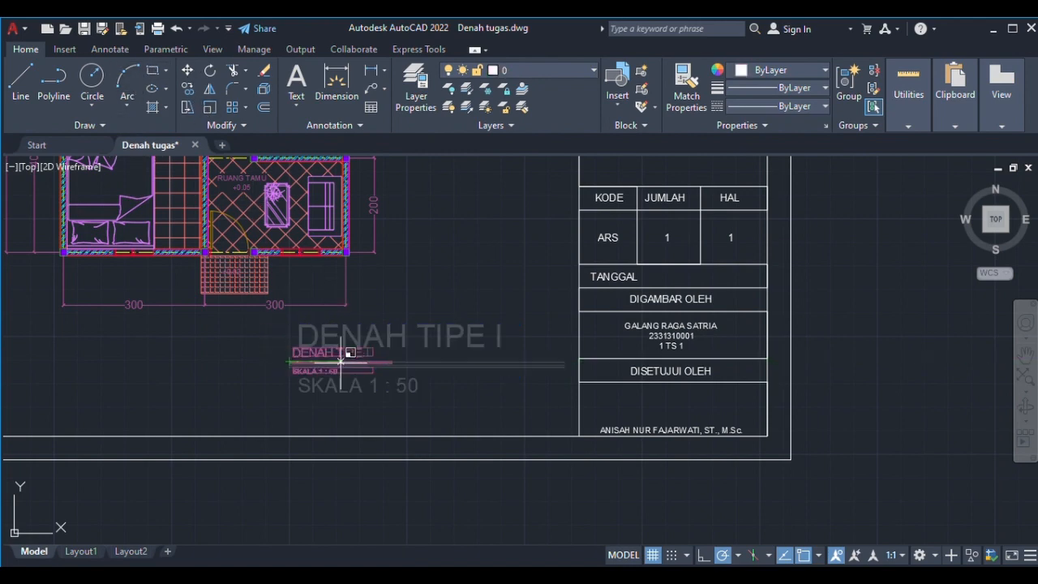
left_click(390, 360)
scroll(501, 353, "down", 5)
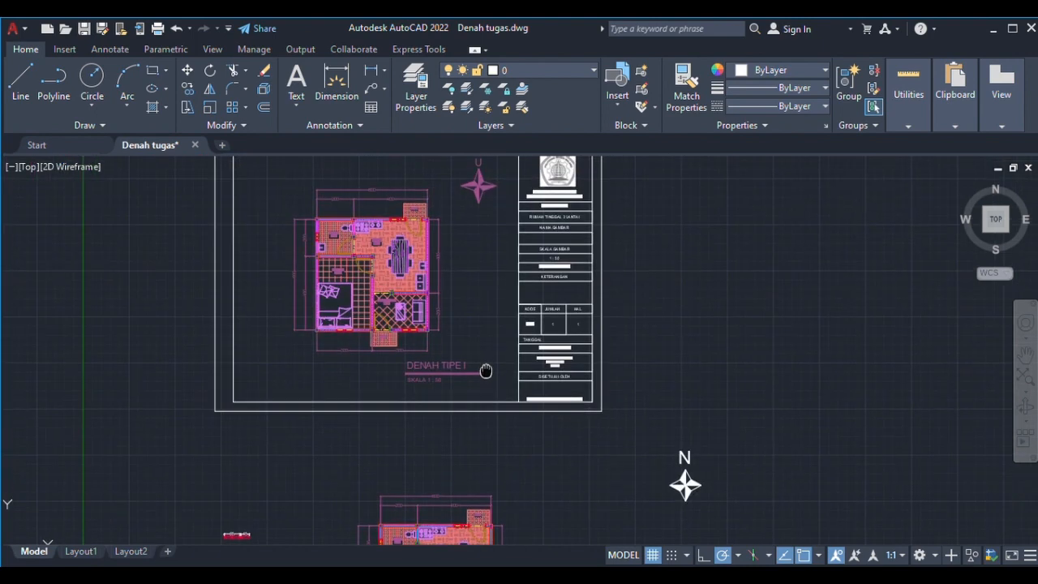
Step: Move the reduced title group by its underline's left end slightly right and down, closer to the title block
scroll(431, 373, "up", 5)
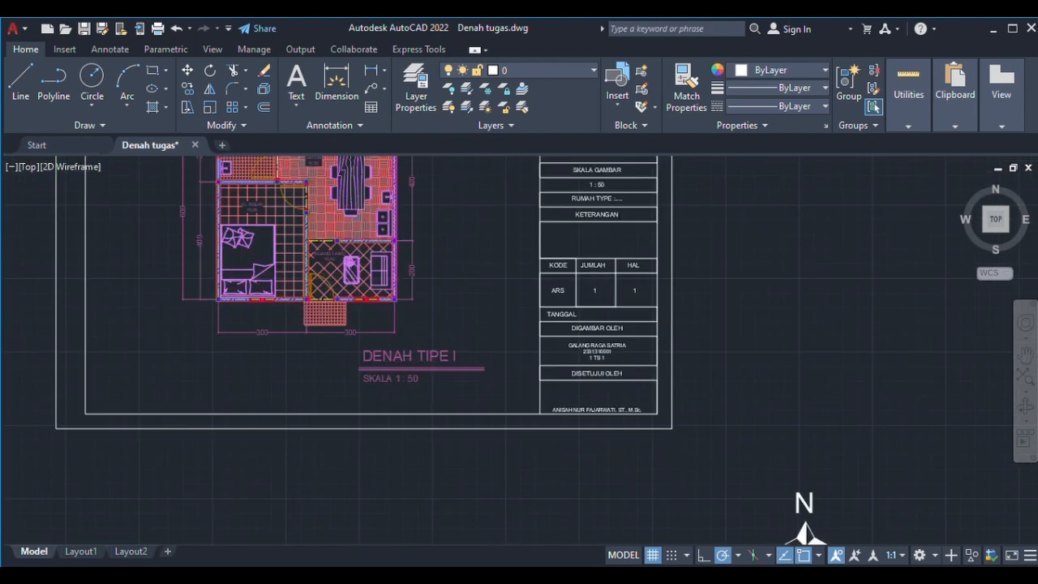
left_click(318, 335)
left_click(539, 406)
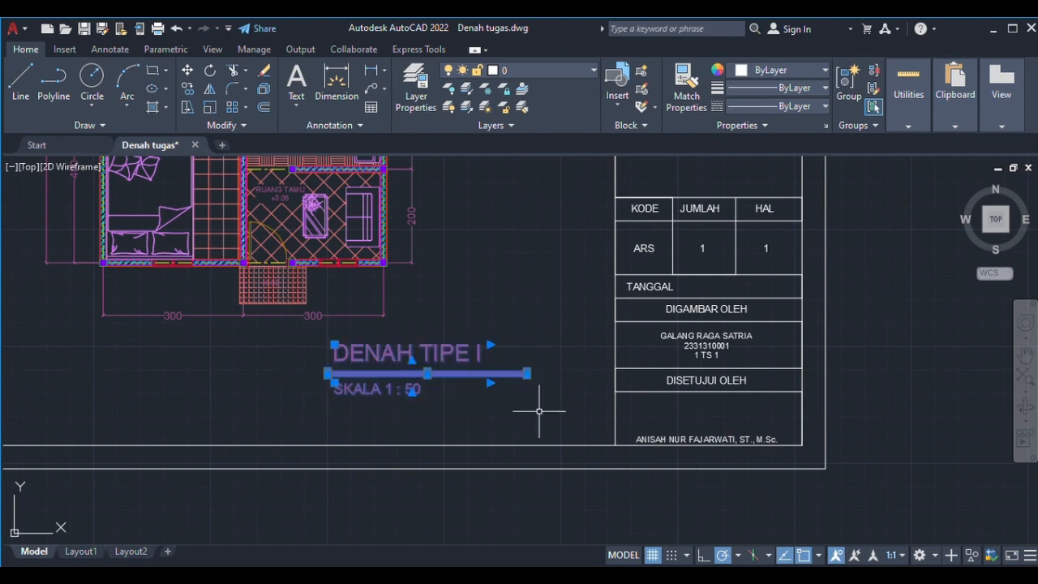
left_click(186, 71)
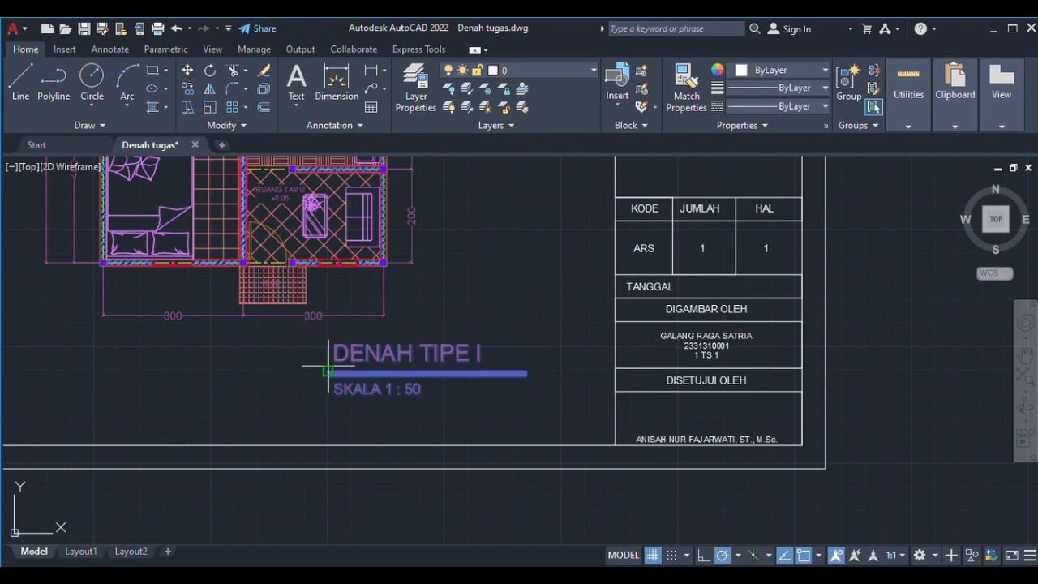
left_click(328, 371)
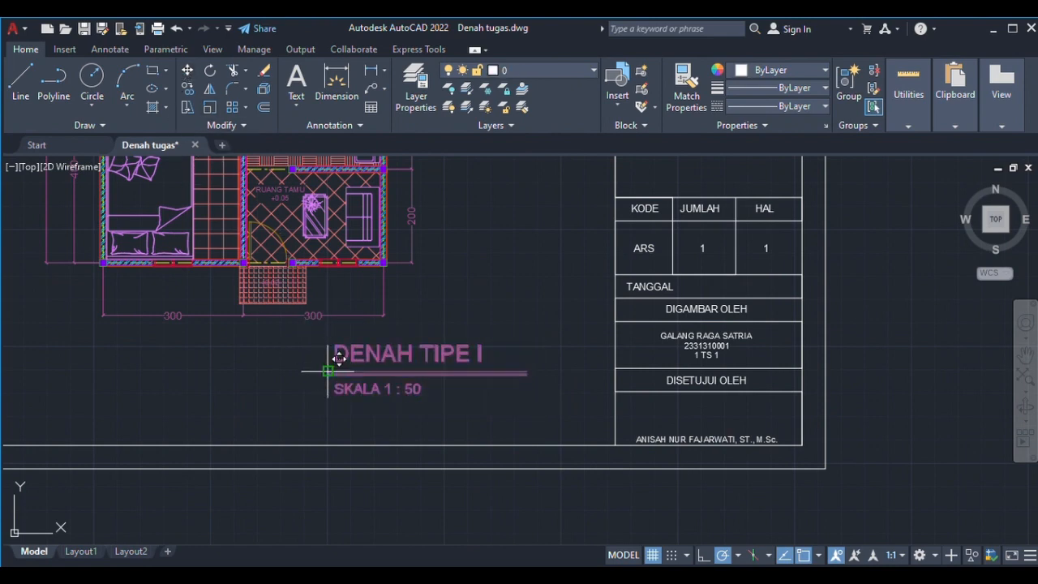
left_click(397, 380)
scroll(390, 378, "down", 4)
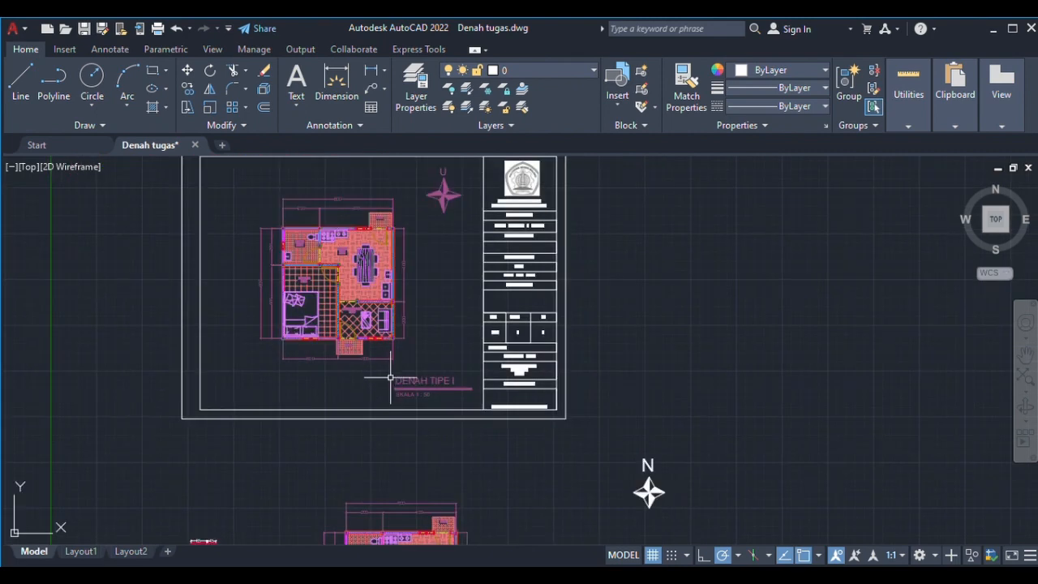
Step: Examine the sheet layout, including the floor plan, north arrow, drawing title and title block
scroll(391, 378, "down", 2)
middle_click_drag(388, 335, 414, 356)
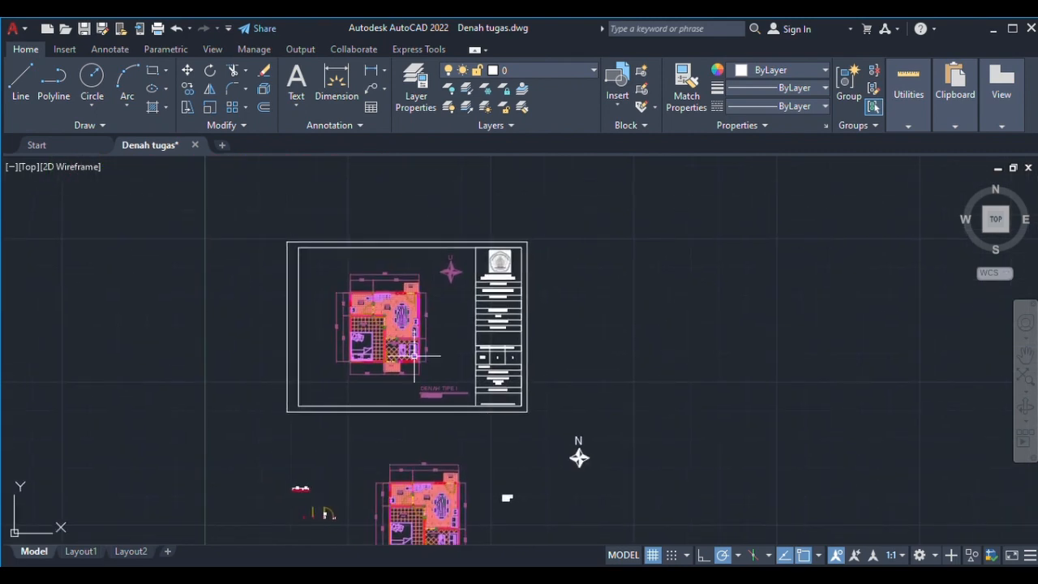
scroll(415, 355, "up", 5)
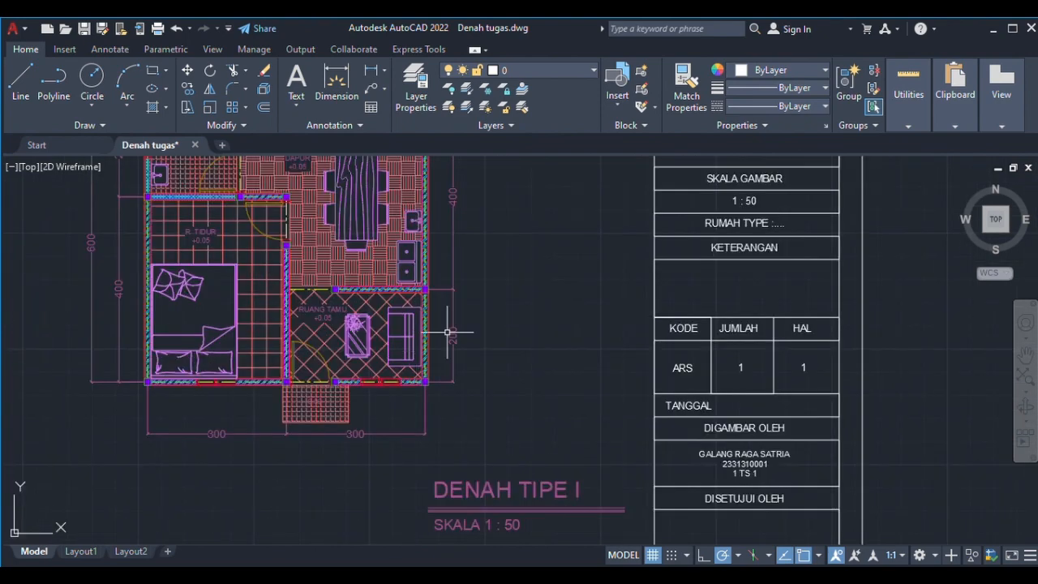
scroll(464, 317, "down", 5)
middle_click_drag(462, 322, 473, 360)
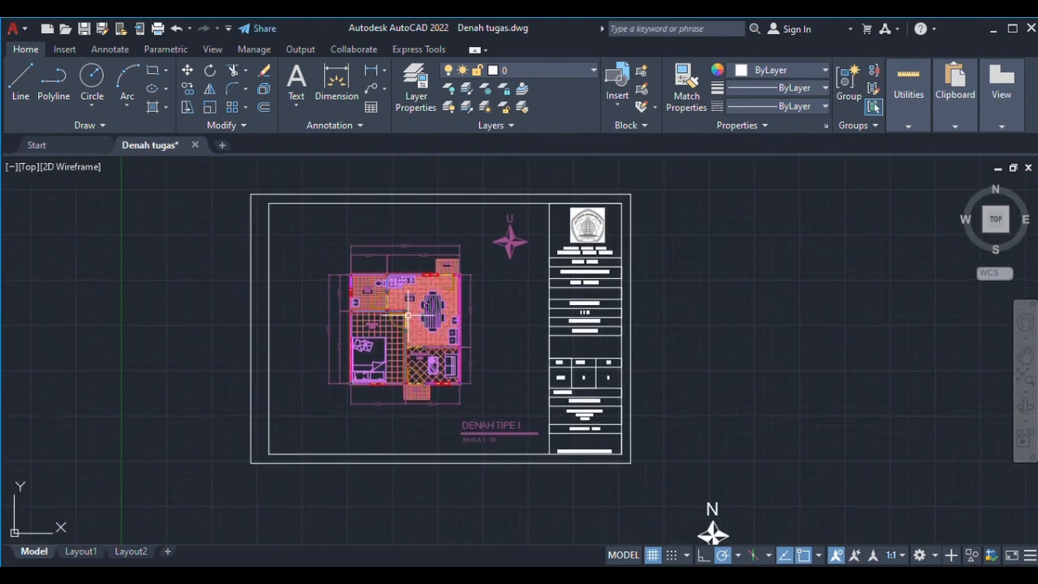
scroll(448, 291, "up", 3)
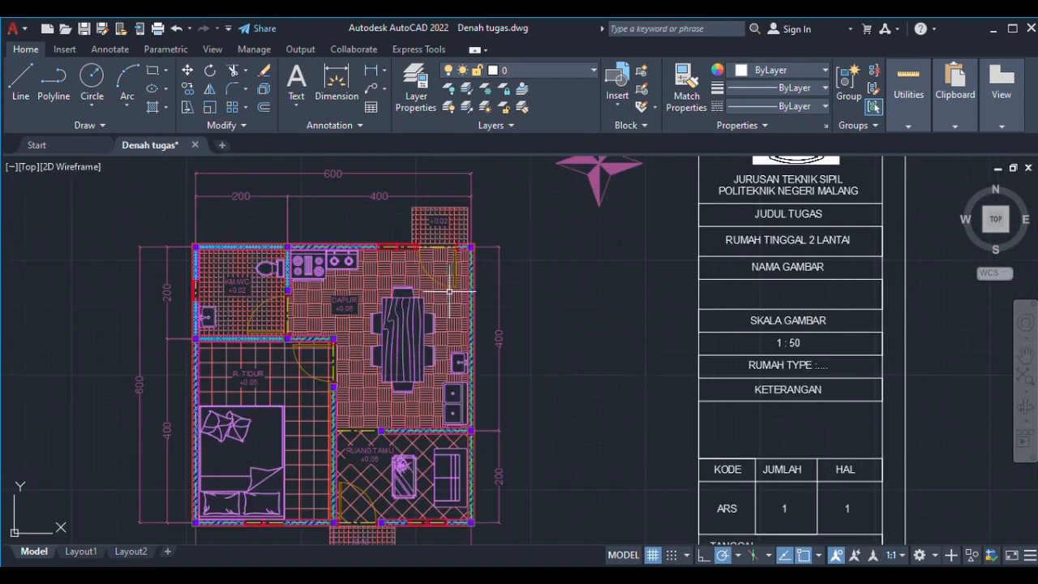
middle_click_drag(443, 291, 201, 297)
mouse_move(373, 278)
middle_mouse_down()
mouse_move(379, 297)
mouse_move(503, 283)
middle_mouse_up()
scroll(379, 297, "down", 3)
scroll(433, 273, "down", 1)
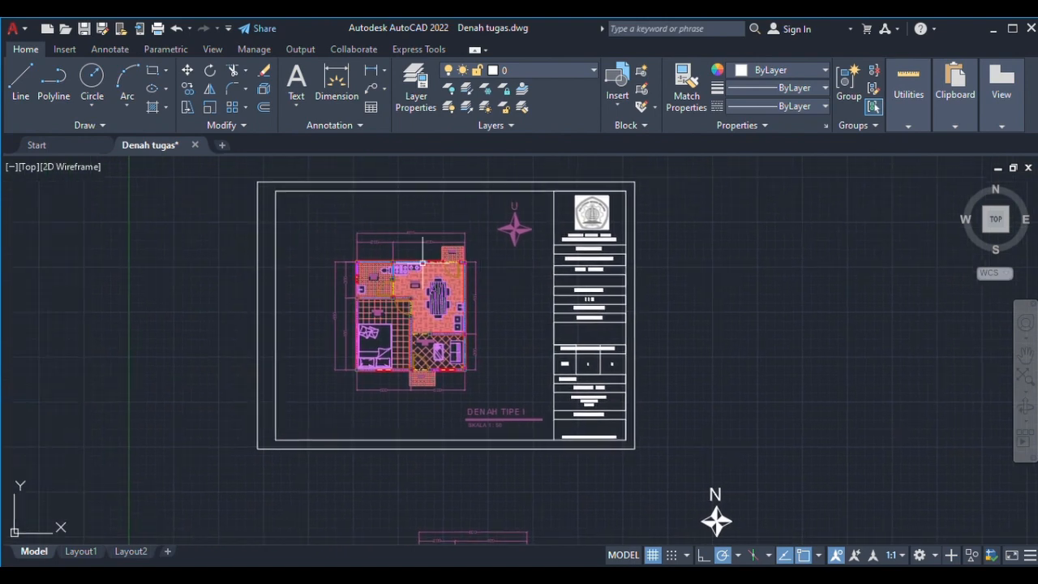
Step: Set the plot window to opposite corners of the sheet's outer frame and open the plot preview
left_click(155, 30)
middle_click_drag(314, 240, 333, 259)
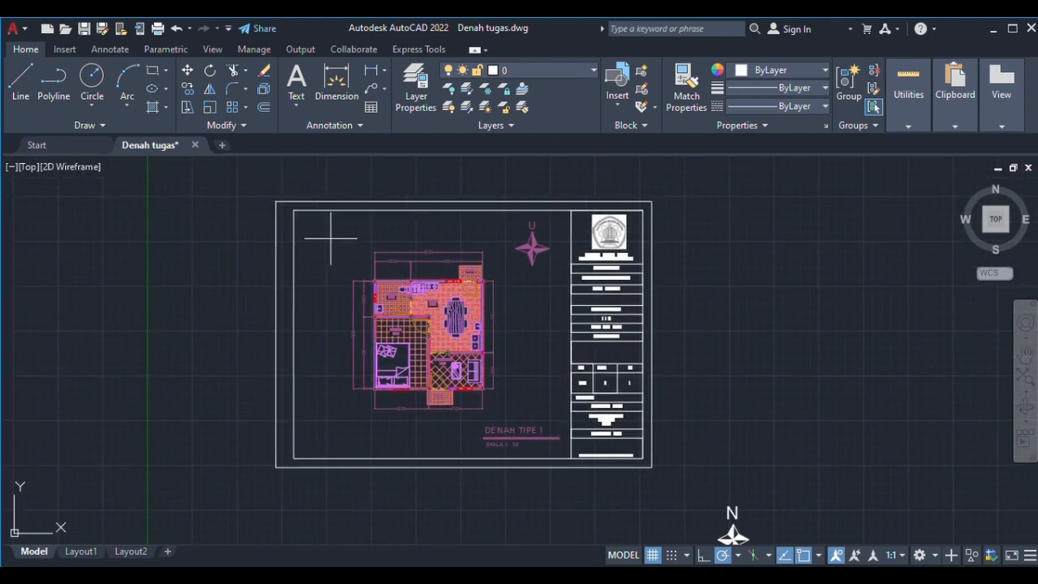
left_click(280, 201)
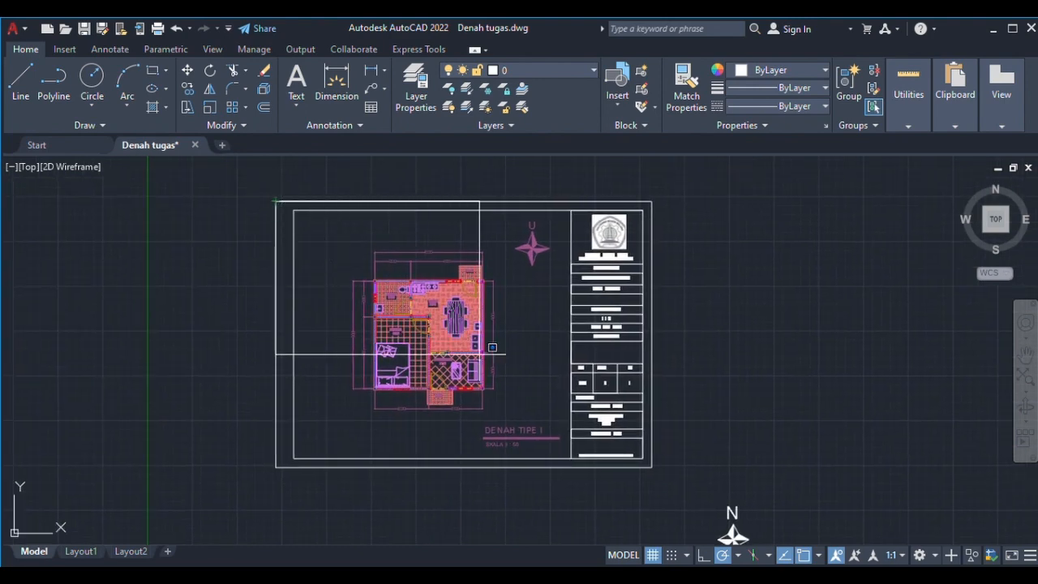
left_click(653, 466)
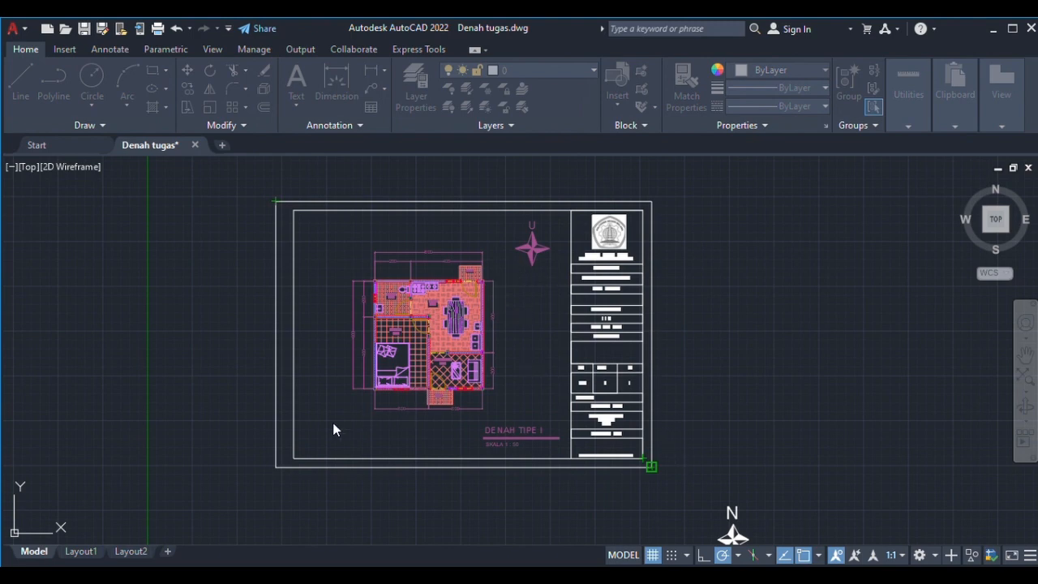
left_click(272, 485)
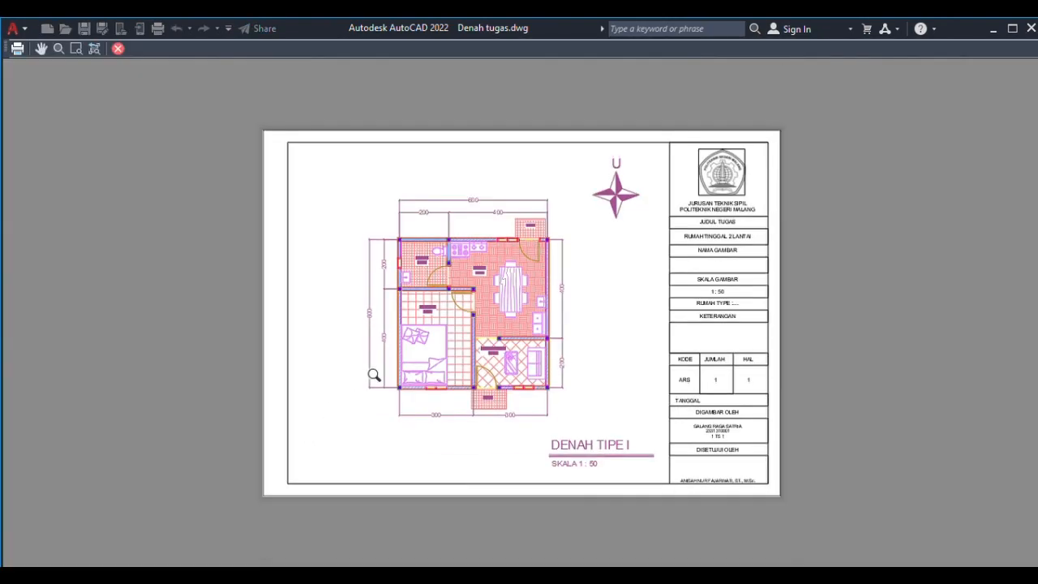
Step: Examine the floor plan details and overall sheet in the colour plot preview, and close the preview
scroll(486, 302, "up", 6)
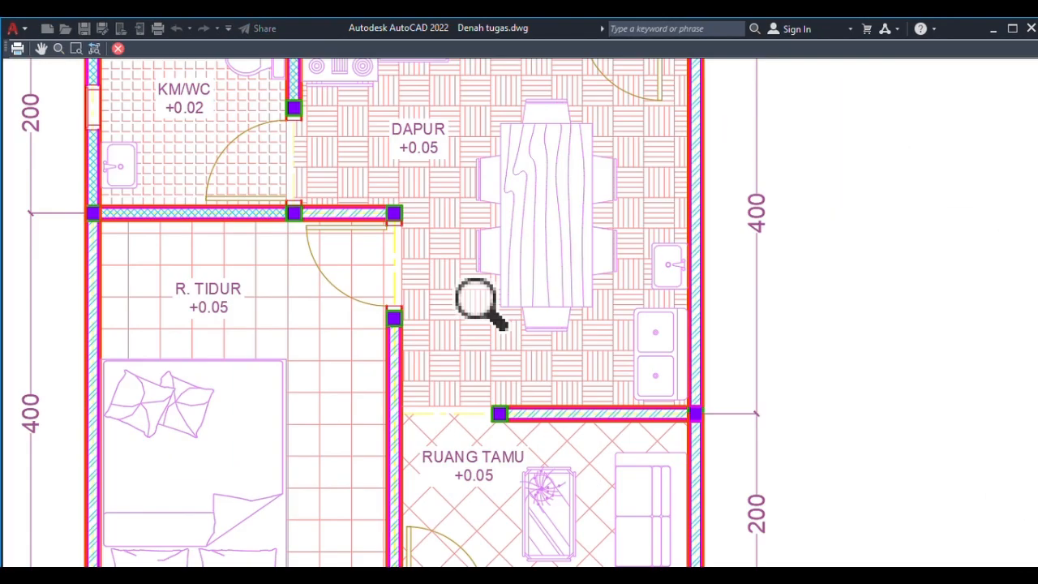
scroll(486, 306, "down", 2)
scroll(486, 306, "down", 4)
scroll(476, 284, "up", 6)
scroll(494, 297, "up", 3)
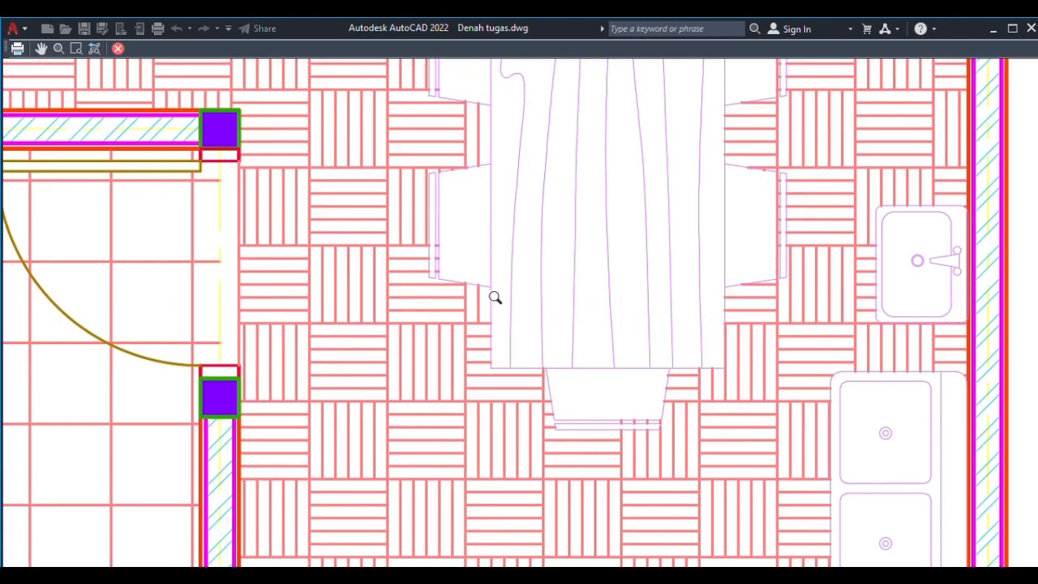
scroll(496, 300, "down", 2)
scroll(496, 299, "down", 4)
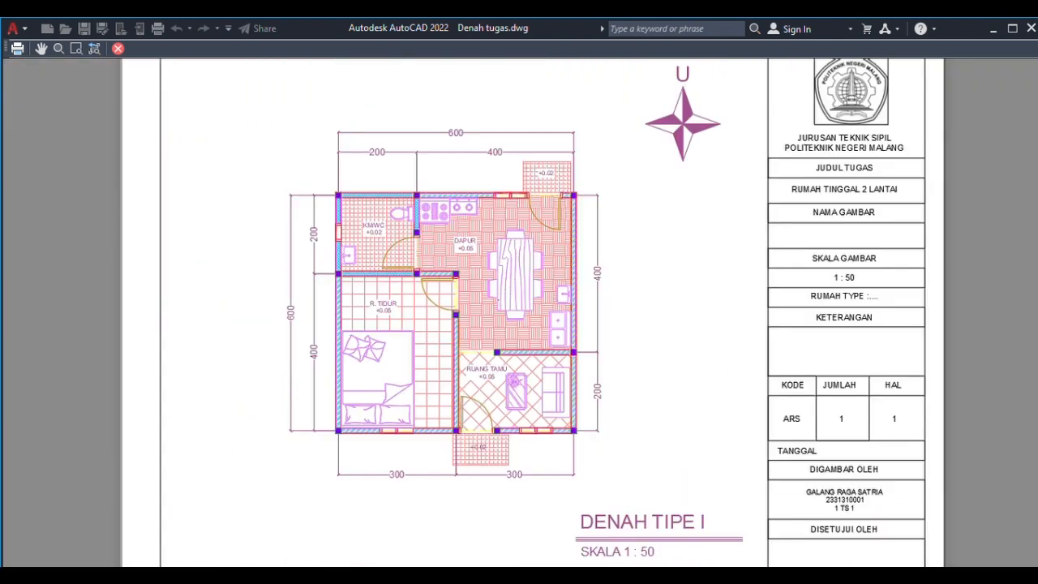
scroll(495, 299, "down", 3)
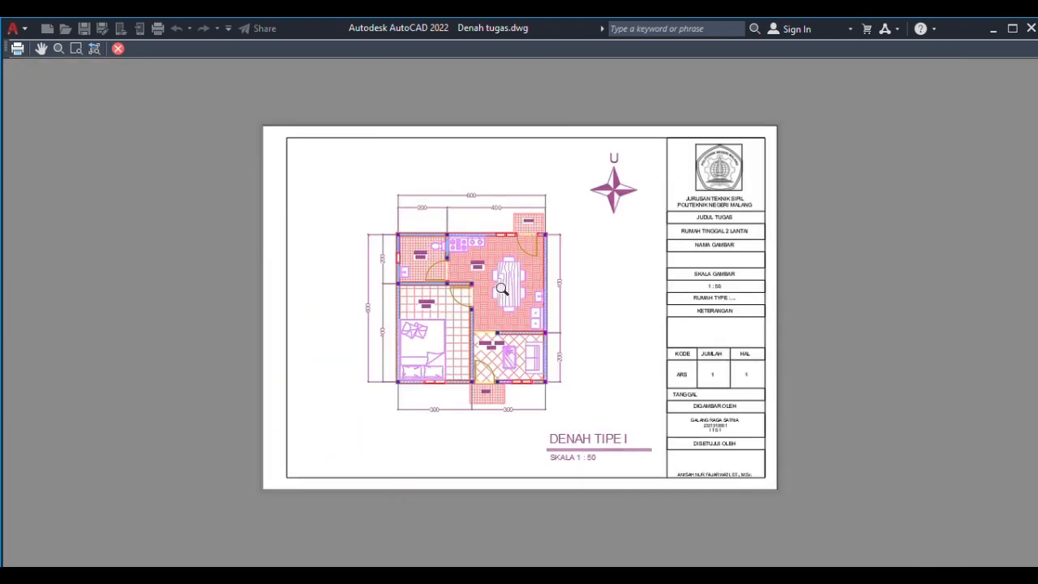
scroll(500, 278, "up", 2)
scroll(500, 277, "down", 3)
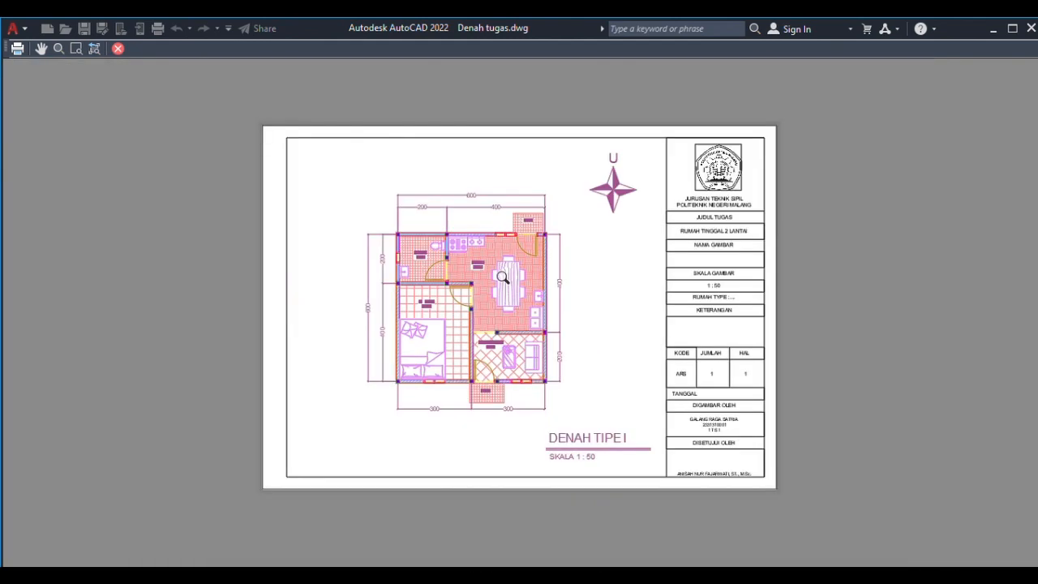
left_click(118, 48)
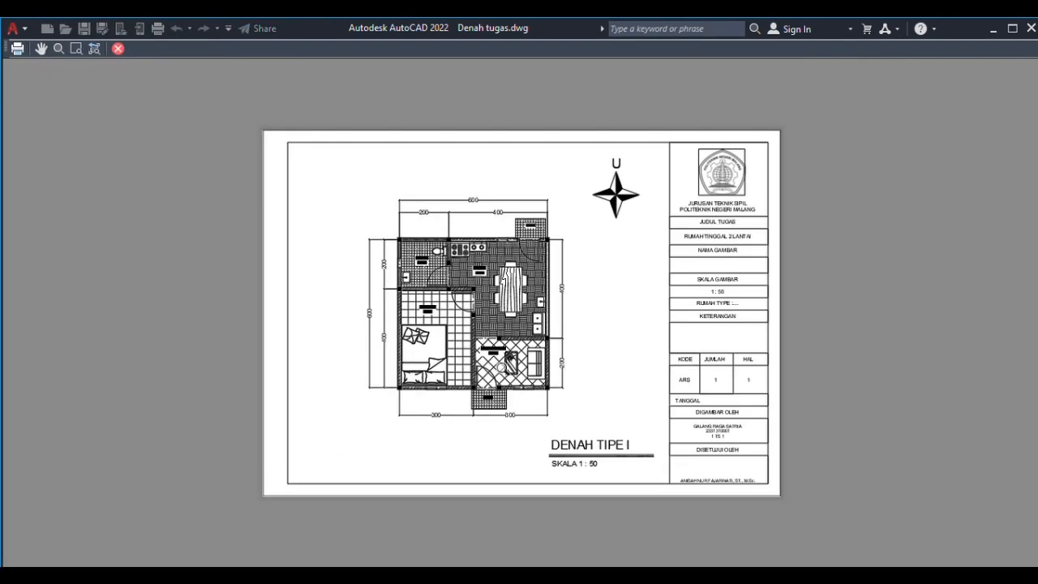
Step: Examine the floor plan's rooms, walls and hatches at close range and the overall sheet in the monochrome plot preview
scroll(497, 329, "up", 5)
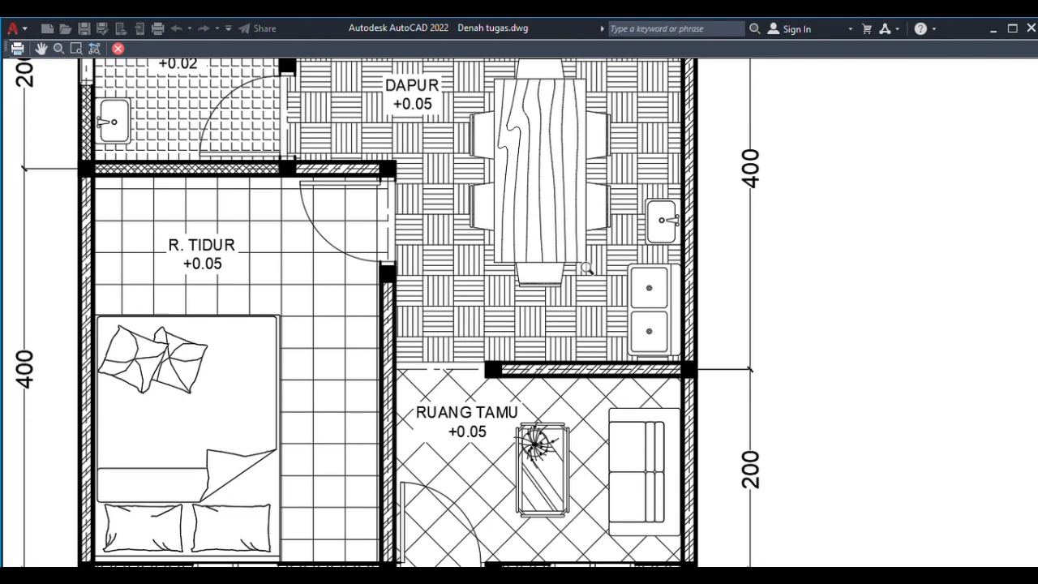
scroll(580, 357, "up", 3)
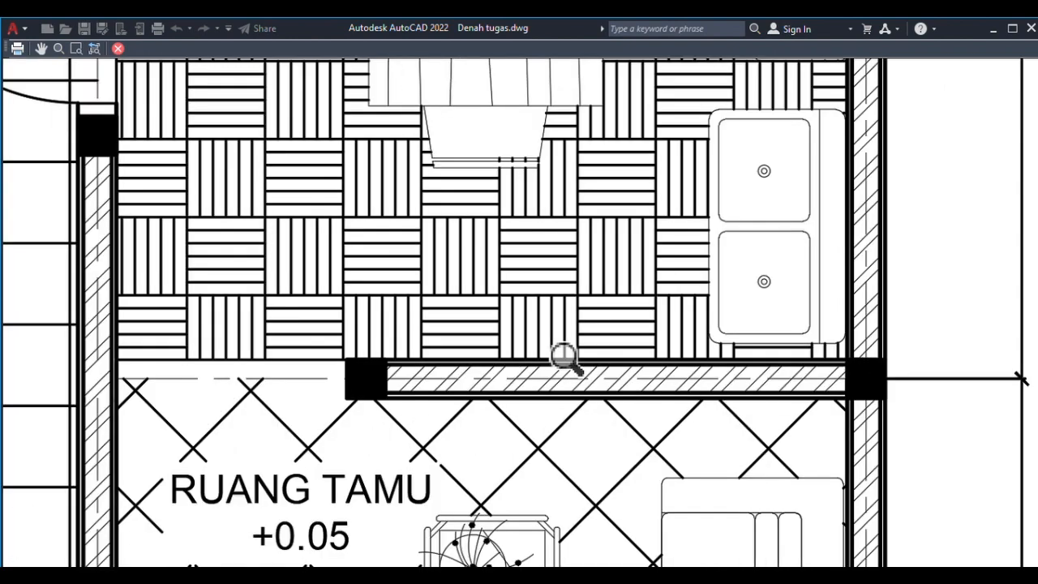
middle_click_drag(575, 366, 626, 281)
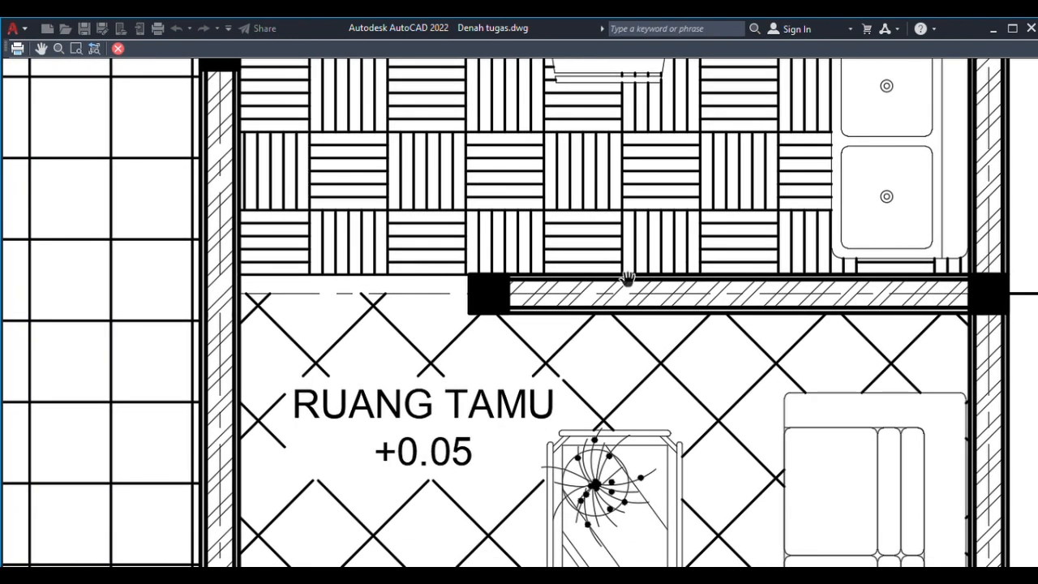
scroll(595, 274, "down", 8)
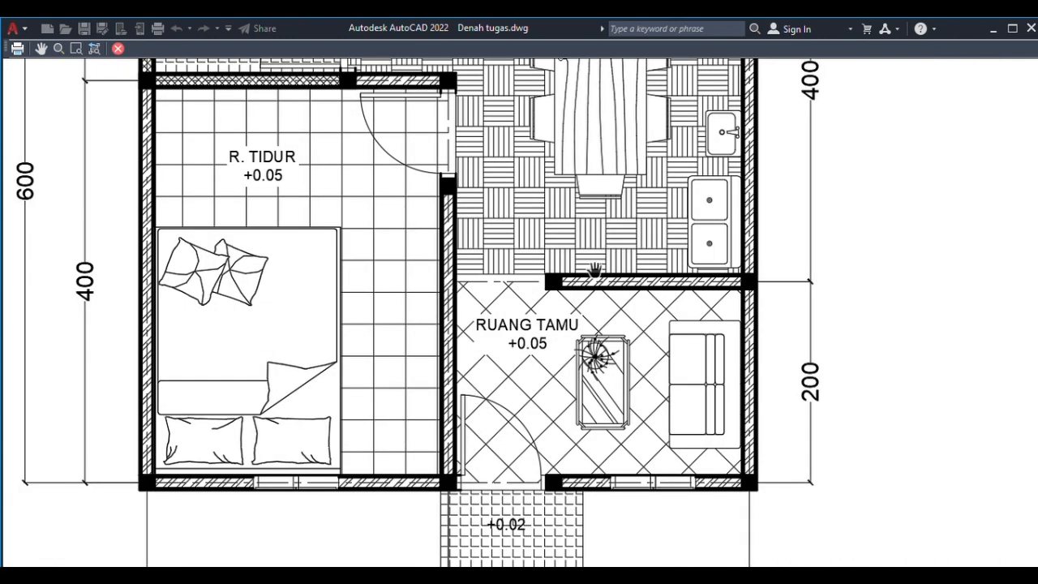
scroll(595, 274, "down", 3)
scroll(551, 243, "down", 3)
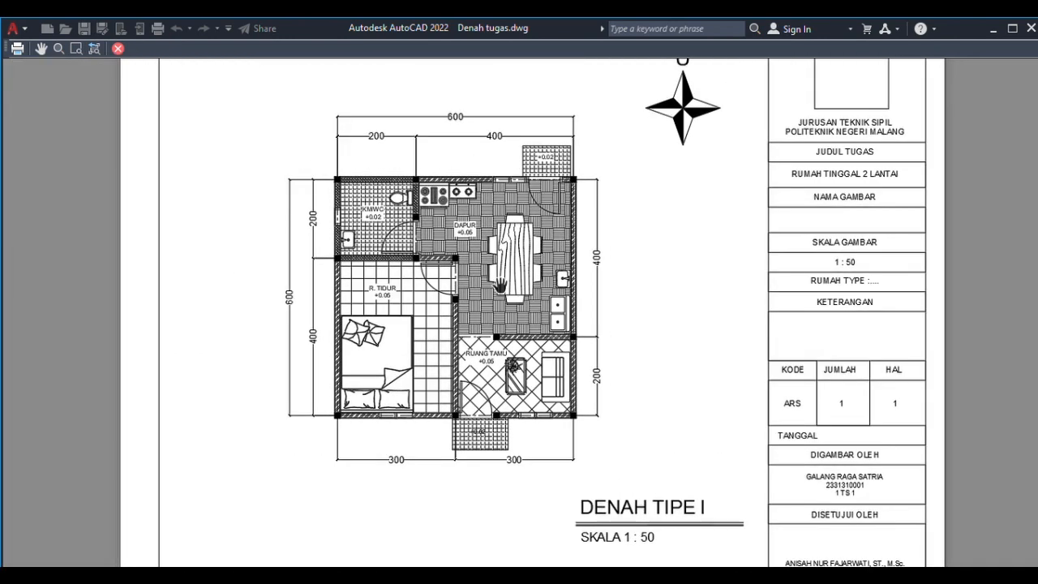
scroll(499, 286, "down", 5)
scroll(513, 279, "up", 3)
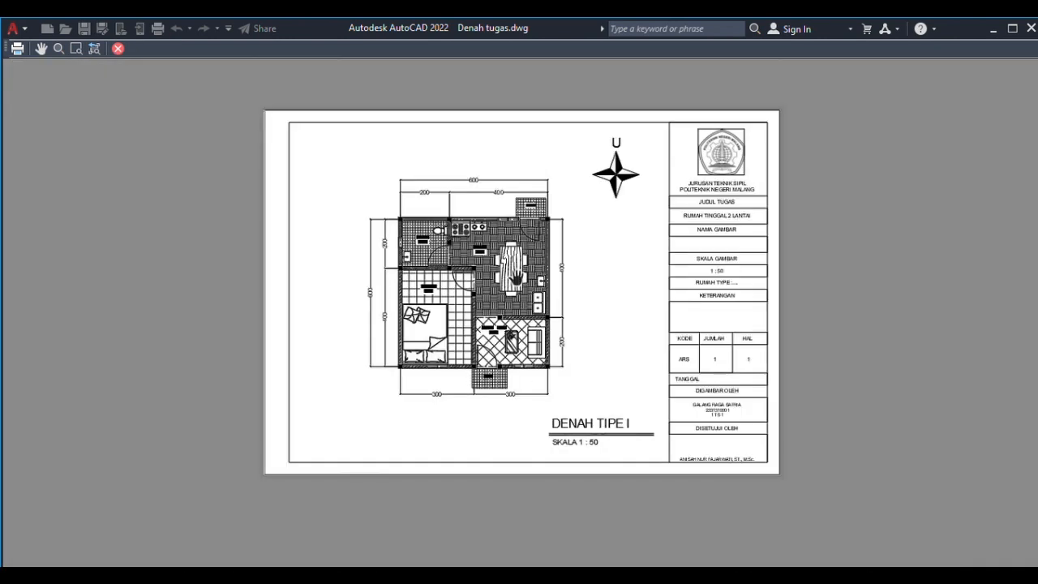
scroll(641, 172, "up", 7)
scroll(641, 172, "down", 7)
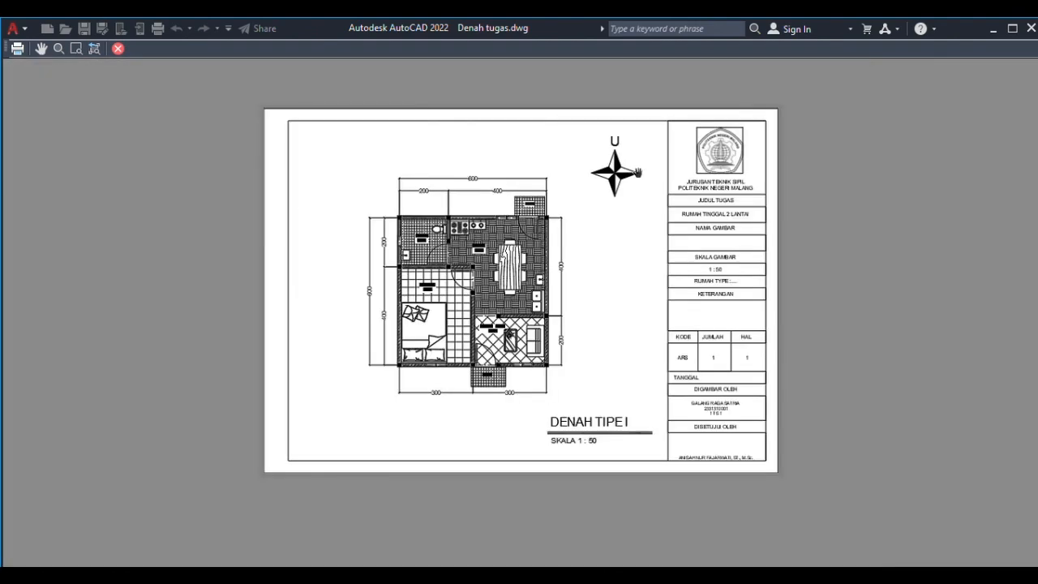
Step: Examine the sheet margins, north arrow, drawing title and title block in the plot preview, and close the preview
left_click_drag(702, 155, 596, 196)
scroll(600, 195, "up", 7)
scroll(616, 190, "down", 7)
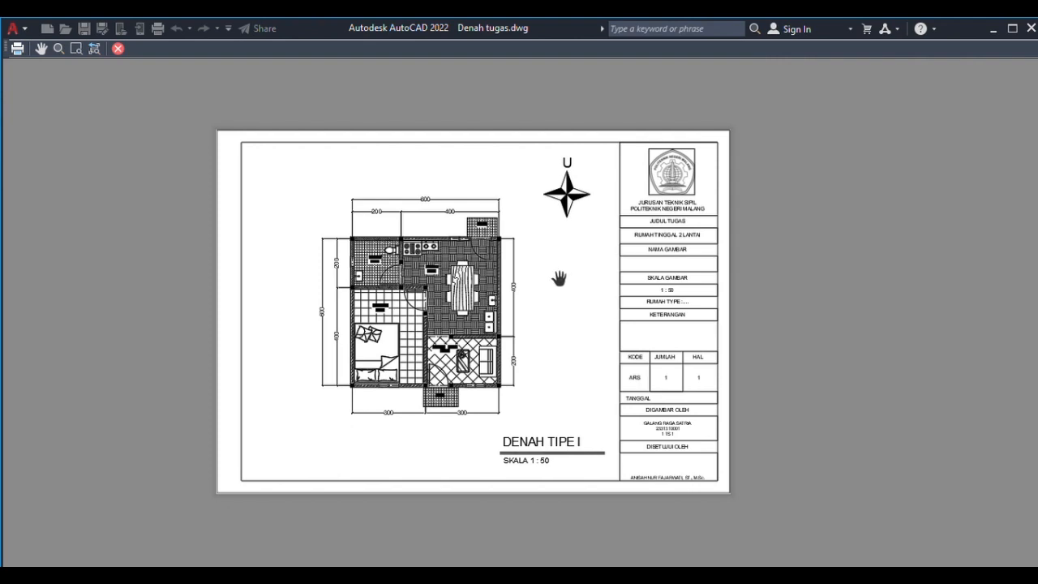
scroll(200, 352, "up", 5)
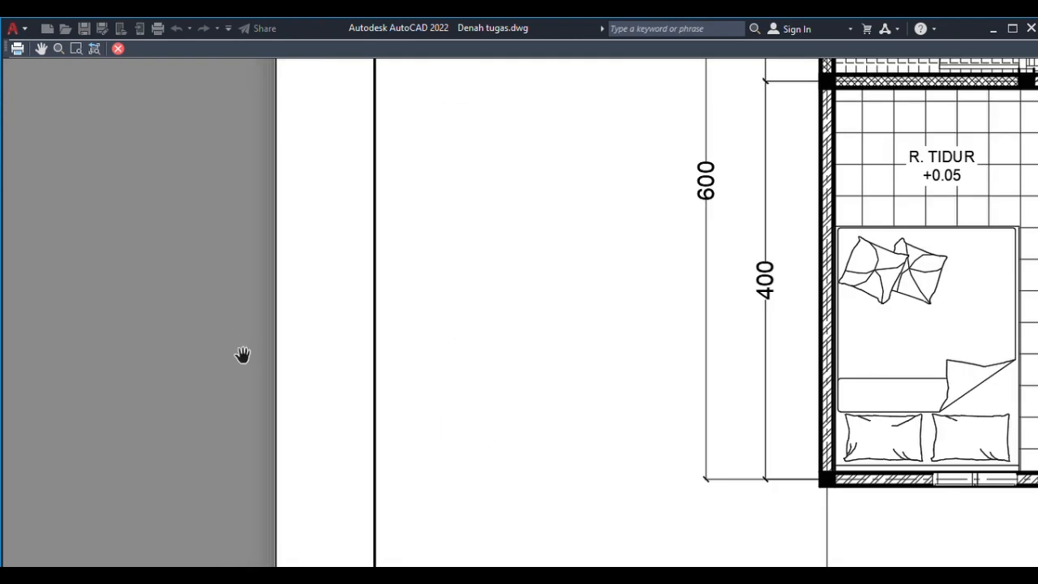
scroll(250, 357, "down", 7)
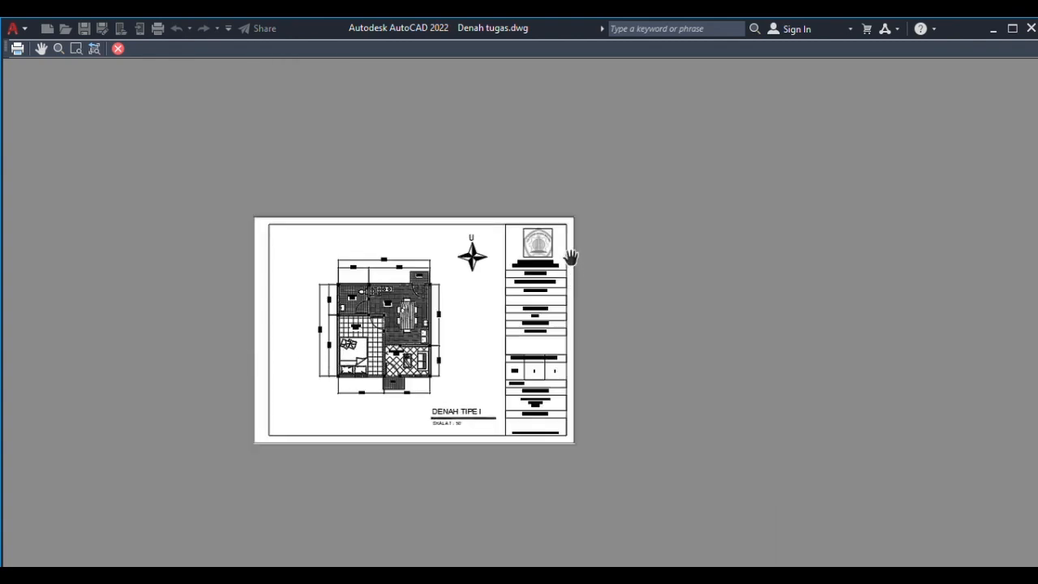
scroll(572, 252, "up", 8)
scroll(465, 255, "down", 5)
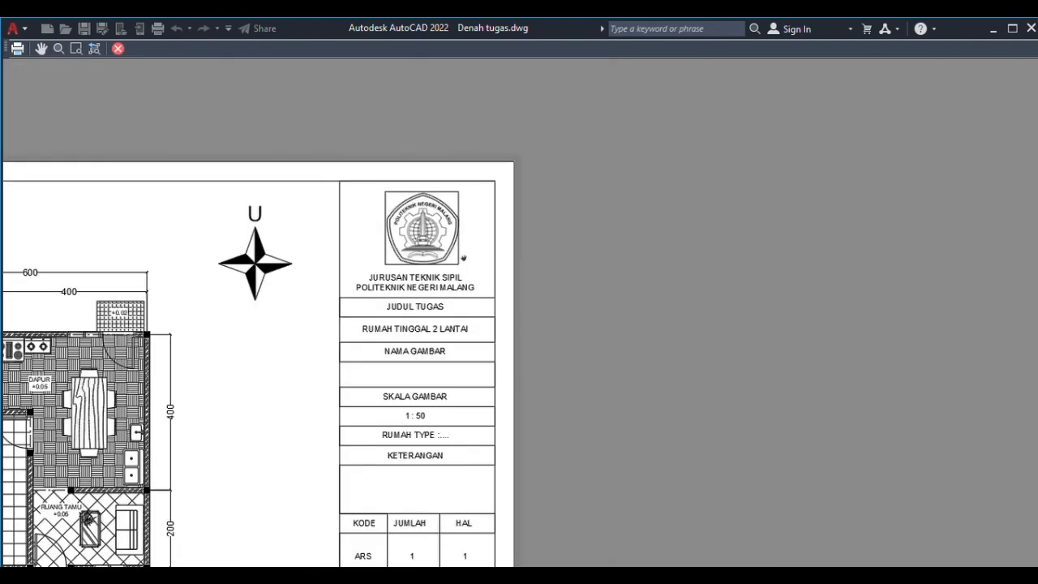
left_click_drag(451, 322, 528, 250)
left_click_drag(483, 333, 551, 249)
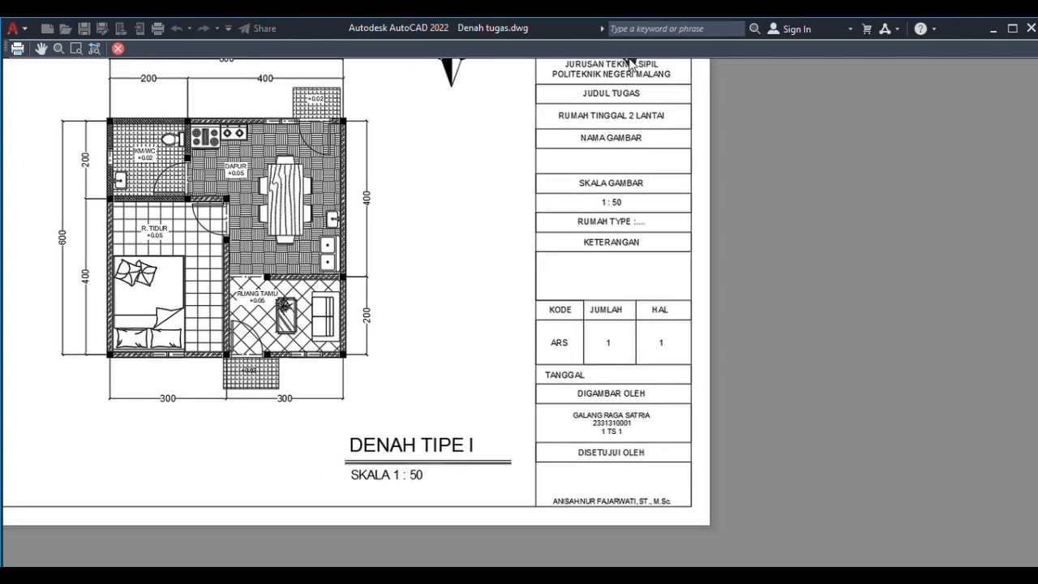
left_click(117, 48)
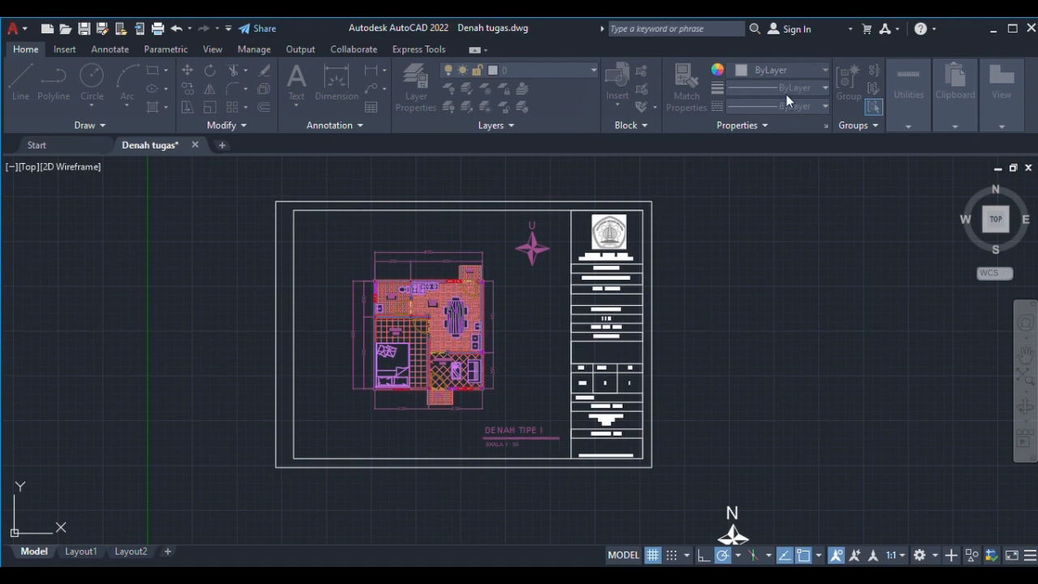
Step: Complete the date text in the title block so it reads "TANGGAL : 16 APRIL 2024"
scroll(588, 381, "up", 8)
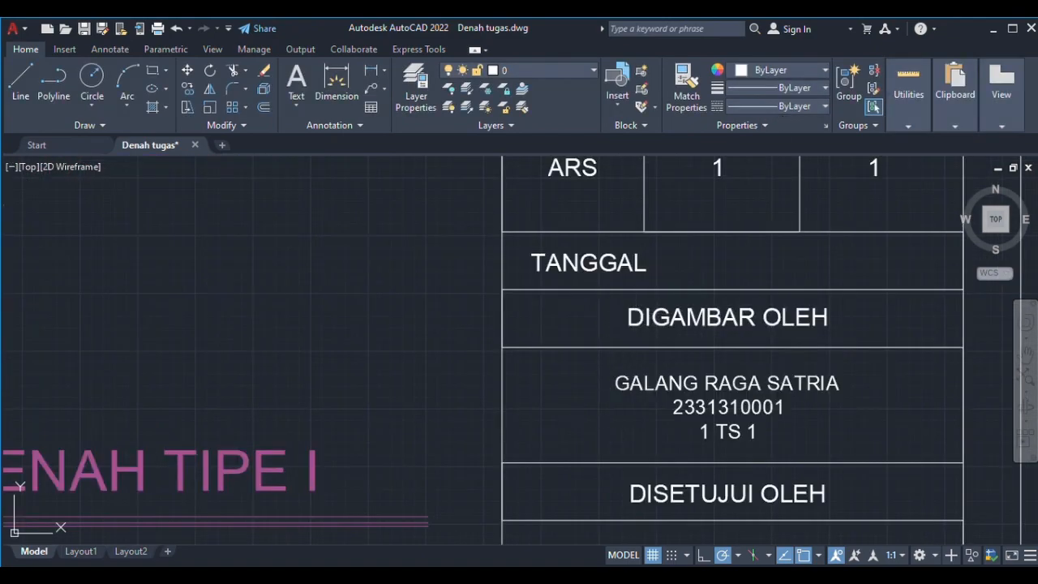
middle_click_drag(632, 292, 528, 359)
left_click(531, 331)
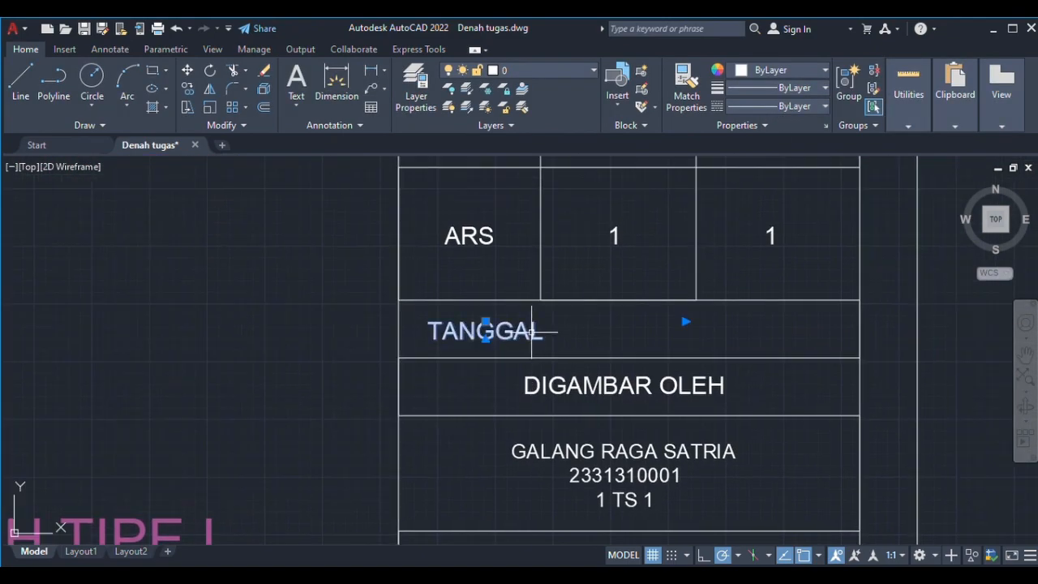
double_click(531, 331)
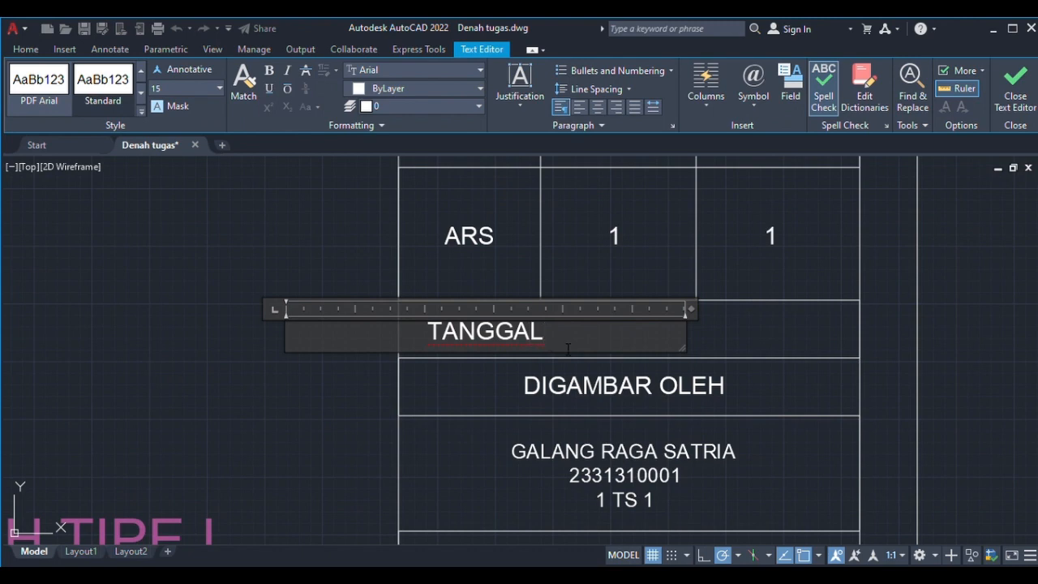
type(": ")
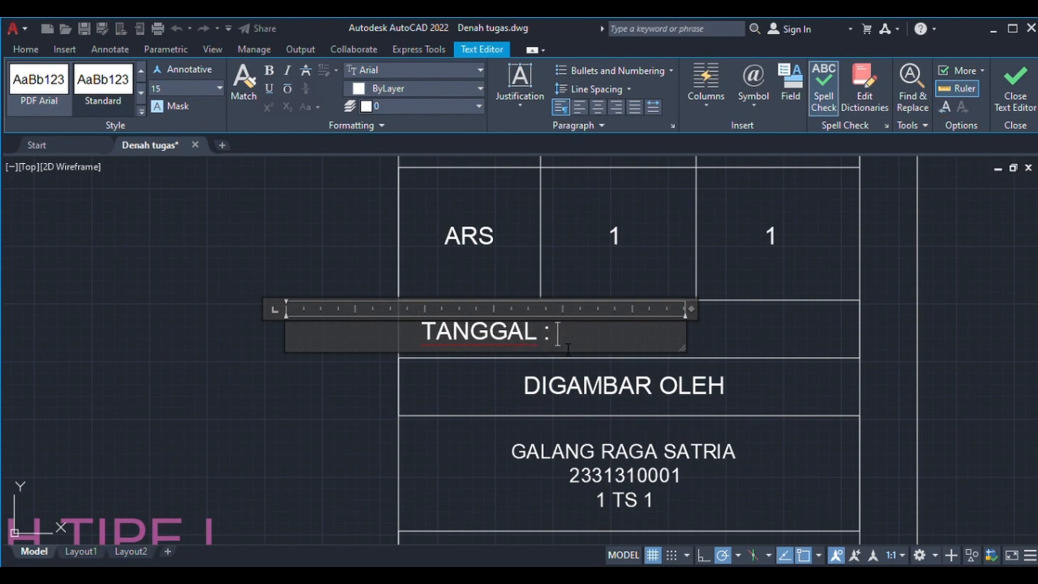
type("16")
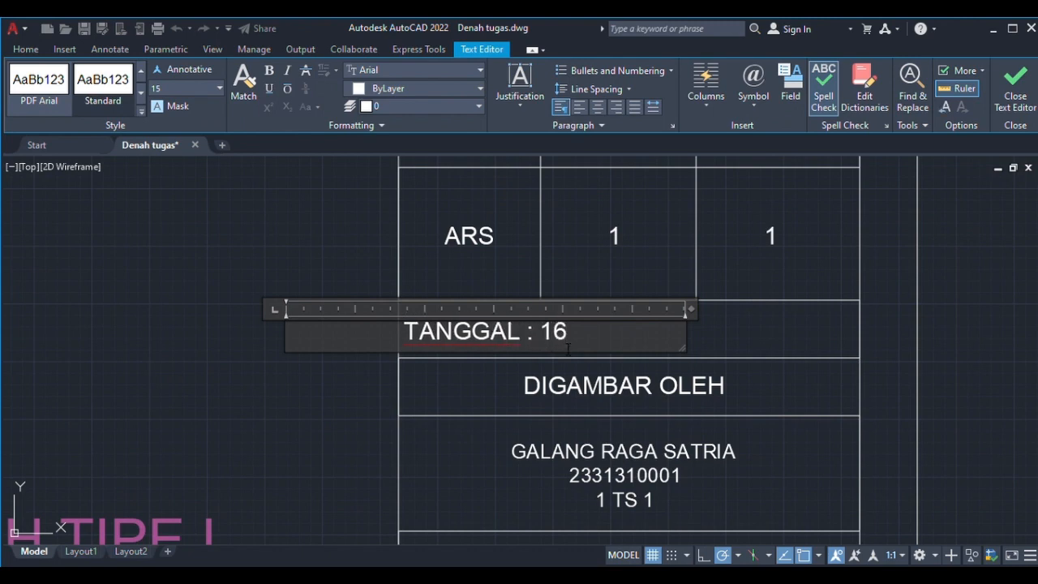
type(" AP")
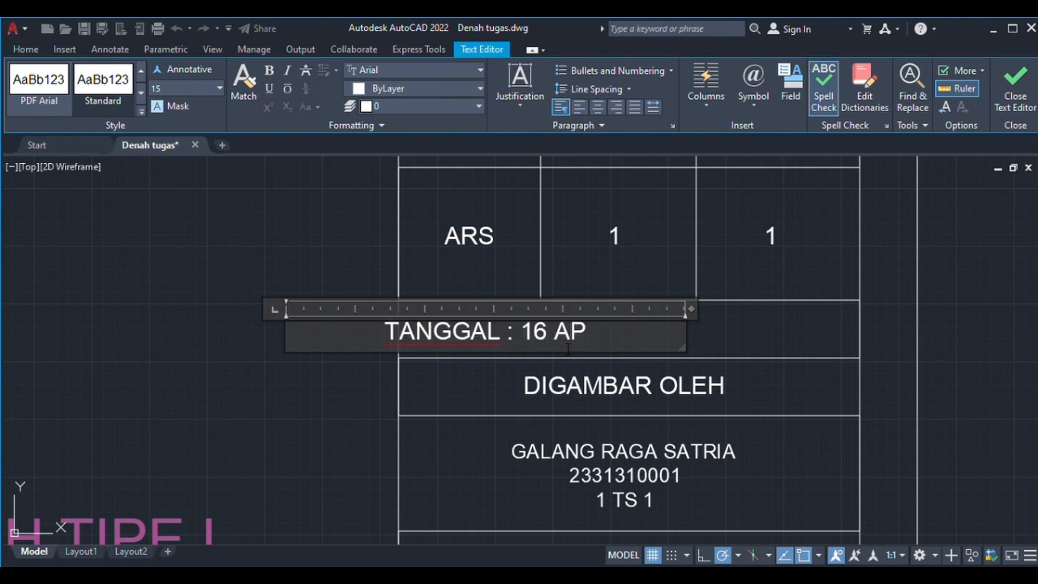
type("RIL")
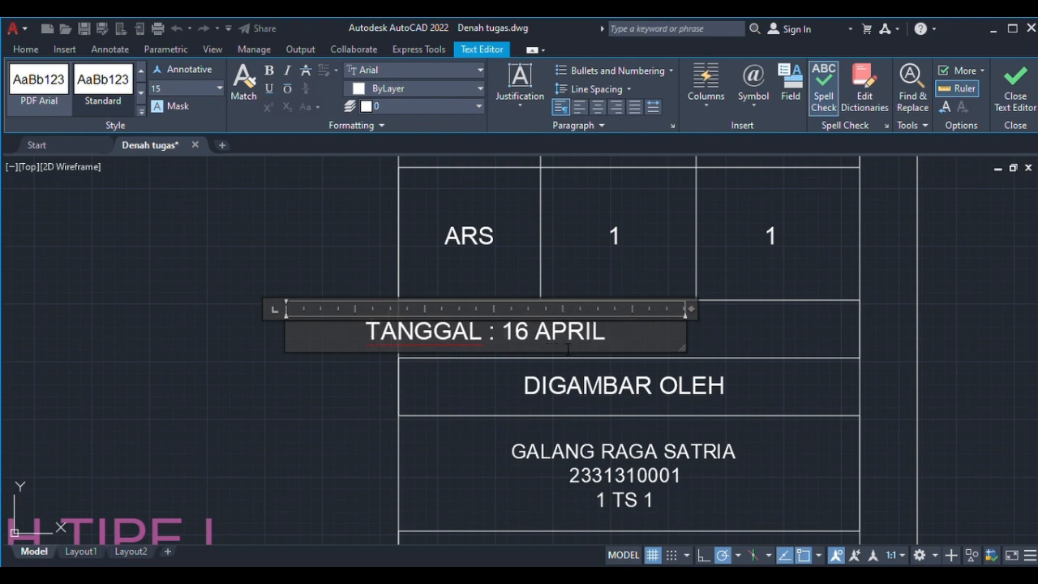
type(" 224")
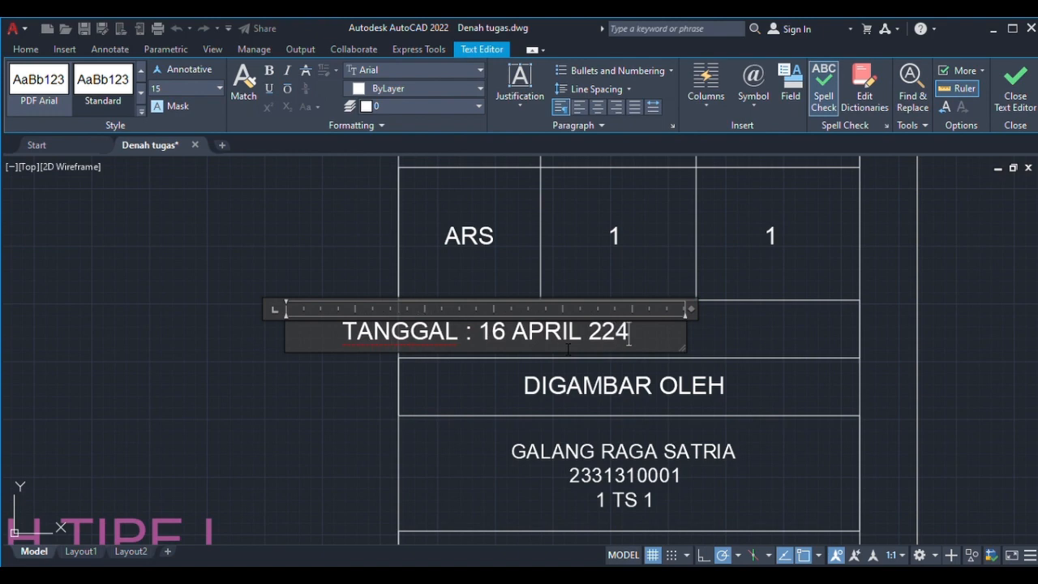
key("Left")
key("Left")
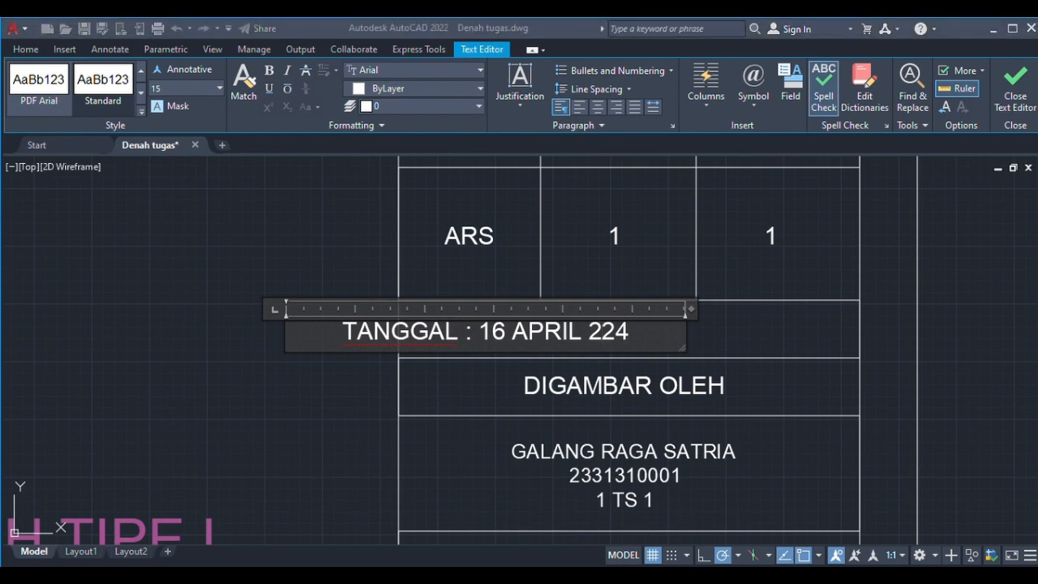
left_click(599, 335)
type("0")
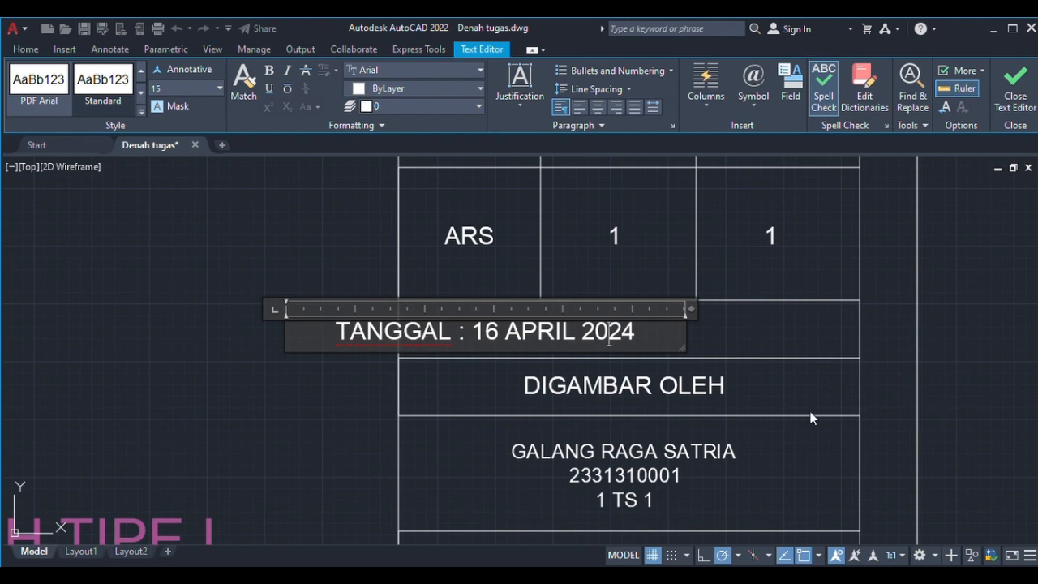
left_click(744, 400)
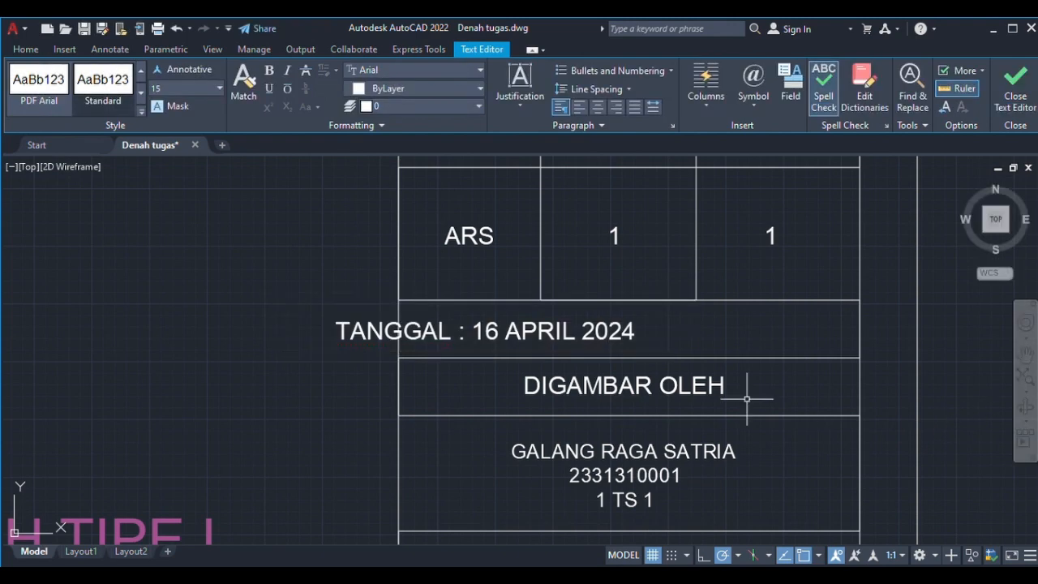
Step: Move the TANGGAL date text horizontally to the right so it fits inside its title block row
left_click(445, 331)
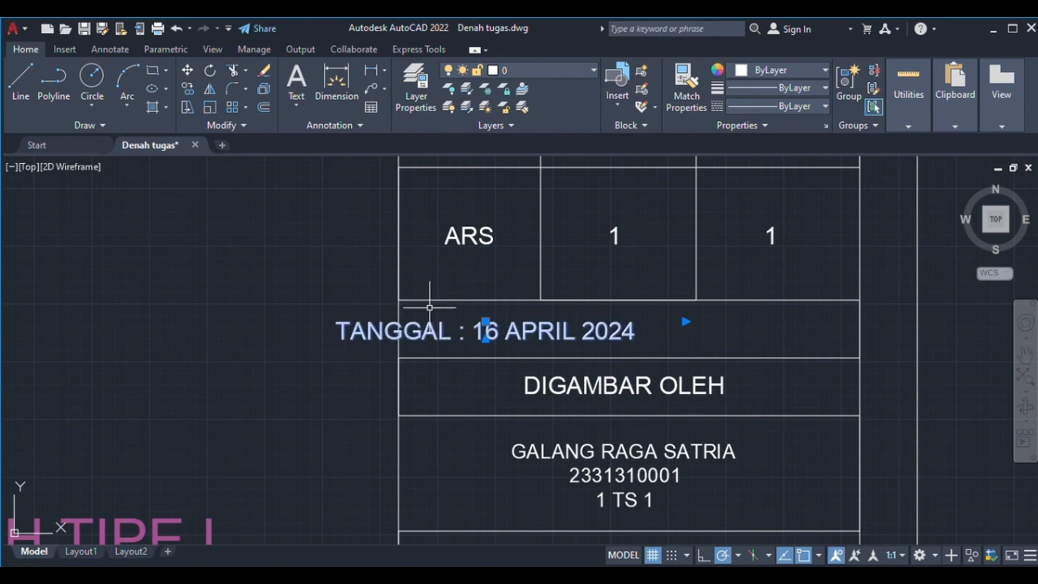
key("Escape")
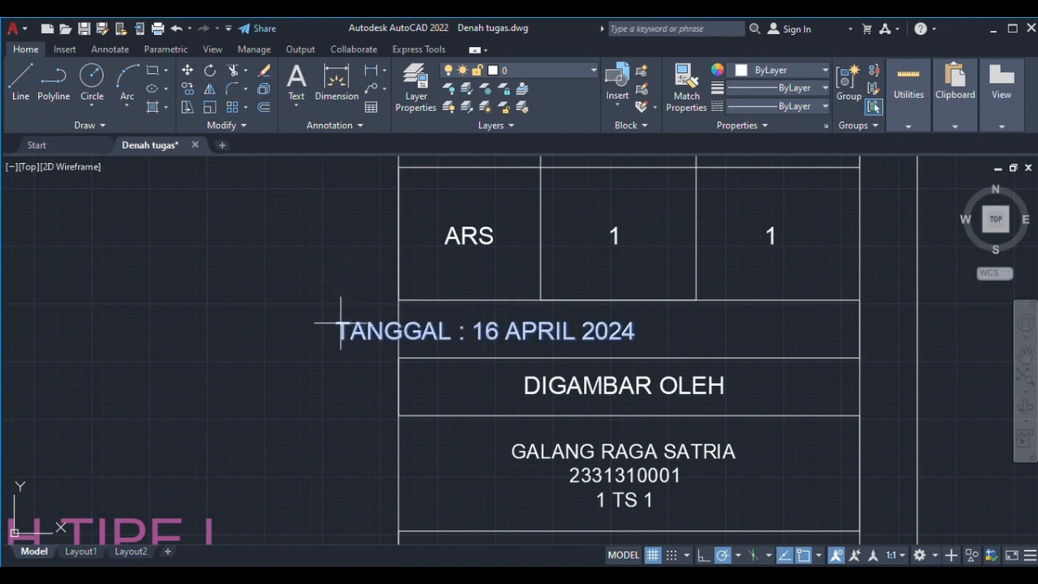
left_click(342, 322)
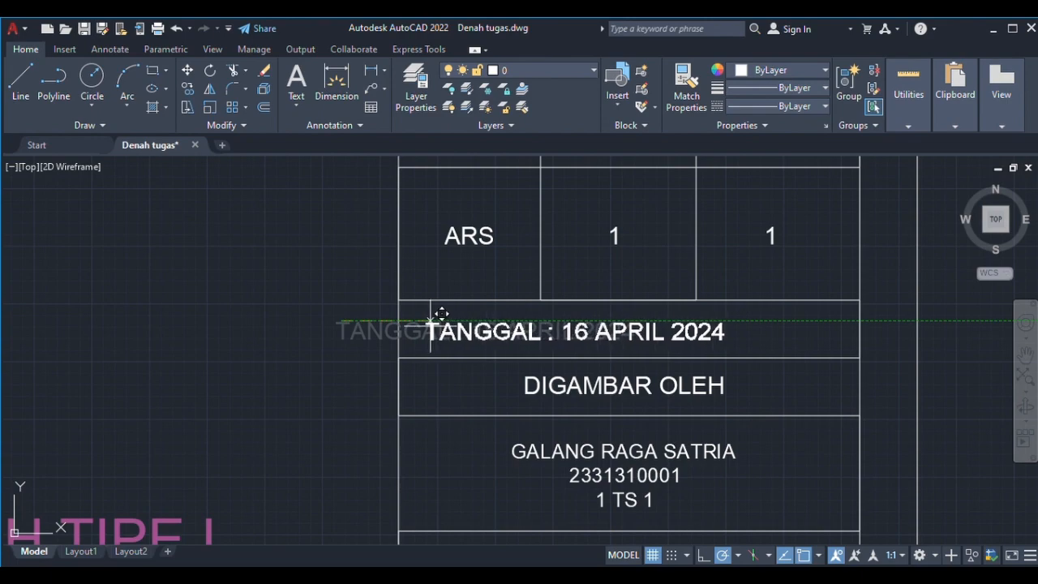
left_click(423, 321)
Step: Examine the title block entries, drawing title and whole sheet layout in the model view
scroll(553, 346, "down", 3)
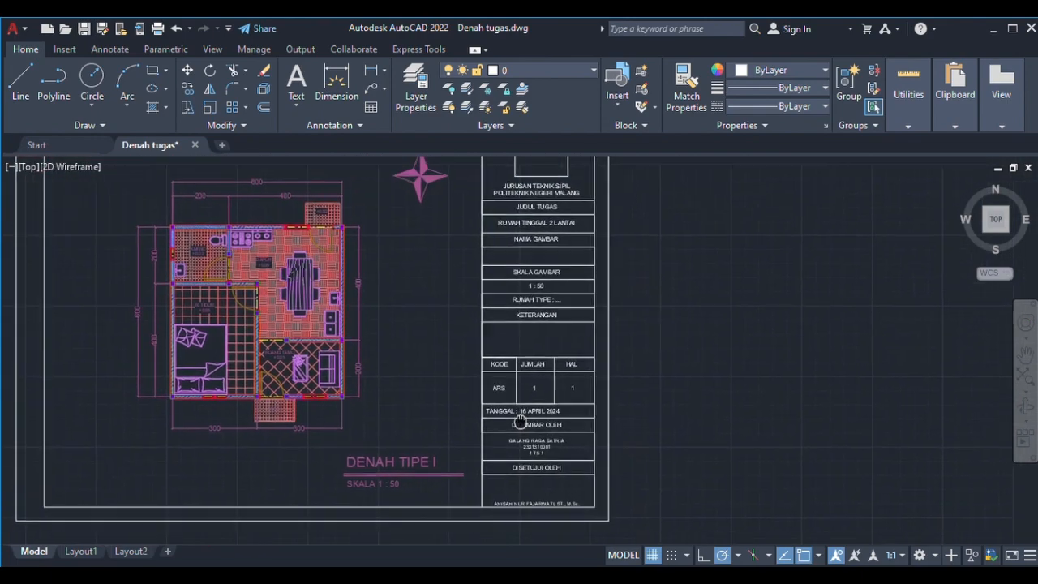
mouse_move(537, 257)
middle_mouse_down()
mouse_move(531, 279)
mouse_move(516, 241)
mouse_move(527, 298)
middle_mouse_up()
scroll(519, 279, "up", 6)
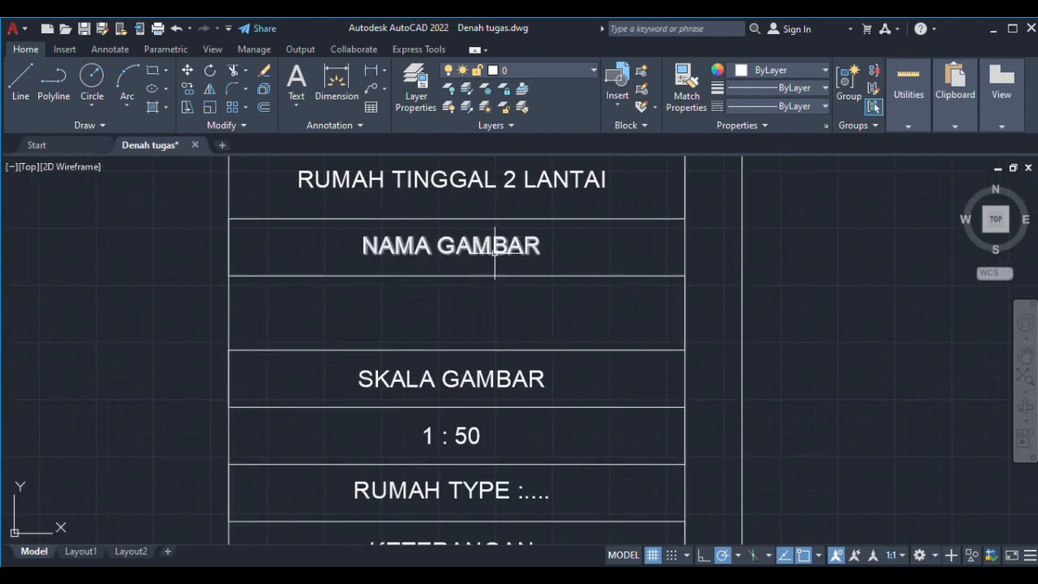
scroll(495, 253, "down", 6)
mouse_move(317, 298)
middle_mouse_down()
mouse_move(466, 259)
mouse_move(490, 288)
middle_mouse_up()
scroll(468, 260, "down", 2)
scroll(552, 389, "up", 6)
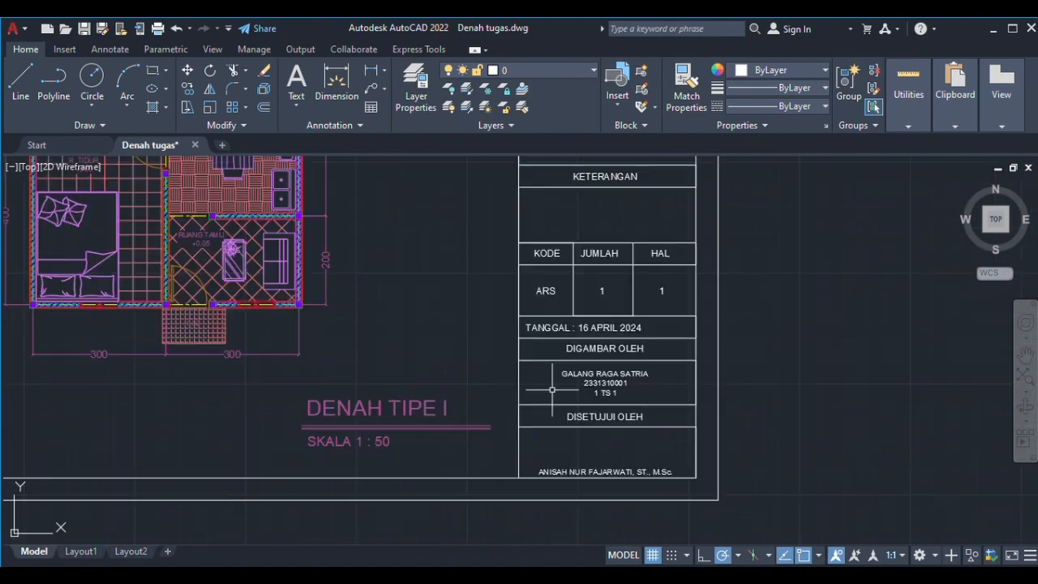
scroll(641, 364, "down", 6)
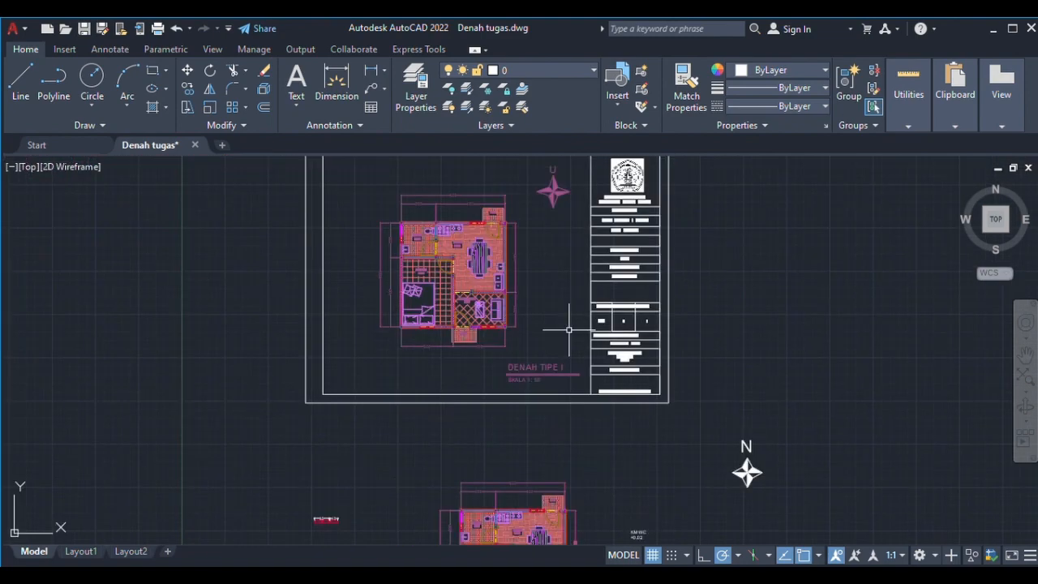
middle_click_drag(552, 322, 520, 372)
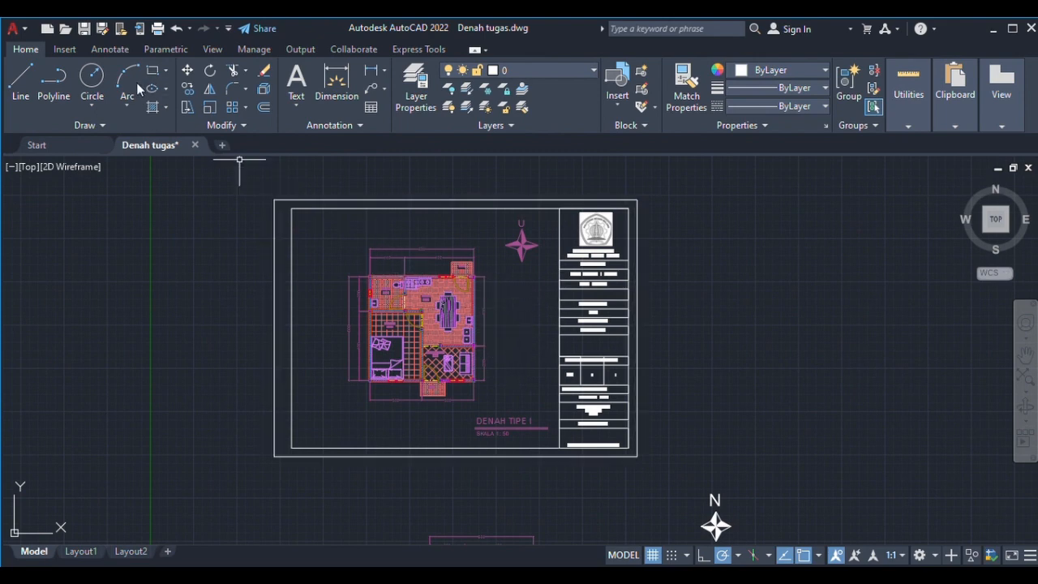
Step: Set the plot window to opposite corners of the sheet's outer frame and inspect the dated sheet in the plot preview
left_click(154, 32)
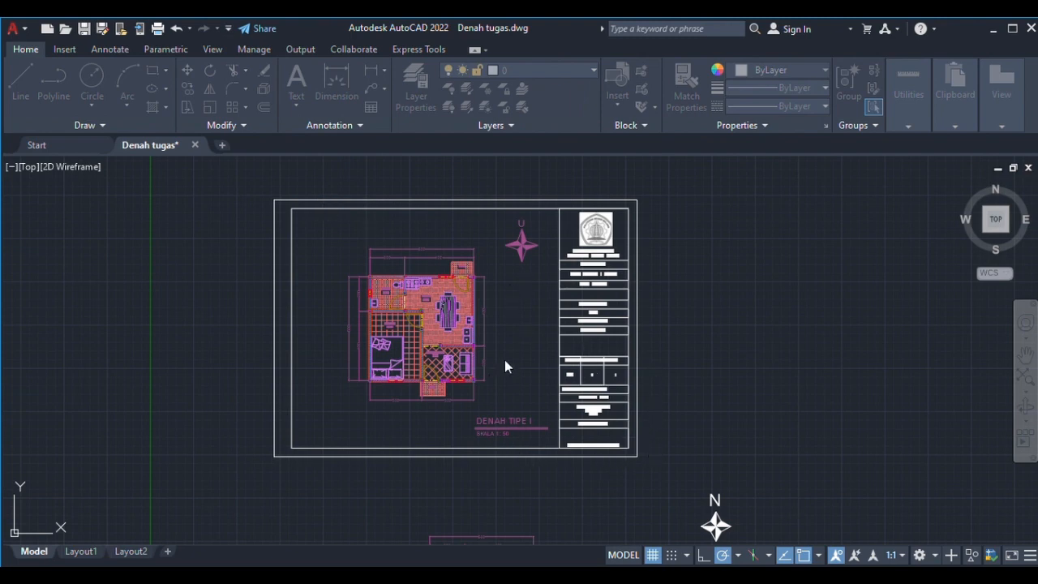
left_click(324, 416)
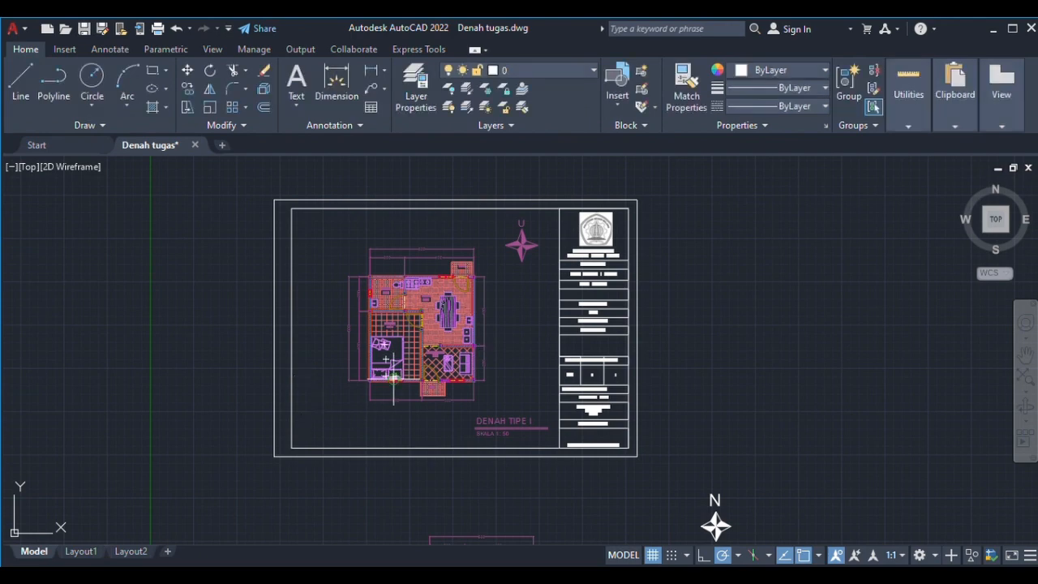
left_click(275, 200)
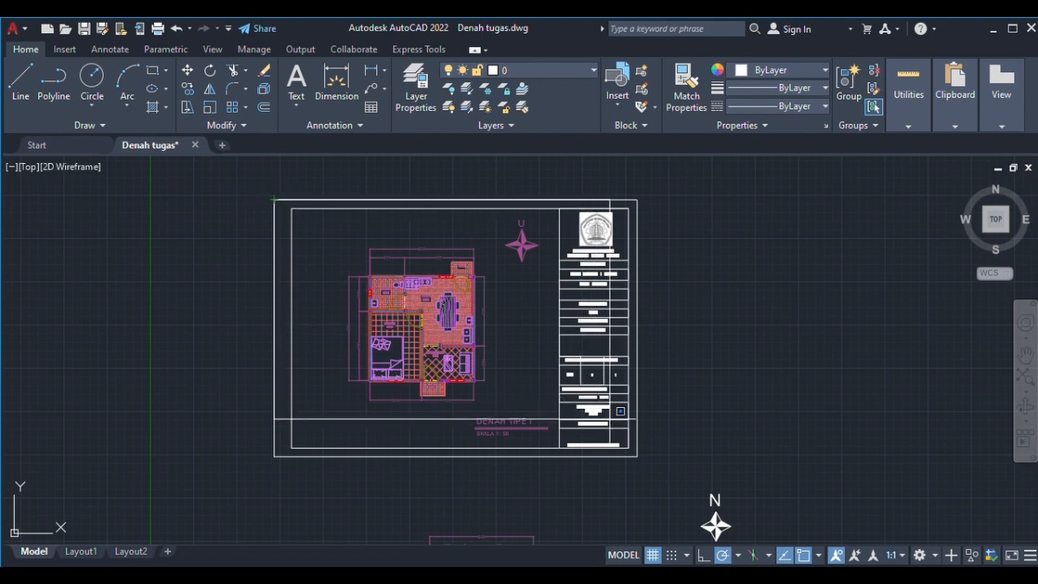
left_click(637, 455)
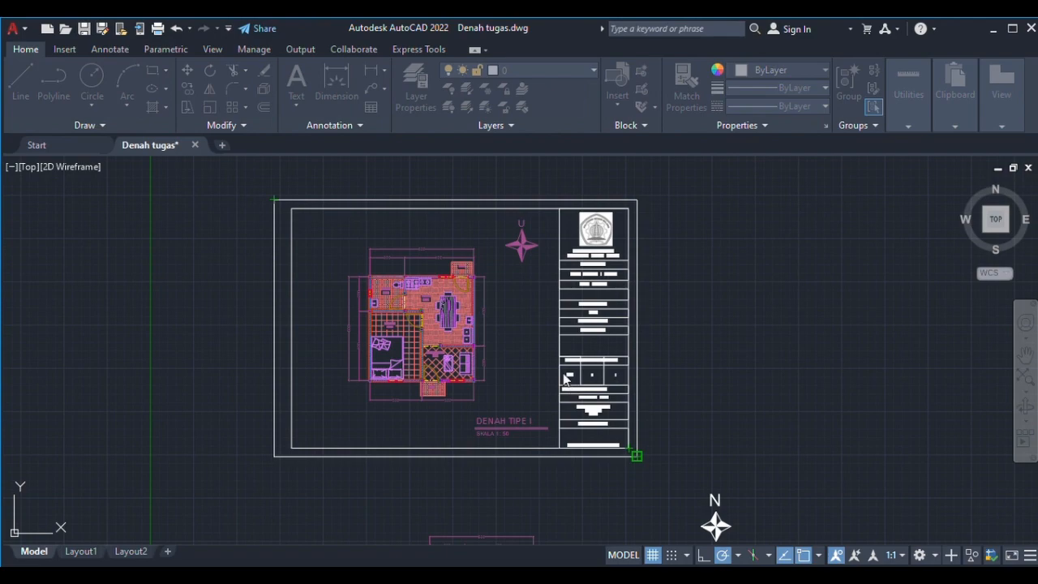
left_click(283, 485)
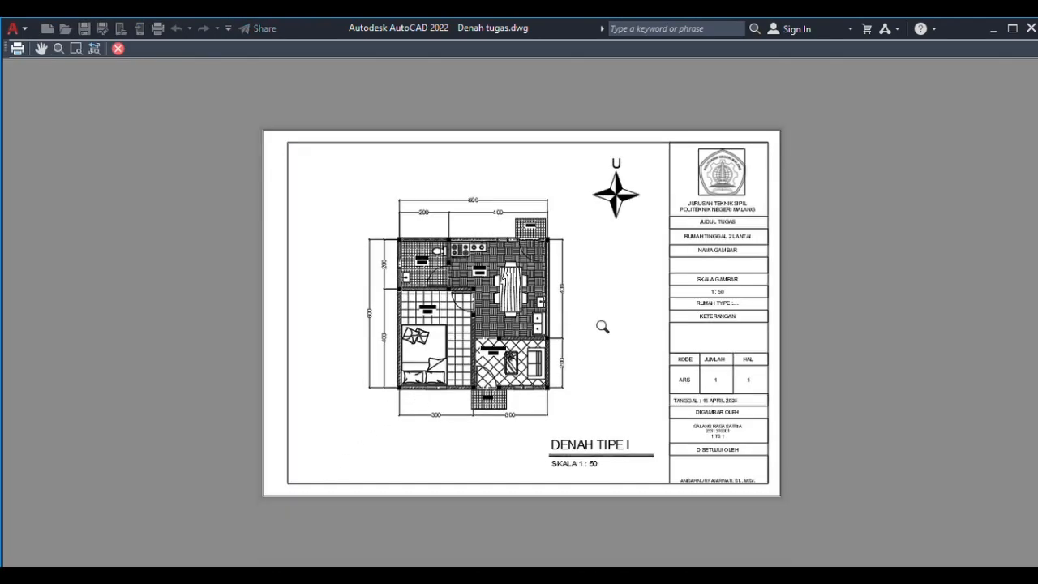
scroll(703, 383, "up", 5)
scroll(697, 394, "down", 5)
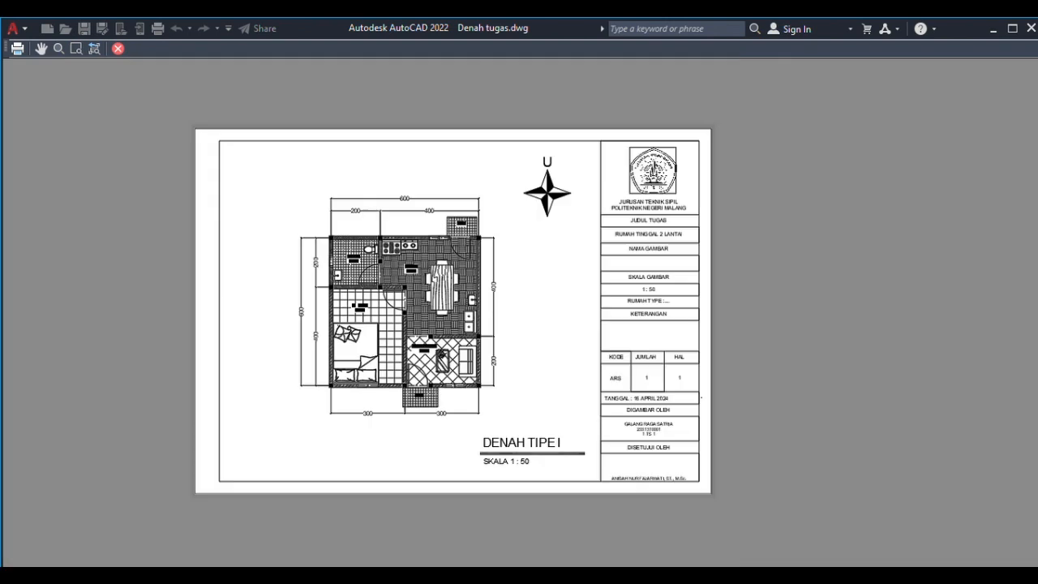
middle_click_drag(677, 342, 697, 365)
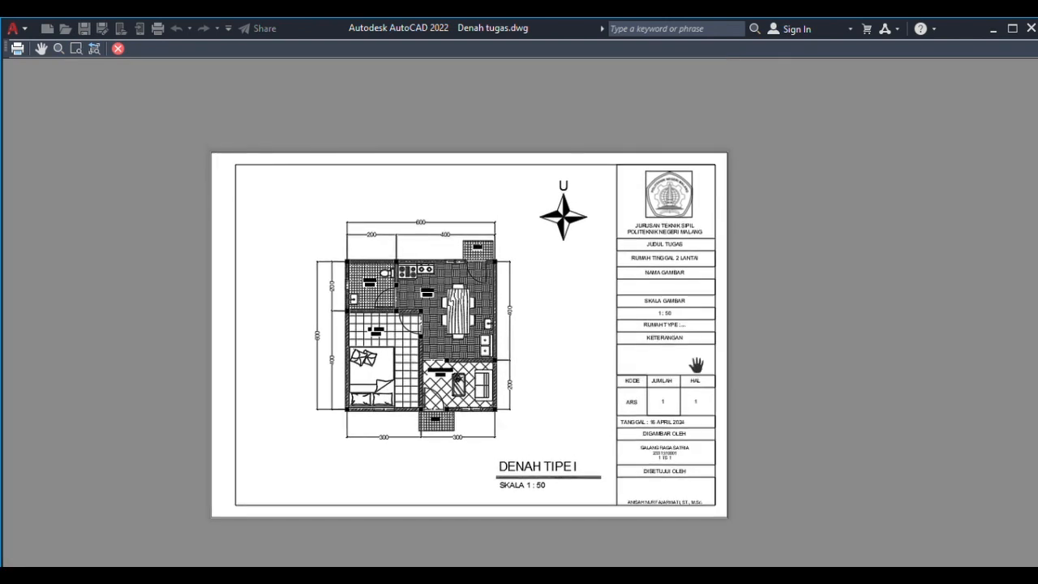